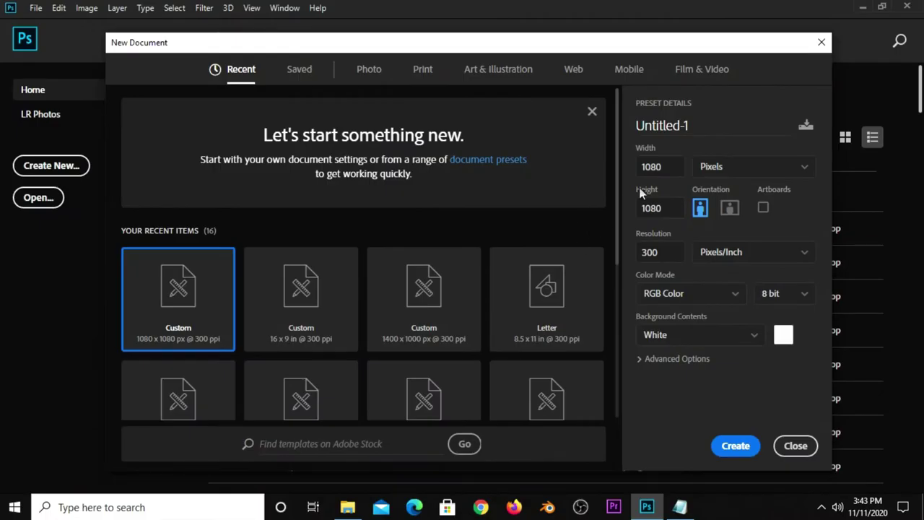
- Set width and height to 1080 px and resolution to 300 ppi, then create the document
double_click(680, 166)
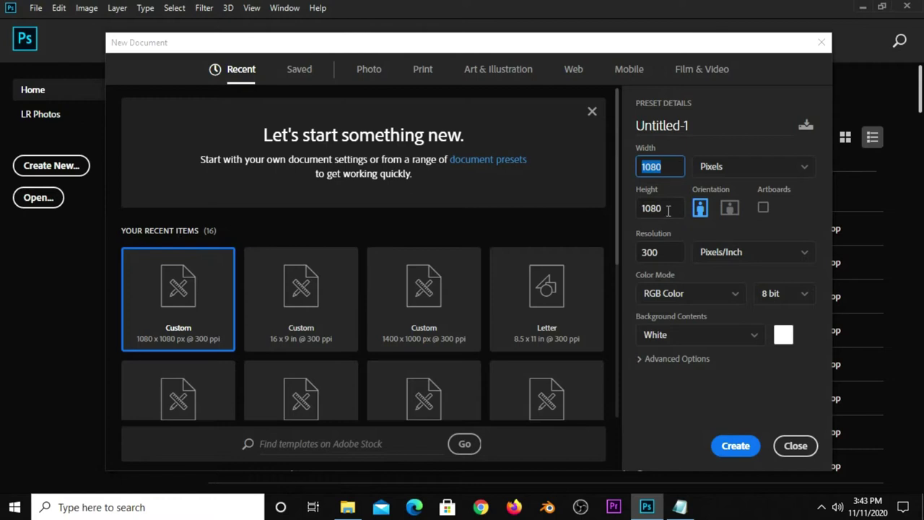
key("Tab")
left_click(667, 251)
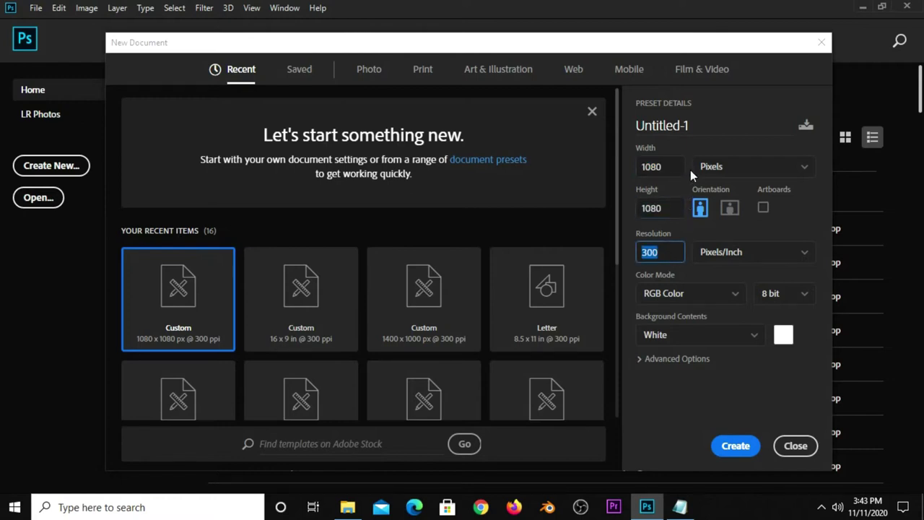
left_click(727, 443)
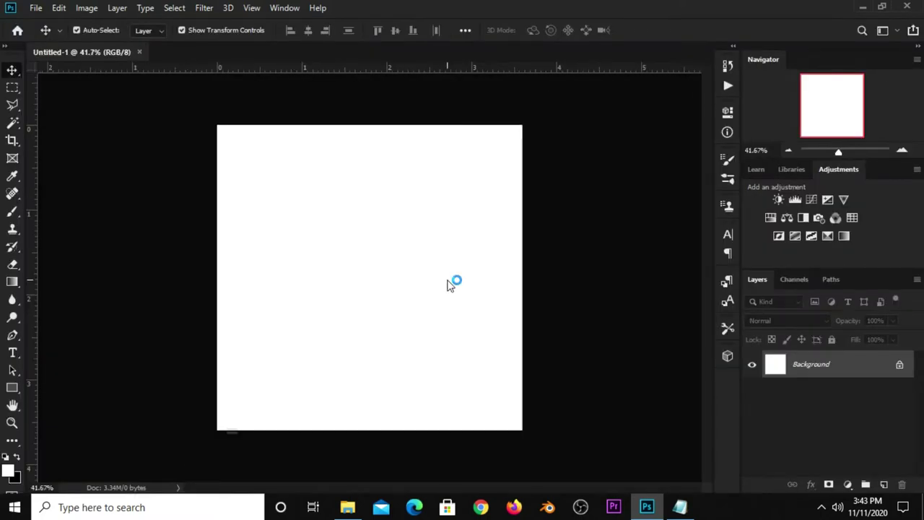
- Open menu post resources.psd and copy its chalkboard layer (Layer 2)
left_click(35, 8)
mouse_move(62, 87)
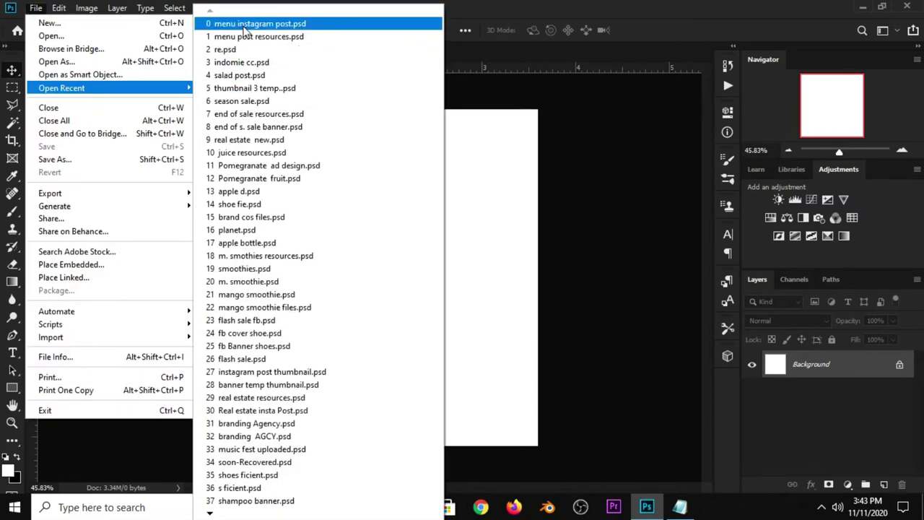
left_click(243, 36)
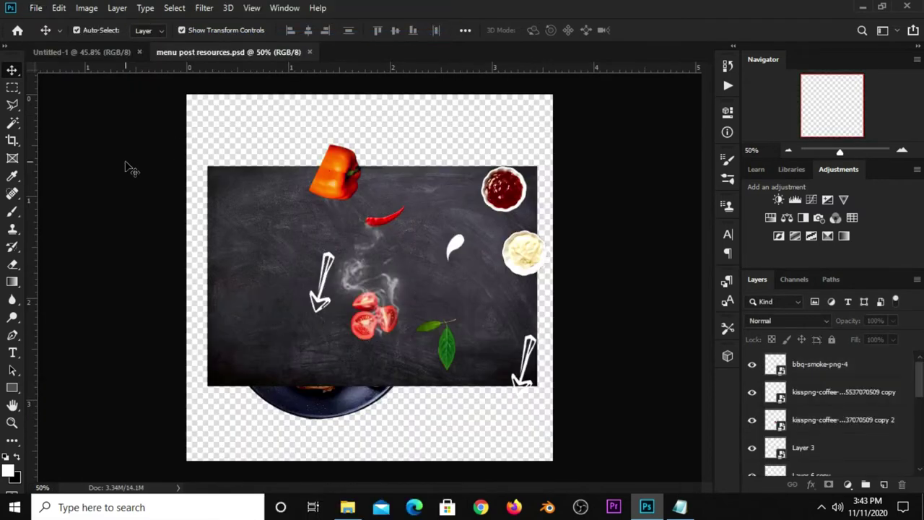
left_click(244, 193)
key("ctrl+c")
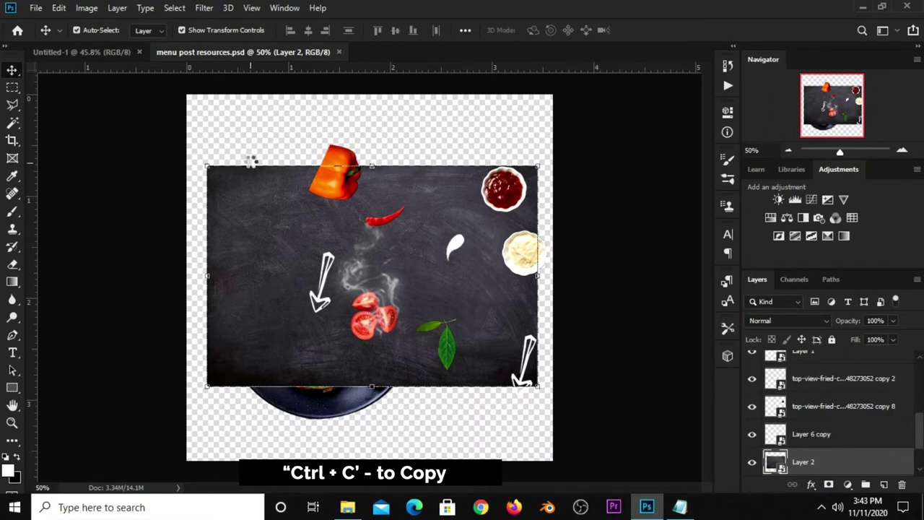
key("ctrl+t")
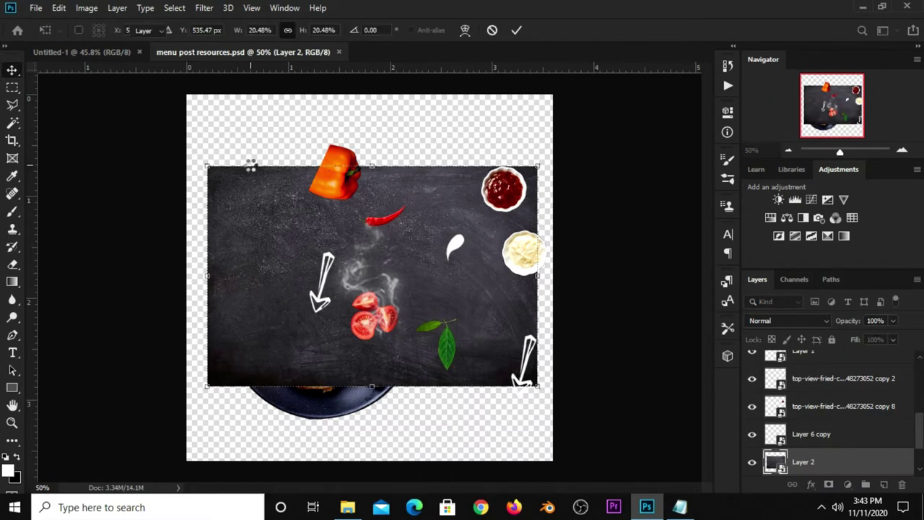
key("Return")
- Paste the chalkboard into Untitled-1 and scale it to cover the whole canvas
left_click(112, 53)
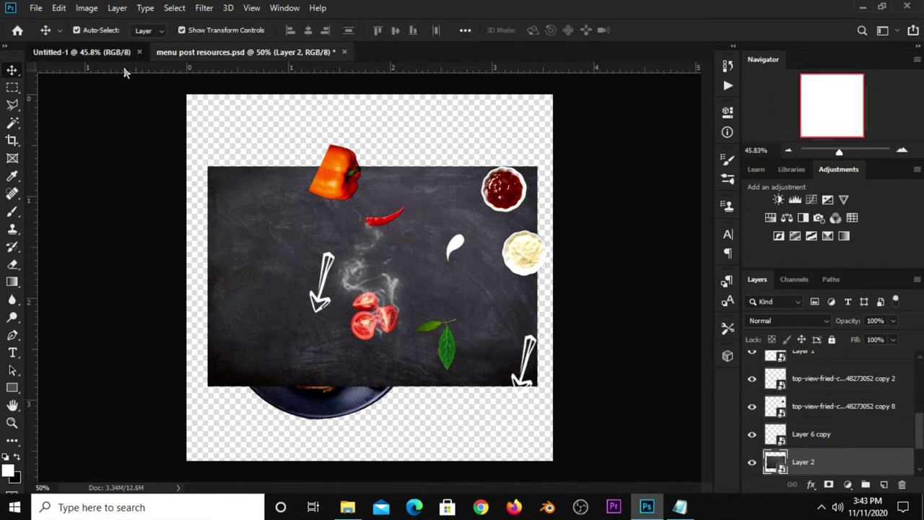
key("ctrl+v")
left_click_drag(359, 252, 334, 184)
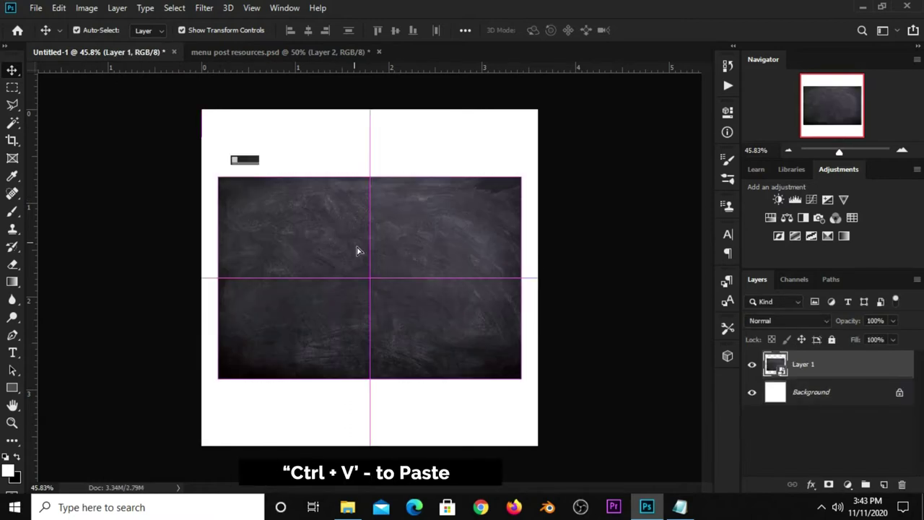
key("ctrl+t")
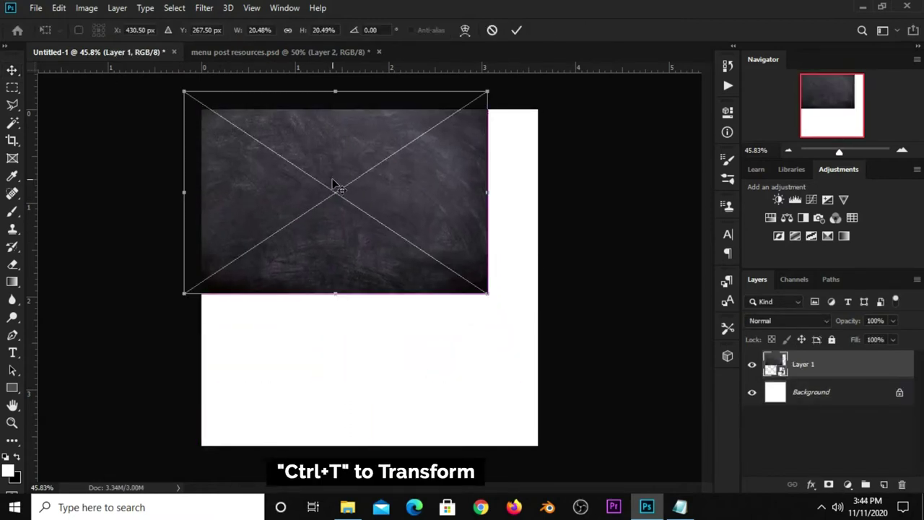
left_click_drag(477, 291, 631, 428)
left_click_drag(481, 363, 454, 355)
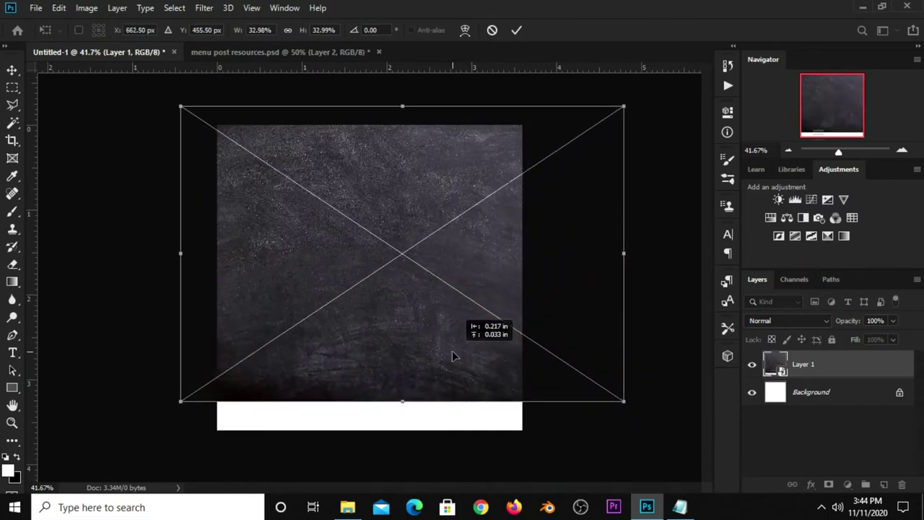
left_click_drag(622, 402, 694, 448)
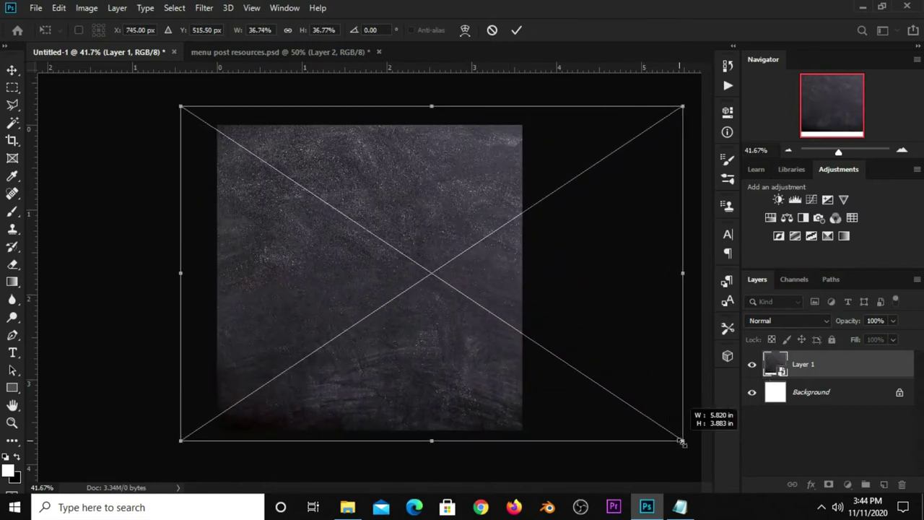
key("Return")
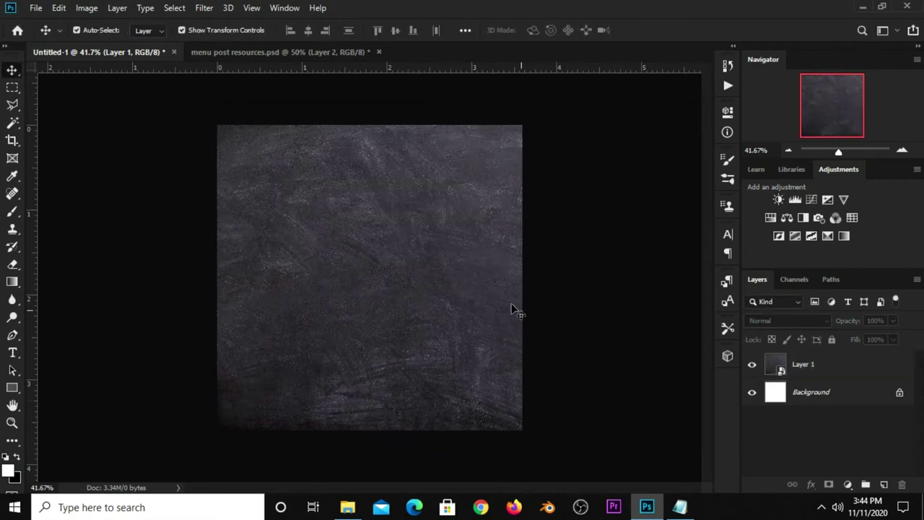
- Add a Curves adjustment layer with the curve pulled down to darken the chalkboard
left_click(847, 485)
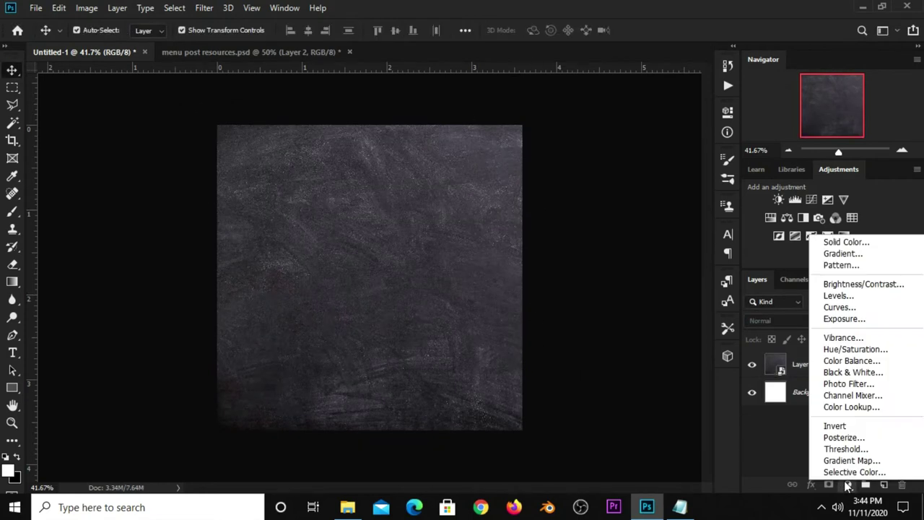
left_click(838, 307)
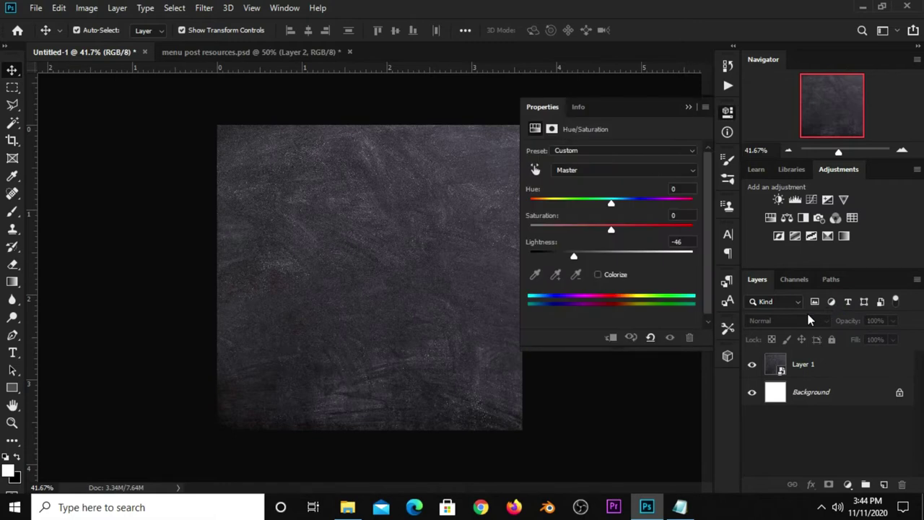
left_click_drag(614, 262, 620, 268)
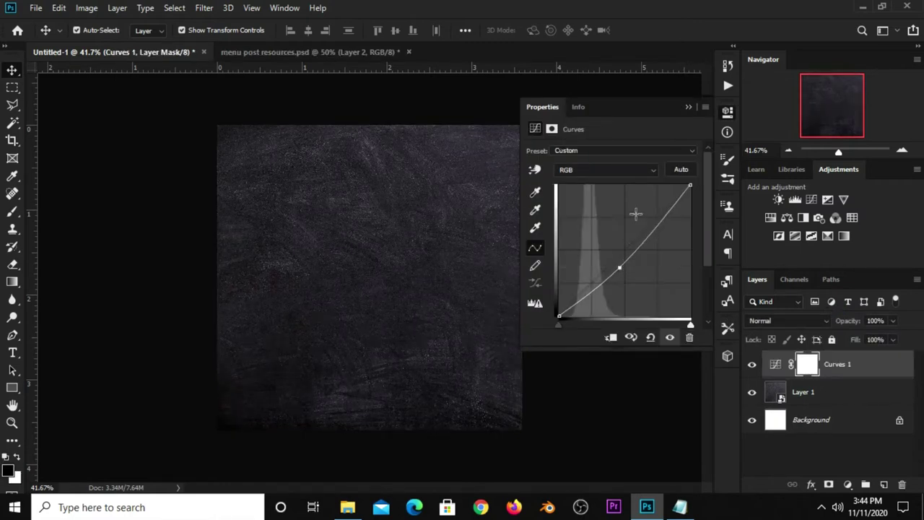
left_click(688, 108)
- Add a Hue/Saturation adjustment layer with Lightness -44 and compare the result
left_click(846, 485)
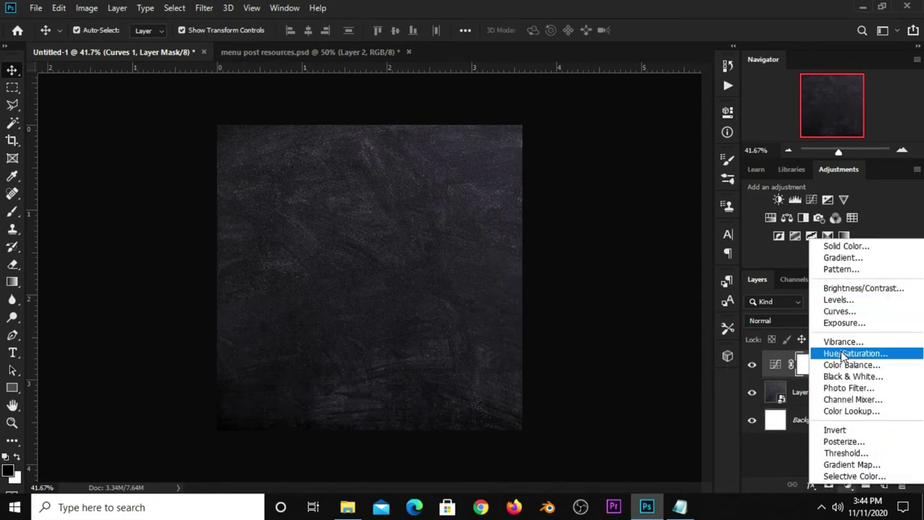
left_click(841, 353)
left_click_drag(610, 257, 590, 261)
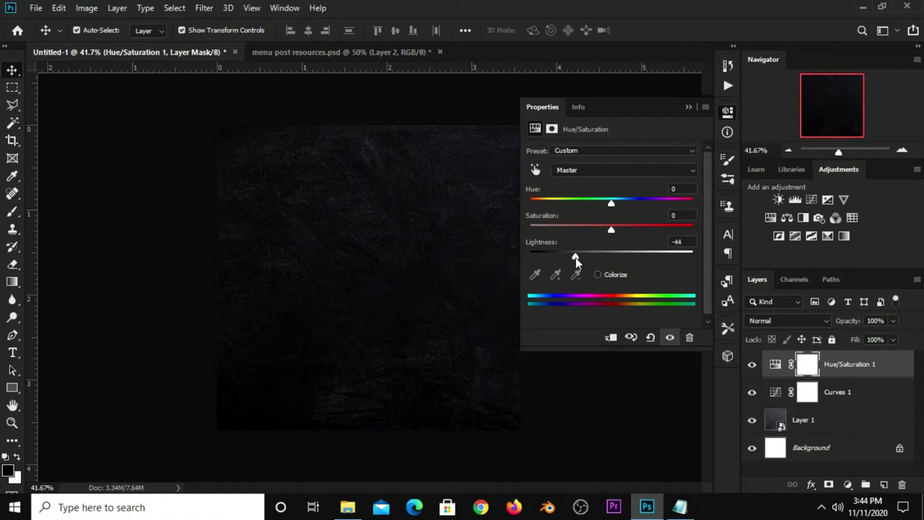
left_click(688, 106)
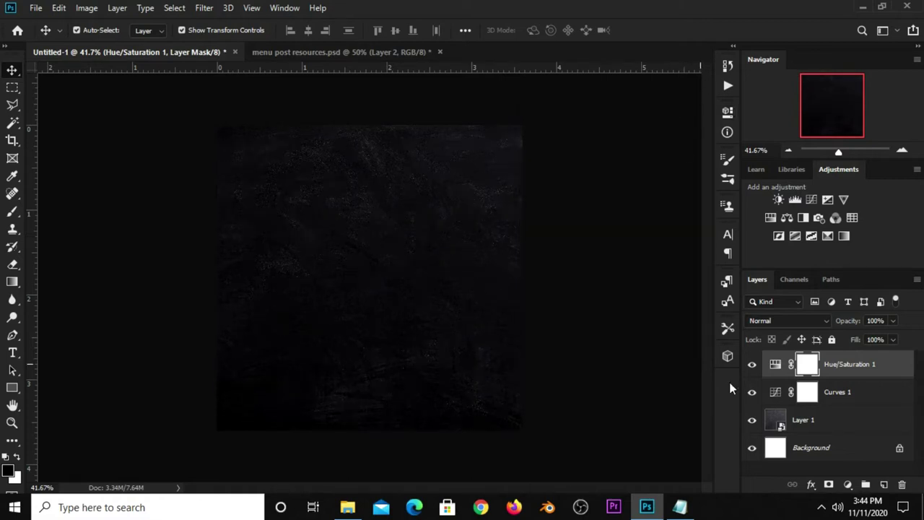
left_click(750, 366)
- Choose the Brush tool with a soft round brush preset
left_click(12, 211)
right_click(12, 211)
left_click(61, 211)
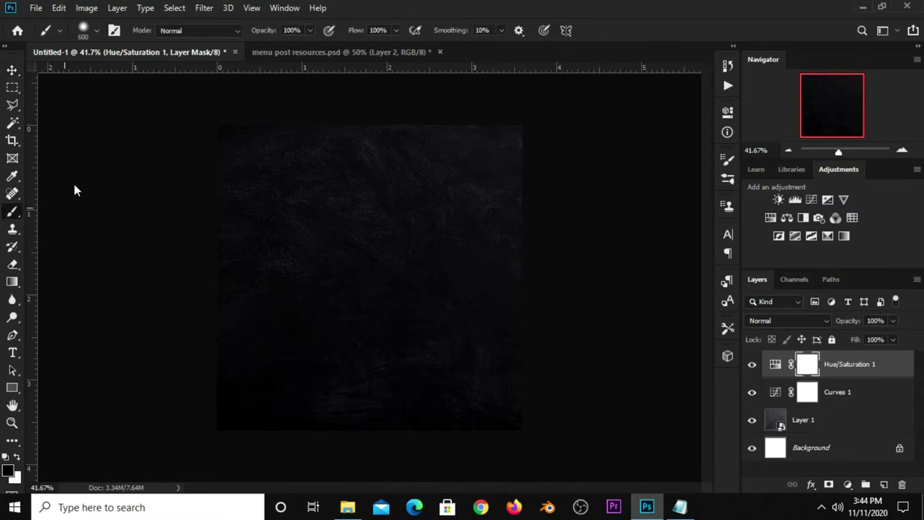
left_click(80, 22)
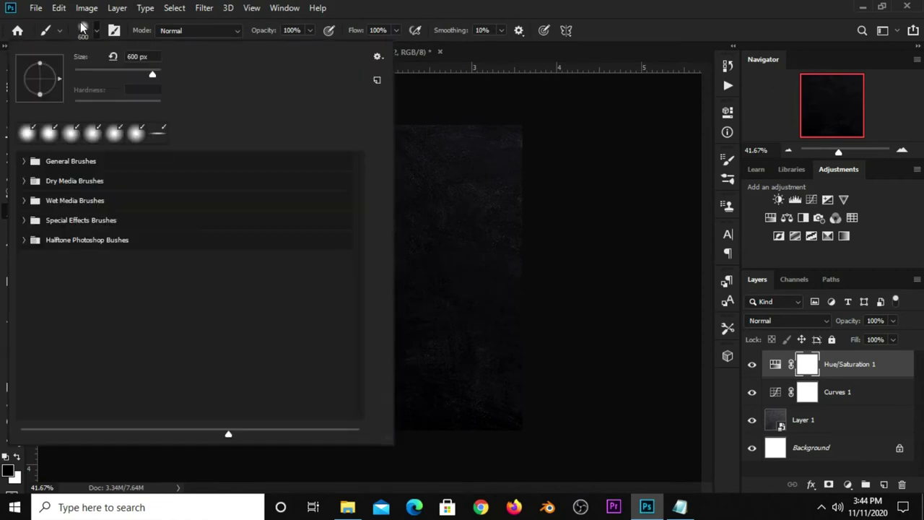
left_click(92, 132)
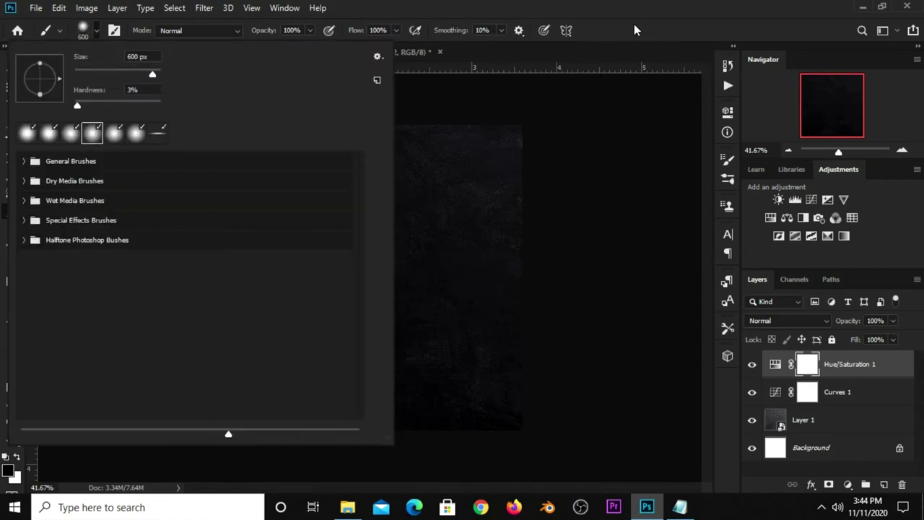
left_click(496, 172)
- Set hardness to 19%, enlarge to 1200 px, and paint the Hue/Saturation mask centre
left_click(86, 34)
mouse_move(78, 105)
left_mouse_down()
mouse_move(91, 108)
mouse_move(80, 108)
left_mouse_up()
left_click(628, 29)
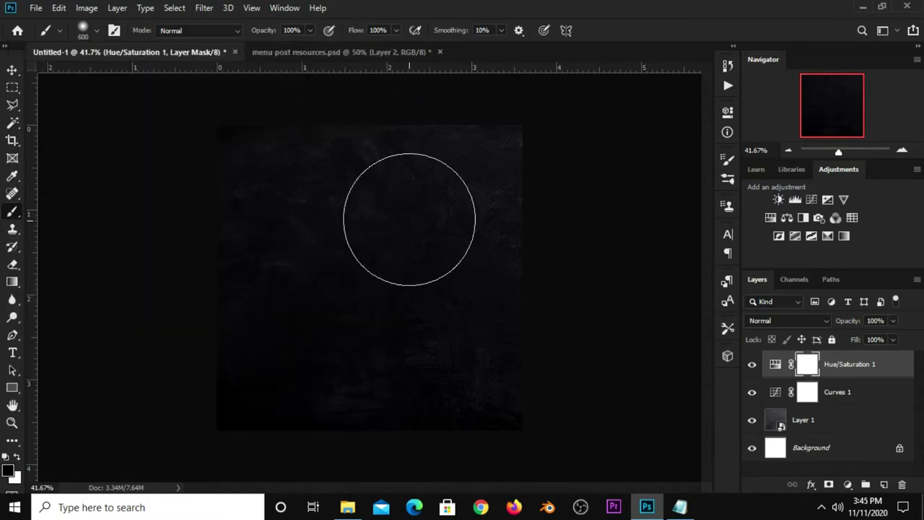
key("bracketright")
key("bracketright")
key("bracketright")
key("bracketright")
key("bracketright")
key("bracketright")
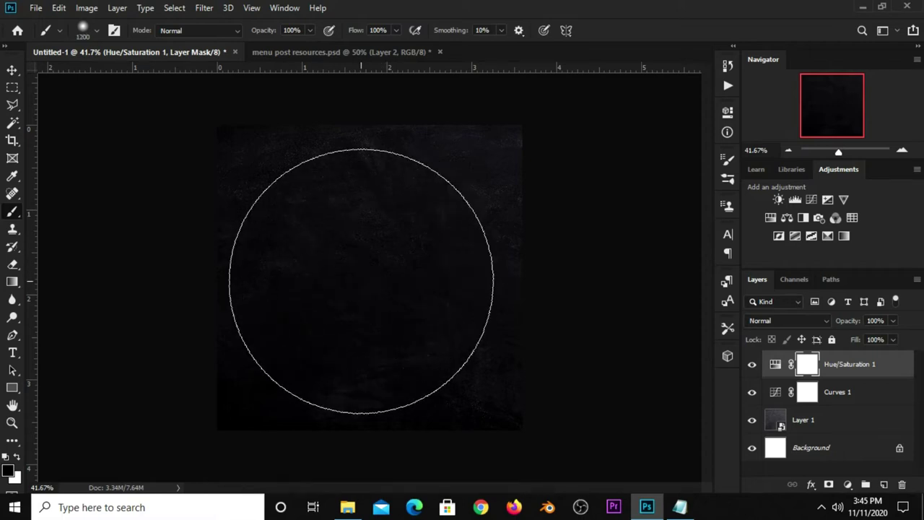
left_click(362, 281)
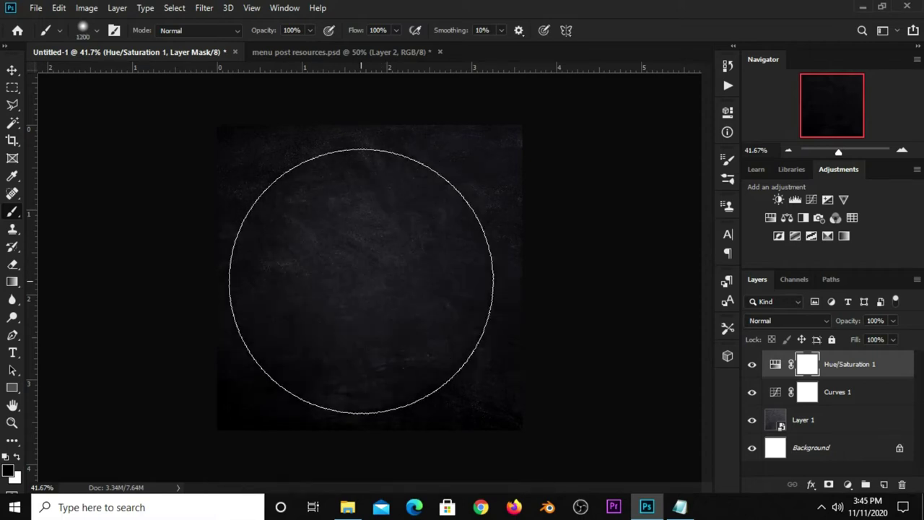
left_click(12, 70)
- Drag the grilled chicken plate layer from menu post resources.psd onto the chalkboard's centre
left_click(129, 207)
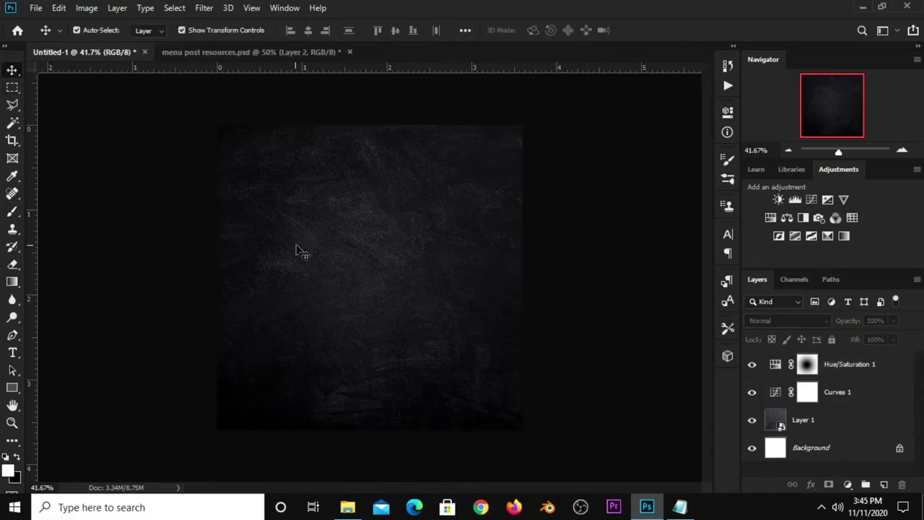
scroll(301, 260, "up", 2)
scroll(325, 230, "down", 1)
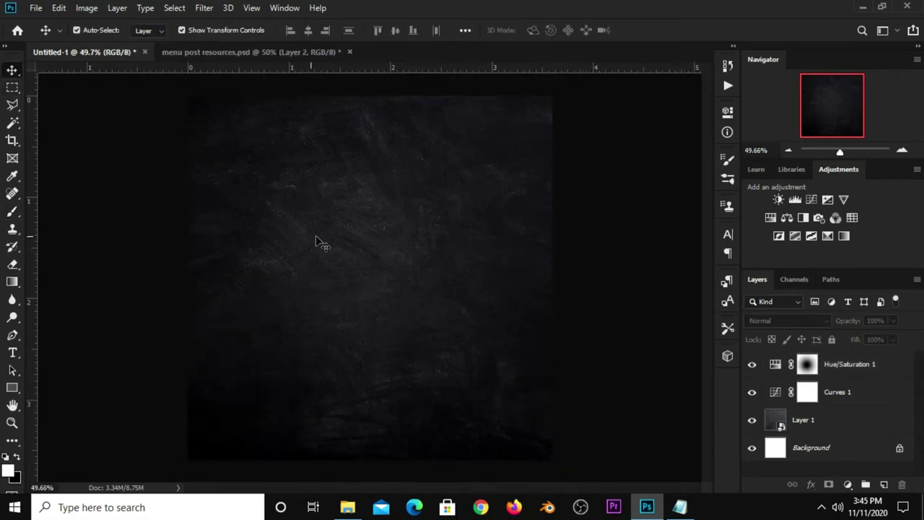
left_click(202, 53)
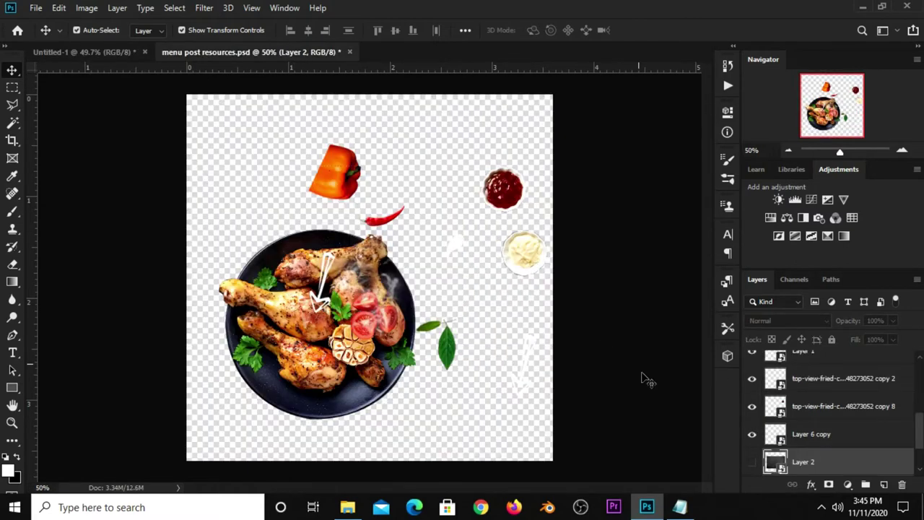
left_click(316, 361)
left_click_drag(316, 361, 287, 336)
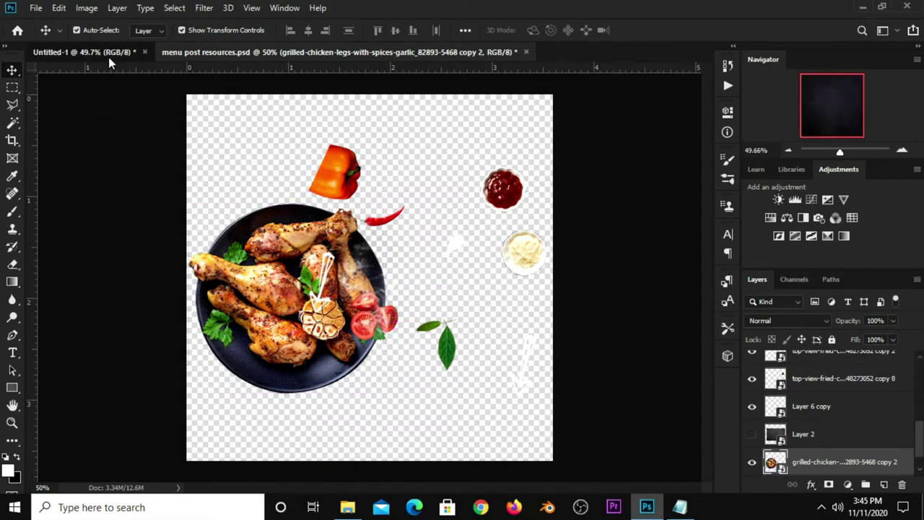
mouse_move(113, 47)
left_mouse_down()
mouse_move(372, 254)
mouse_move(383, 288)
mouse_move(382, 272)
left_mouse_up()
left_click(579, 241)
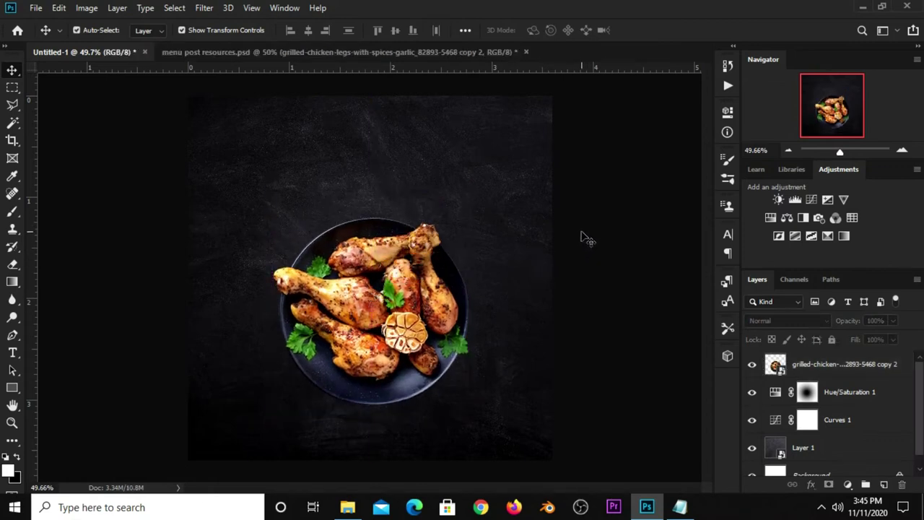
- Copy the word 'Logo' from the Notepad notes
left_click(679, 507)
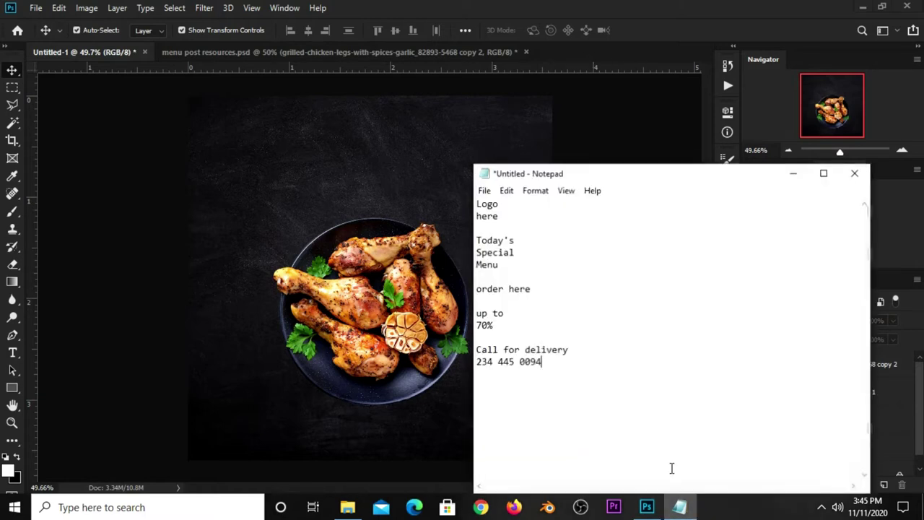
left_click_drag(501, 202, 465, 202)
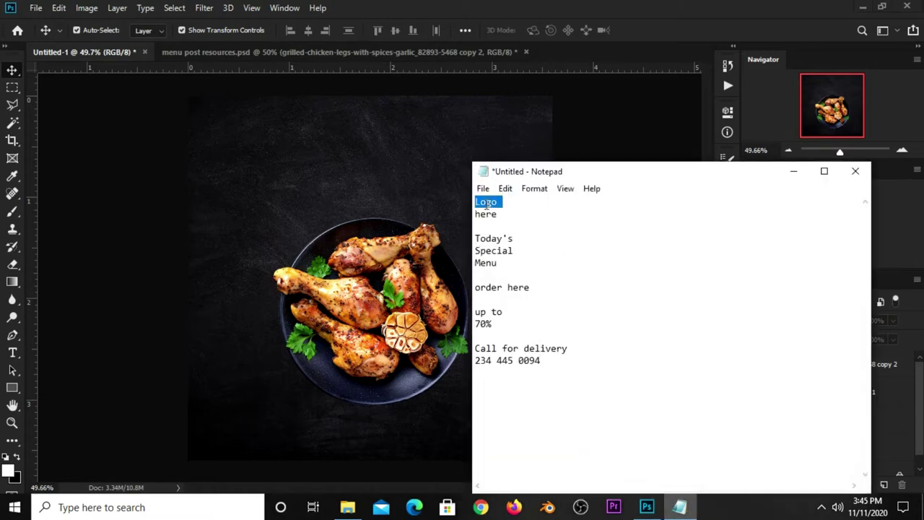
right_click(486, 205)
left_click(523, 248)
left_click(639, 36)
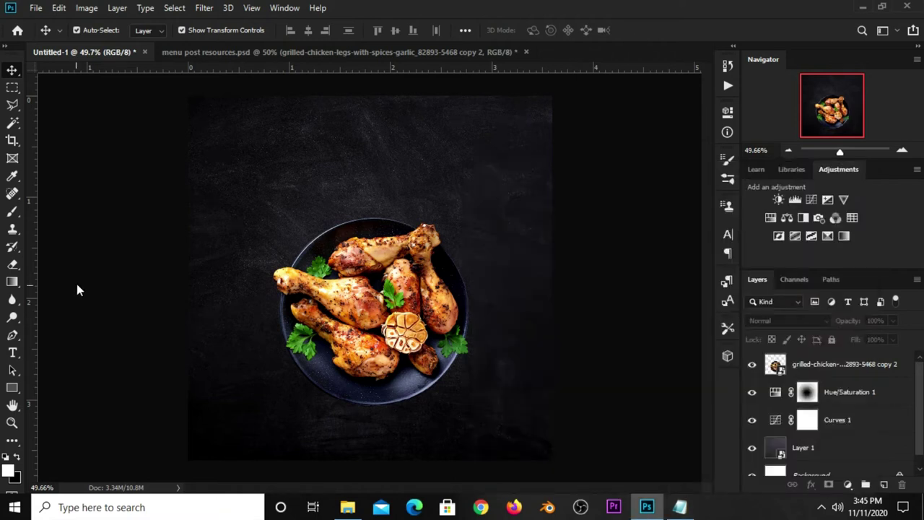
- Add an 8 pt Regular 'Logo' text layer near the top right of the chalkboard
left_click(11, 335)
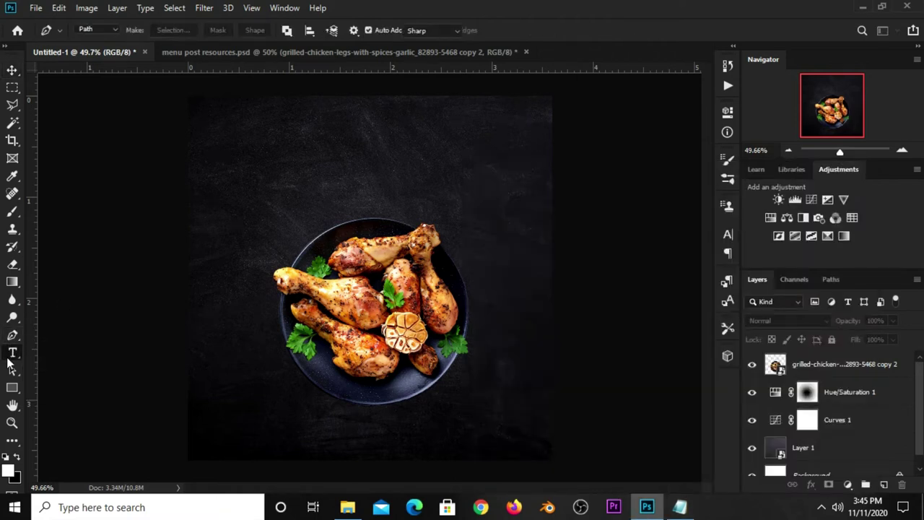
left_click(11, 352)
left_click(63, 352)
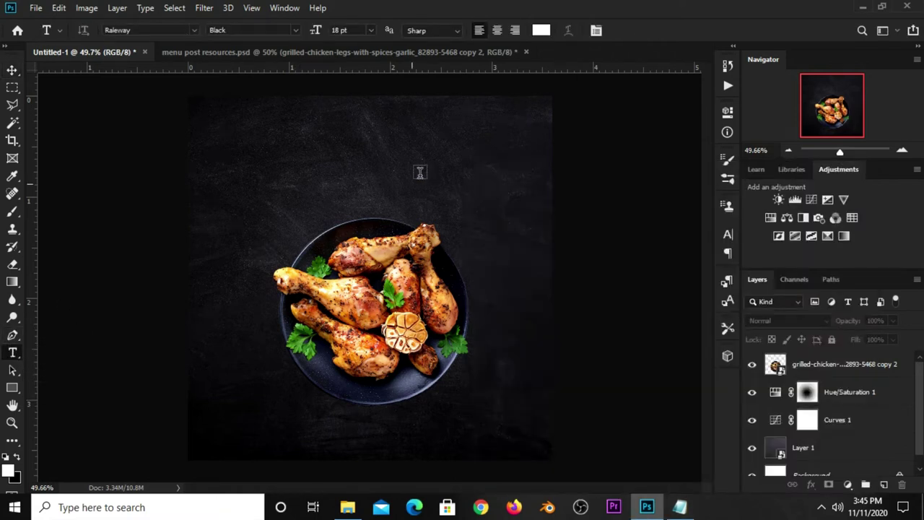
left_click(370, 30)
left_click(350, 89)
left_click(295, 30)
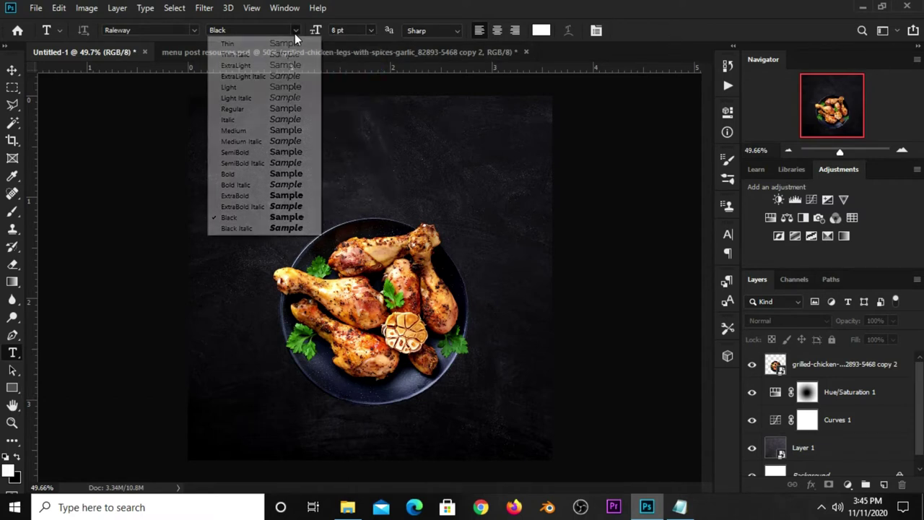
left_click(256, 108)
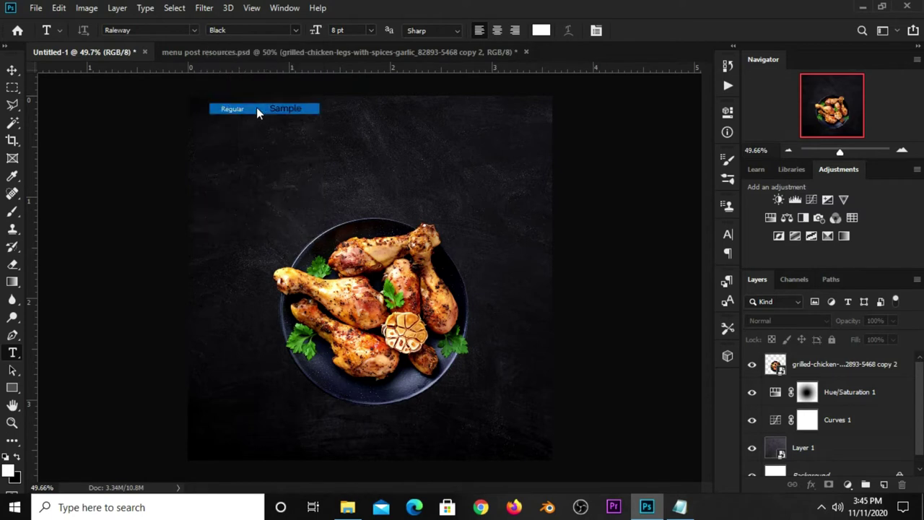
left_click(455, 136)
type("Logo")
left_click(646, 29)
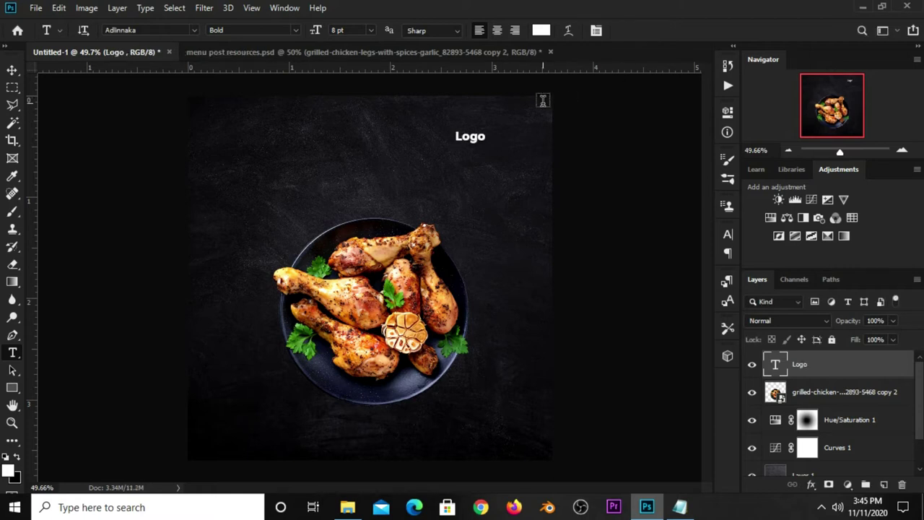
- Set the Logo text to Raleway Regular in All Caps
key("v")
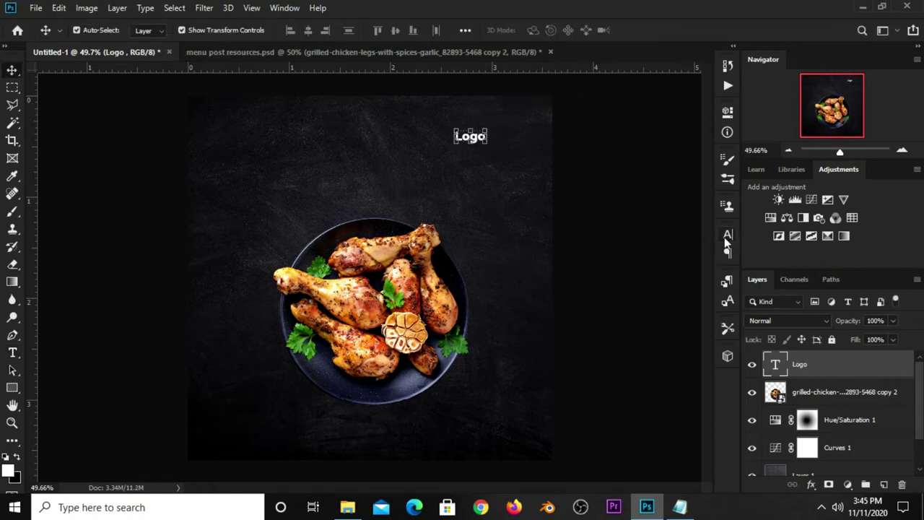
left_click(727, 237)
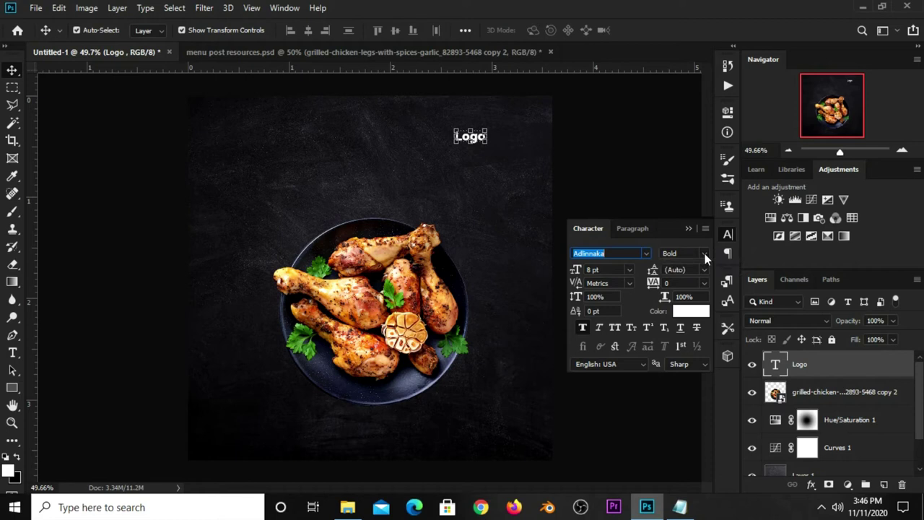
left_click(705, 253)
left_click(645, 253)
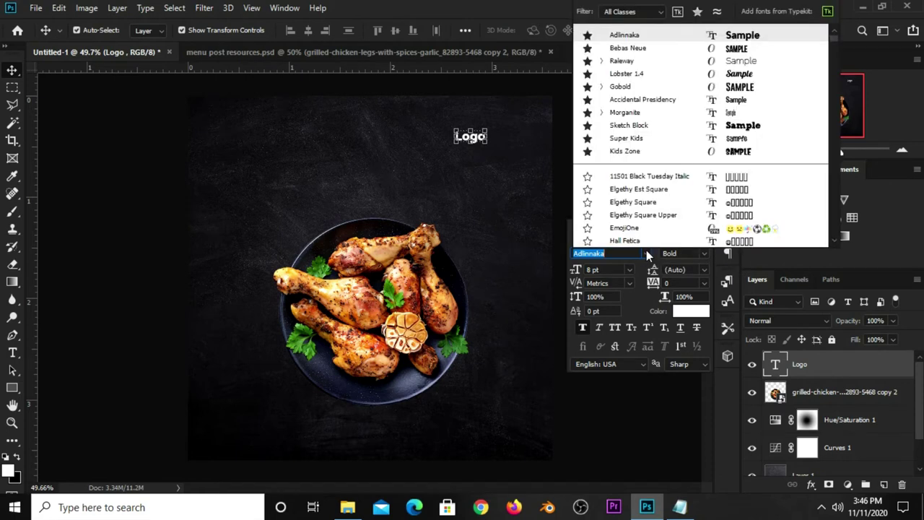
left_click(630, 64)
left_click(704, 253)
left_click(685, 332)
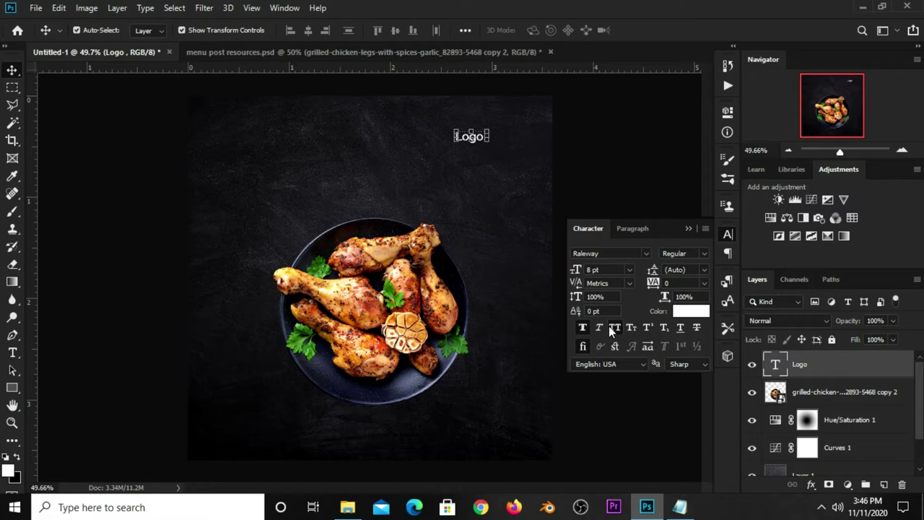
left_click(689, 229)
- Reposition LOGO near the top right and place a duplicate line beneath it
scroll(437, 175, "up", 3)
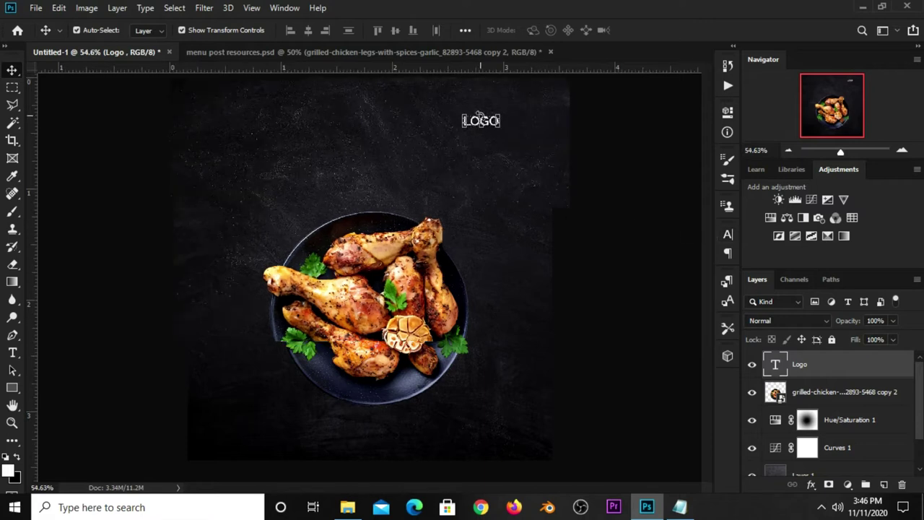
mouse_move(519, 104)
left_mouse_down()
mouse_move(553, 92)
mouse_move(547, 105)
left_mouse_up()
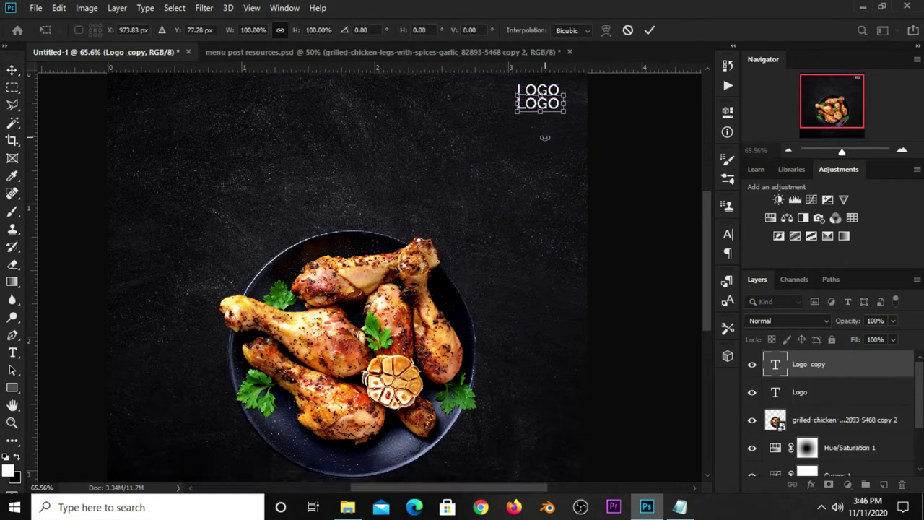
key("Return")
- Select the word 'here' in the Notepad notes
left_click(680, 505)
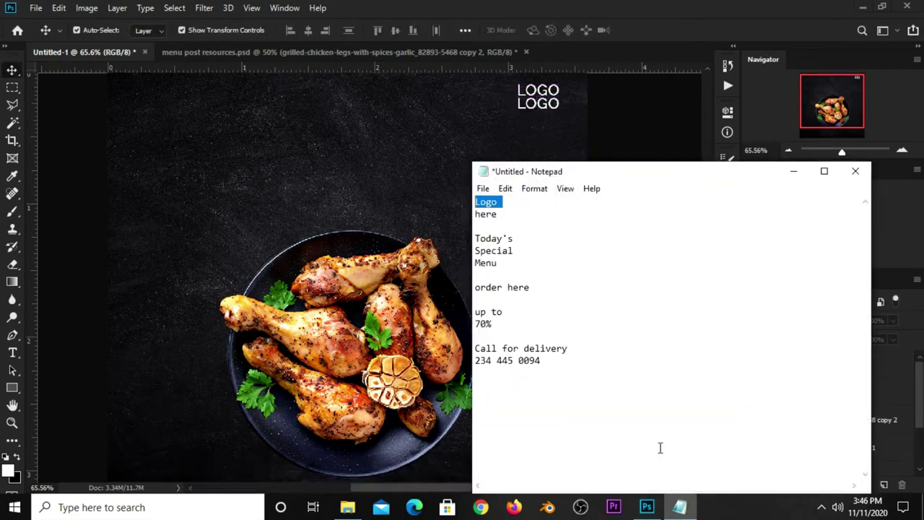
left_click_drag(503, 215, 475, 215)
right_click(476, 216)
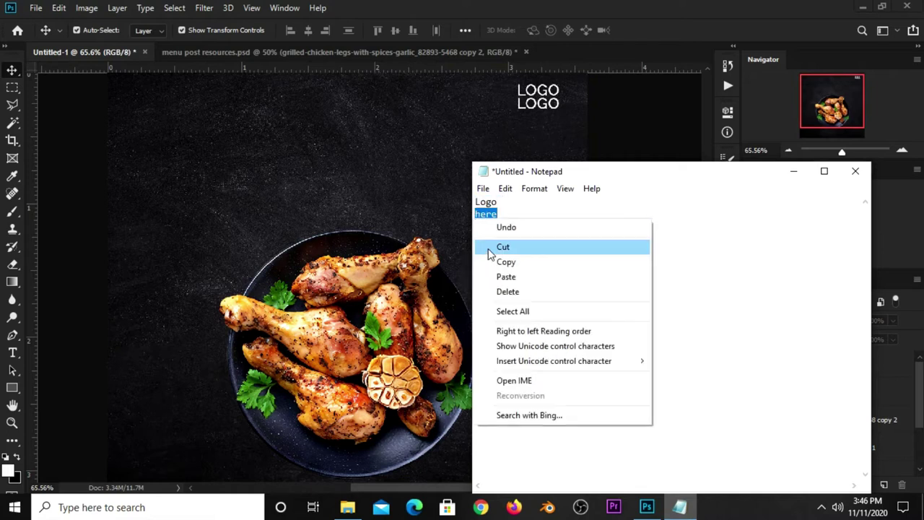
- Change the second LOGO line's text to HERE
left_click(505, 264)
left_click(598, 106)
left_click(539, 108)
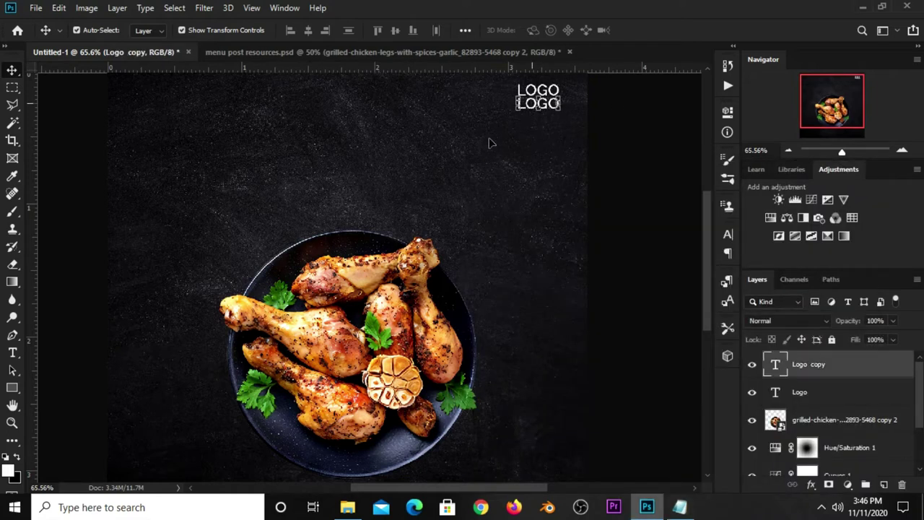
left_click(12, 353)
left_click(56, 354)
double_click(536, 105)
type("HERE")
left_click(648, 32)
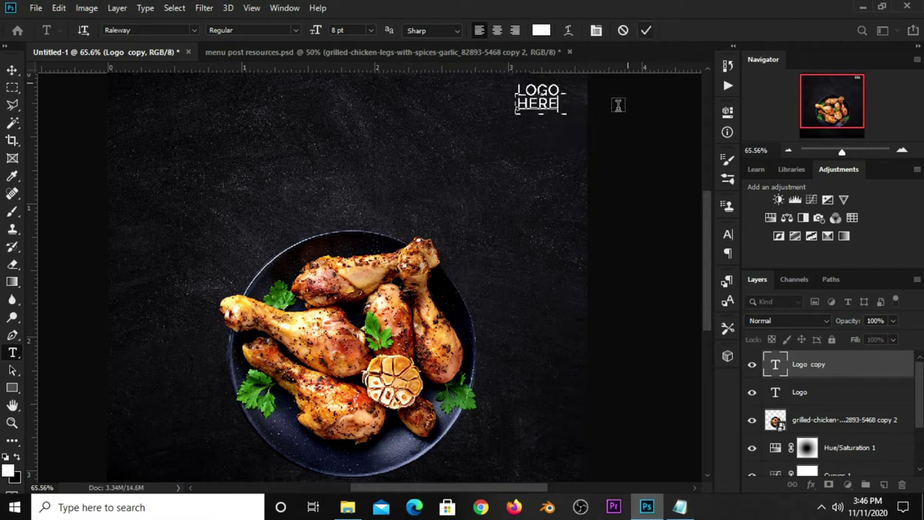
- Nudge HERE slightly down and zoom out to view the whole poster
key("v")
left_click_drag(616, 116, 616, 120)
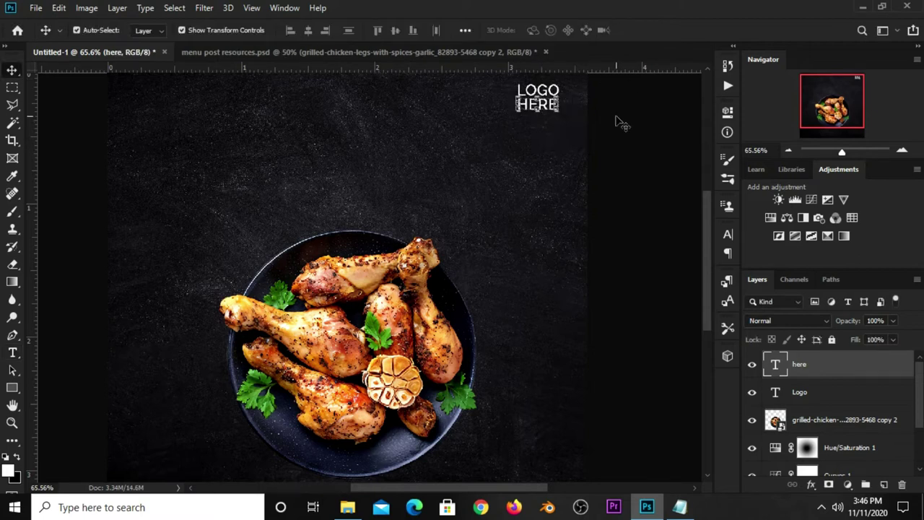
key("ctrl+minus")
left_click(615, 129)
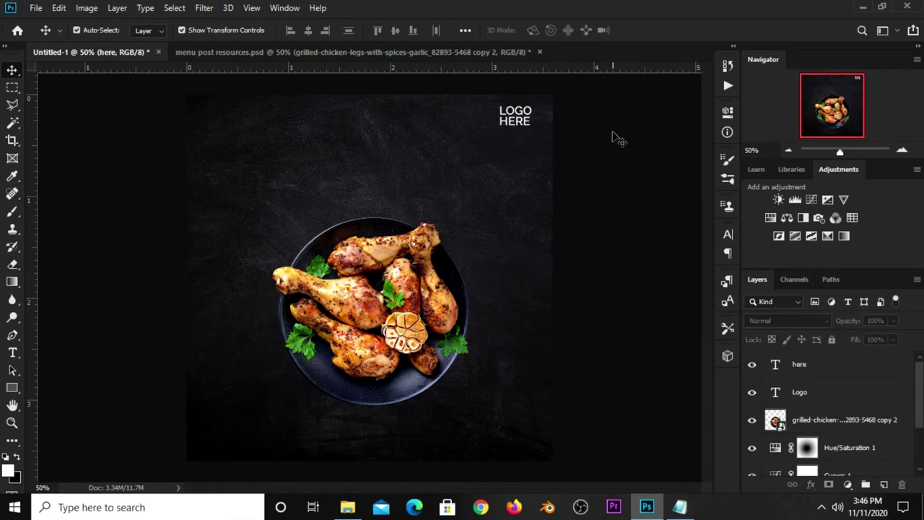
left_click(526, 132)
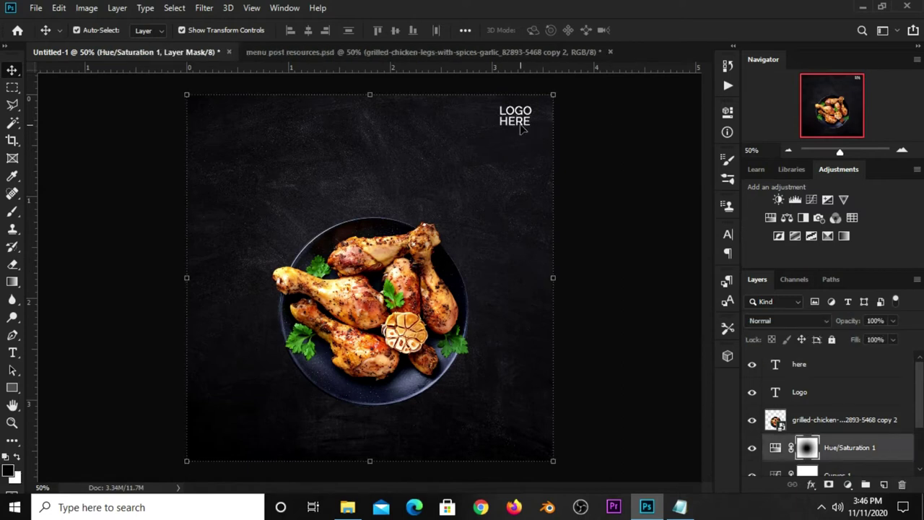
left_click(522, 127)
scroll(823, 429, "down", 2)
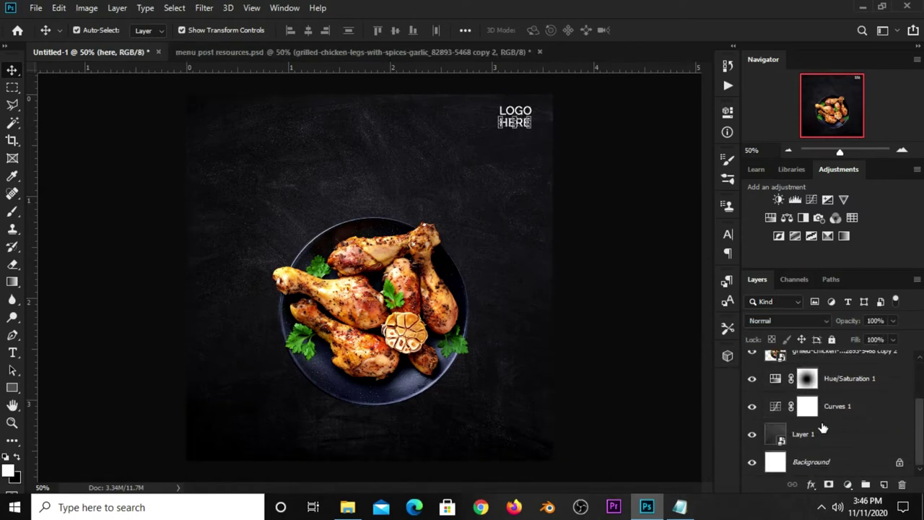
- Lock the Hue/Saturation 1, Curves 1 and Layer 1 layers
left_click(841, 381)
left_click(834, 342)
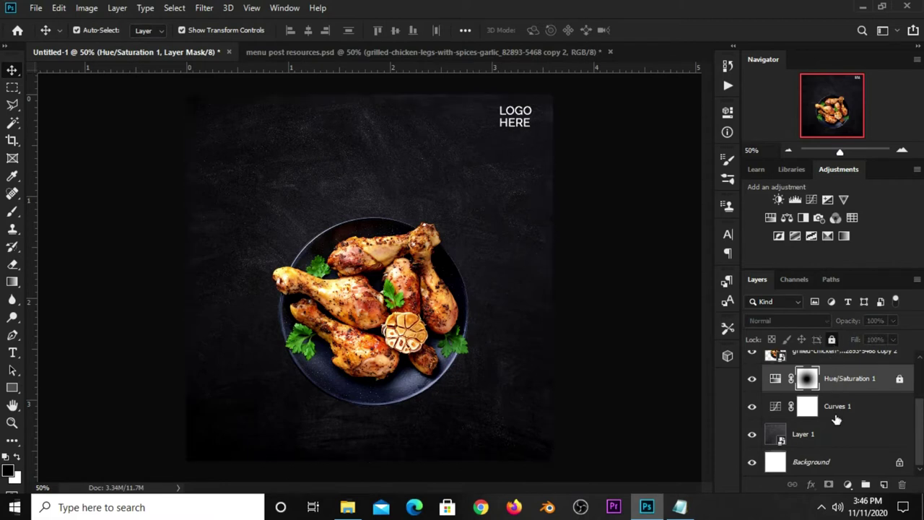
left_click(836, 416)
left_click(832, 340)
left_click(842, 434)
left_click(833, 340)
left_click(632, 317)
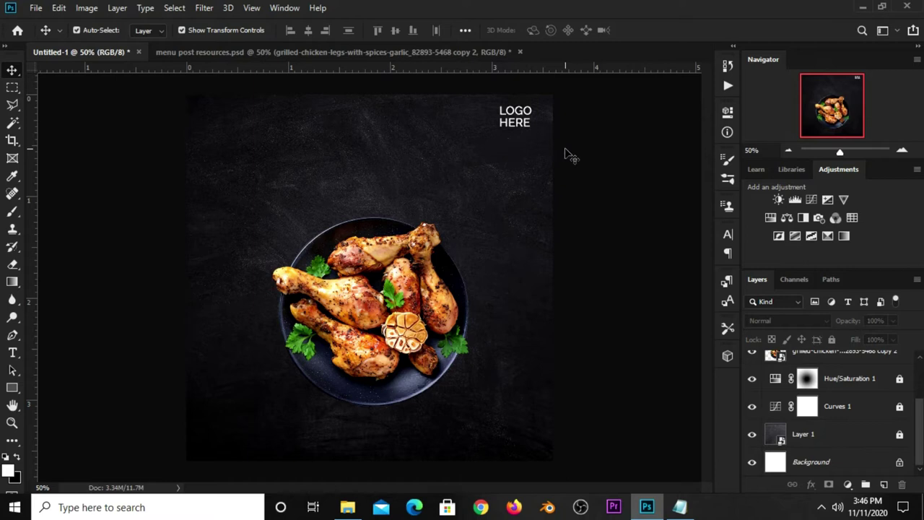
- Duplicate the LOGO text and move the copy to the top centre of the post
left_click(524, 121)
left_click_drag(515, 110, 504, 115)
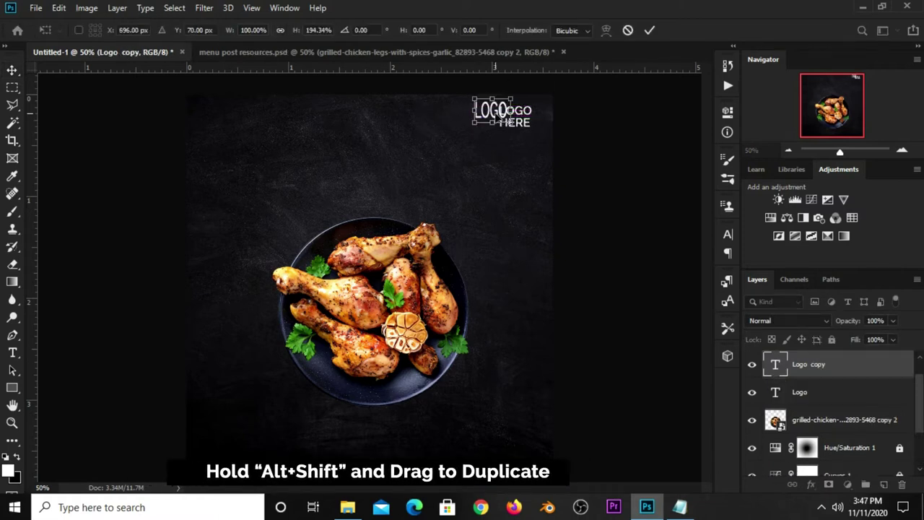
key("Return")
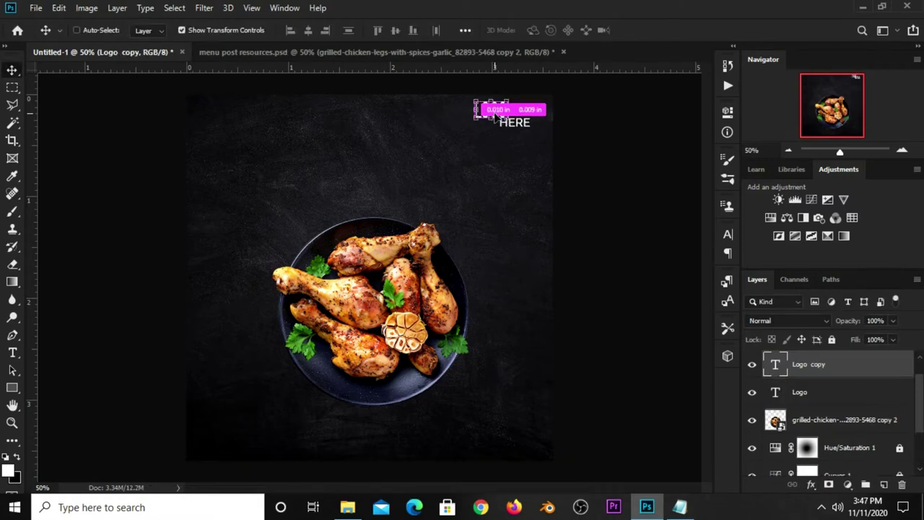
left_click_drag(490, 112, 350, 135)
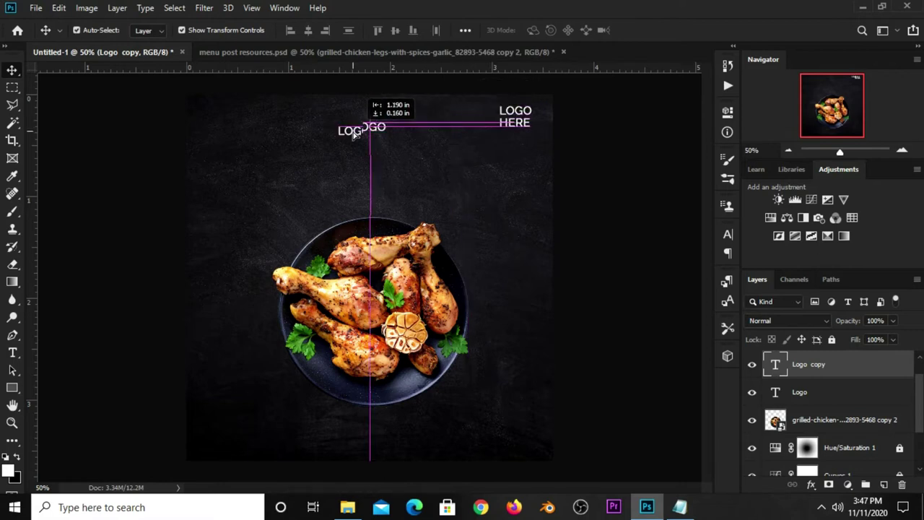
- Replace the centred LOGO copy's text with TODAY'S, copied from the notes
left_click(679, 506)
left_click_drag(518, 238, 477, 229)
left_click(518, 279)
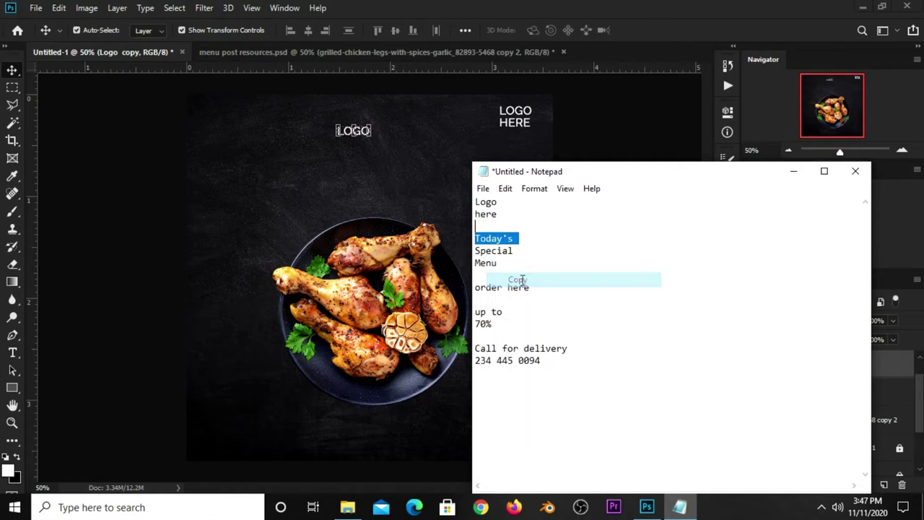
left_click(359, 140)
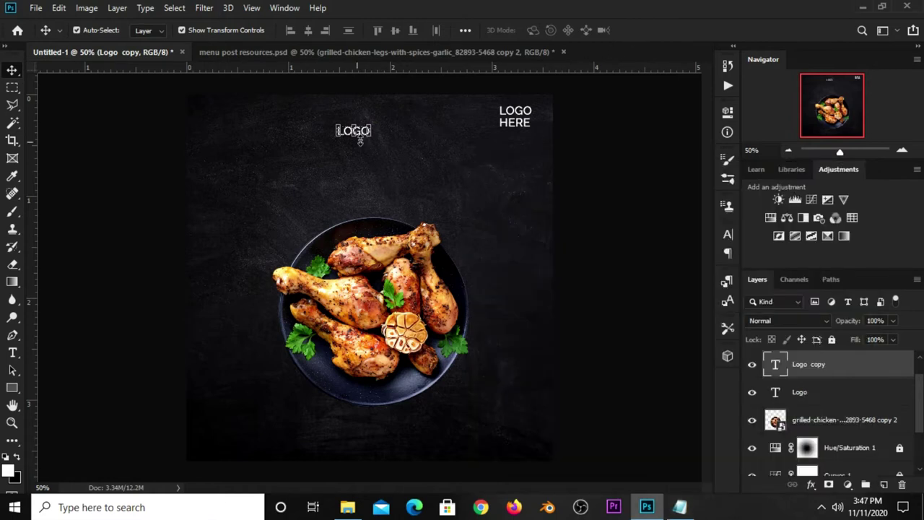
left_click(16, 354)
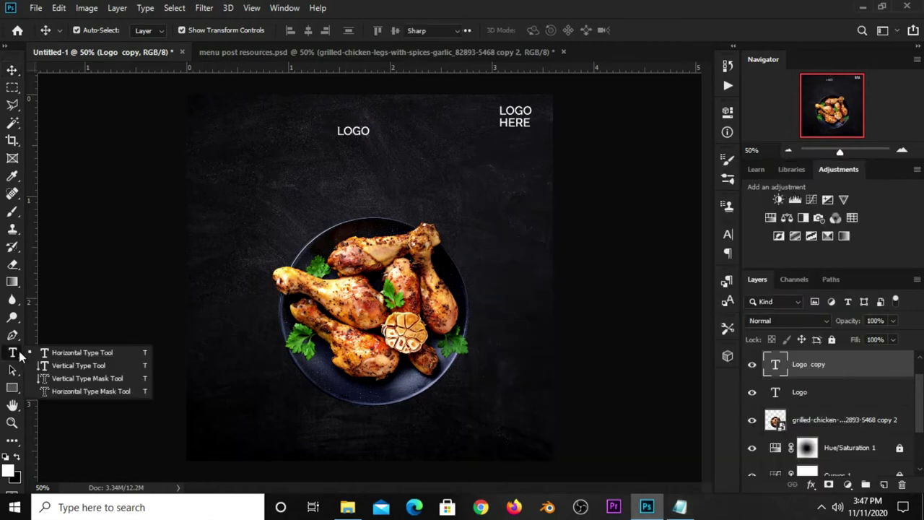
left_click(353, 132)
double_click(354, 132)
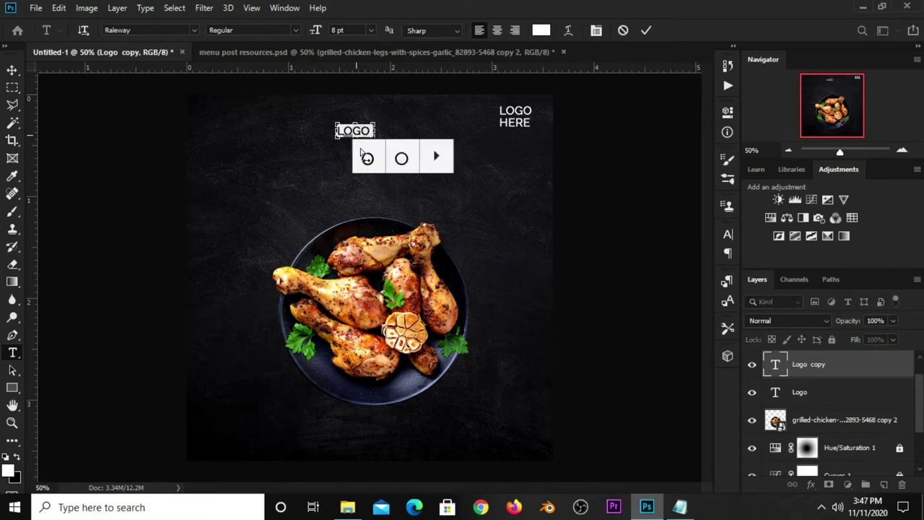
key("ctrl+v")
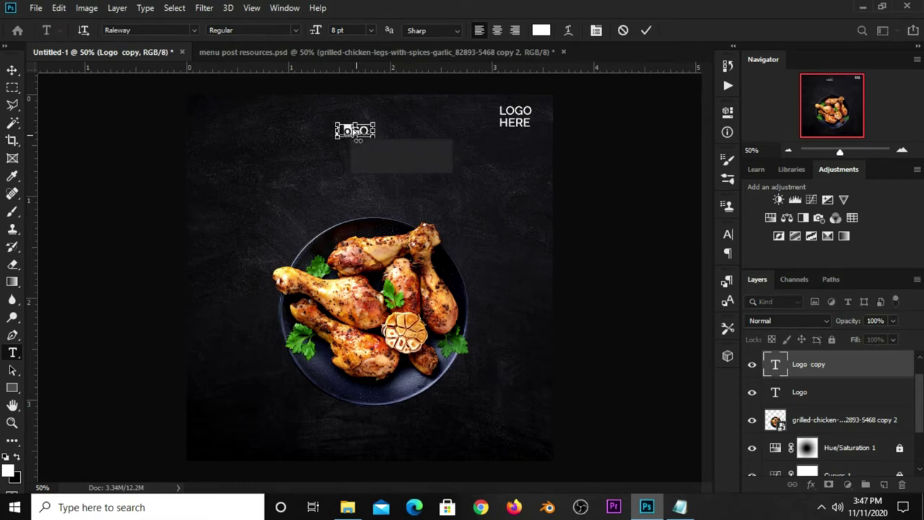
type("TODAY'S")
left_click(647, 32)
- Set Today's in Angello Regular at 19 pt and move it up toward the top
key("v")
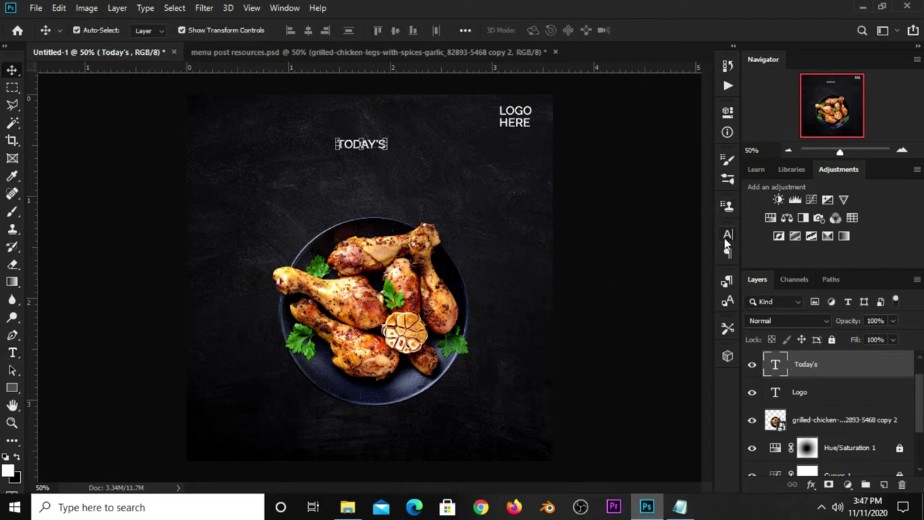
left_click(726, 235)
left_click(647, 254)
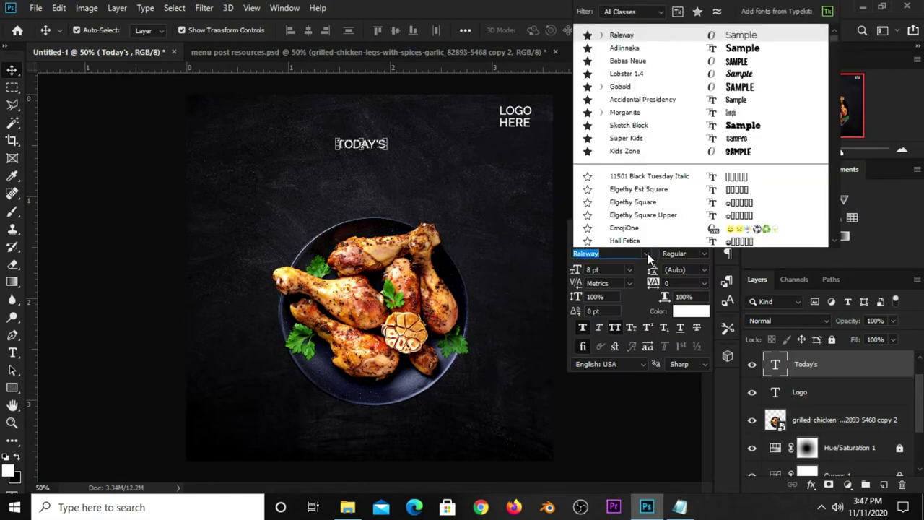
type("a")
type("nge")
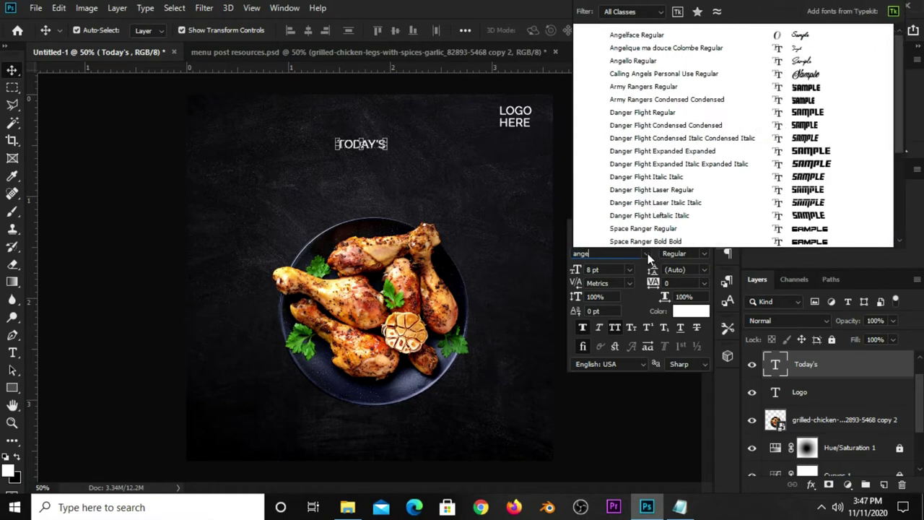
type("llo")
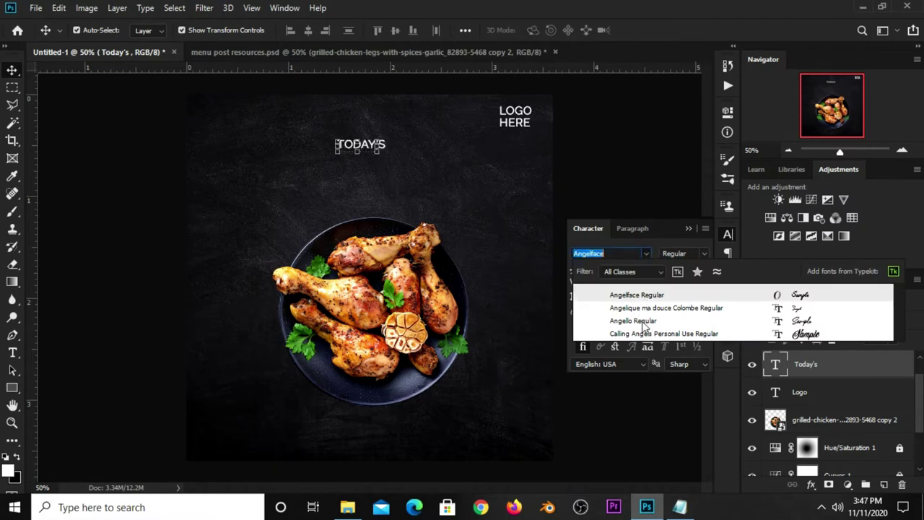
left_click(628, 322)
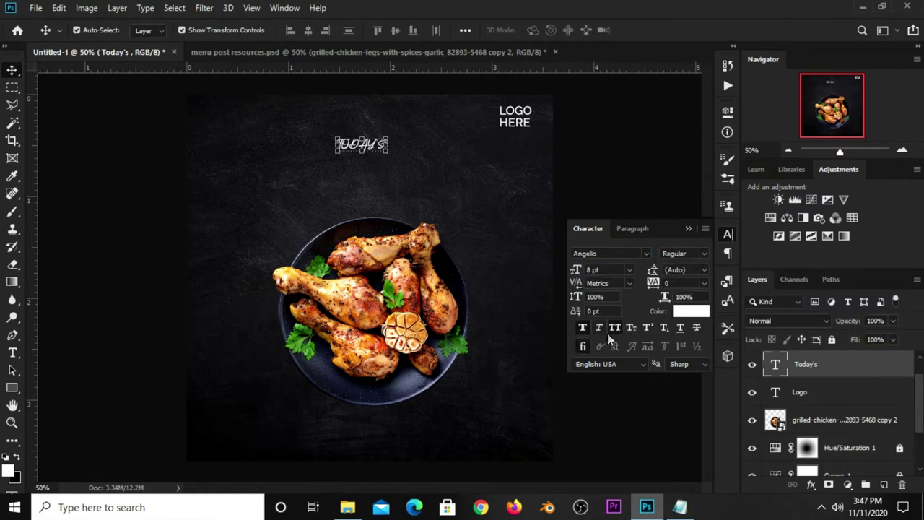
left_click(614, 331)
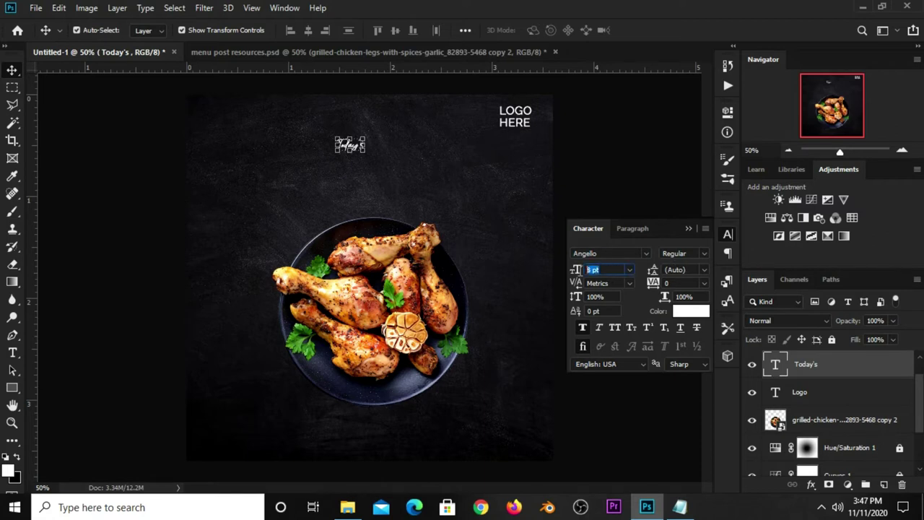
type("19")
key("Return")
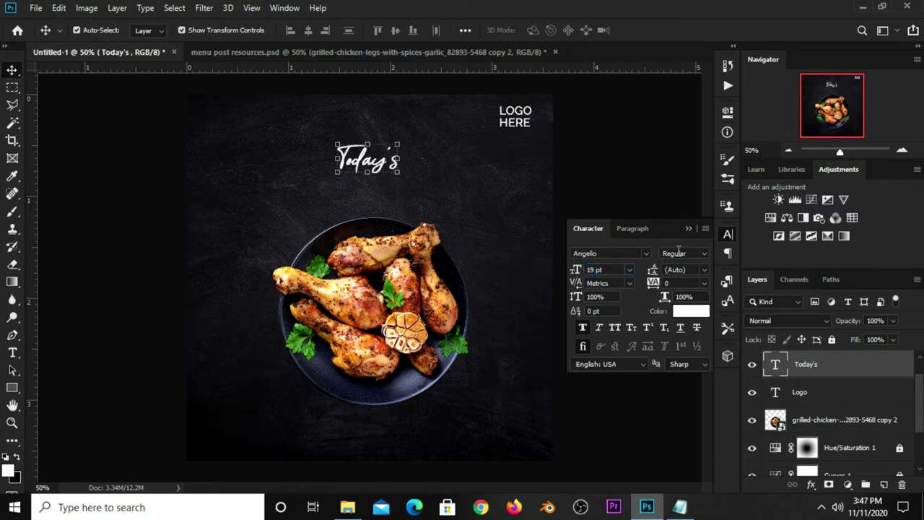
left_click(688, 228)
mouse_move(374, 150)
left_mouse_down()
mouse_move(366, 120)
mouse_move(359, 163)
left_mouse_up()
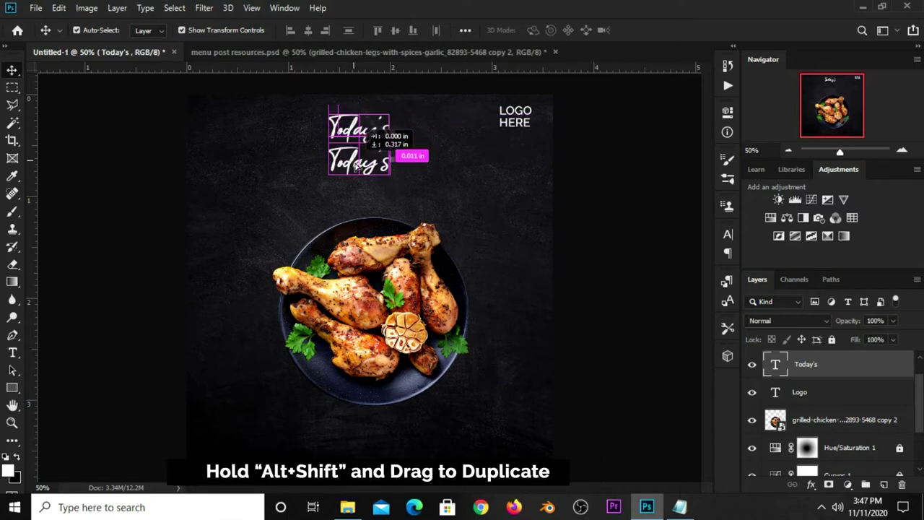
- Set the lower Today's copy to Raleway Bold at 21 pt
left_click(720, 235)
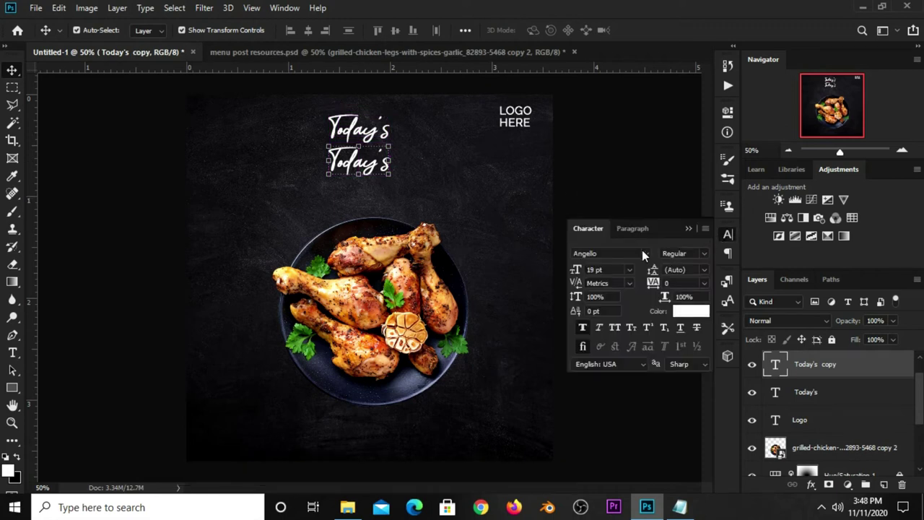
left_click(643, 252)
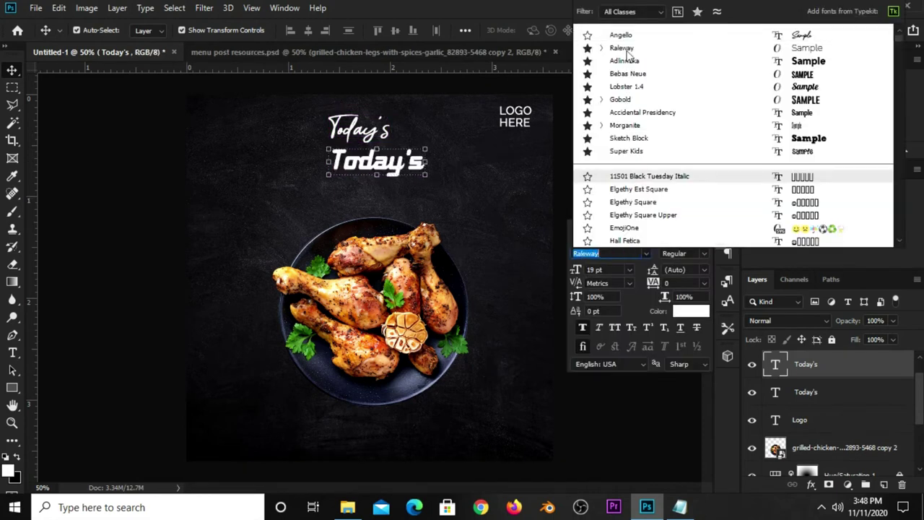
left_click(622, 49)
left_click(704, 254)
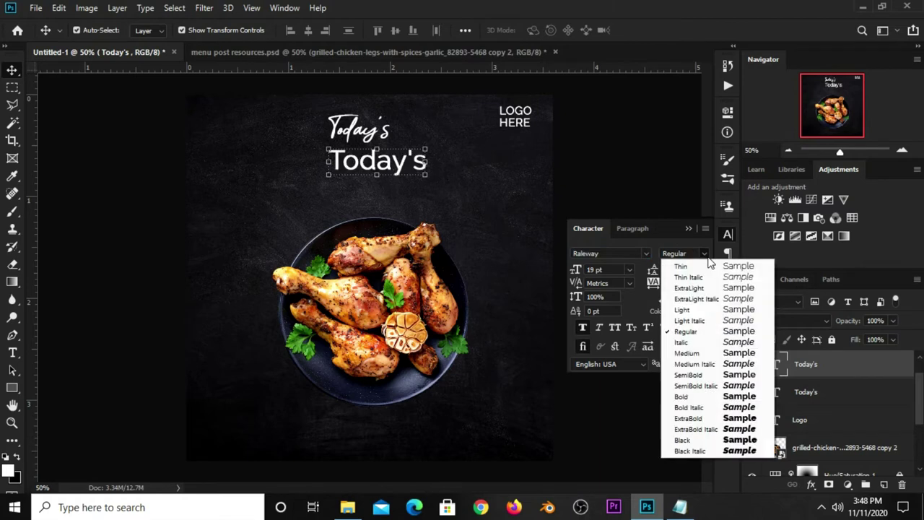
left_click(687, 398)
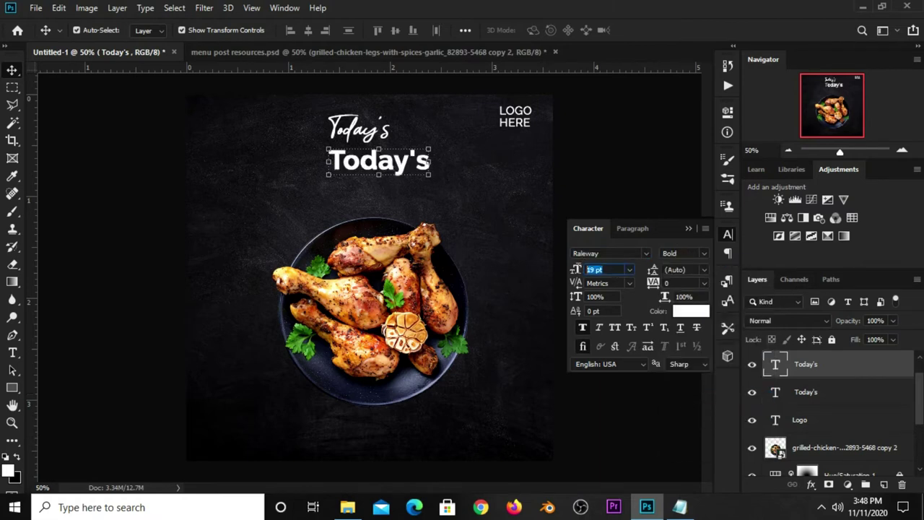
left_click(587, 272)
type("21")
key("Return")
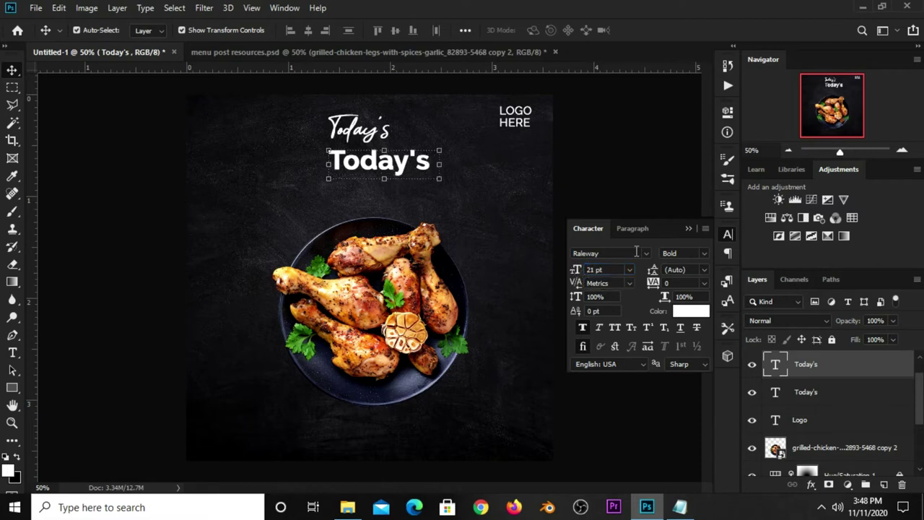
- Select the word Special in the Notepad list and bring up its copy options
left_click(688, 229)
left_click(679, 507)
mouse_move(514, 250)
left_mouse_down()
mouse_move(509, 239)
mouse_move(475, 250)
left_mouse_up()
right_click(501, 251)
- Replace the lower Today's copy with the word Special and commit it
left_click(515, 295)
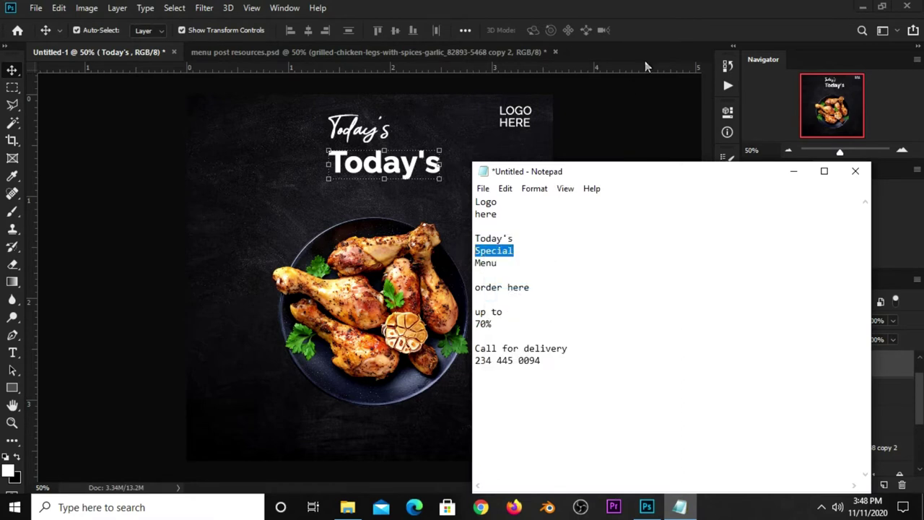
left_click(646, 65)
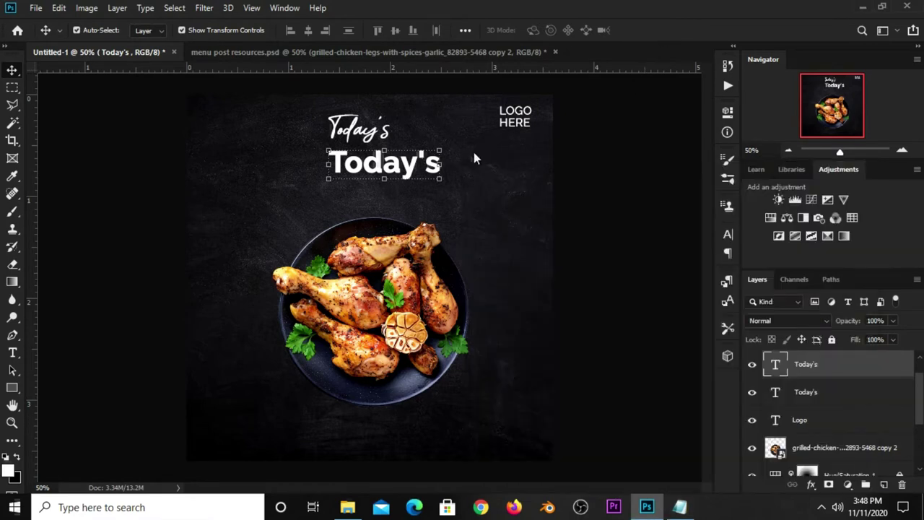
left_click(12, 353)
left_click(55, 355)
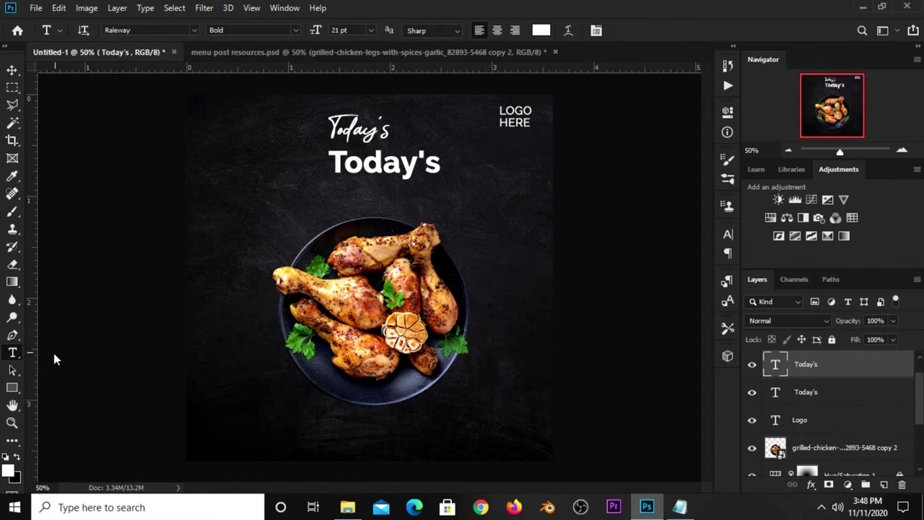
left_click(369, 165)
double_click(374, 165)
type("Special")
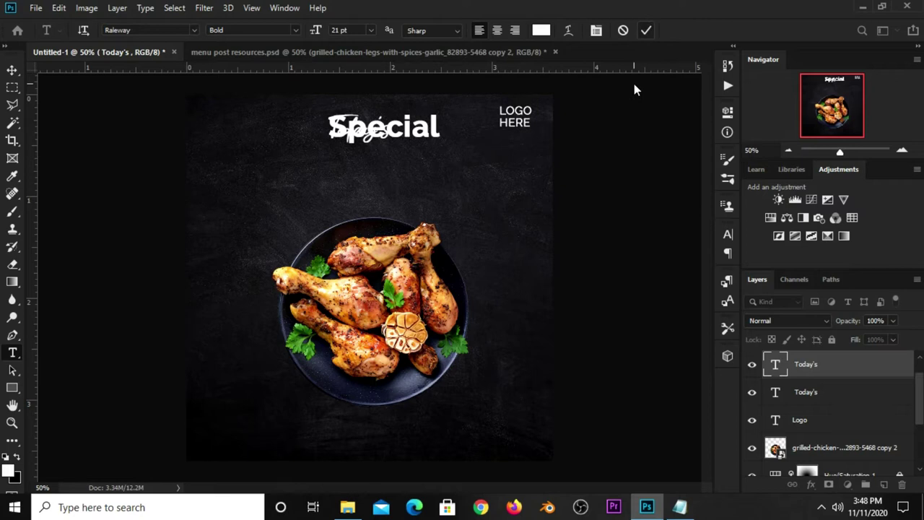
key("ctrl+Return")
- Move Special beneath the script Today's and centre it horizontally on the canvas
left_click_drag(406, 127, 375, 162)
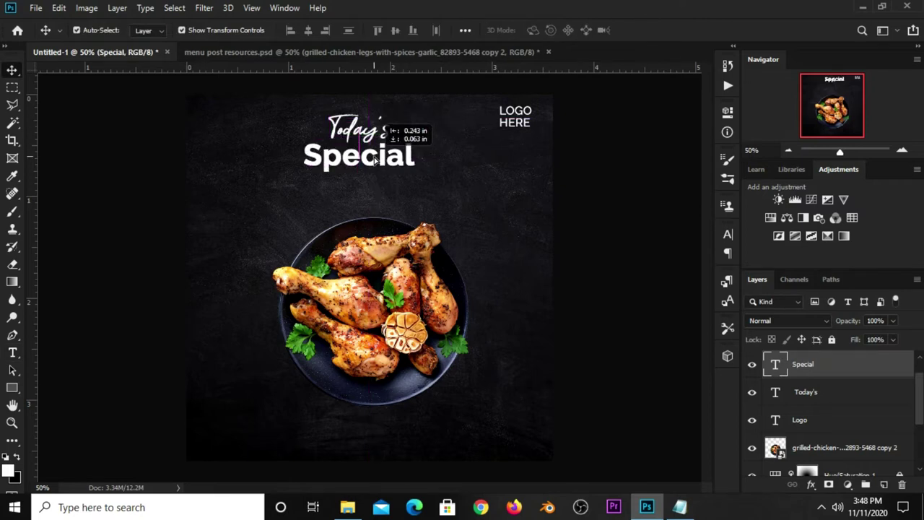
key("ctrl+a")
left_click(308, 29)
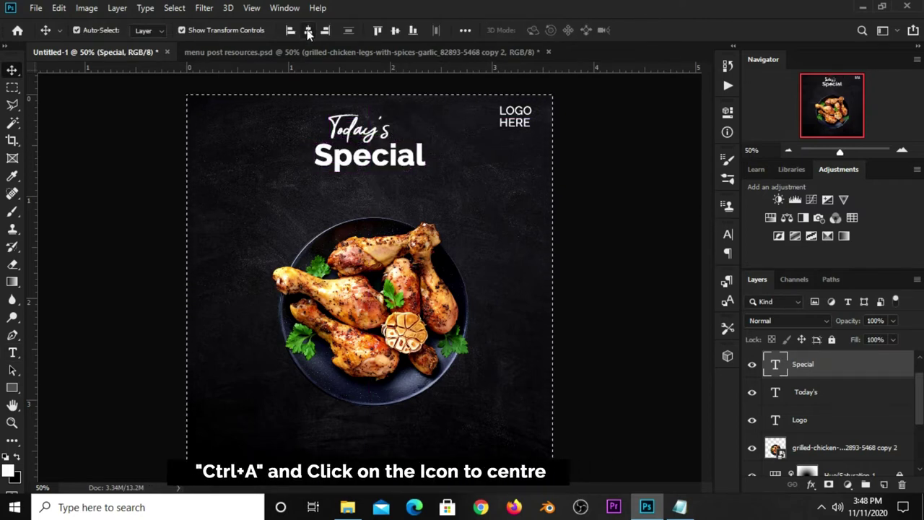
key("ctrl+d")
- Centre the script Today's horizontally and nudge the chicken plate down slightly
left_click(343, 124)
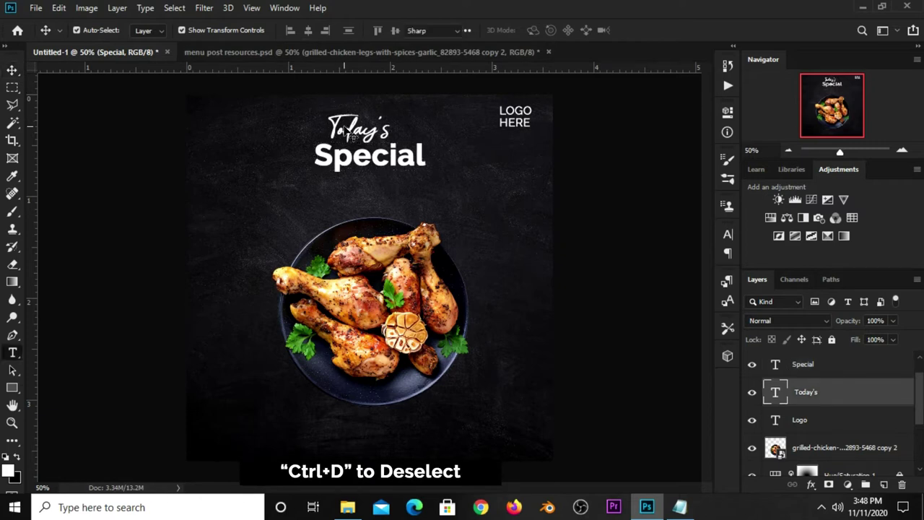
double_click(341, 120)
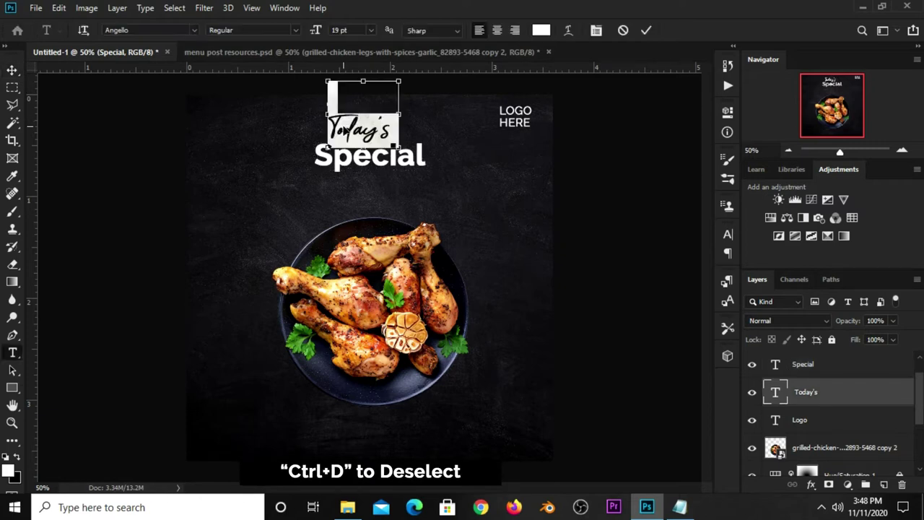
left_click(647, 30)
key("v")
key("ctrl+a")
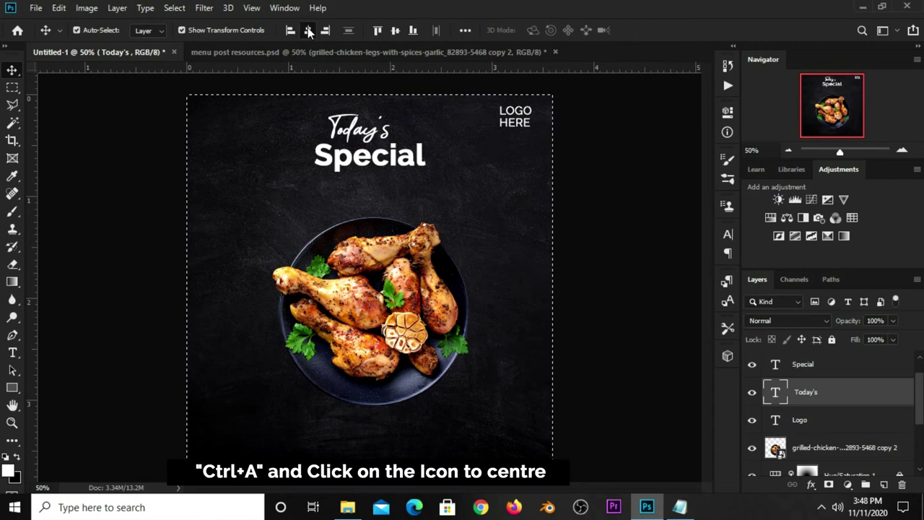
left_click(308, 30)
key("ctrl+d")
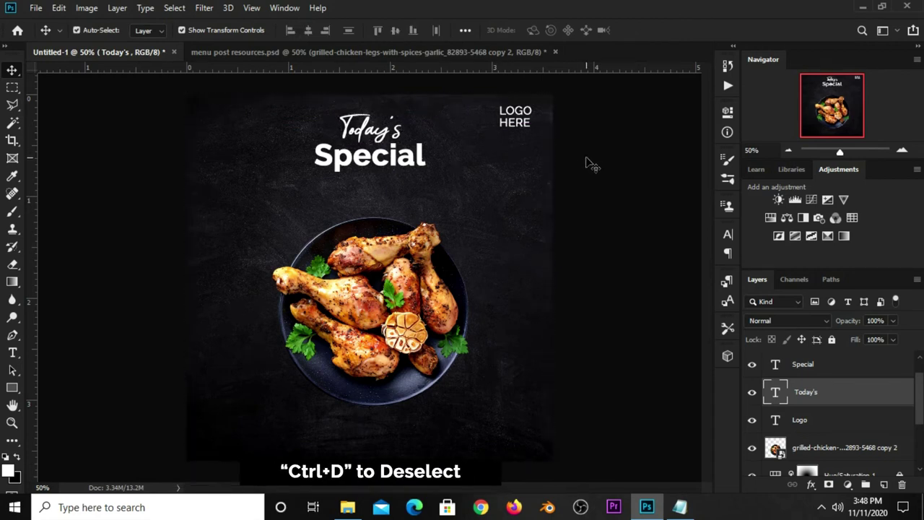
left_click_drag(371, 258, 371, 280)
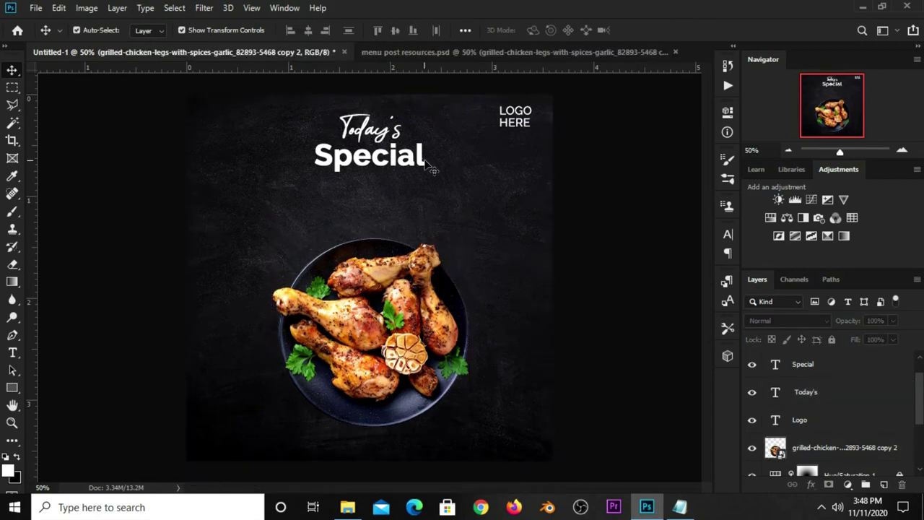
- Duplicate the Special line just below itself and select the copy's text
left_click(382, 165)
left_click_drag(363, 157, 363, 184)
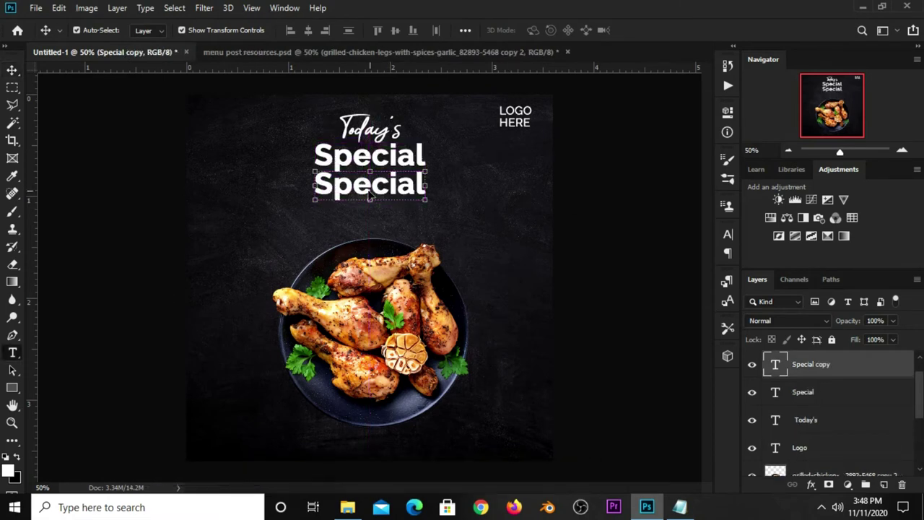
double_click(370, 195)
key("ctrl+a")
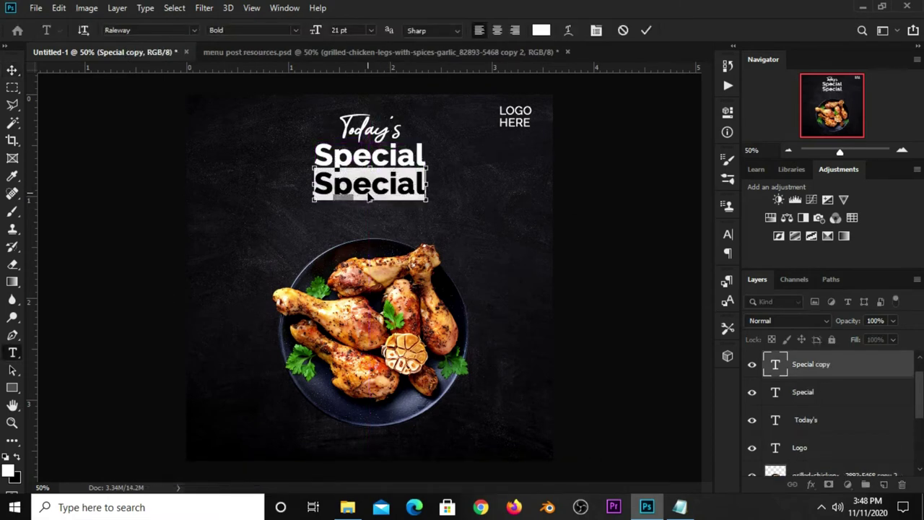
- Copy the word Menu from the Notepad list
left_click(679, 506)
double_click(485, 263)
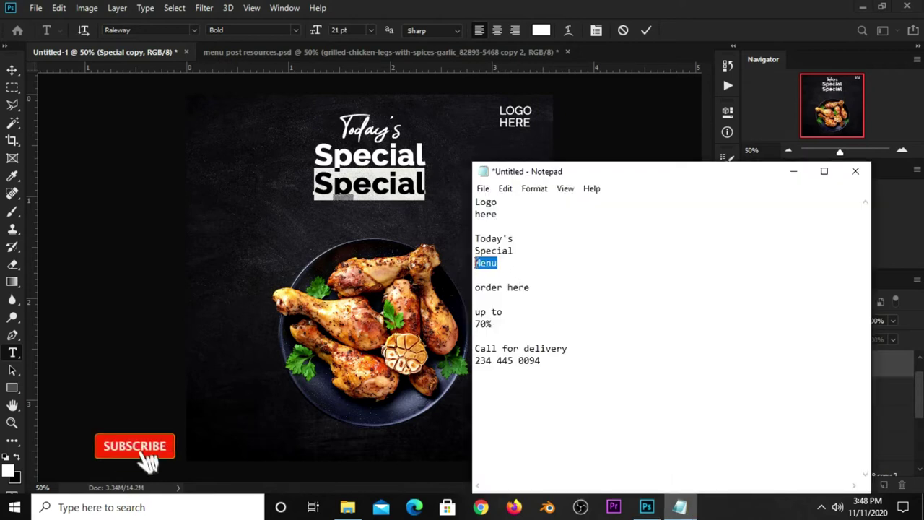
right_click(475, 264)
left_click(508, 307)
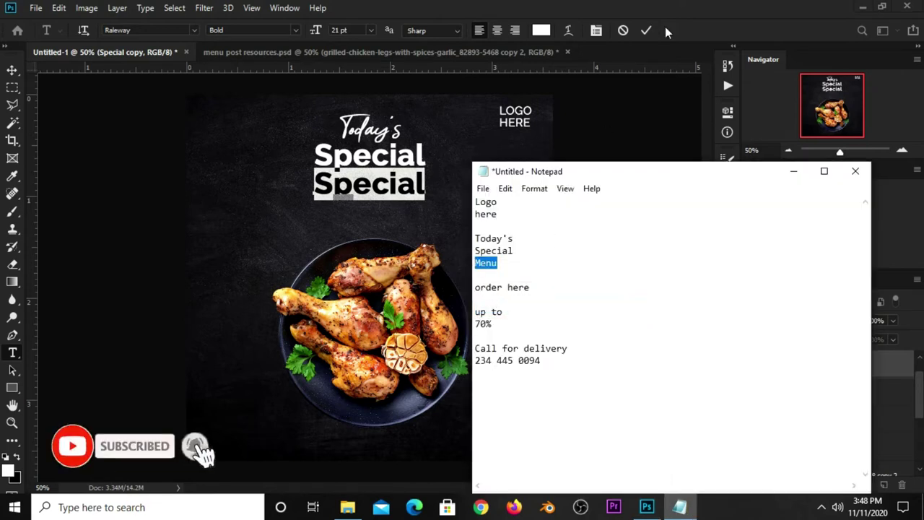
- Paste Menu over the duplicated Special line and commit the text
left_click(686, 25)
left_click(375, 184)
double_click(374, 185)
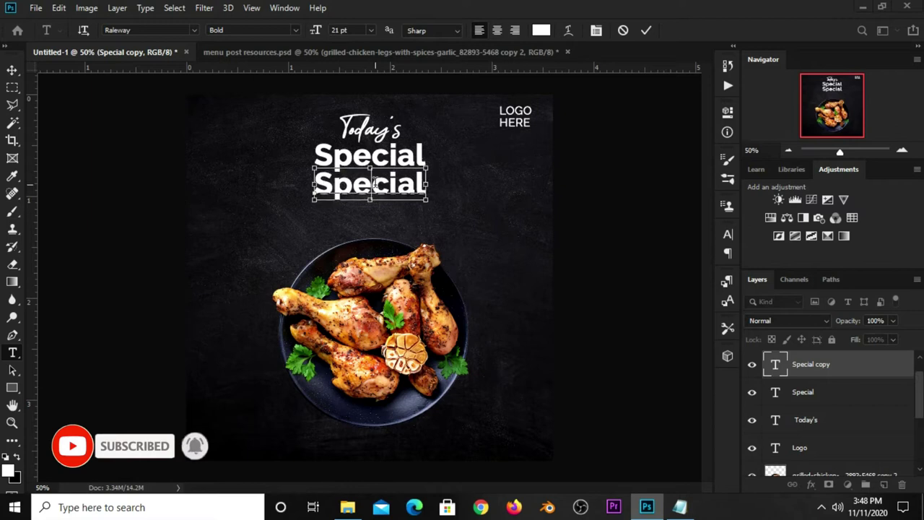
left_click(390, 187)
key("ctrl+a")
key("ctrl+v")
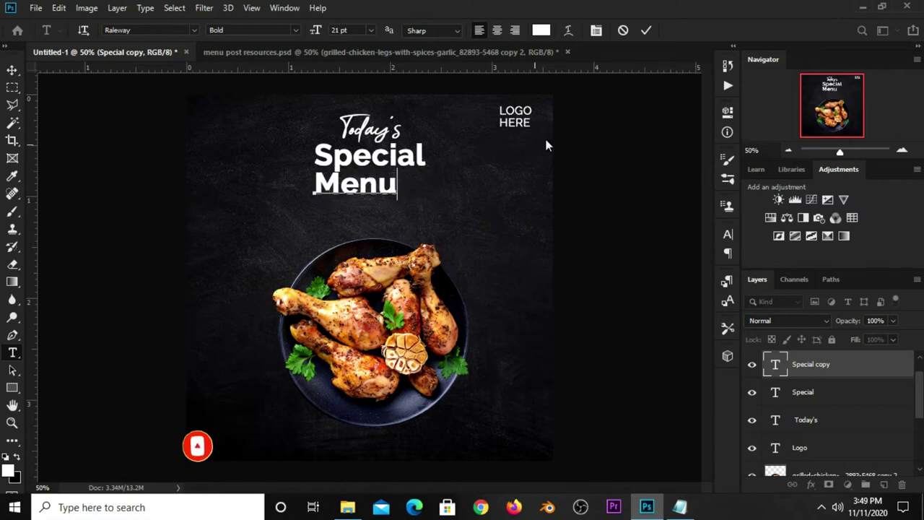
key("ctrl+Return")
key("v")
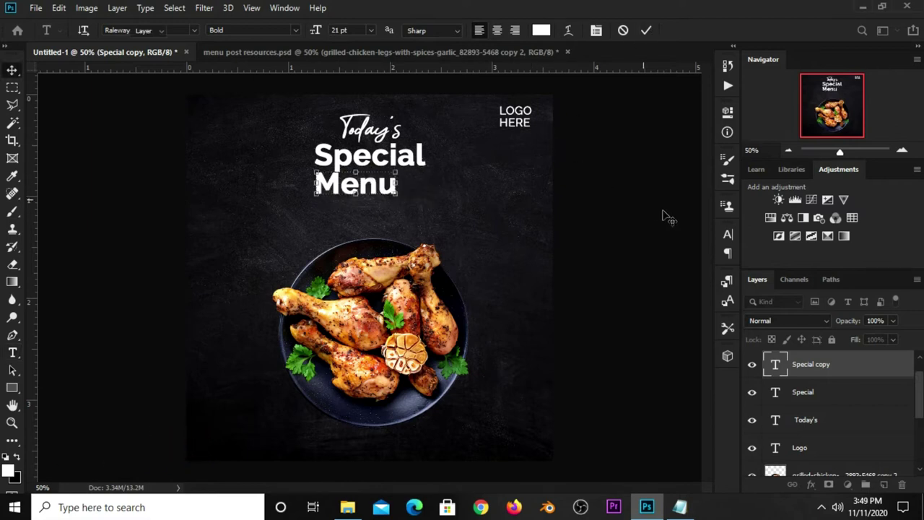
- Give the Menu text Black weight and All Caps in the Character panel
left_click(727, 233)
left_click(684, 254)
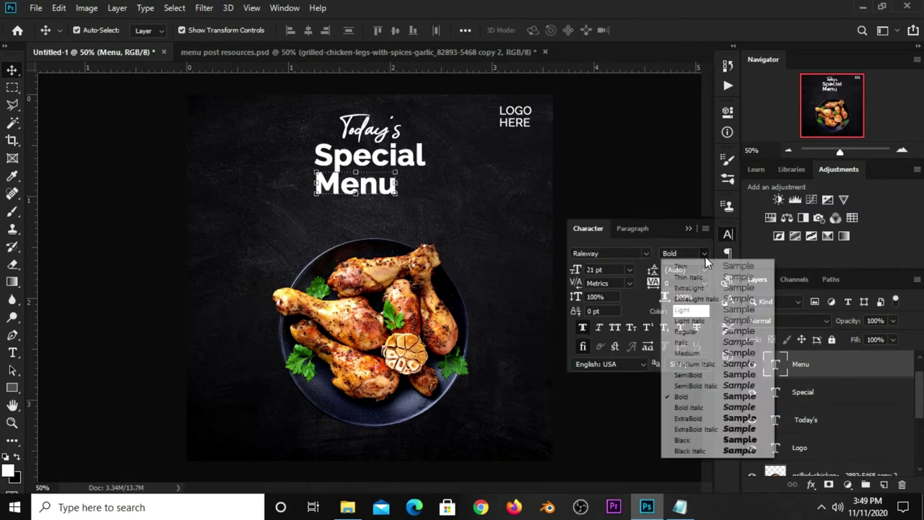
left_click(689, 437)
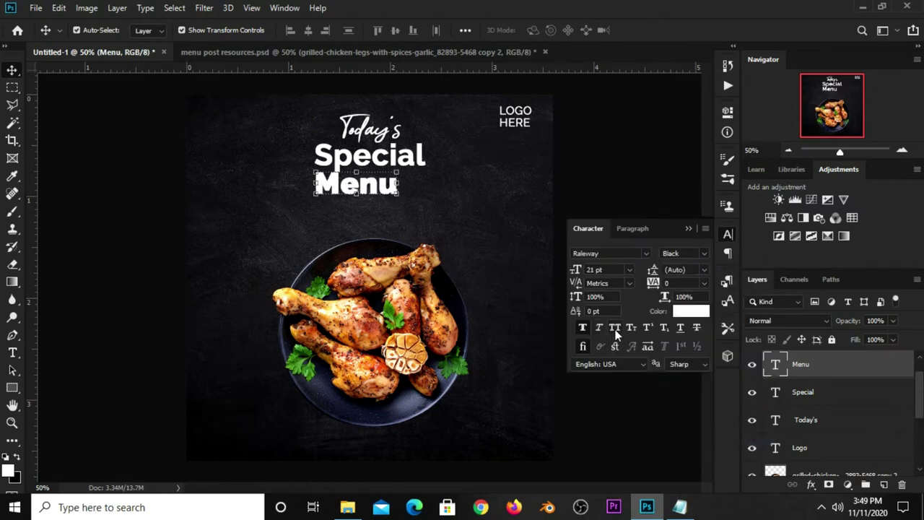
left_click(615, 329)
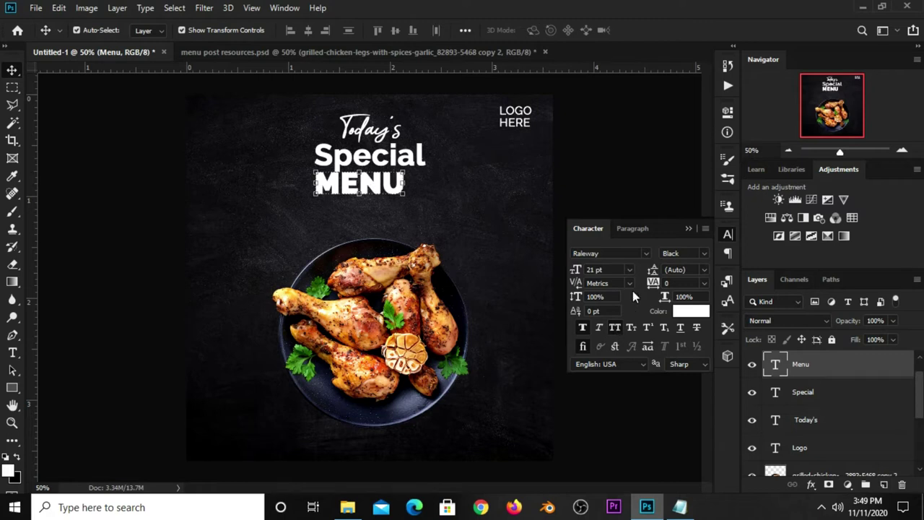
left_click(689, 229)
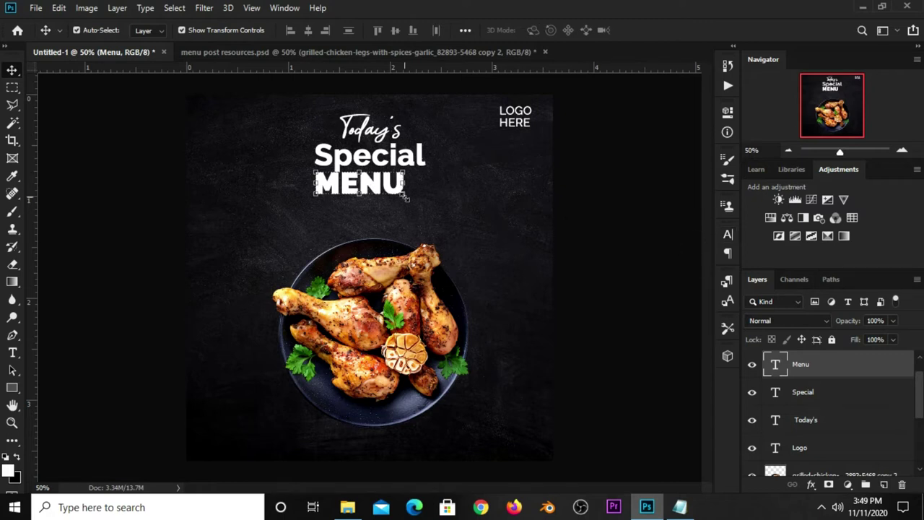
- Enlarge MENU to about 130% and centre it horizontally on the canvas
left_click_drag(406, 197, 431, 210)
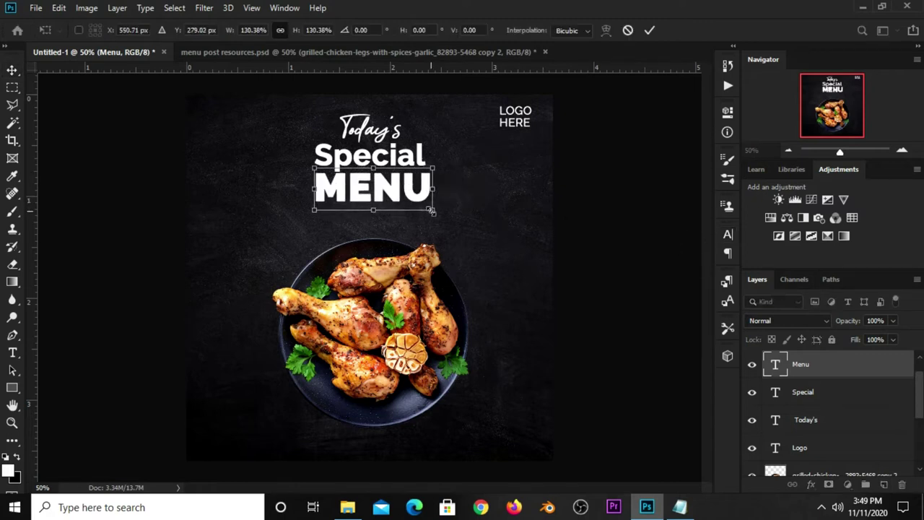
key("Return")
key("ctrl+a")
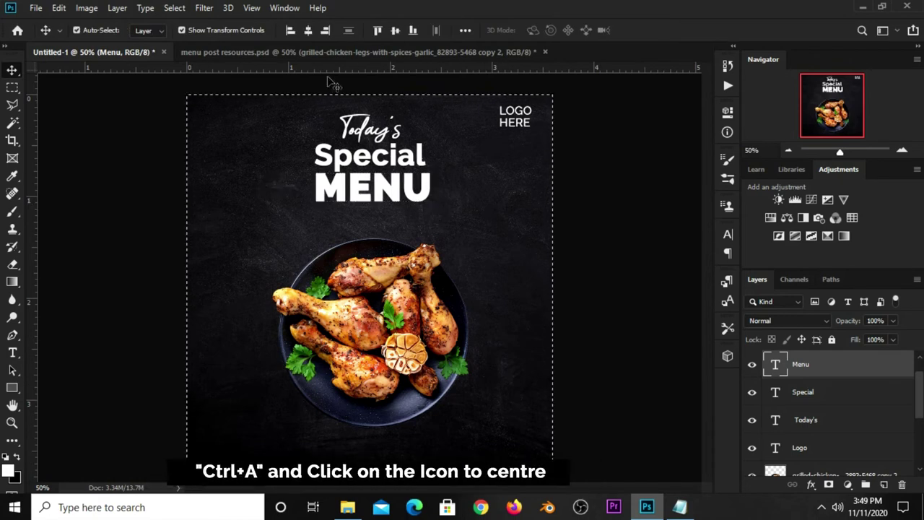
left_click(308, 30)
key("ctrl+d")
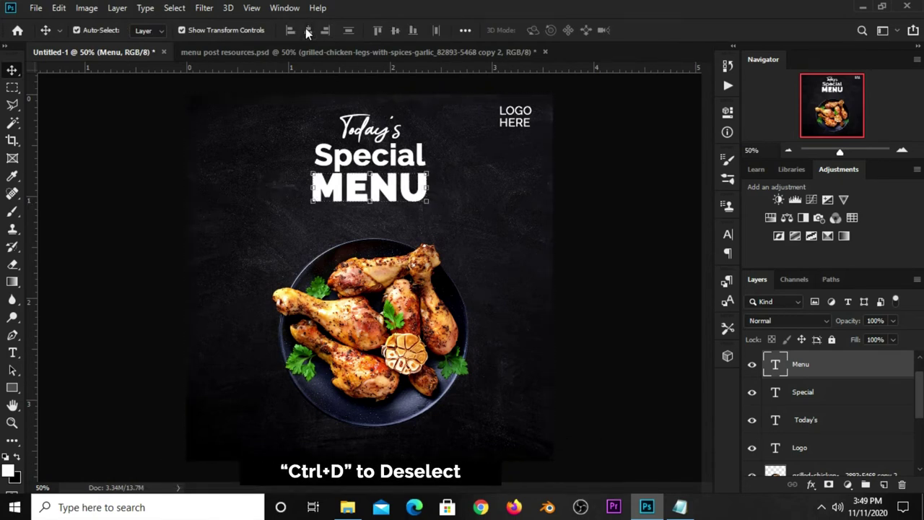
- Scale the script Today's down to about 96.56% and nudge it slightly left and down
left_click(377, 136)
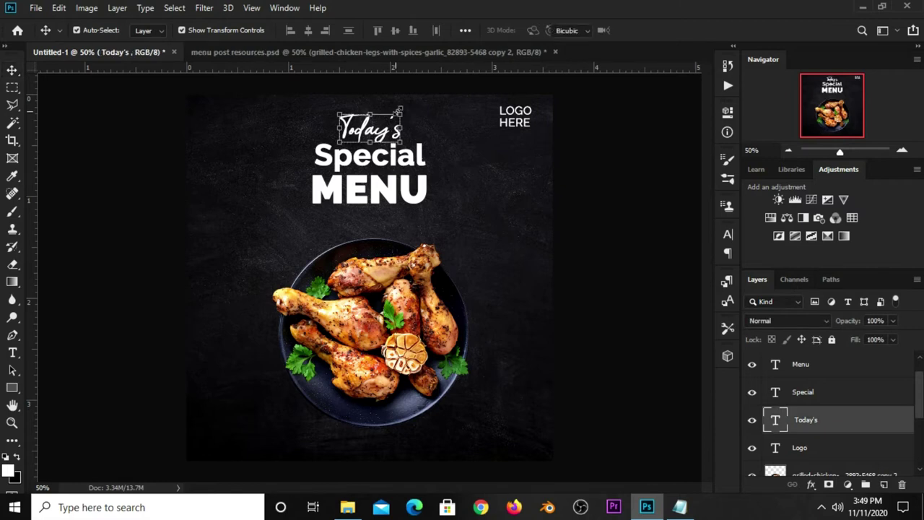
key("ctrl+t")
left_click_drag(409, 82, 406, 86)
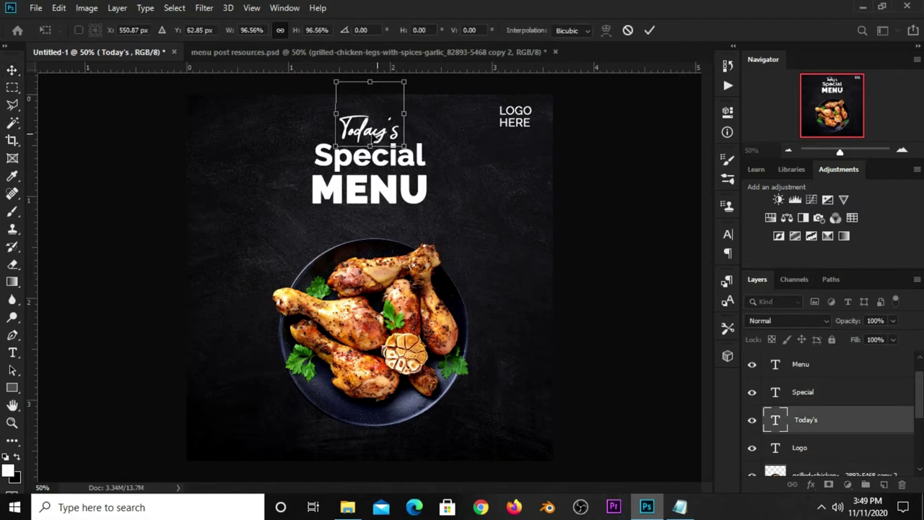
left_click_drag(374, 139, 370, 141)
key("Return")
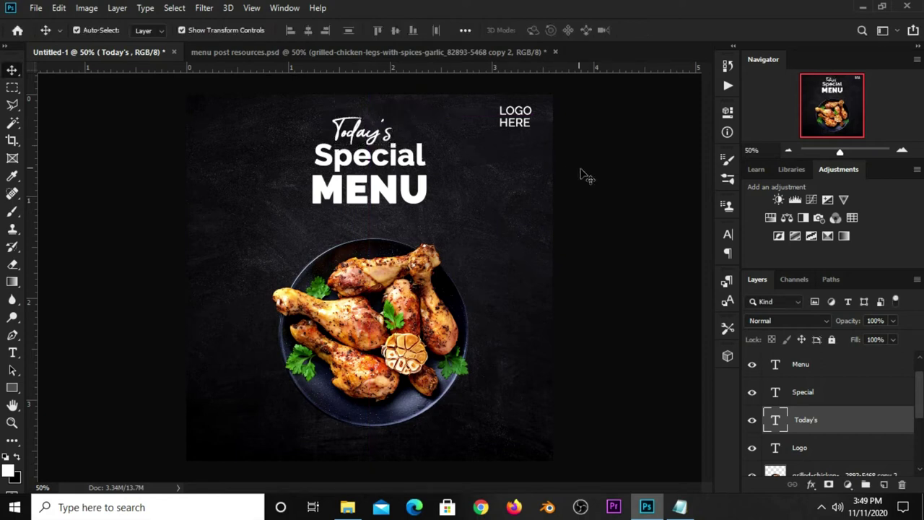
left_click(584, 176)
- Drag the small white leaf shape from the resources document into the menu post
left_click(427, 56)
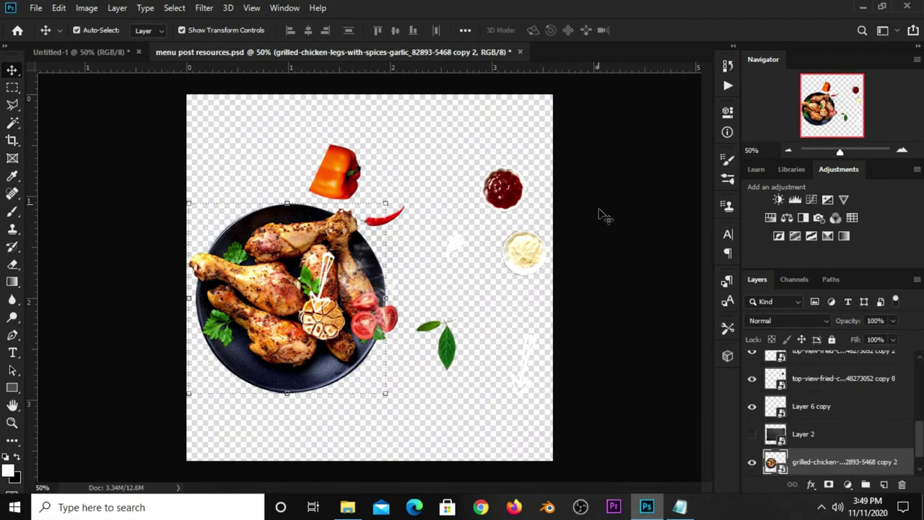
left_click(462, 251)
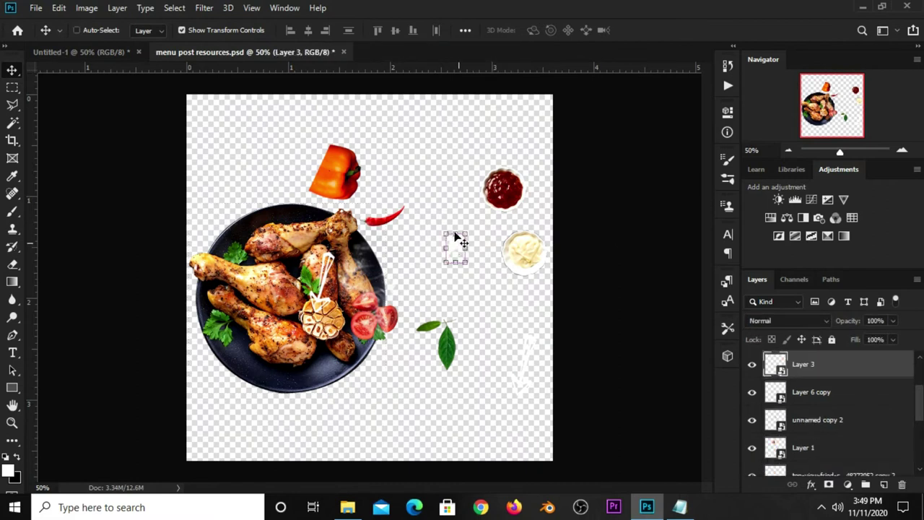
left_click_drag(91, 81, 387, 173)
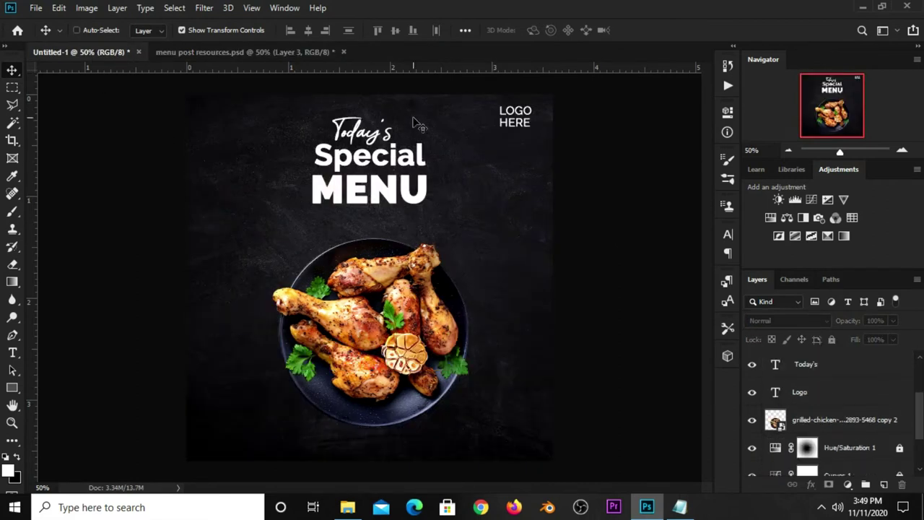
left_click_drag(417, 124, 412, 123)
- Shrink the leaf, place it beside Today's, and Alt-drag a duplicate
key("ctrl+t")
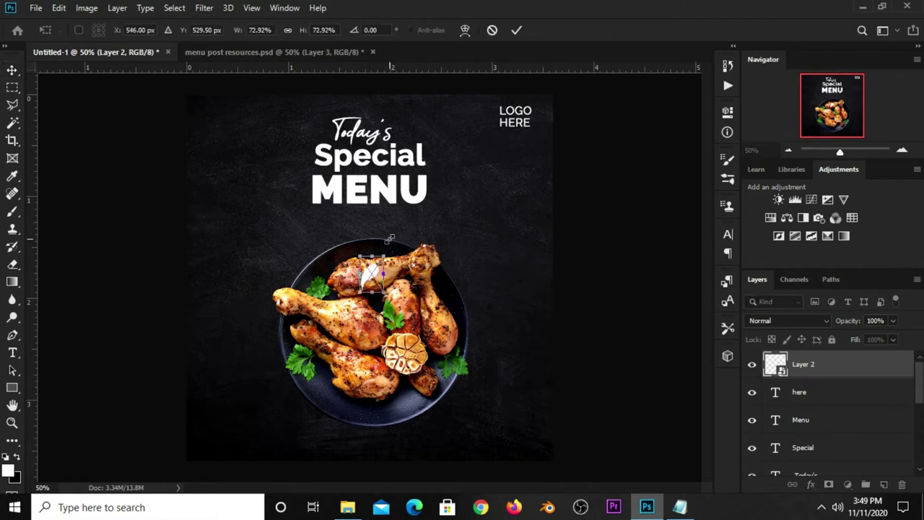
type("5")
key("Return")
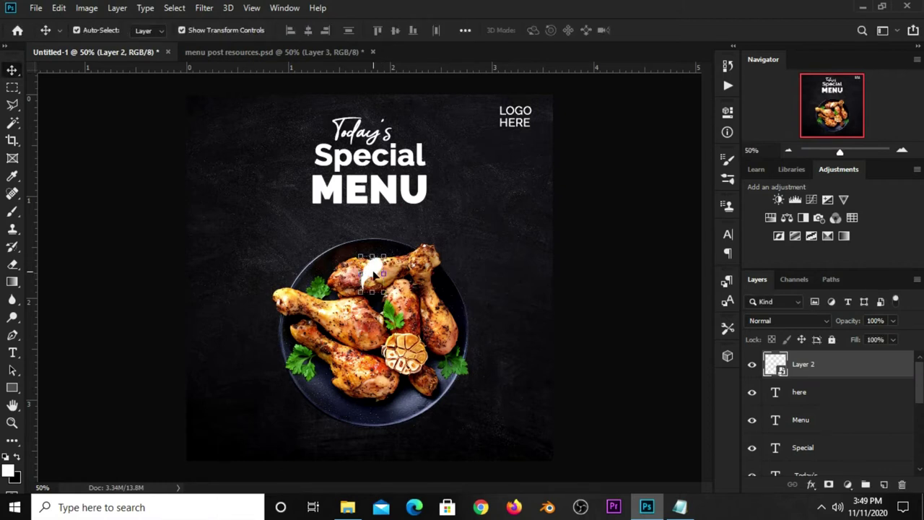
left_click_drag(374, 273, 381, 252)
left_click_drag(462, 194, 418, 163)
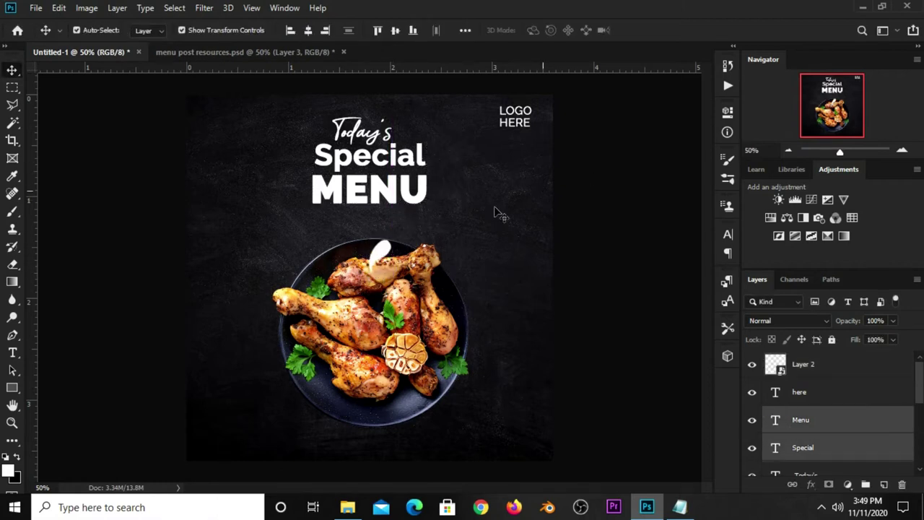
left_click(380, 253)
key("ctrl+t")
mouse_move(379, 252)
left_mouse_down()
mouse_move(410, 186)
mouse_move(402, 114)
mouse_move(412, 119)
left_mouse_up()
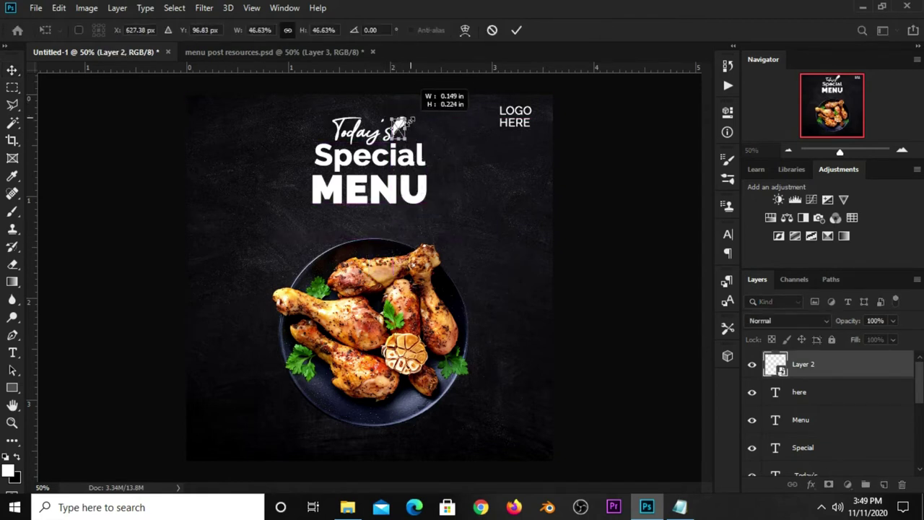
key("Return")
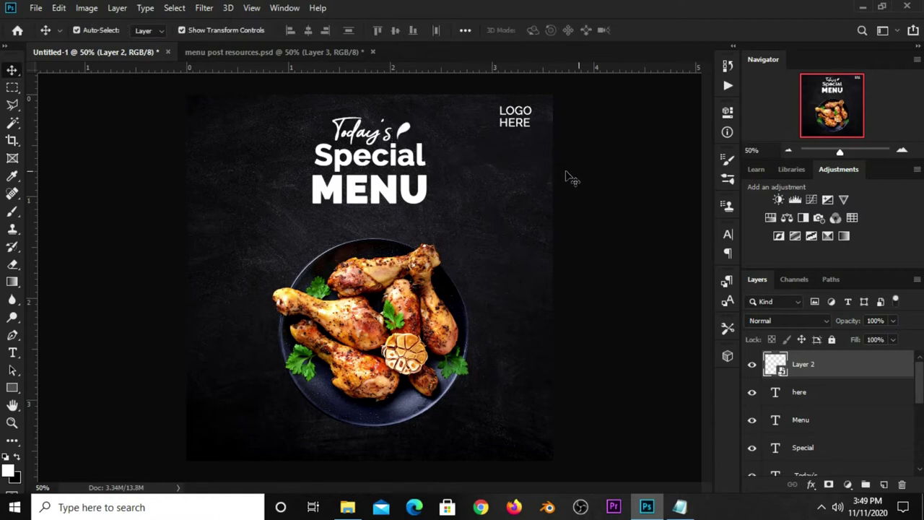
left_click_drag(403, 130, 402, 128)
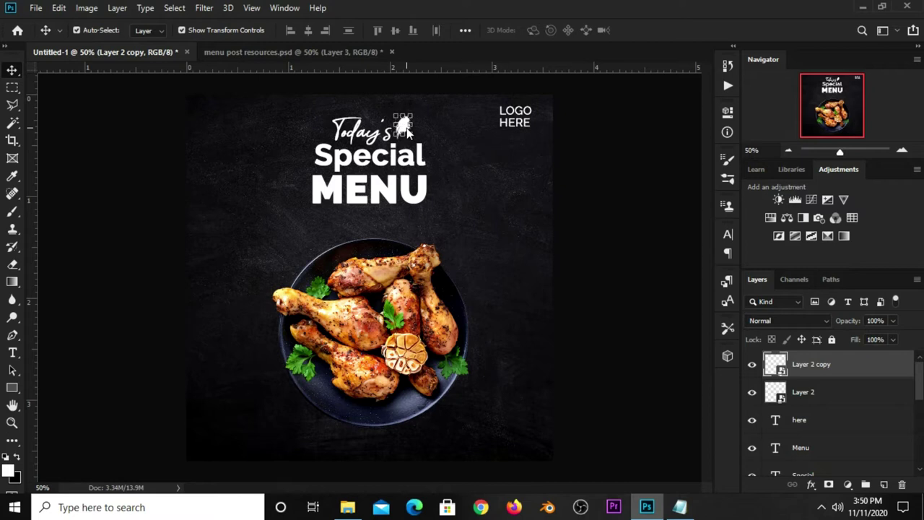
- Shrink and rotate the duplicate leaf slightly
key("ctrl+t")
mouse_move(413, 113)
left_mouse_down()
mouse_move(419, 108)
mouse_move(398, 133)
left_mouse_up()
key("Return")
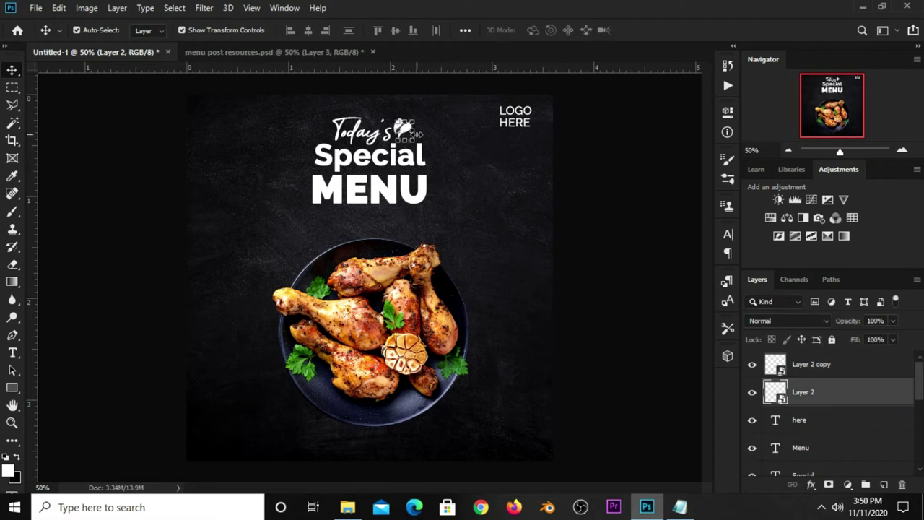
left_click(583, 176)
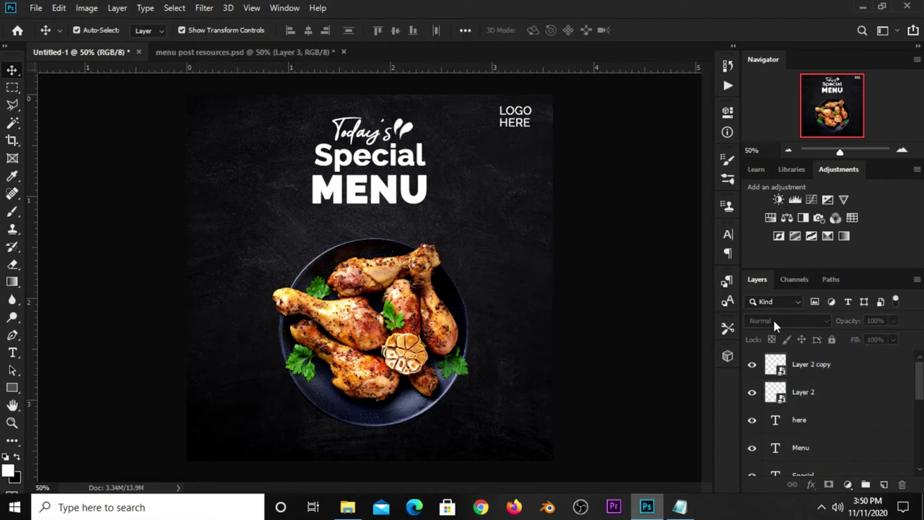
- Rotate Layer 2 and Layer 2 copy together slightly, then zoom back to 50%
left_click(808, 399)
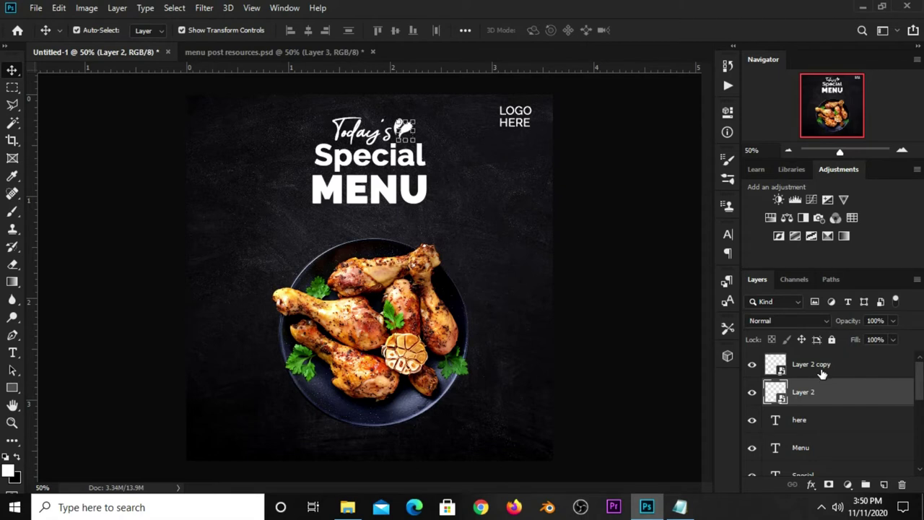
left_click(821, 368, "shift")
key("ctrl+t")
scroll(418, 121, "up", 3)
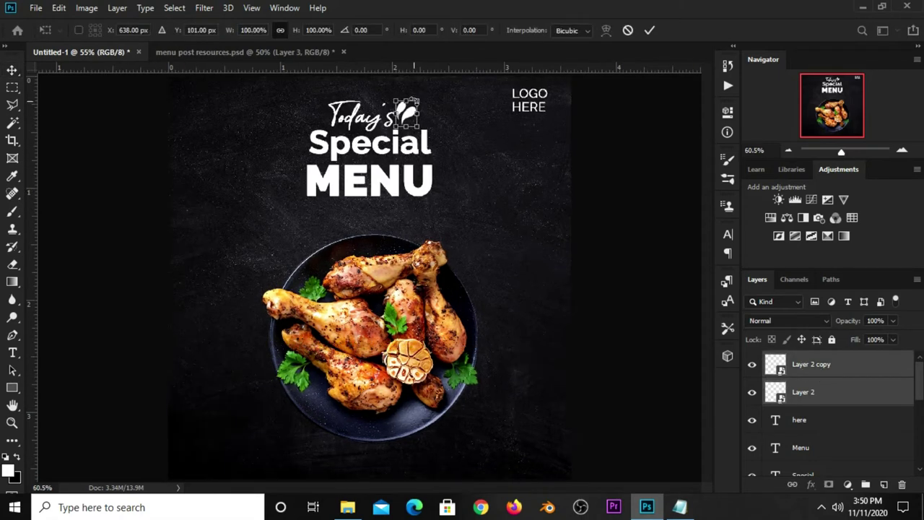
mouse_move(432, 100)
left_mouse_down()
mouse_move(408, 123)
mouse_move(437, 107)
left_mouse_up()
key("Return")
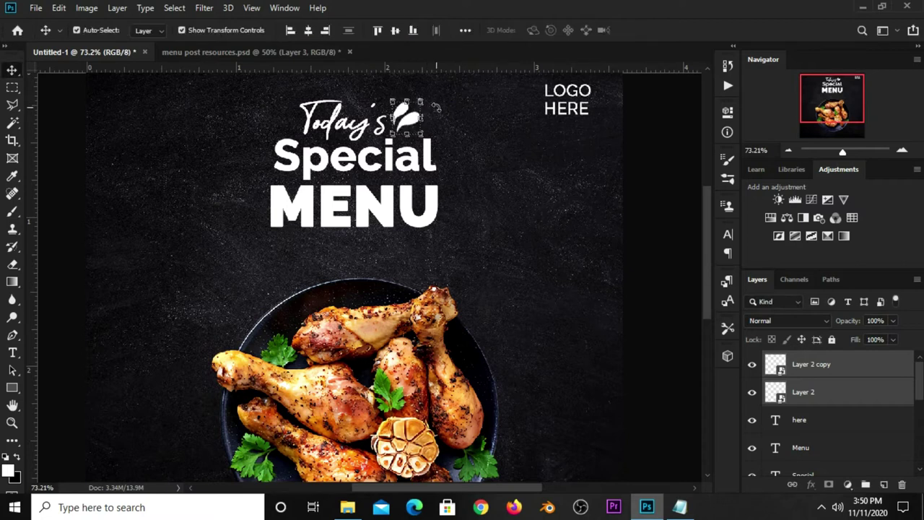
key("ctrl+minus")
key("ctrl+minus")
left_click(568, 169)
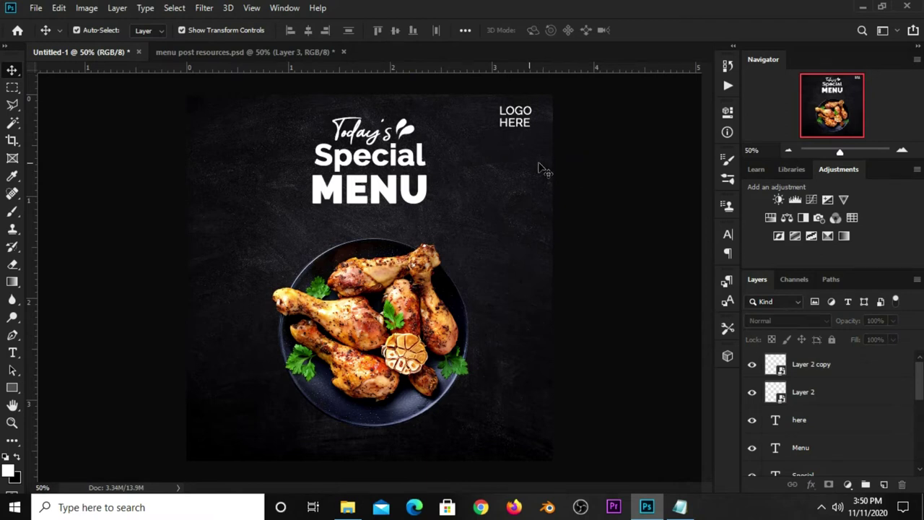
- Rotate the Layer 2 leaf a bit further to form the sprig
left_click(408, 142)
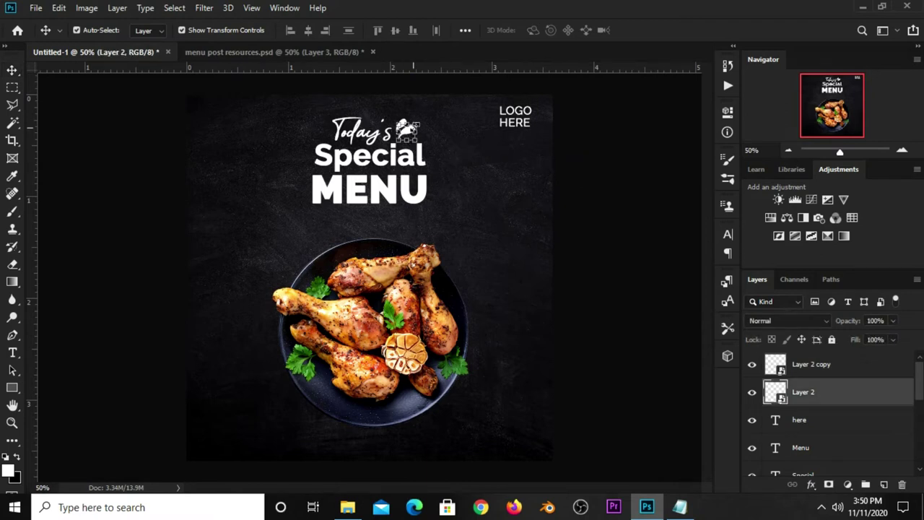
key("ctrl+t")
left_click_drag(428, 117, 432, 130)
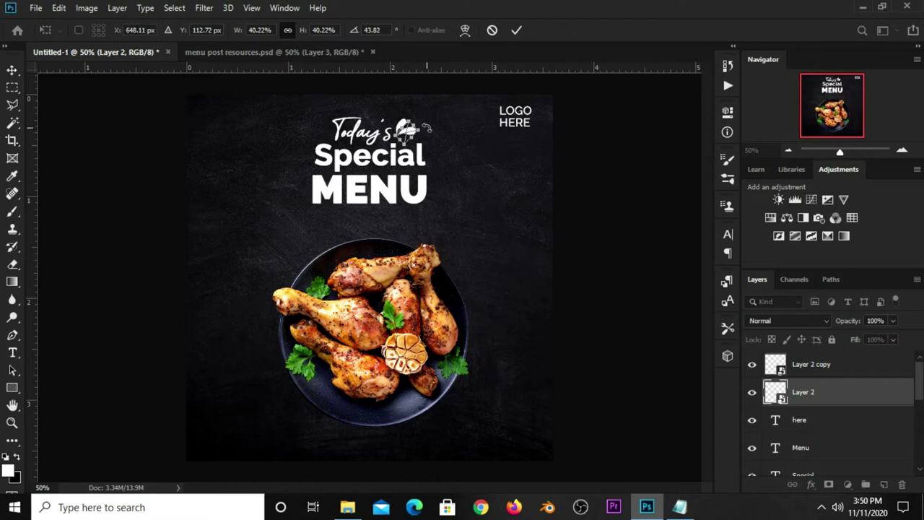
key("Return")
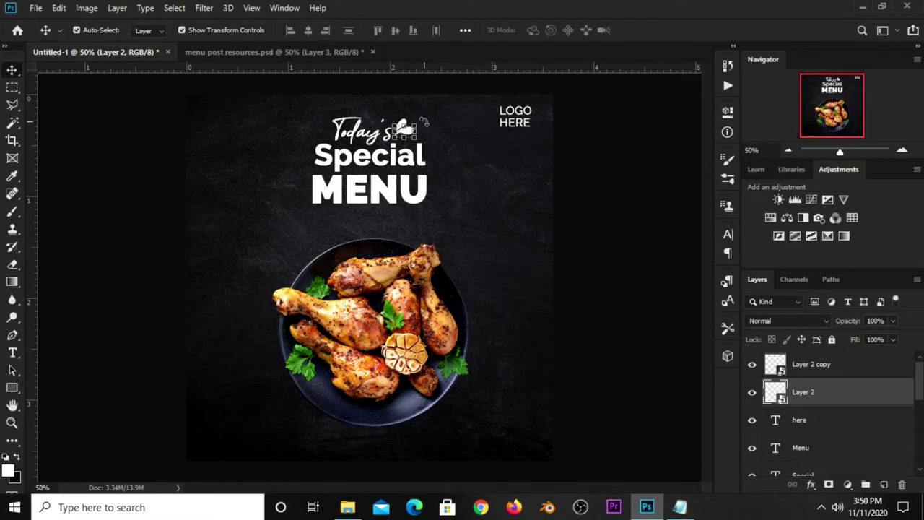
key("ctrl+t")
key("Return")
left_click(563, 173)
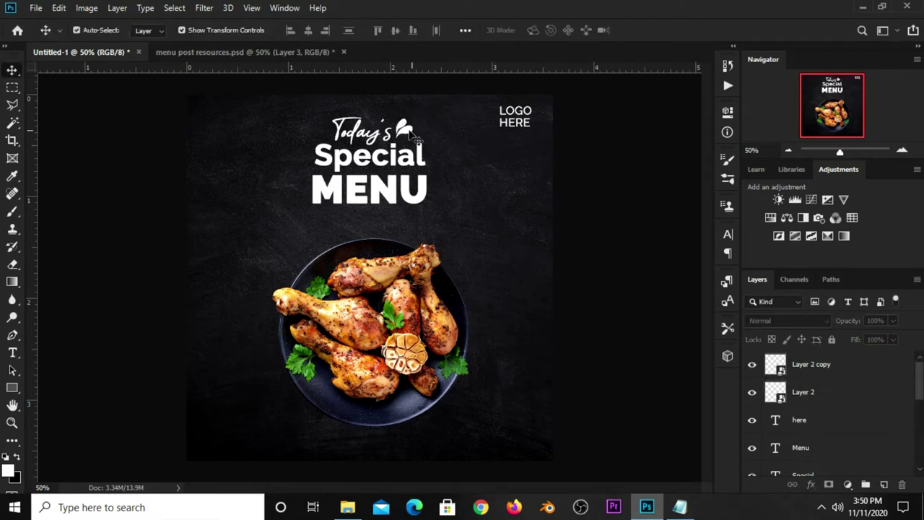
left_click(410, 132)
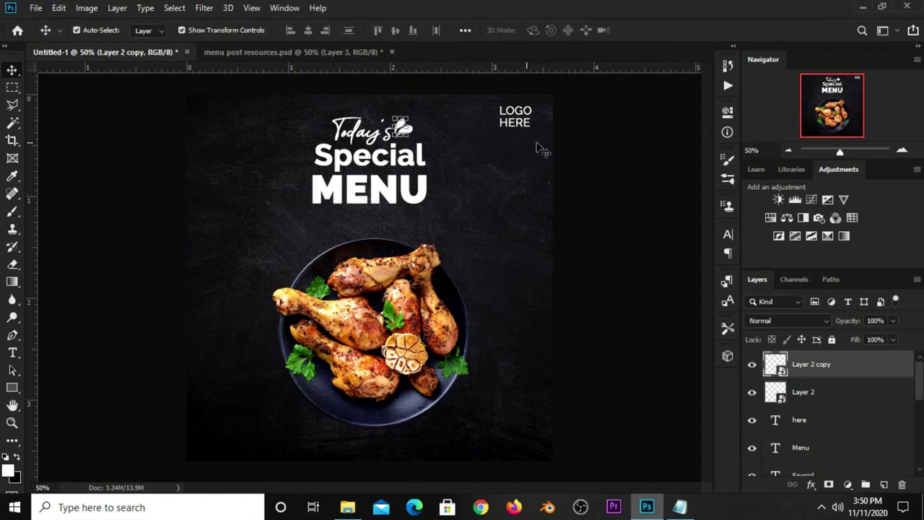
left_click(577, 154)
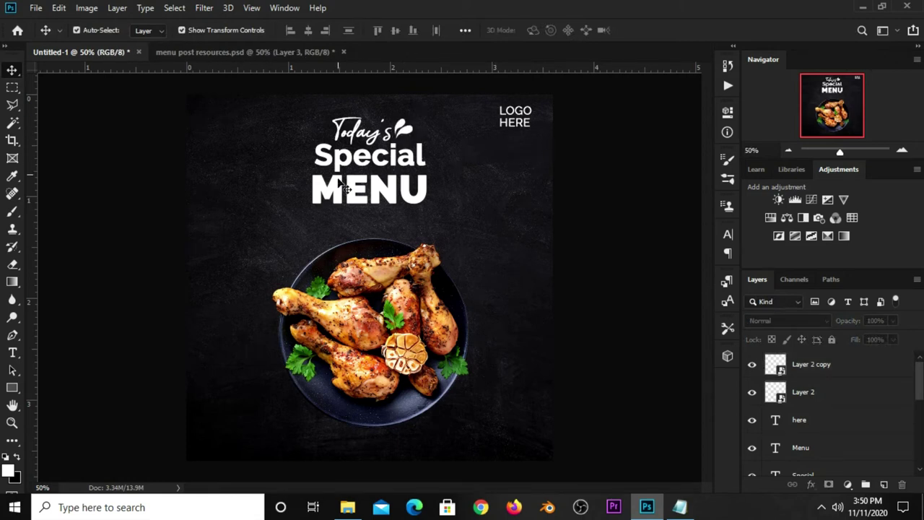
- Make the Menu text layer the active layer
left_click(372, 193)
left_click(587, 299)
left_click(801, 448)
scroll(805, 419, "down", 2)
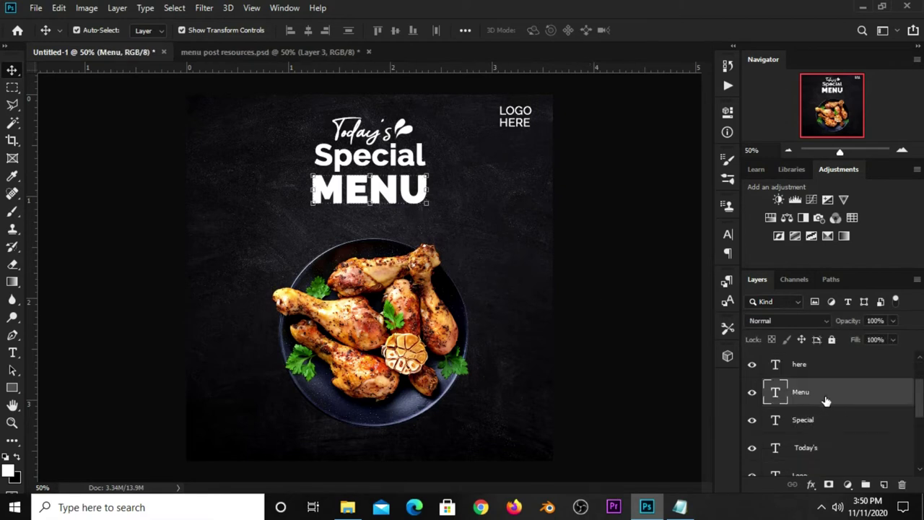
- Add a new empty layer above the Menu layer
left_click(884, 485)
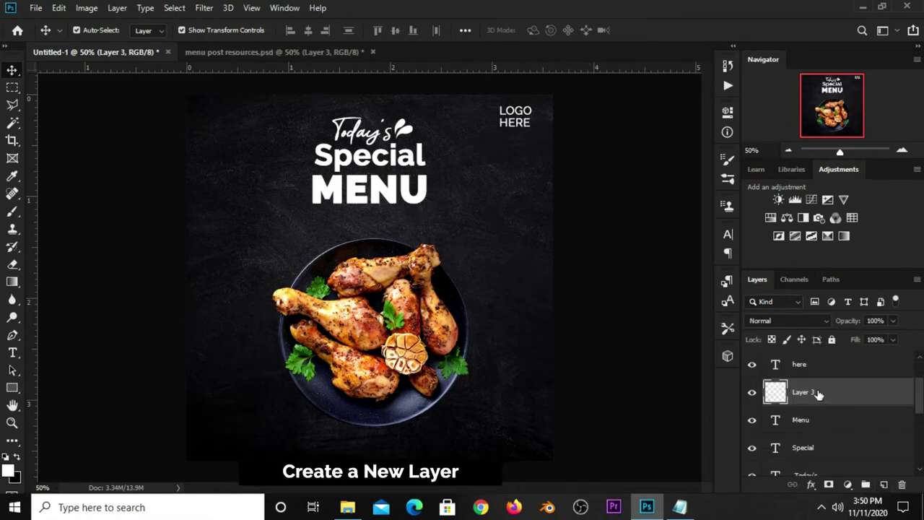
scroll(447, 177, "up", 3)
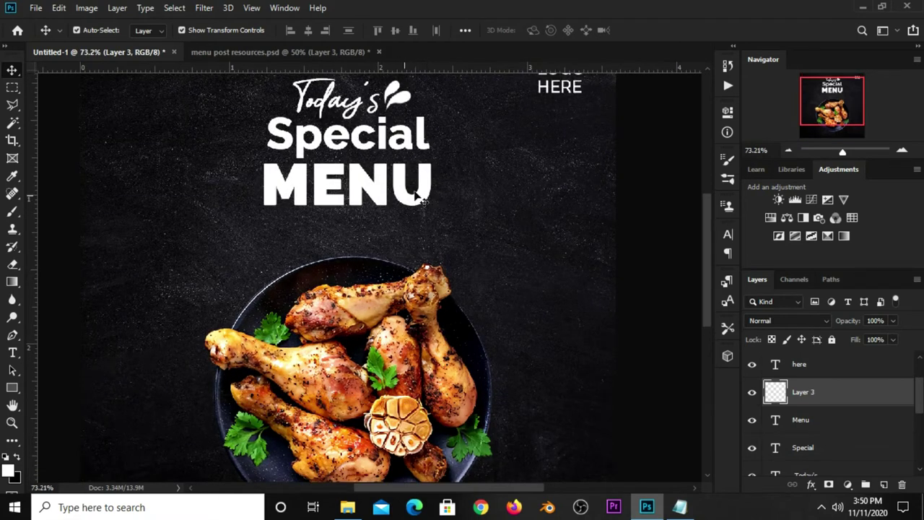
left_click(12, 337)
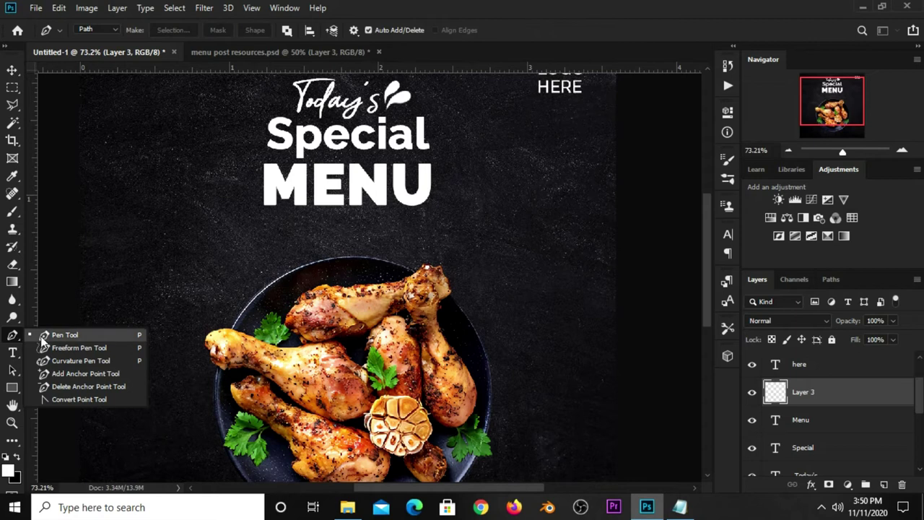
left_click(45, 336)
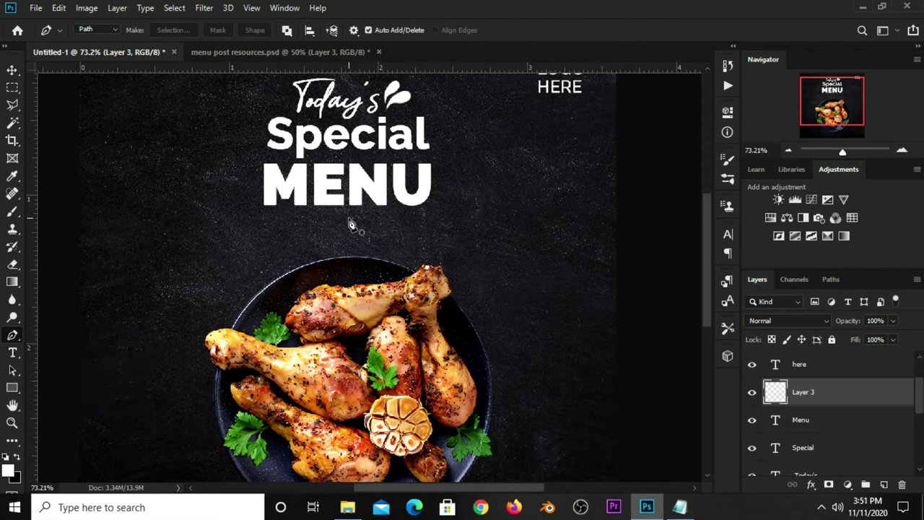
- Trace a curved closed swoosh path with the Pen just beneath MENU
left_click(326, 223)
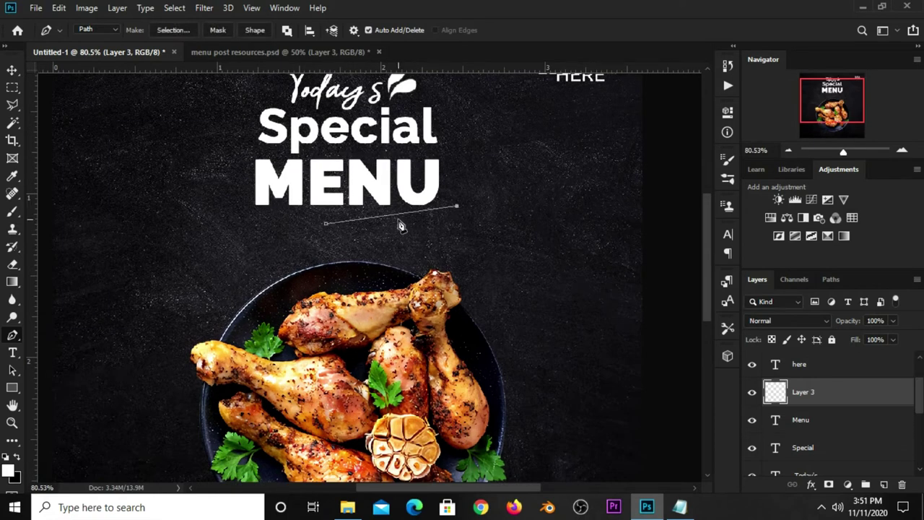
left_click_drag(393, 219, 375, 198)
left_click_drag(456, 210, 468, 201)
scroll(471, 200, "up", 2)
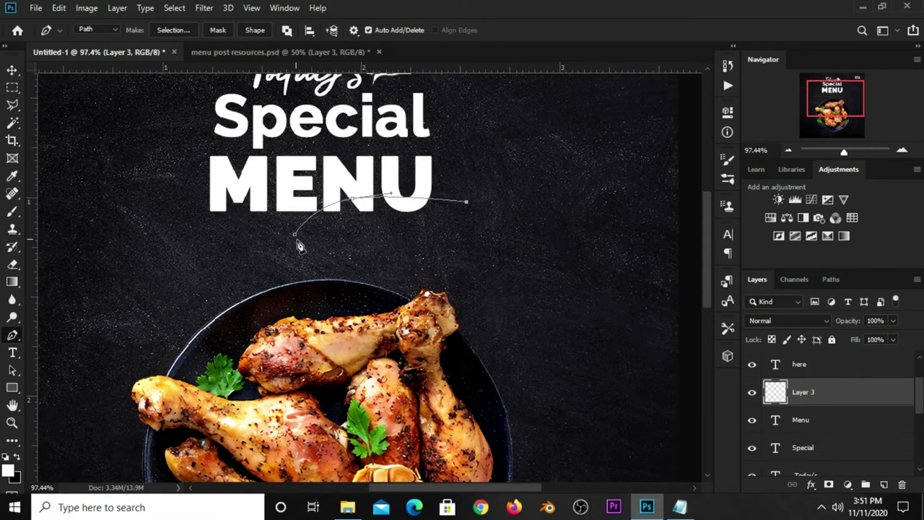
left_click(294, 235)
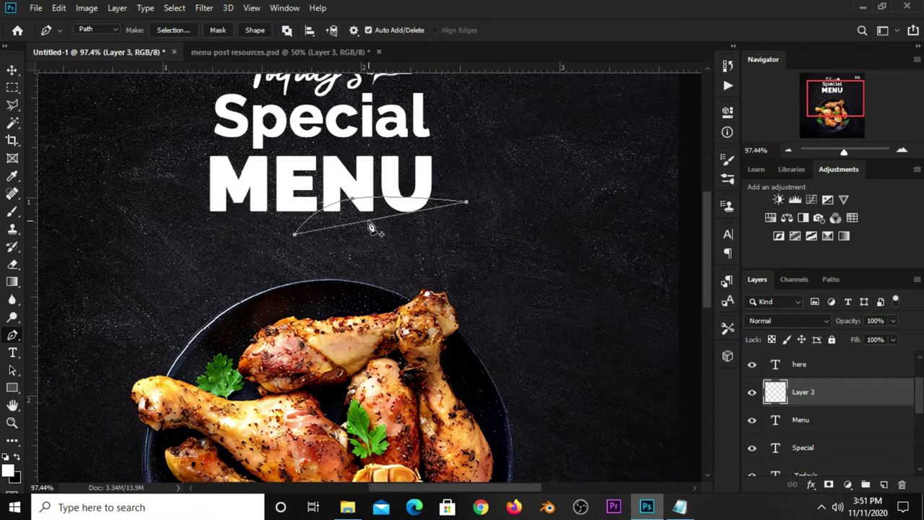
left_click_drag(370, 227, 352, 209)
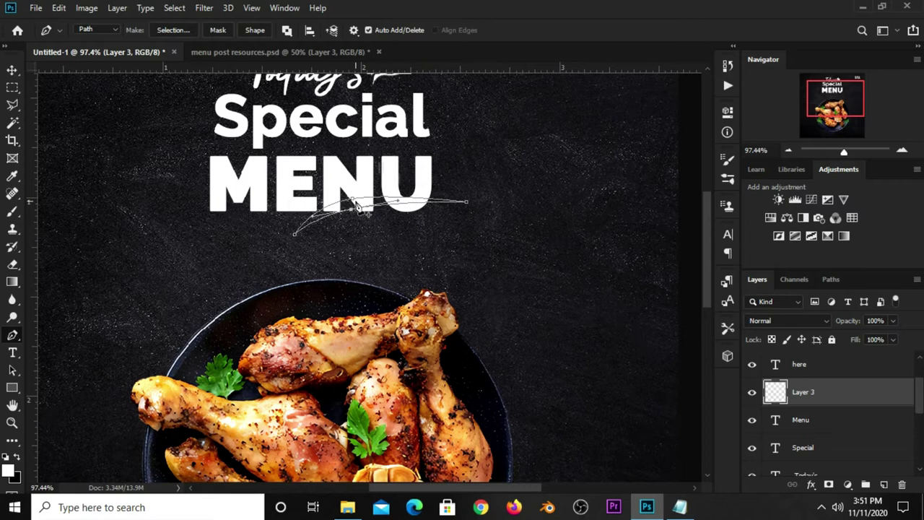
right_click(357, 207)
- Turn the swoosh path into an active selection
left_click(401, 247)
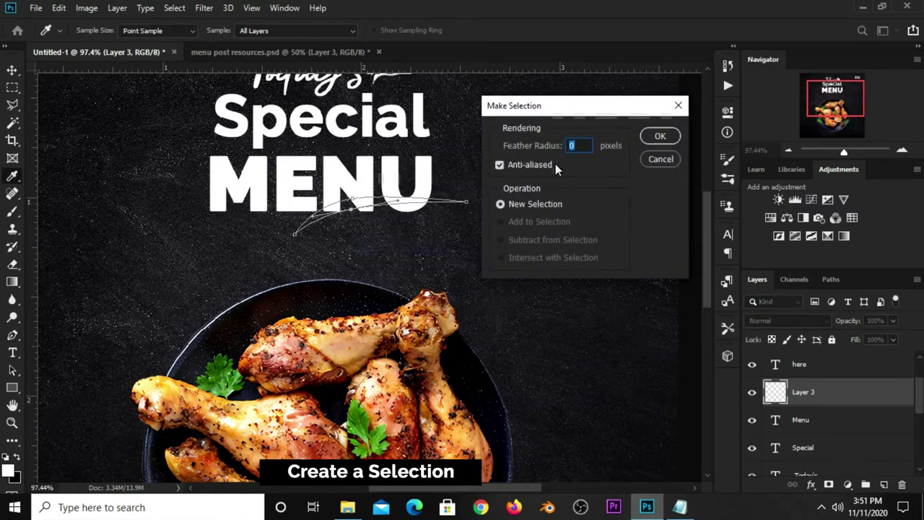
left_click(660, 137)
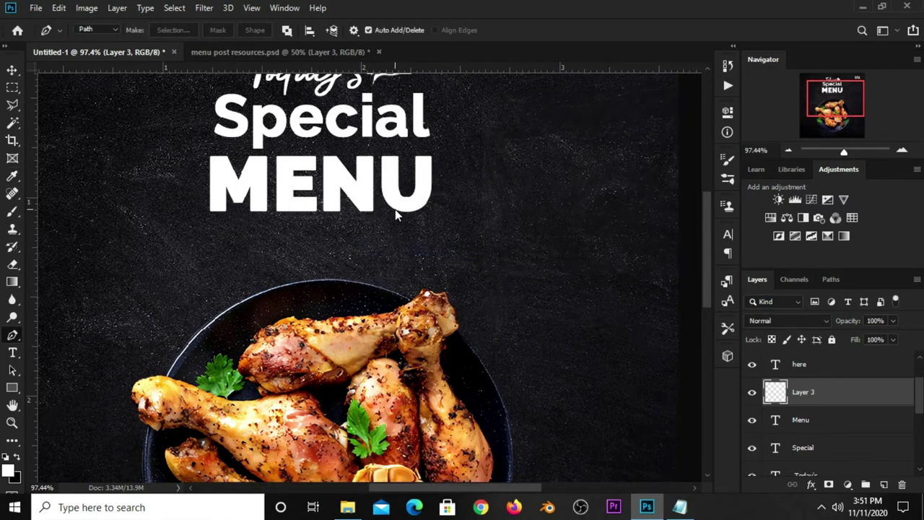
right_click(12, 87)
left_click(72, 89)
- Fill the swoosh selection with the white foreground colour
right_click(363, 205)
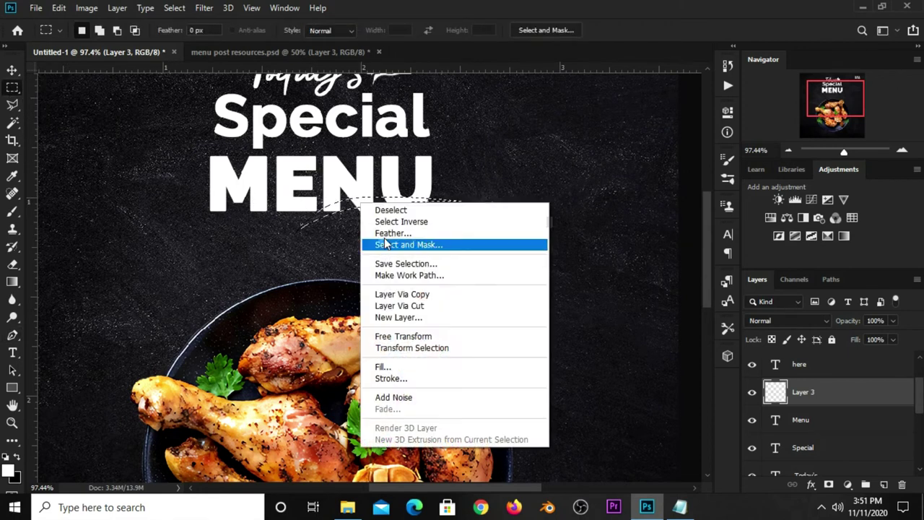
left_click(390, 367)
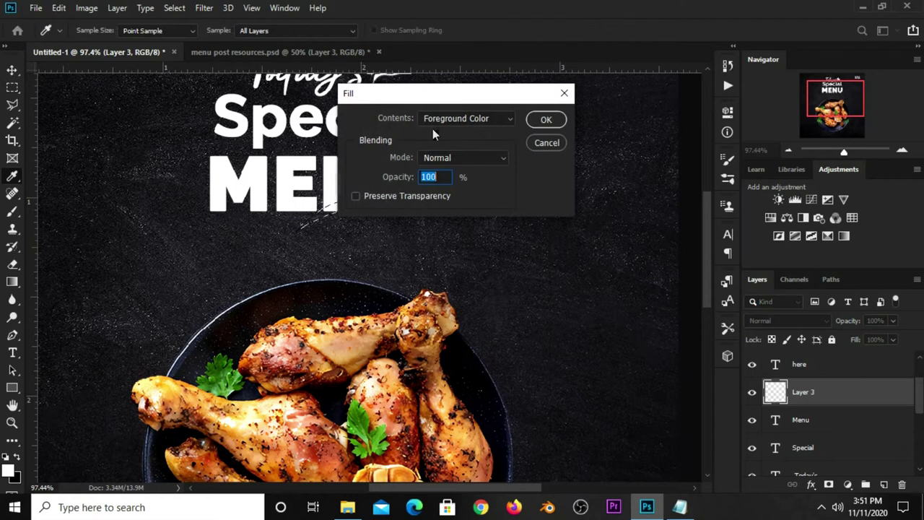
left_click(448, 119)
left_click(442, 132)
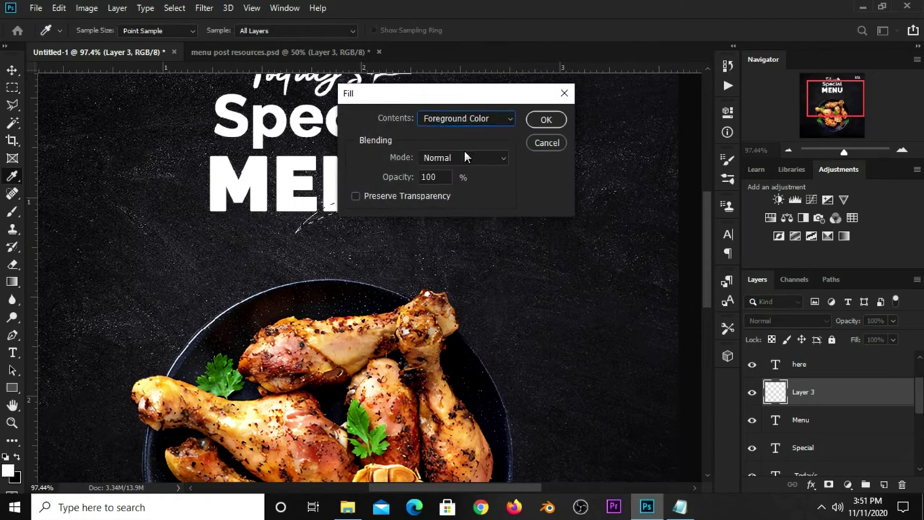
left_click(546, 120)
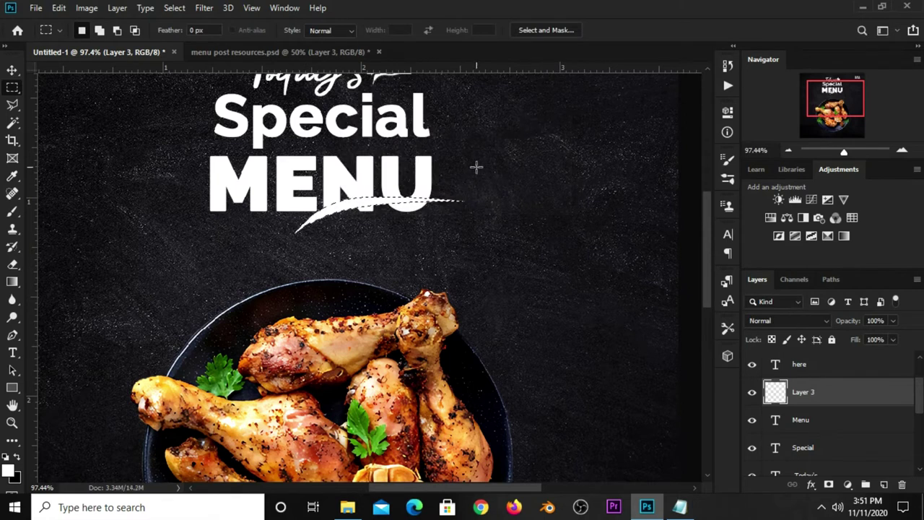
- Convert Layer 3 into a smart object, toggling its visibility to compare
key("v")
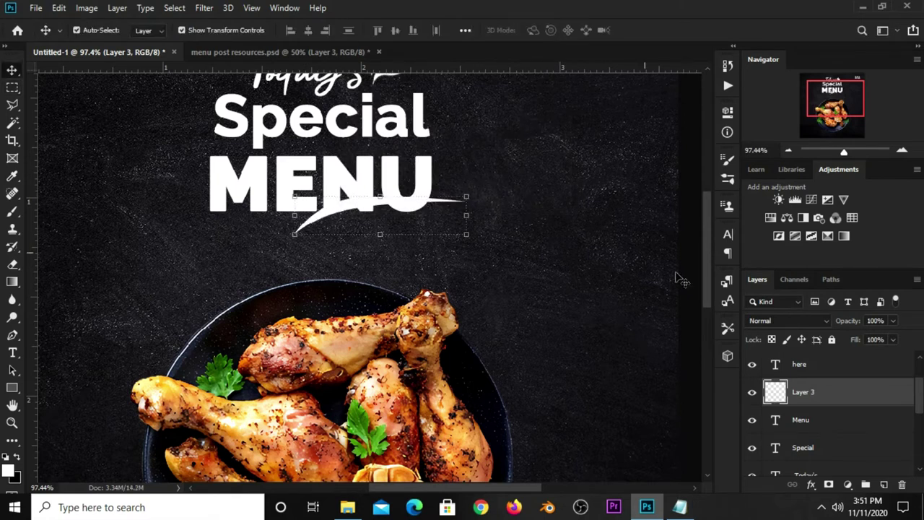
left_click(752, 393)
right_click(826, 394)
left_click(671, 188)
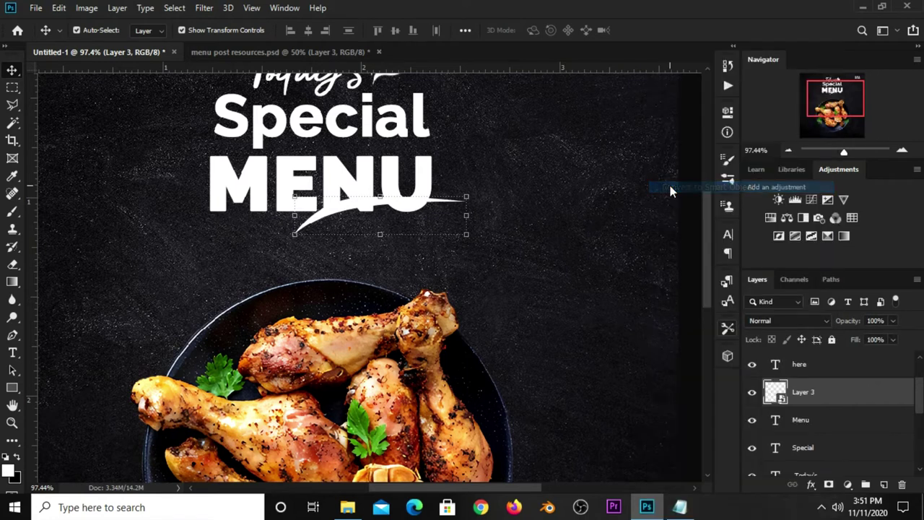
left_click(752, 393)
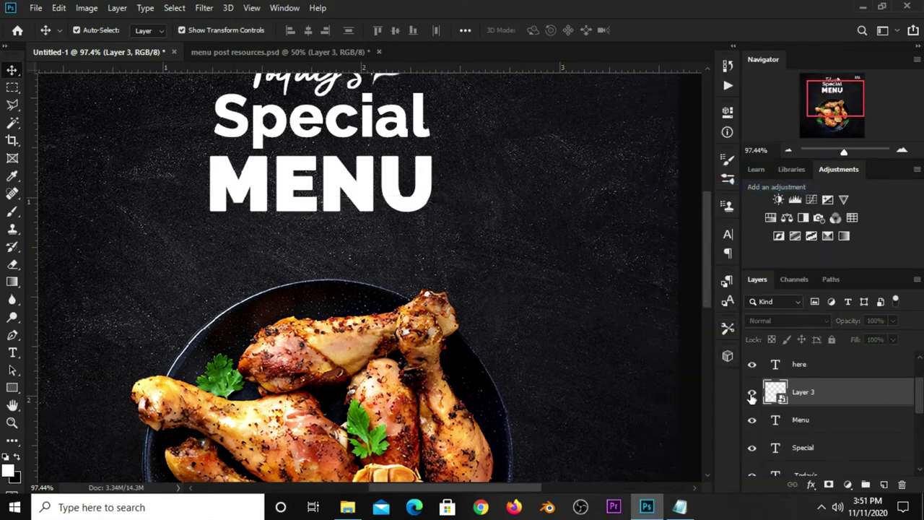
left_click(696, 186)
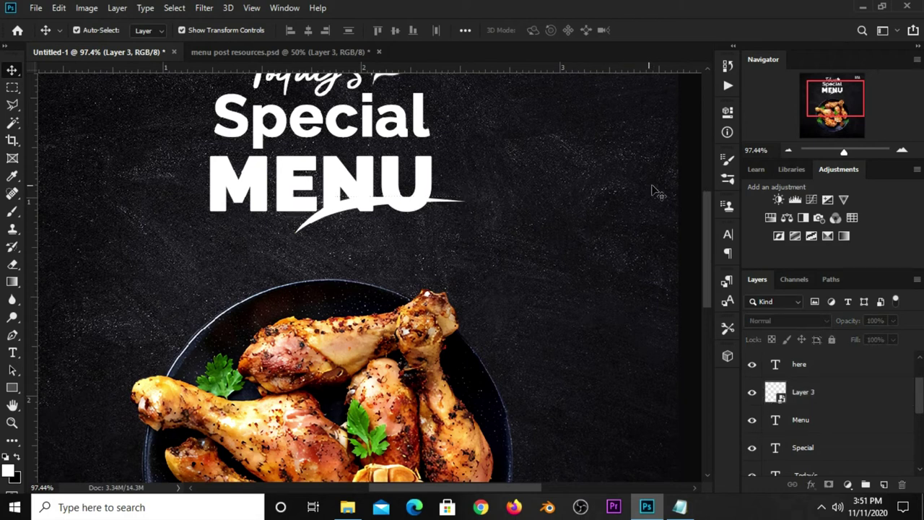
- Load the Layer 3 swoosh as a selection, expand it by 5 pixels, and target Menu
left_click(809, 397)
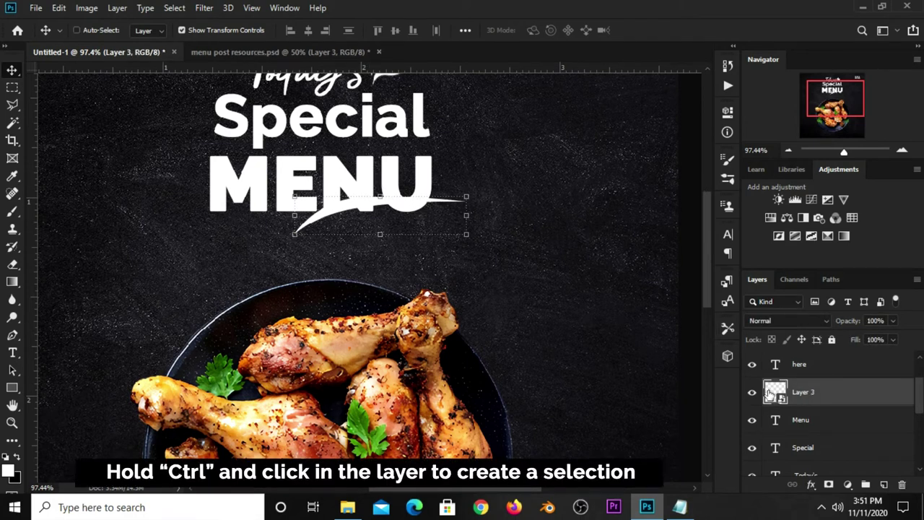
left_click(774, 392, "ctrl")
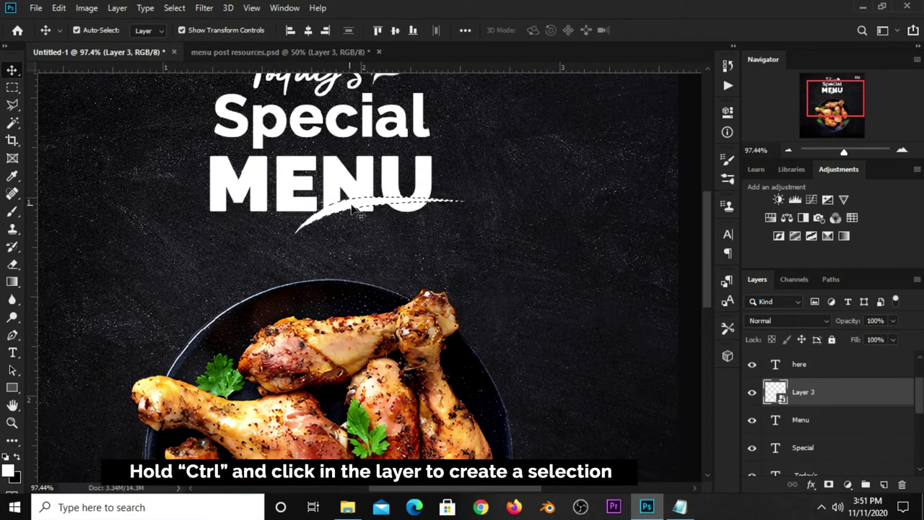
left_click(174, 8)
mouse_move(186, 200)
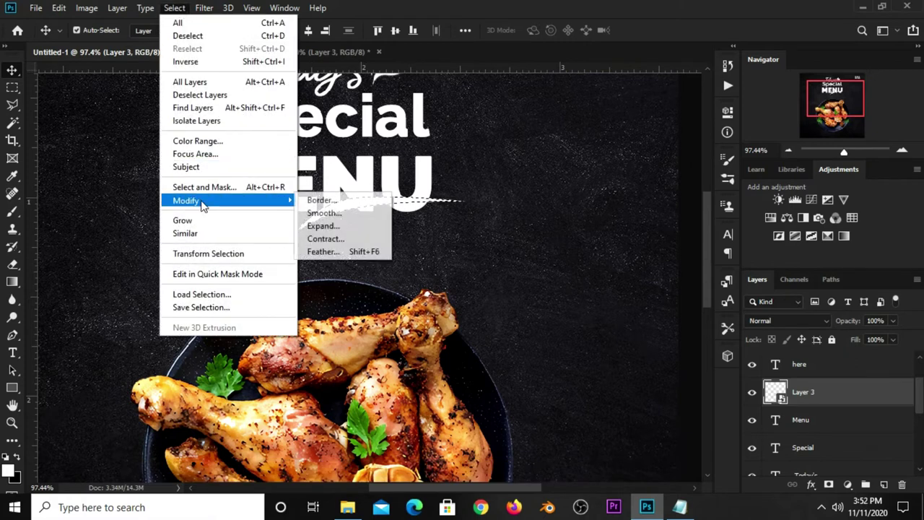
left_click(321, 225)
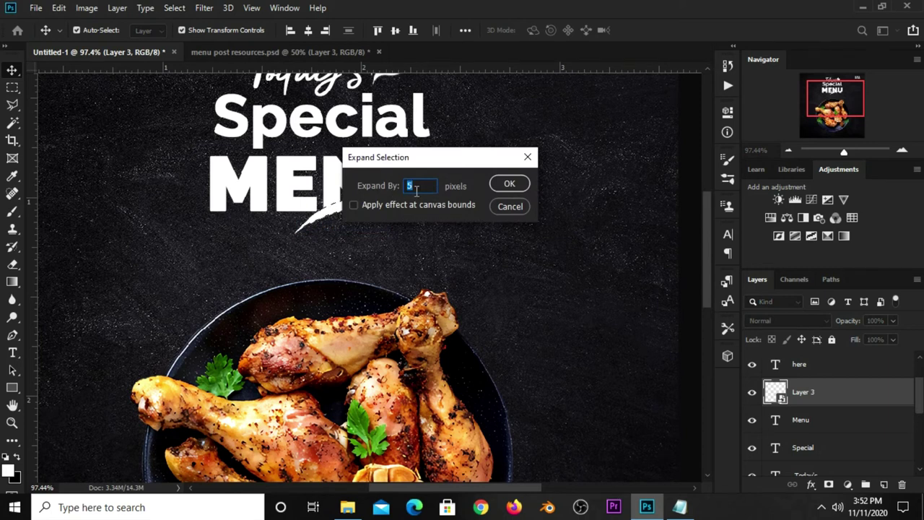
left_click(509, 183)
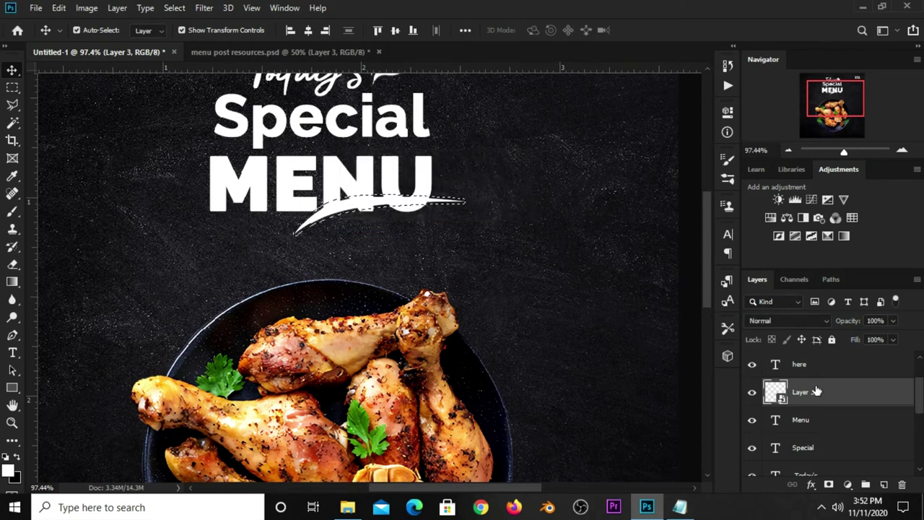
scroll(803, 392, "down", 1)
left_click(795, 392)
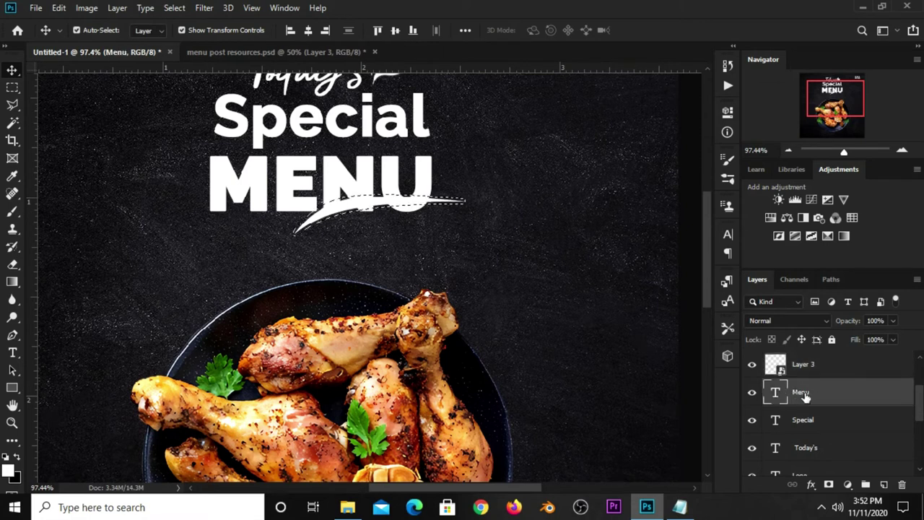
- Add an inverted layer mask to the Menu text, toggling visibility to check the gap
left_click(828, 485)
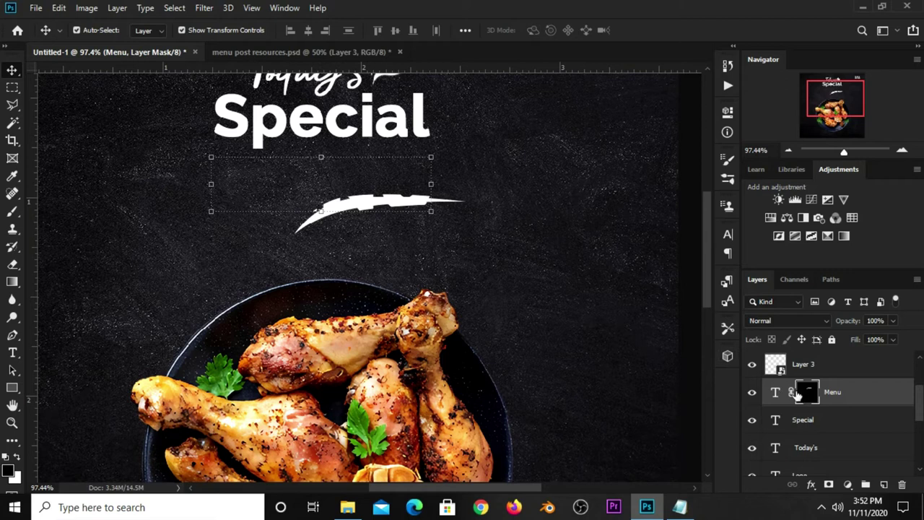
key("ctrl+i")
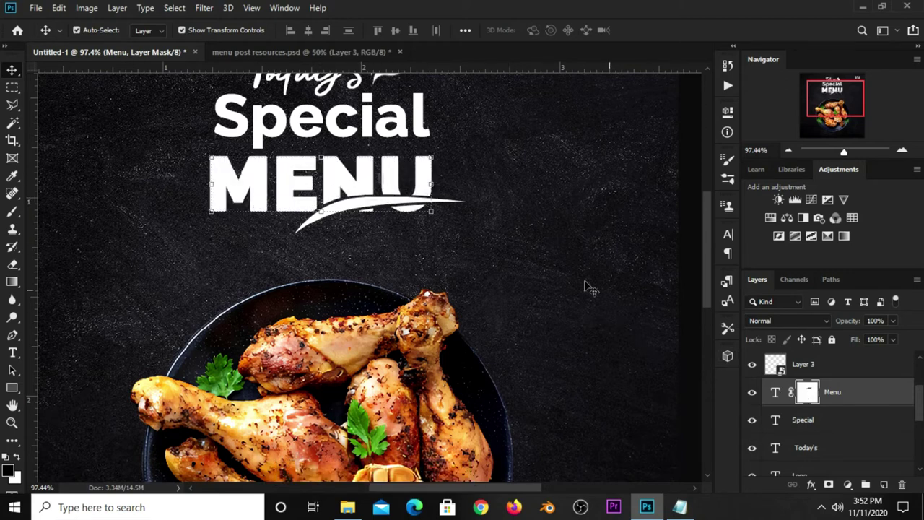
left_click(752, 393)
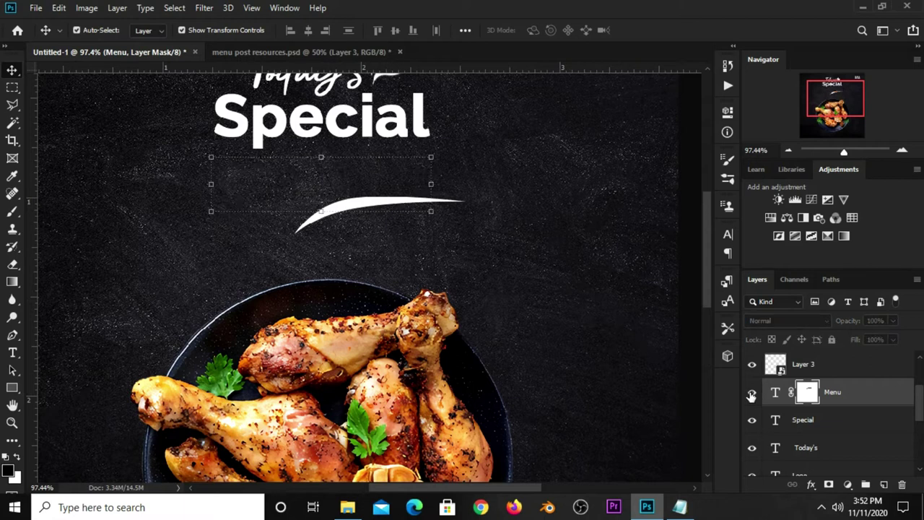
left_click(751, 394)
scroll(396, 179, "up", 3)
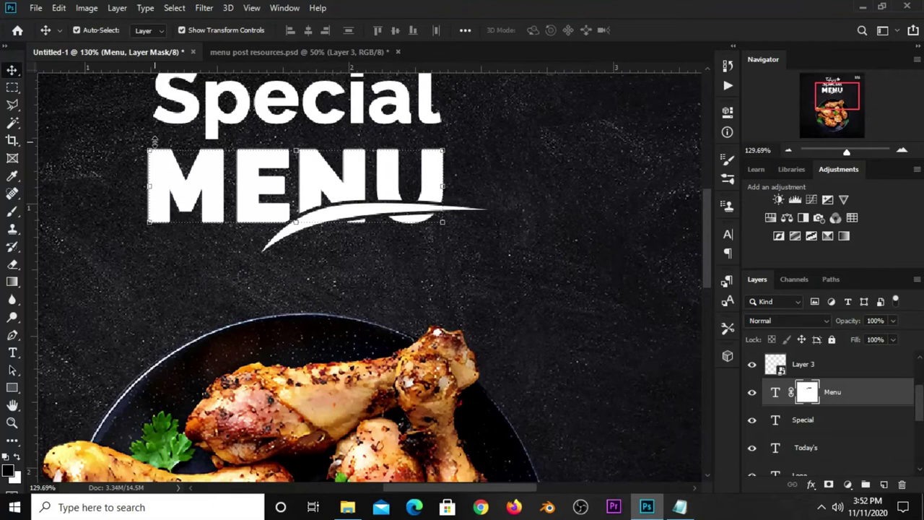
- Outline the area beneath the white swoosh on the Menu mask with the Polygonal Lasso
left_click(12, 105)
left_click(78, 116)
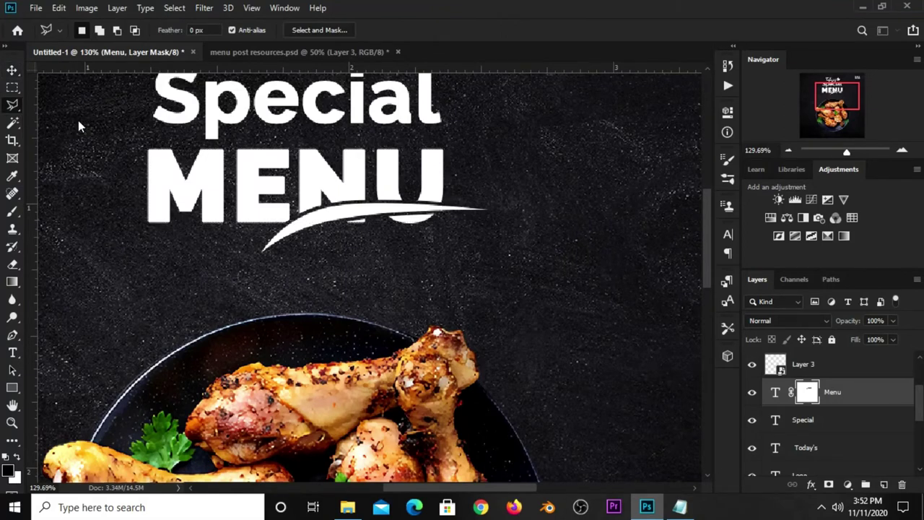
scroll(487, 207, "up", 3)
left_click(244, 232)
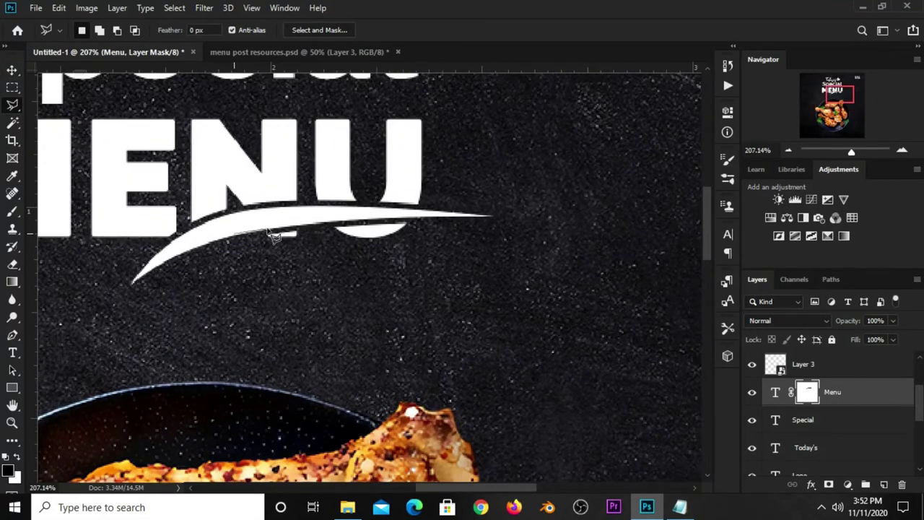
left_click(304, 218)
left_click(416, 220)
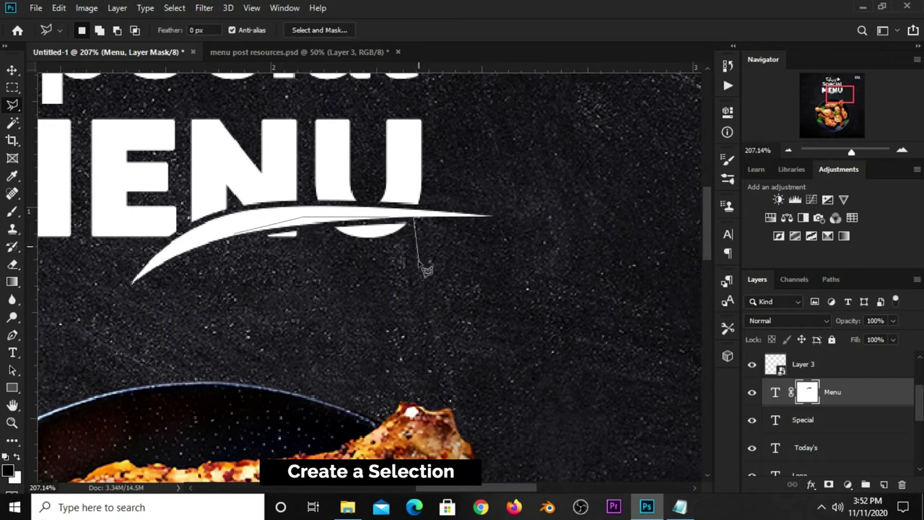
left_click(419, 260)
left_click(247, 267)
left_click(236, 235)
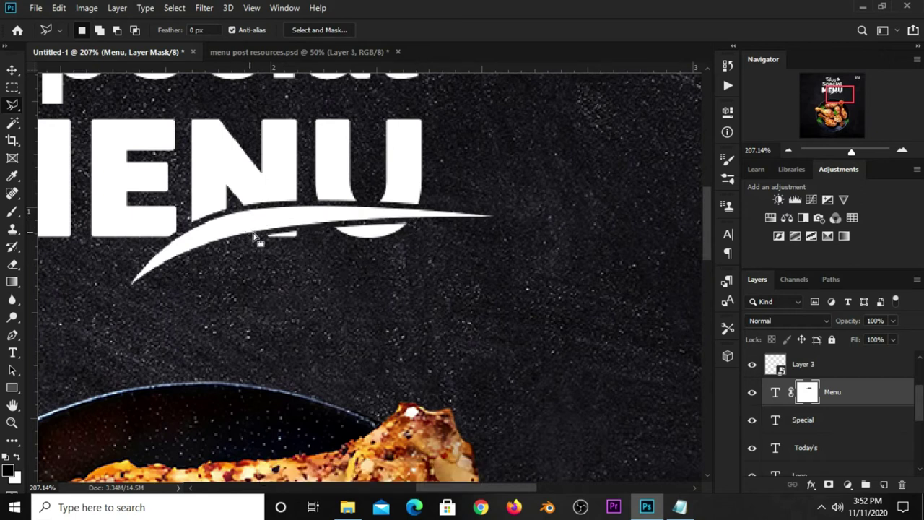
- Fill the selection with the foreground colour to hide the letters, then deselect and zoom out
left_click(11, 87)
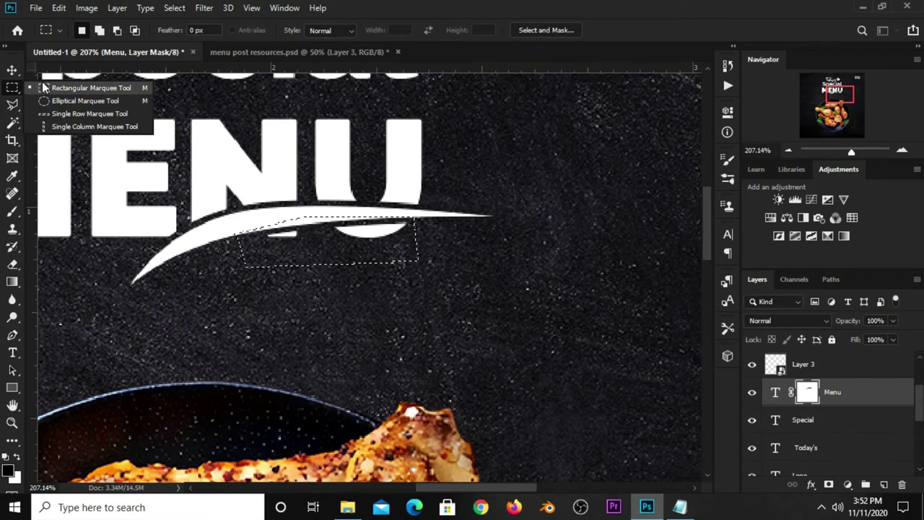
left_click(91, 87)
right_click(378, 246)
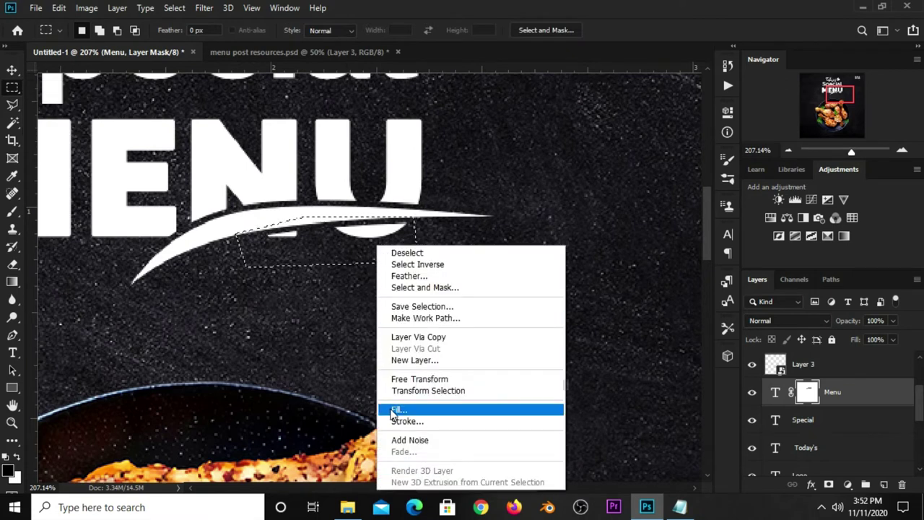
left_click(398, 409)
left_click(457, 121)
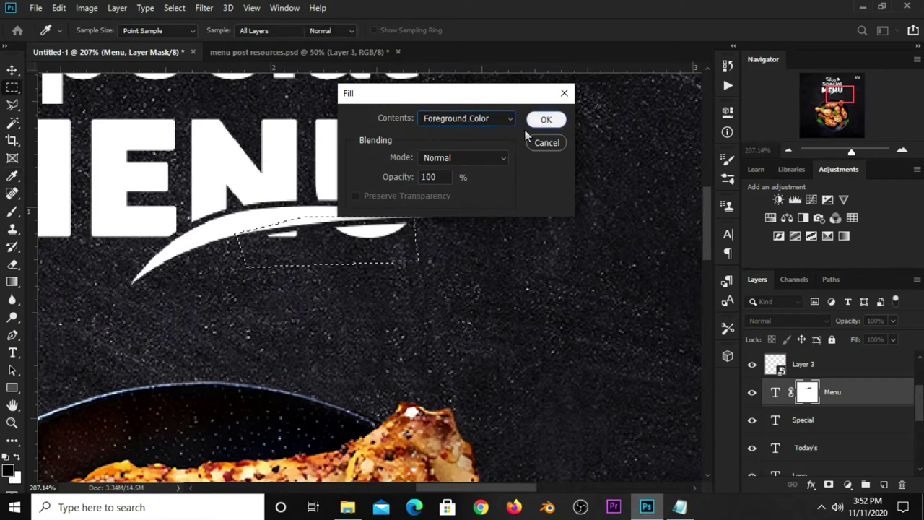
left_click(546, 119)
key("m")
key("ctrl+d")
key("ctrl+minus")
key("ctrl+minus")
key("ctrl+minus")
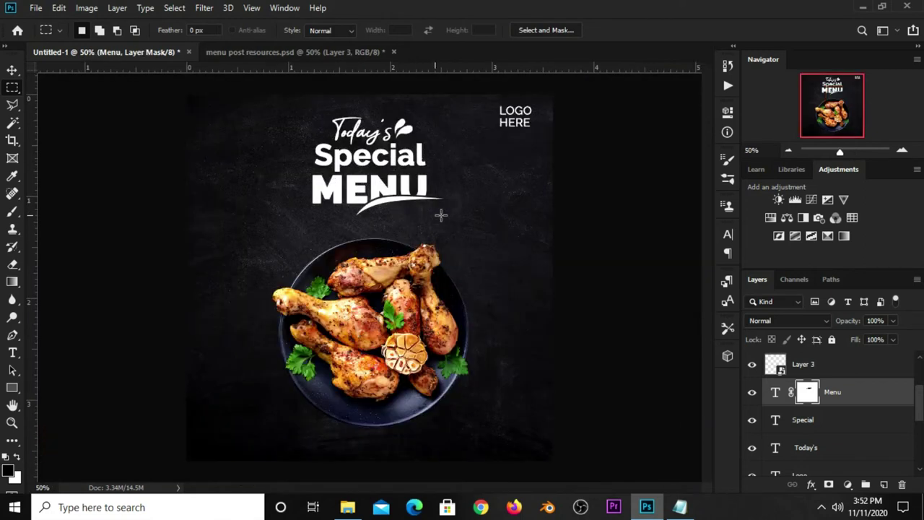
- Darken the chicken plate with a Curves adjustment clipped to its layer
key("v")
left_click(590, 196)
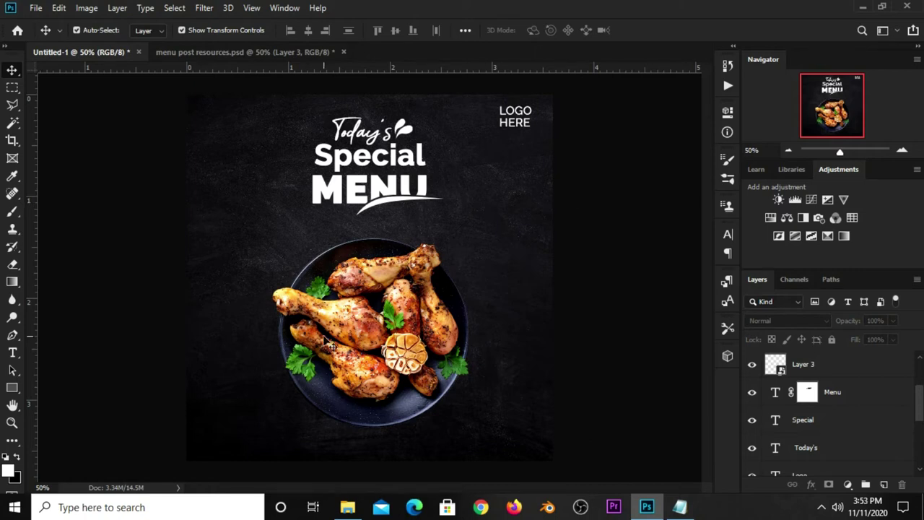
left_click(327, 344)
left_click(847, 485)
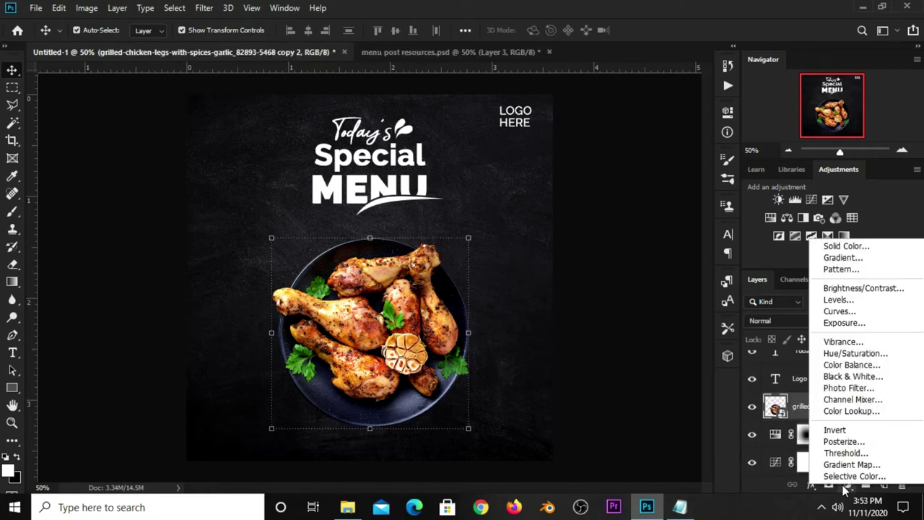
left_click(839, 311)
left_click_drag(617, 261, 623, 263)
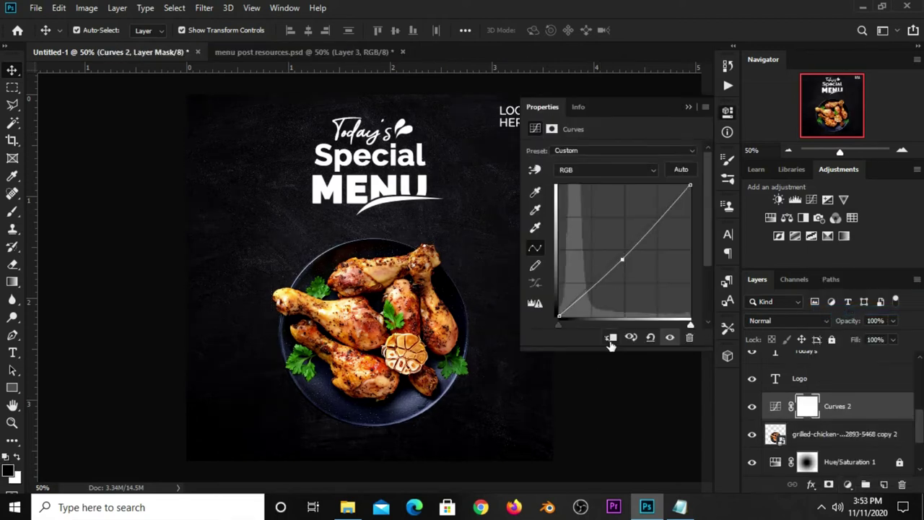
left_click(611, 338)
left_click(688, 107)
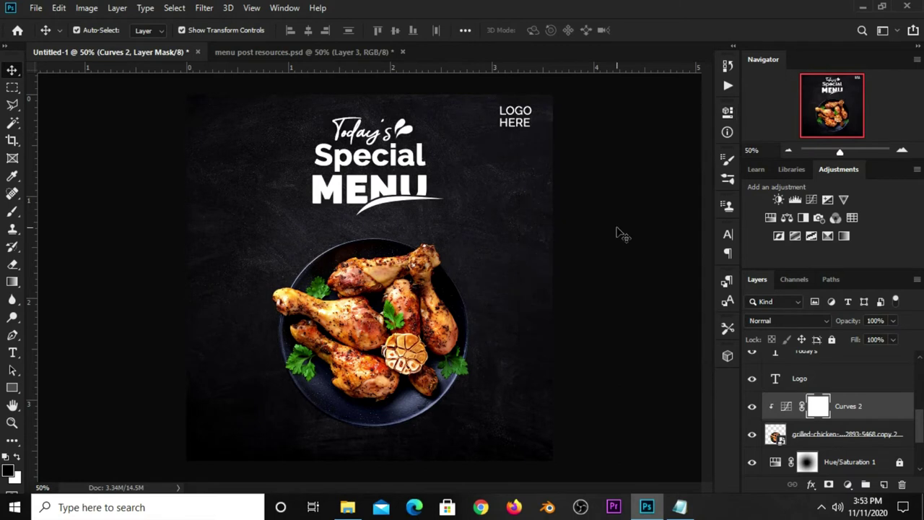
- Duplicate the chicken plate and blacken the lower copy with a clipped Hue/Saturation at Lightness -100
left_click(826, 434)
scroll(826, 405, "down", 2)
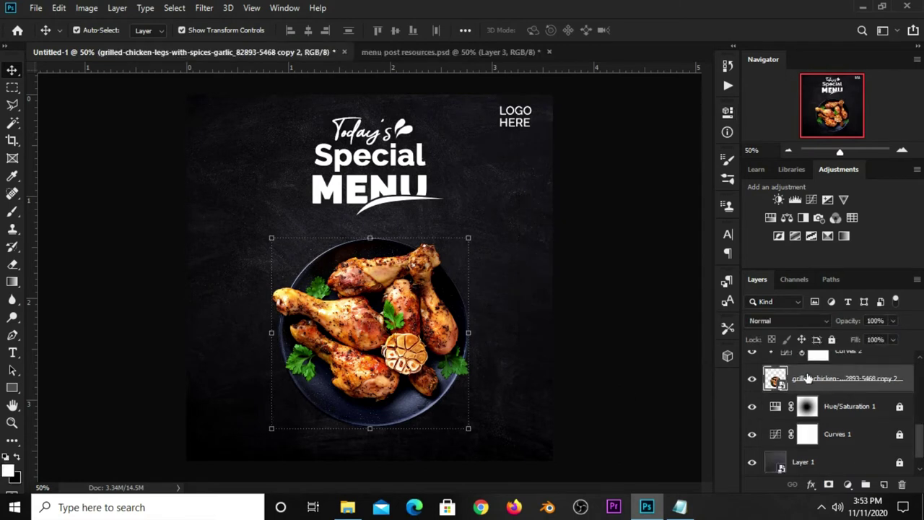
key("ctrl+j")
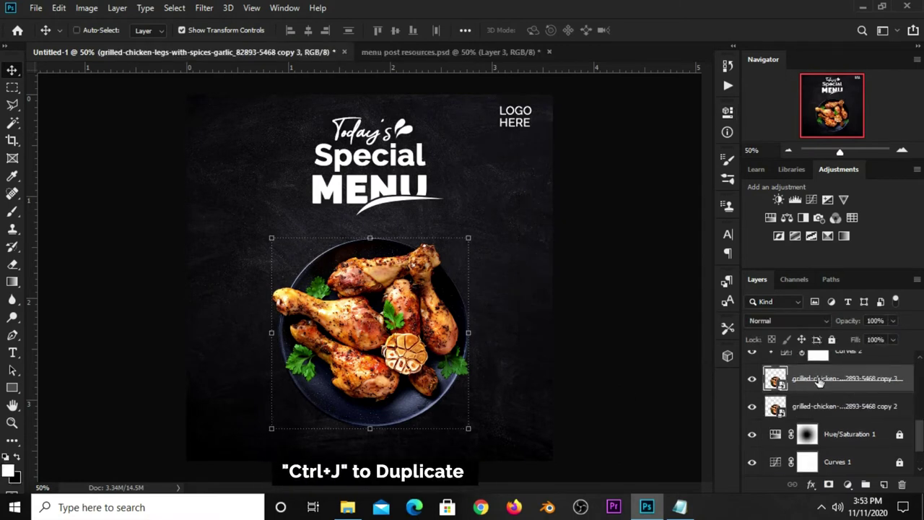
left_click(825, 407)
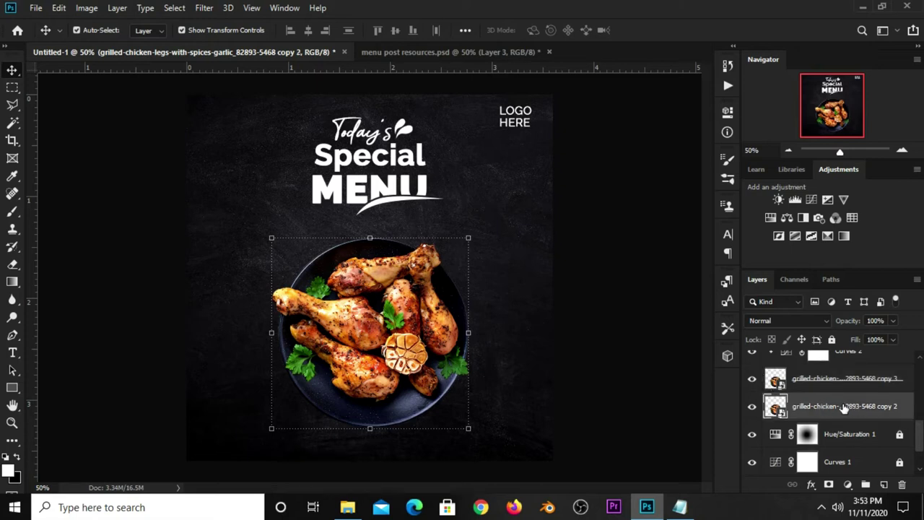
left_click(847, 484)
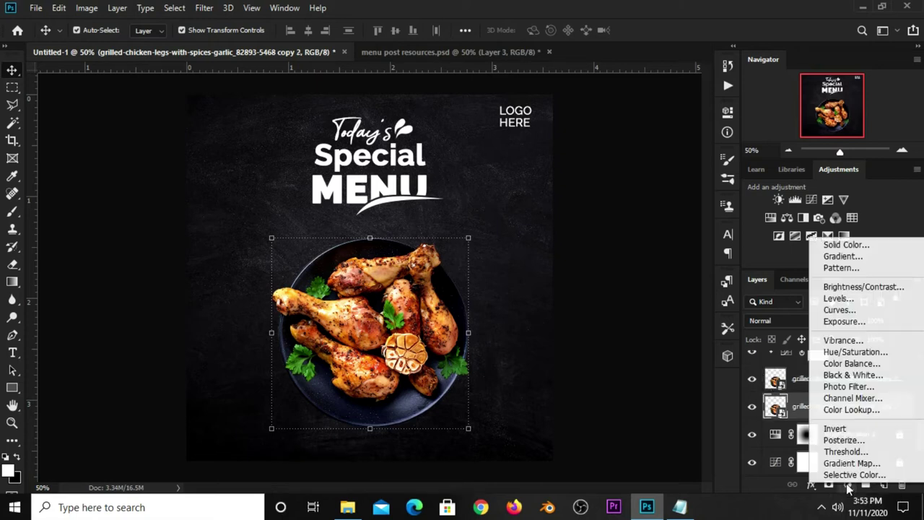
left_click(839, 352)
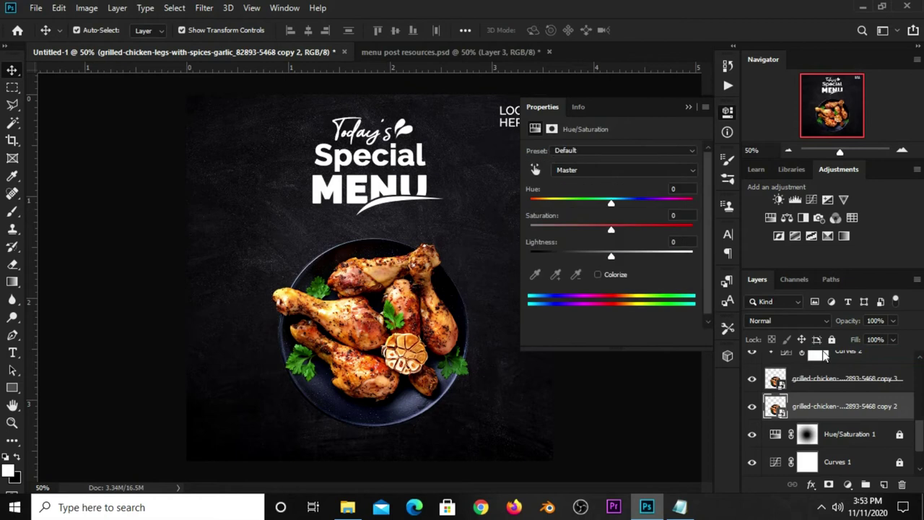
left_click(610, 339)
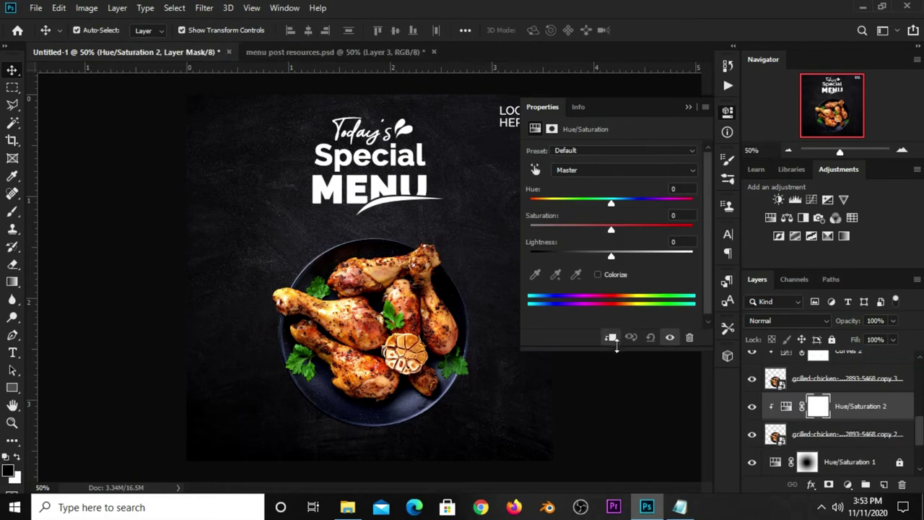
left_click_drag(611, 257, 528, 258)
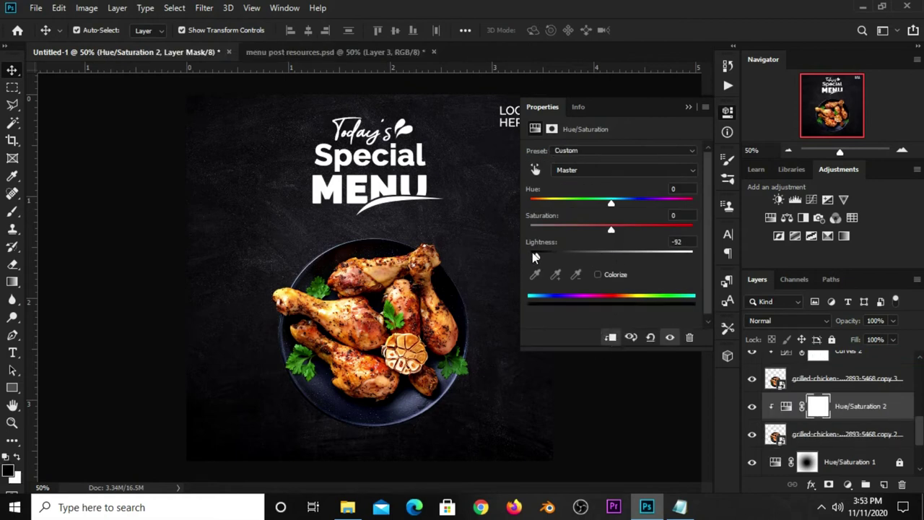
left_click(688, 108)
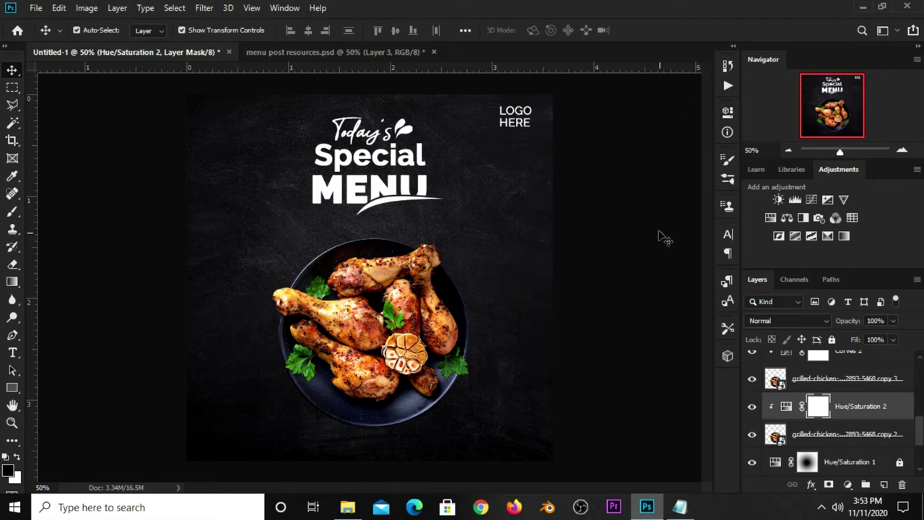
left_click(807, 437)
- Offset the black chicken copy slightly behind the plate with Free Transform and arrow-key nudges
key("ctrl+t")
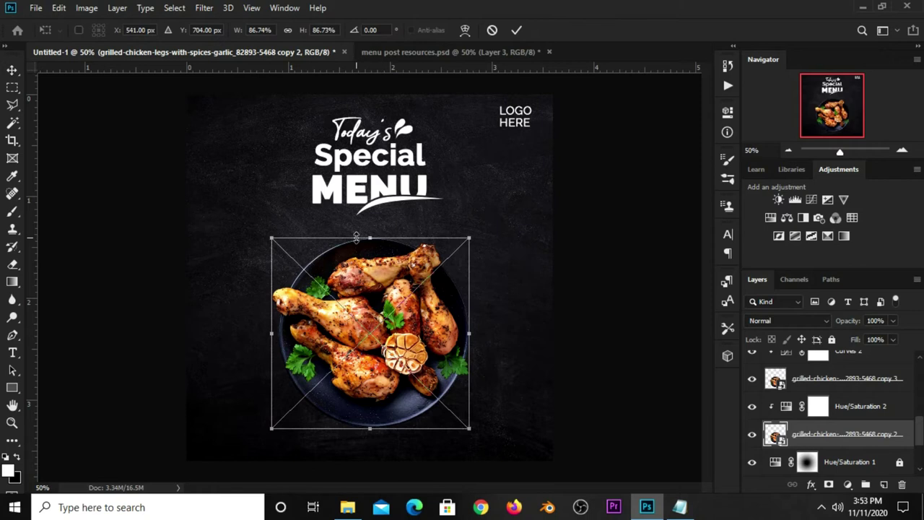
right_click(374, 269)
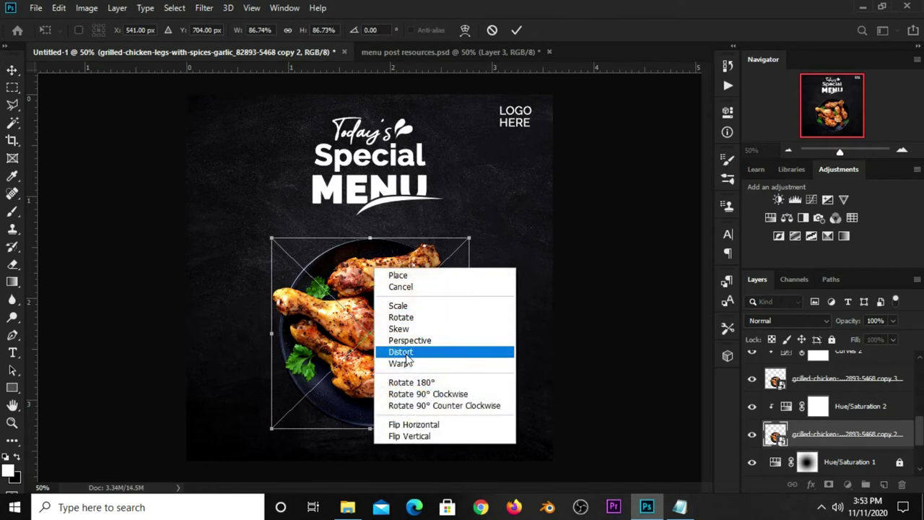
key("Escape")
left_click_drag(410, 291, 421, 286)
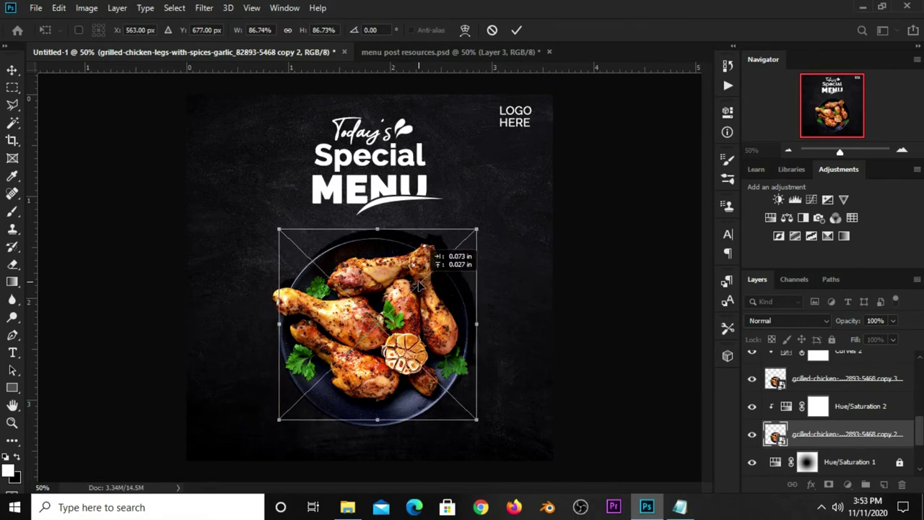
key("Left")
key("Left")
key("Left")
key("Left")
key("Left")
key("Left")
key("Down")
key("Down")
key("Down")
key("Down")
key("Down")
key("Down")
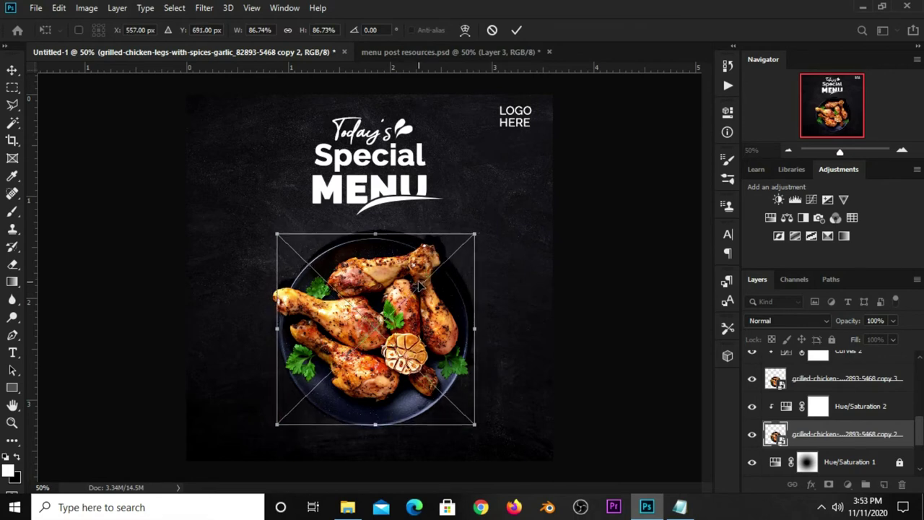
key("Left")
key("Left")
key("Left")
key("Left")
key("Left")
key("Left")
key("Left")
key("Left")
key("Down")
key("Down")
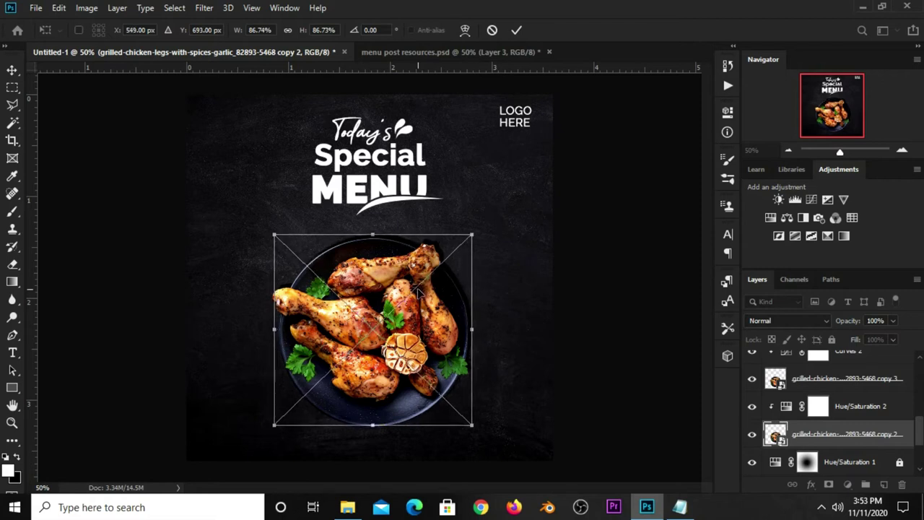
left_click(517, 32)
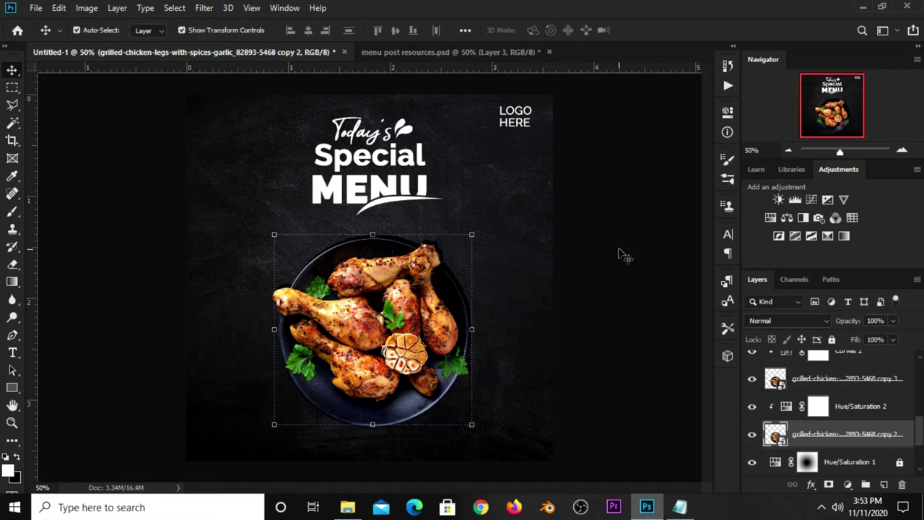
- Apply a 7-pixel Gaussian Blur to the black shadow copy
left_click(207, 10)
mouse_move(211, 161)
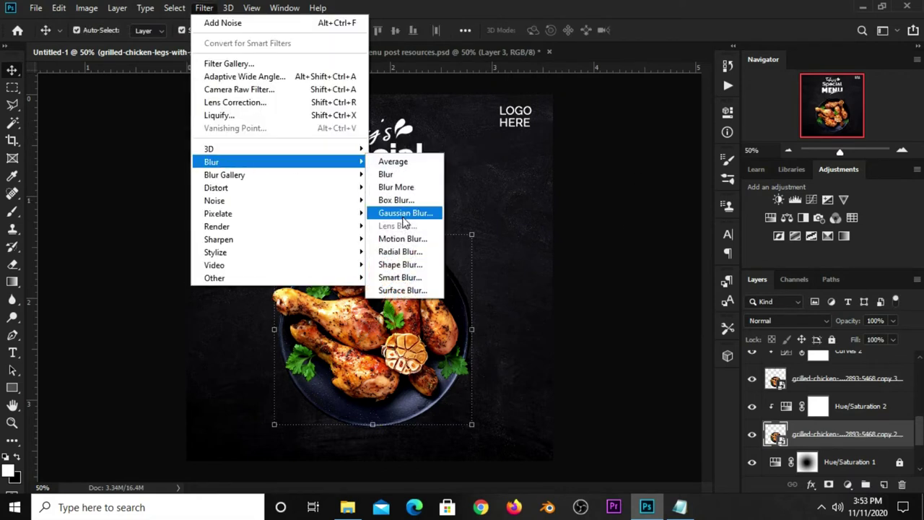
left_click(403, 215)
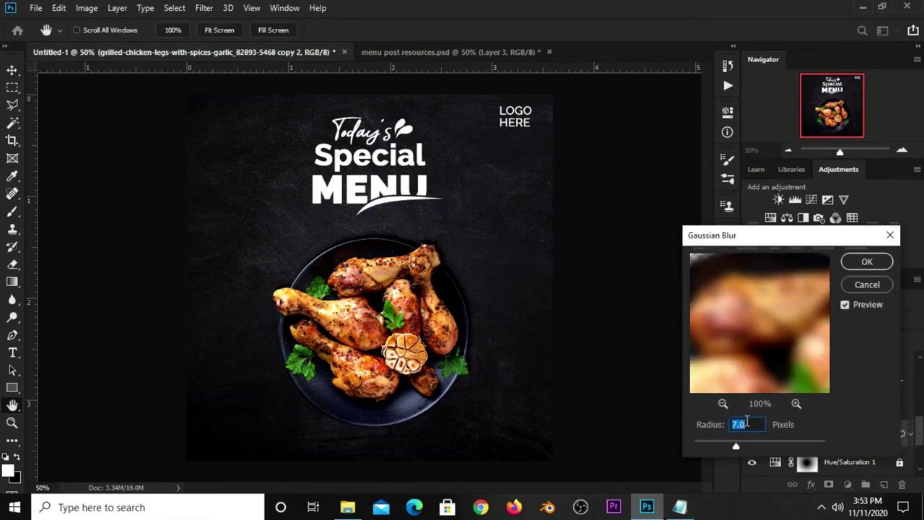
left_click(859, 262)
key("v")
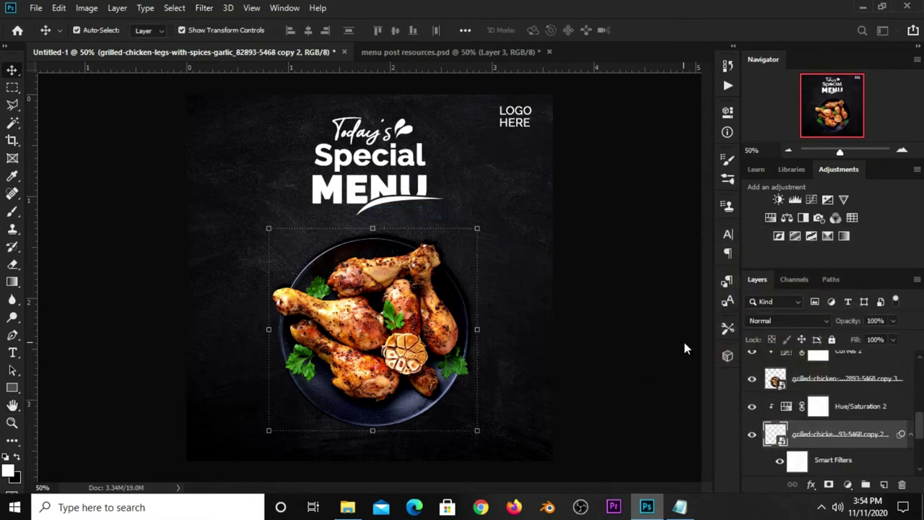
- Lower the shadow layer's opacity to about 66% and deselect it
left_click_drag(893, 324, 864, 341)
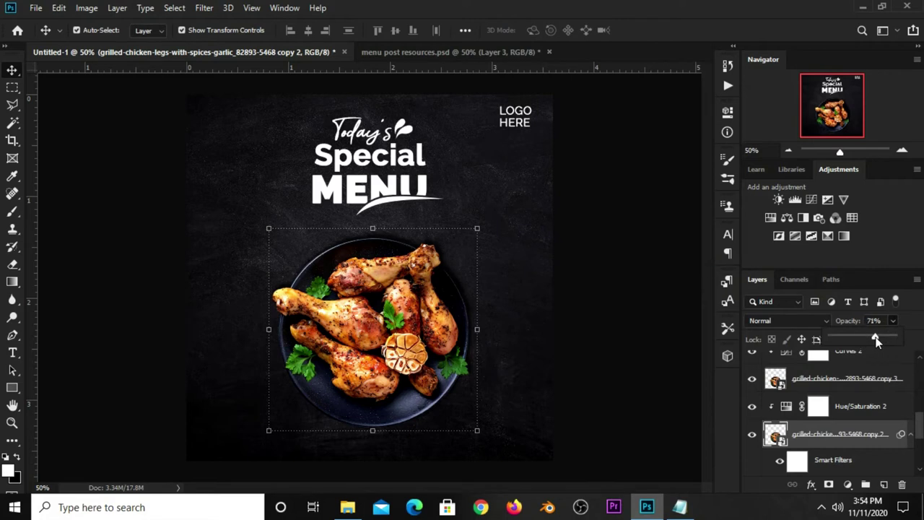
left_click(643, 306)
left_click(751, 434)
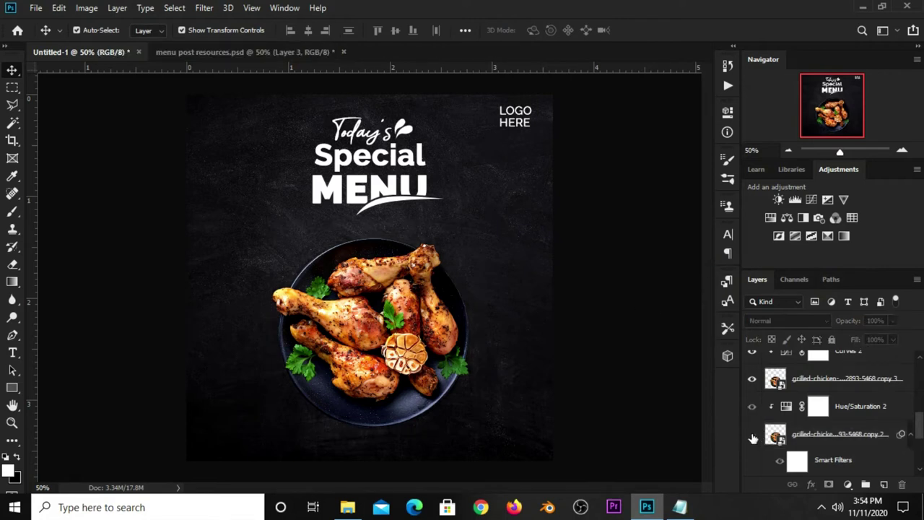
left_click(852, 430)
left_click(893, 322)
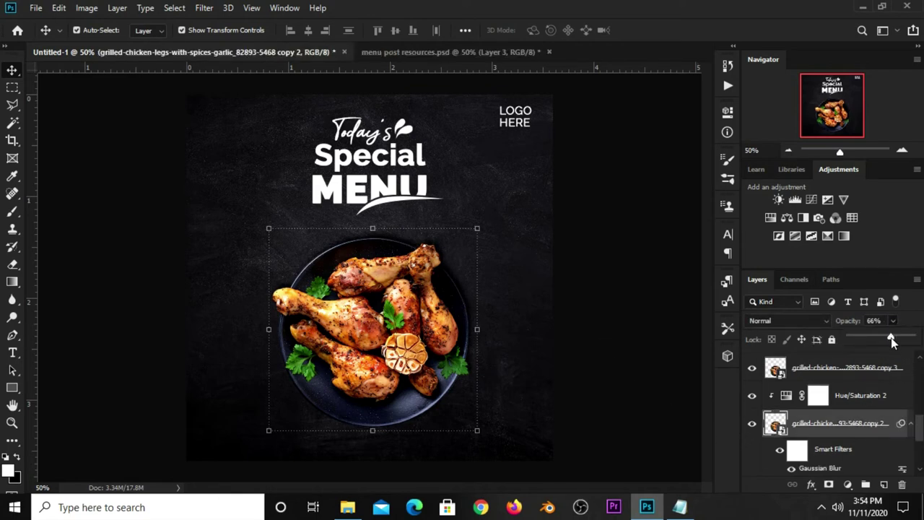
left_click(639, 325)
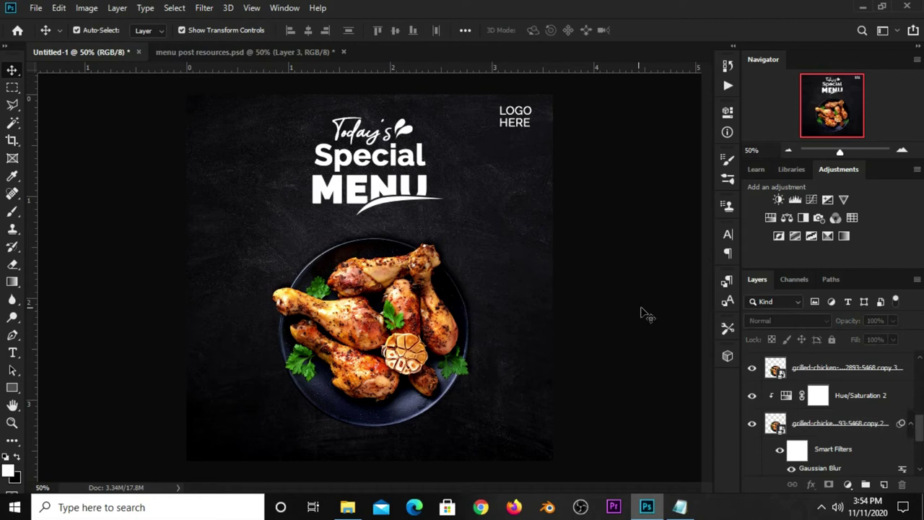
- Bring the ketchup and mayo cups from menu post resources.psd, stacked right of the plate
left_click(217, 52)
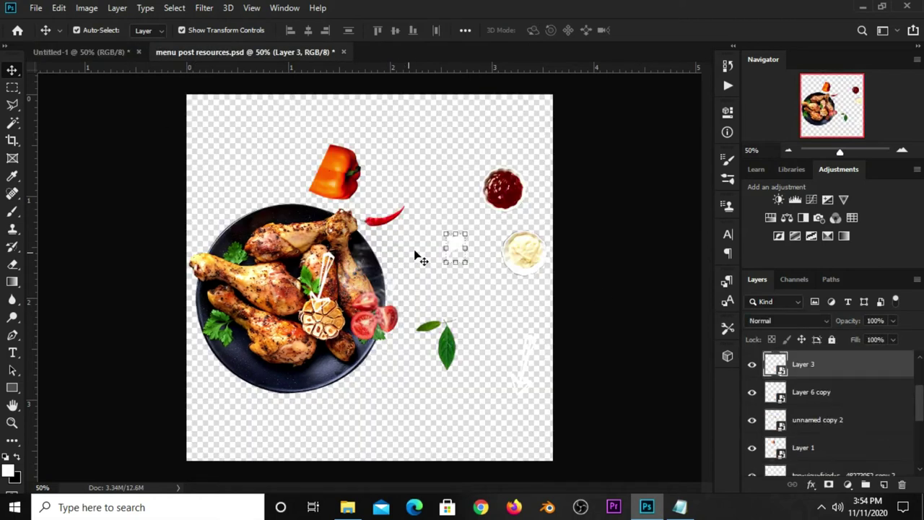
left_click(519, 260)
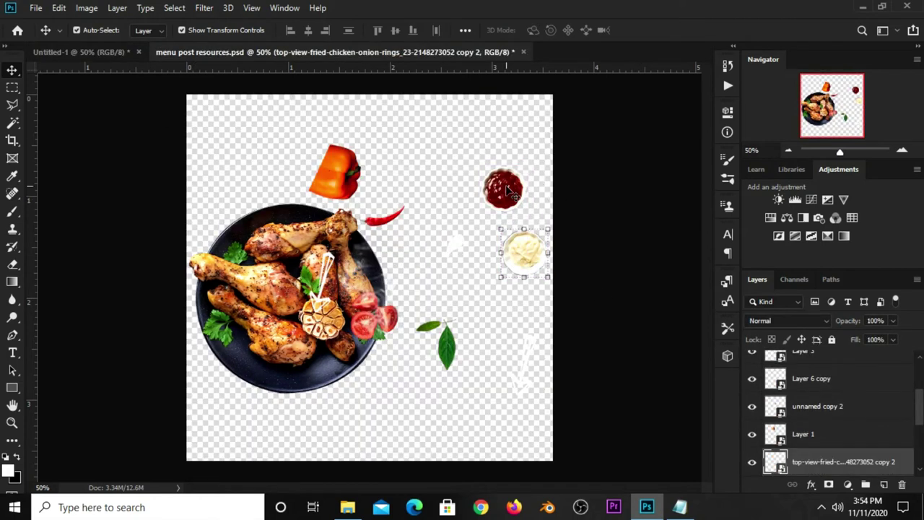
left_click_drag(507, 190, 239, 154)
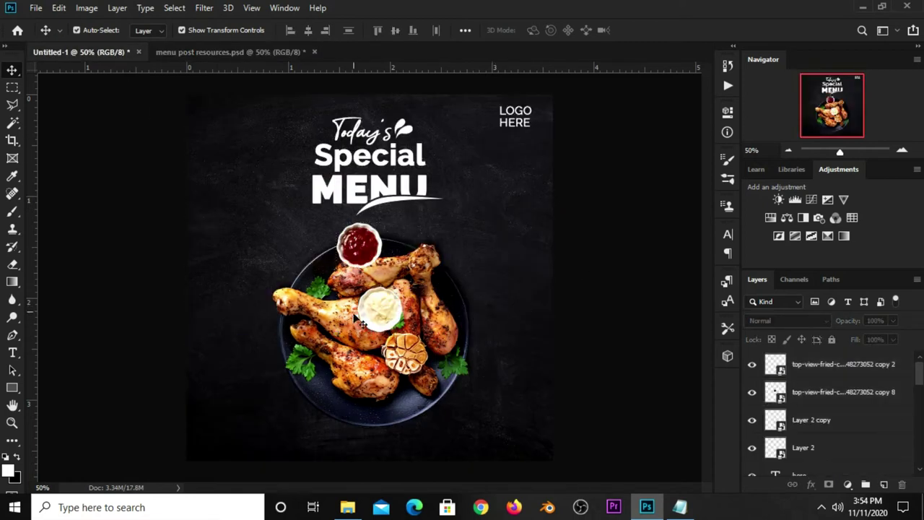
mouse_move(385, 320)
left_mouse_down()
mouse_move(496, 299)
mouse_move(509, 308)
left_mouse_up()
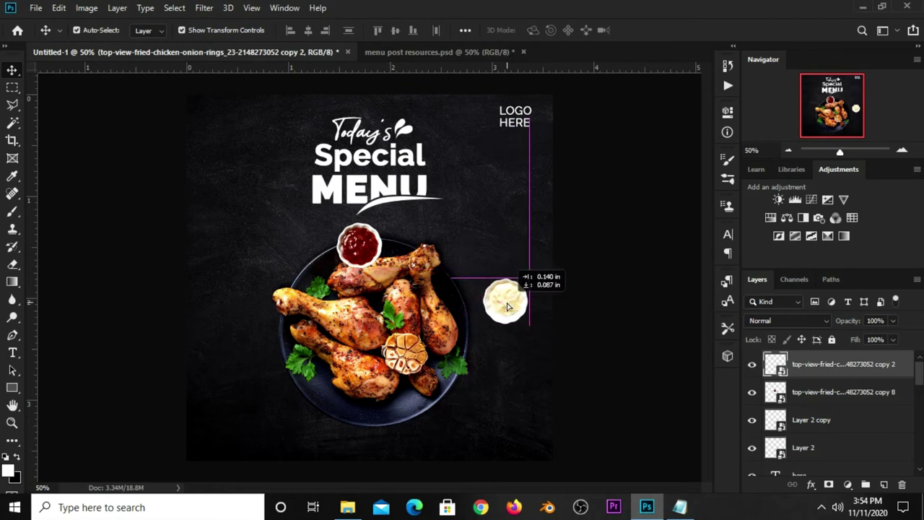
left_click(367, 250)
left_click_drag(371, 256, 497, 243)
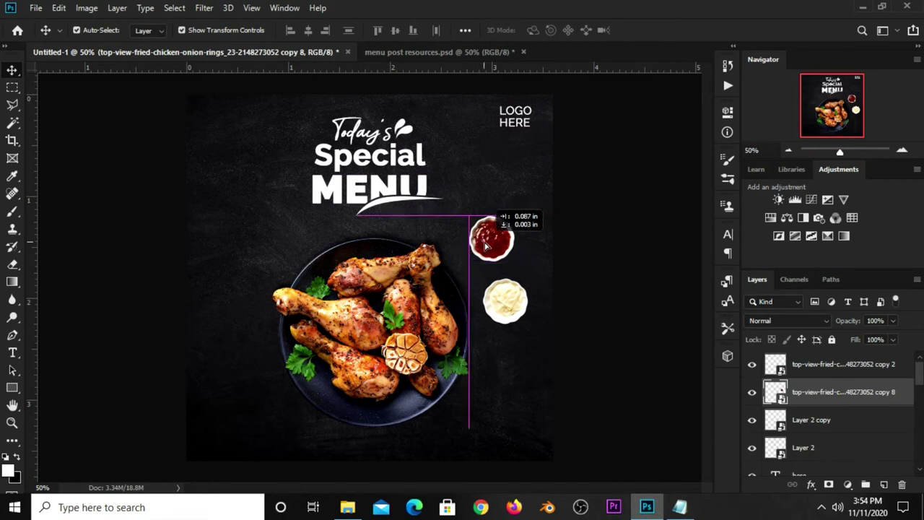
left_click_drag(497, 243, 480, 244)
left_click(619, 287)
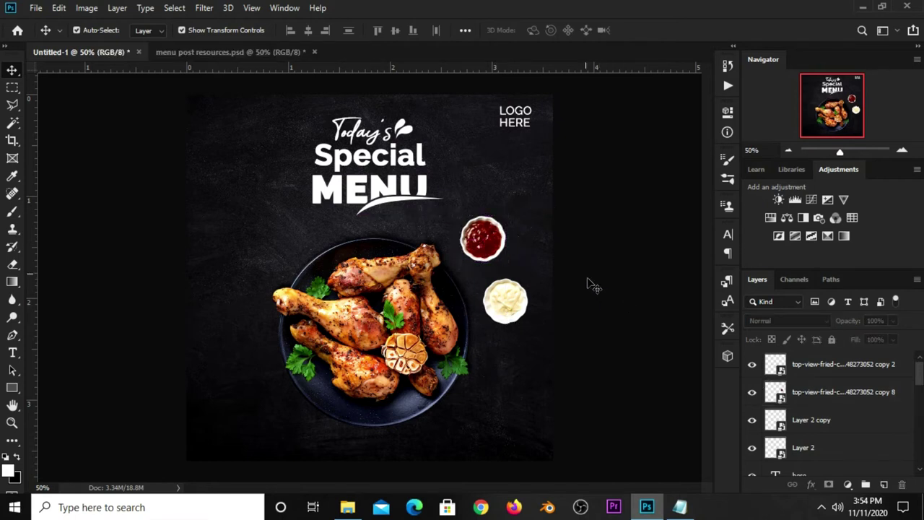
left_click(232, 52)
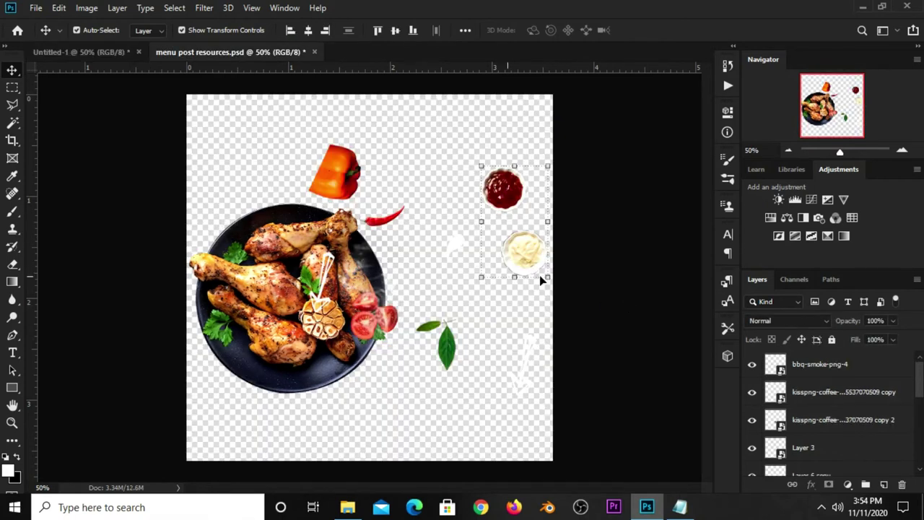
- Place the red chili at the plate's upper left, scaled to about 75% and tilted
left_click(376, 221)
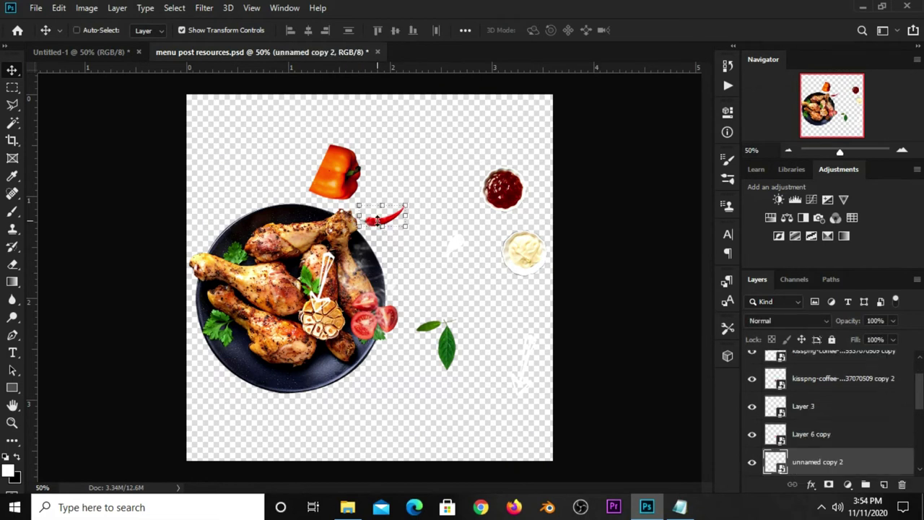
left_click(81, 52)
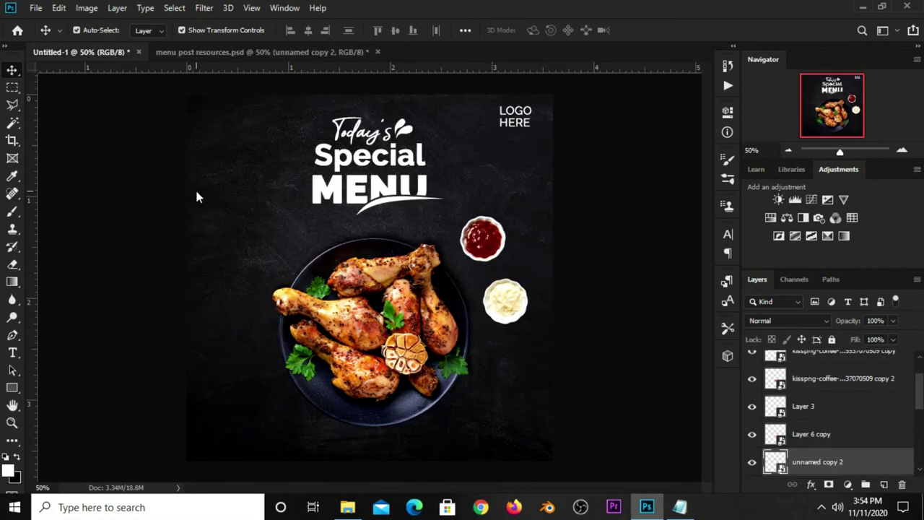
left_click_drag(231, 247, 228, 265)
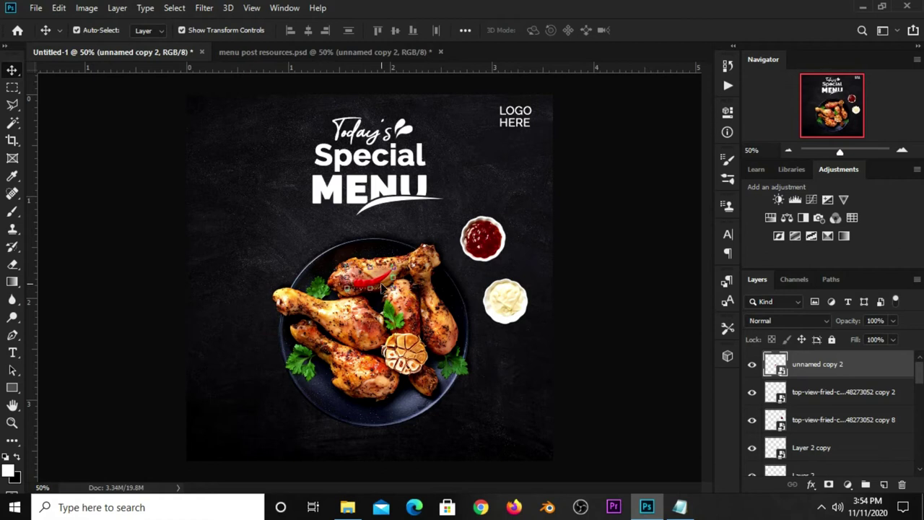
left_click_drag(382, 286, 303, 287)
key("ctrl+z")
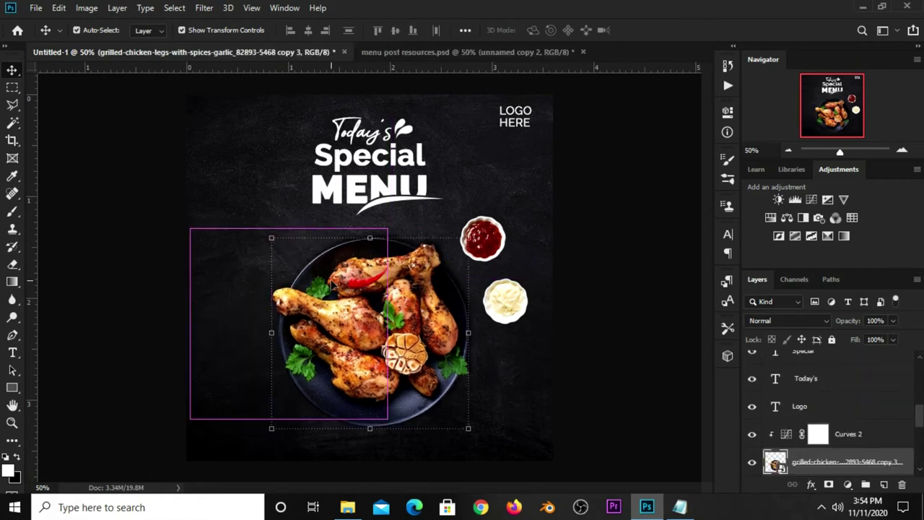
left_click(148, 293)
left_click_drag(368, 291, 289, 280)
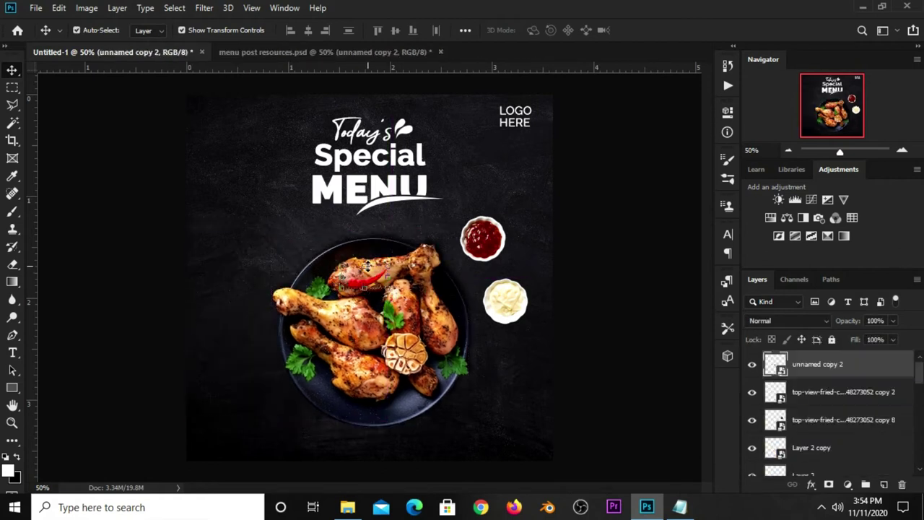
left_click_drag(268, 261, 250, 264)
key("Return")
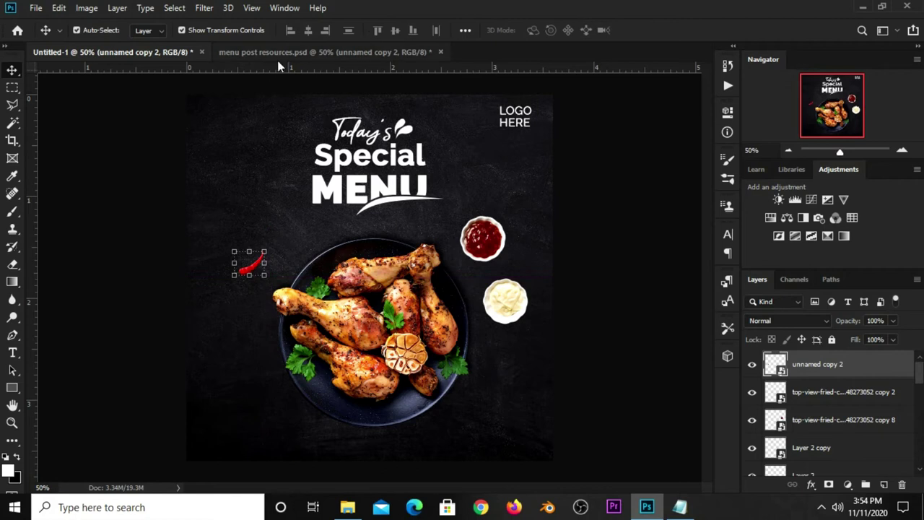
left_click(280, 52)
- Raise the smoke wisp, bring in tomatoes and basil, and tilt the tomatoes at the plate's lower left
left_click(448, 352, "ctrl")
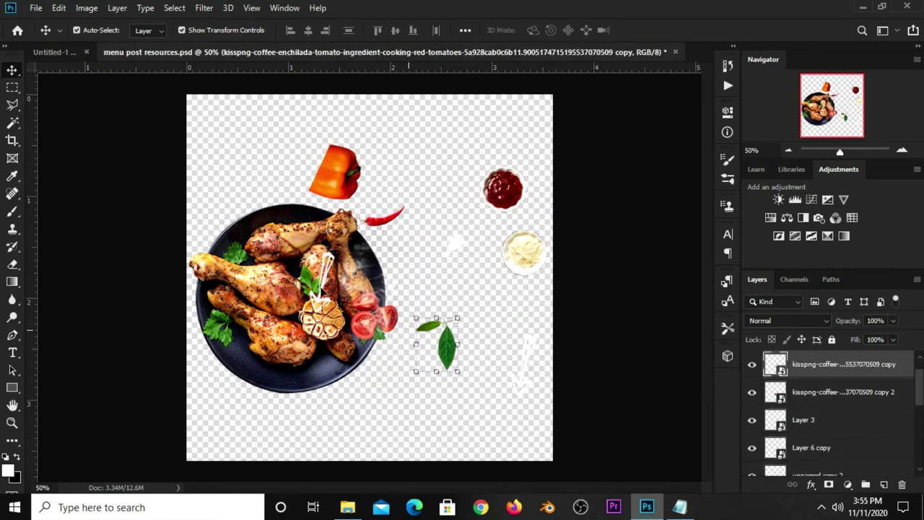
left_click(361, 285, "ctrl")
left_click_drag(361, 285, 406, 182)
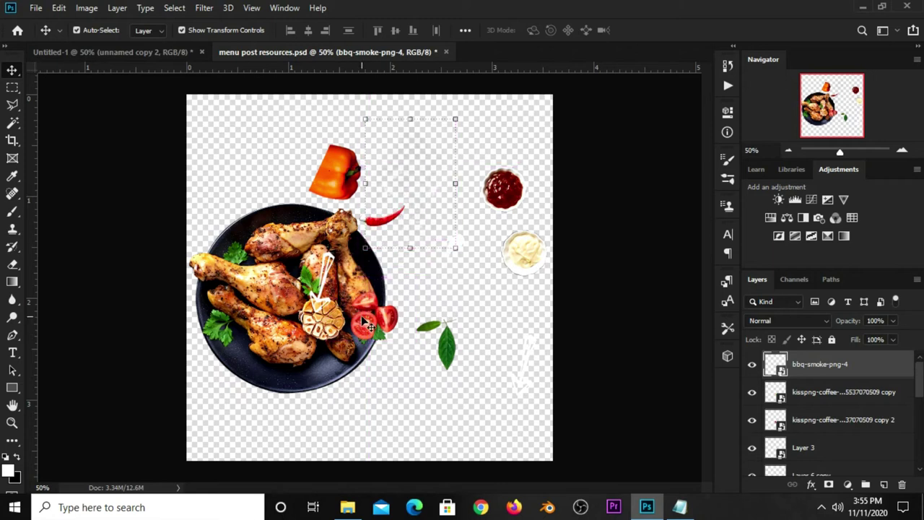
left_click(448, 351)
left_click(371, 332, "ctrl+shift")
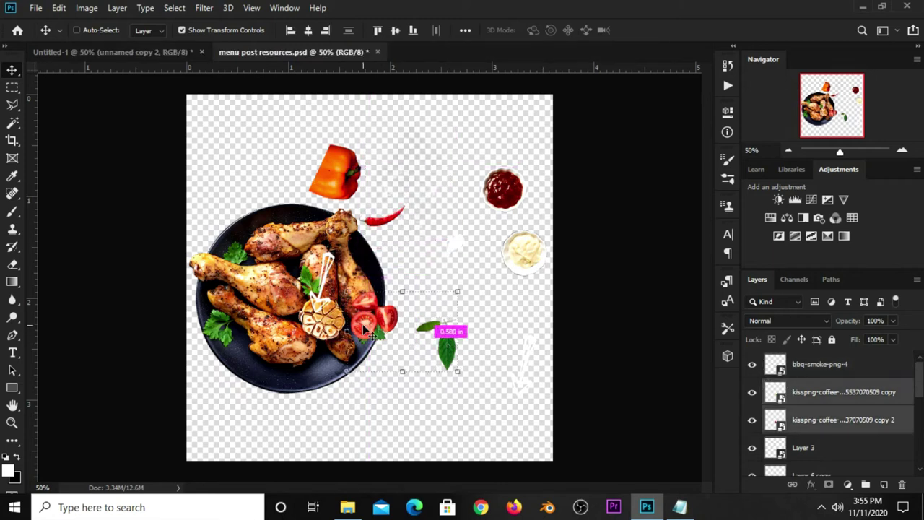
left_click_drag(210, 128, 187, 309)
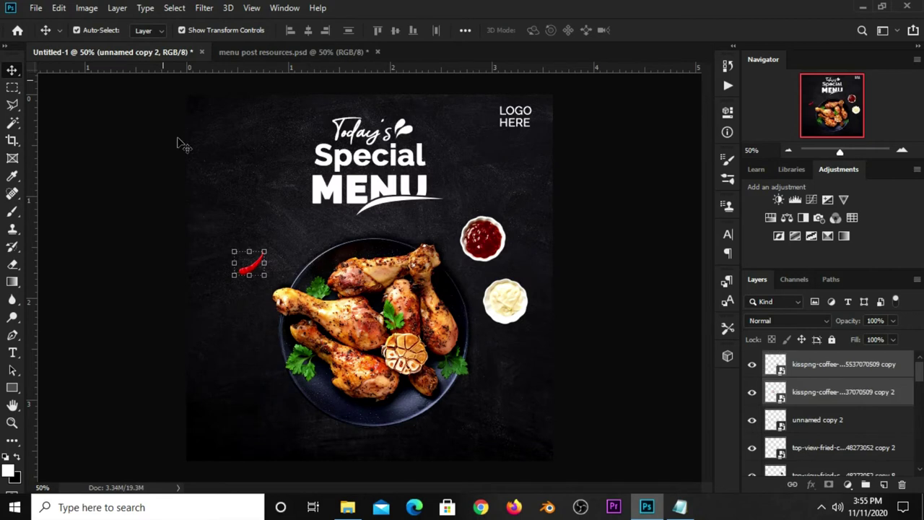
left_click_drag(333, 266, 249, 377)
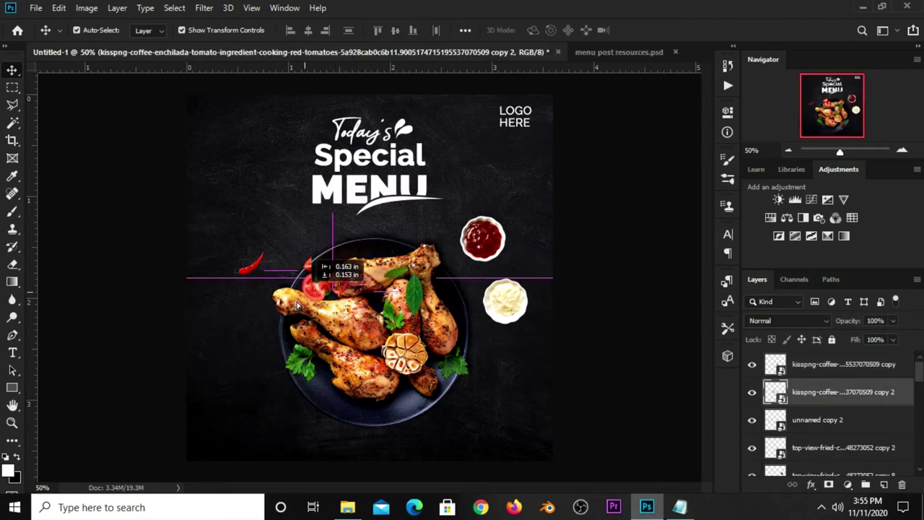
left_click_drag(218, 404, 237, 388)
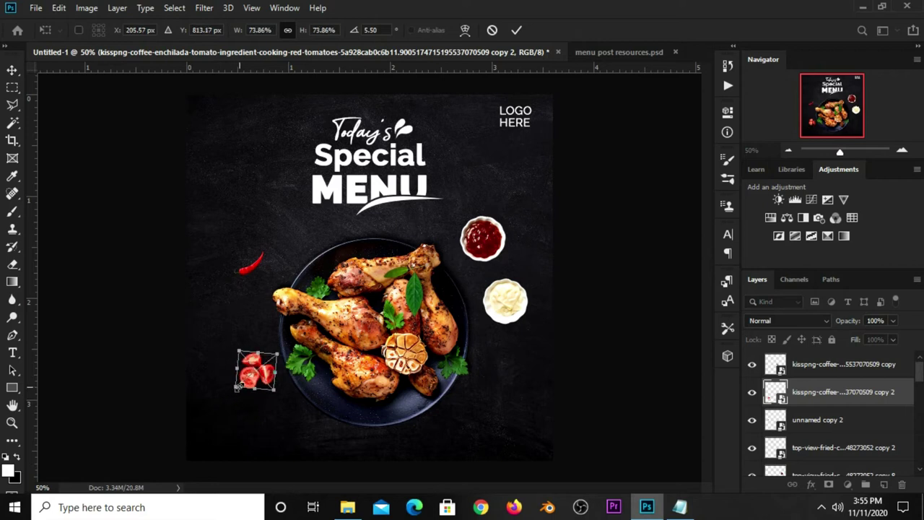
key("Return")
- Rotate and move the basil leaves left of the plate, nudging them down slightly
left_click(252, 377)
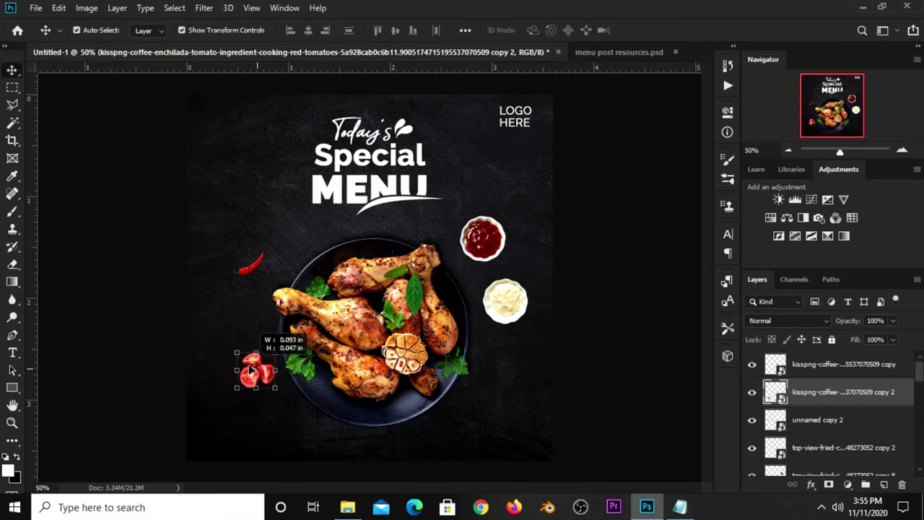
left_click(381, 280)
key("ctrl+t")
mouse_move(393, 289)
left_mouse_down()
mouse_move(361, 286)
mouse_move(247, 323)
mouse_move(213, 350)
left_mouse_up()
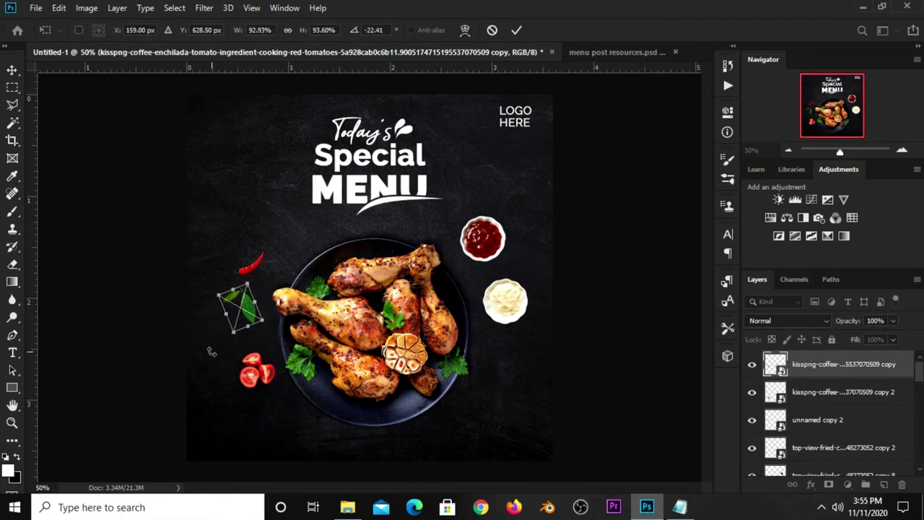
key("Return")
key("shift+Down")
key("shift+Down")
key("shift+Down")
key("shift+Down")
key("shift+Down")
- Give the ketchup cup a 60% drop shadow at 176°, 15 px distance, 16 px size
left_click(484, 240)
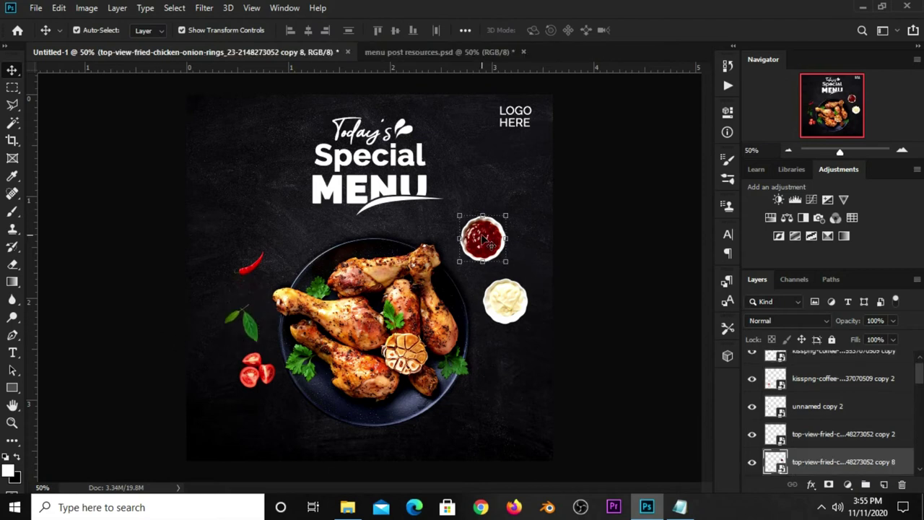
scroll(824, 407, "down", 2)
left_click(753, 409)
left_click(809, 486)
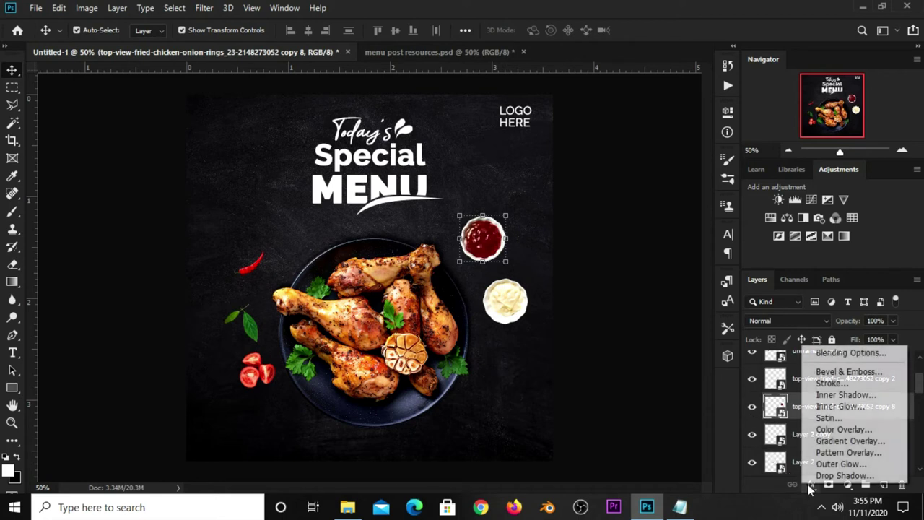
left_click(571, 386)
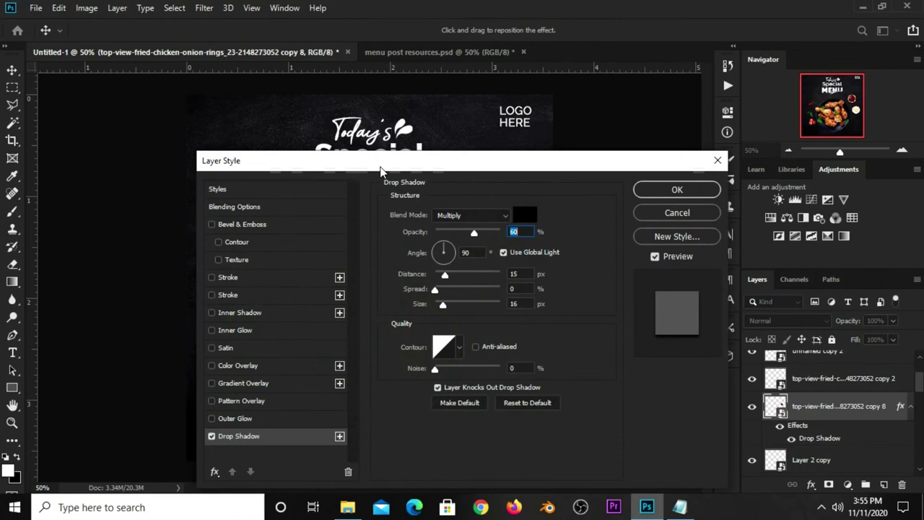
left_click_drag(382, 171, 388, 129)
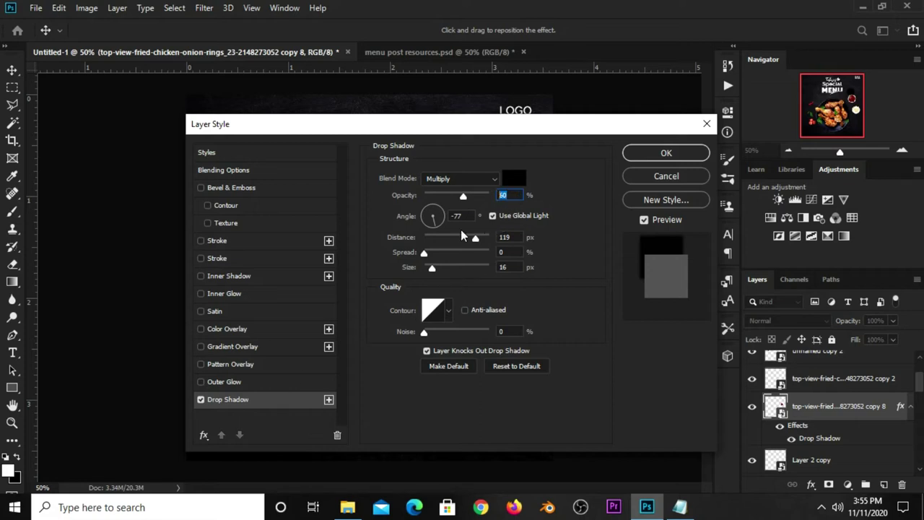
type("1")
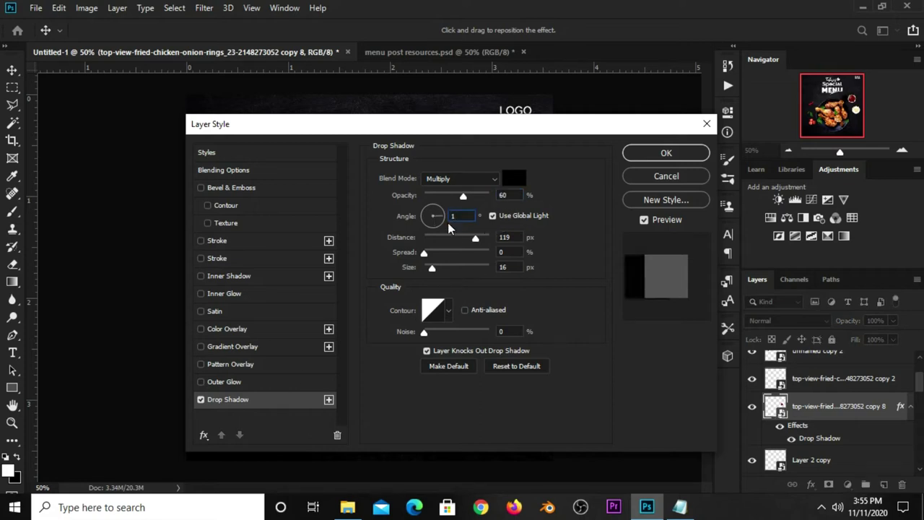
type("76")
double_click(454, 216)
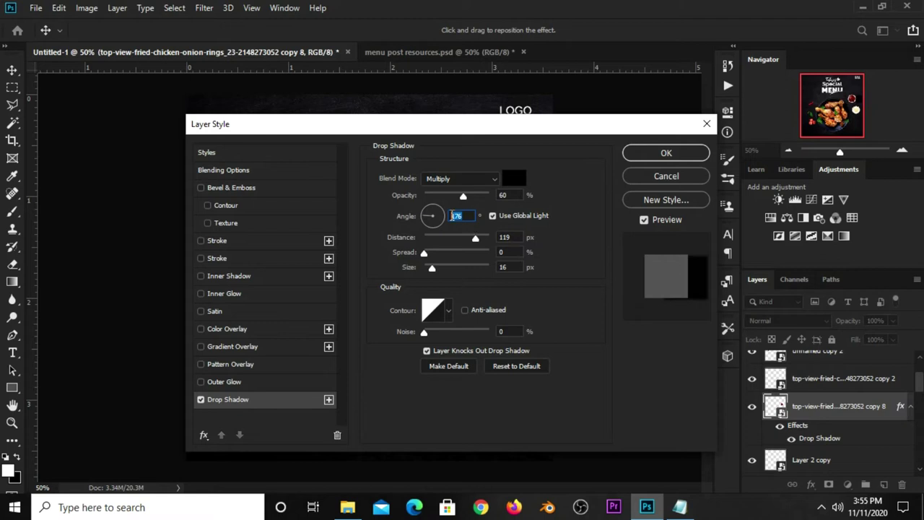
double_click(519, 237)
type("15")
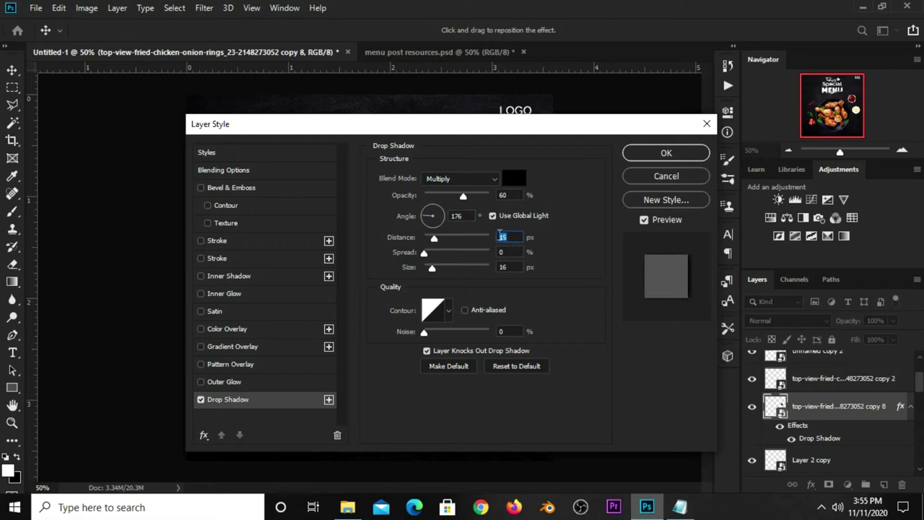
double_click(506, 252)
double_click(498, 269)
left_click(639, 154)
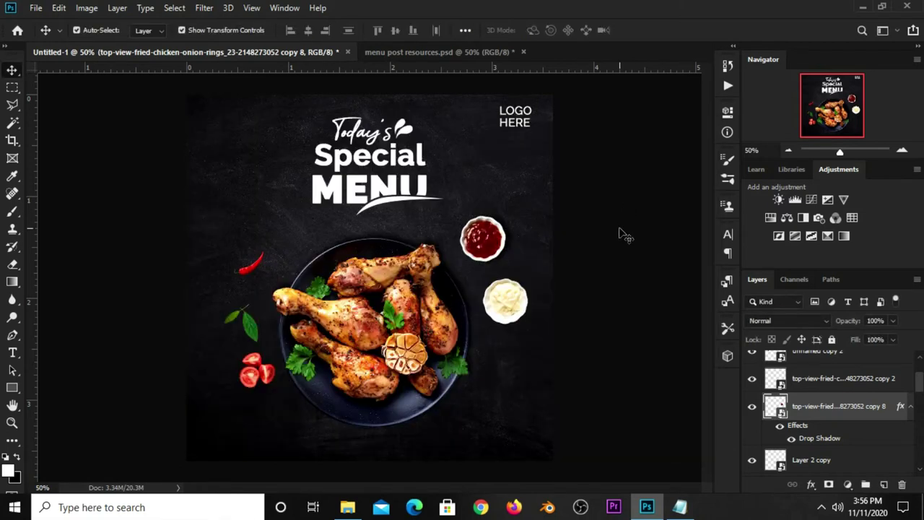
- Copy the ketchup cup's layer style and paste it onto the chili, tomato and leaf layers
right_click(816, 415)
left_click(653, 344)
left_click(513, 310)
scroll(854, 391, "up", 2)
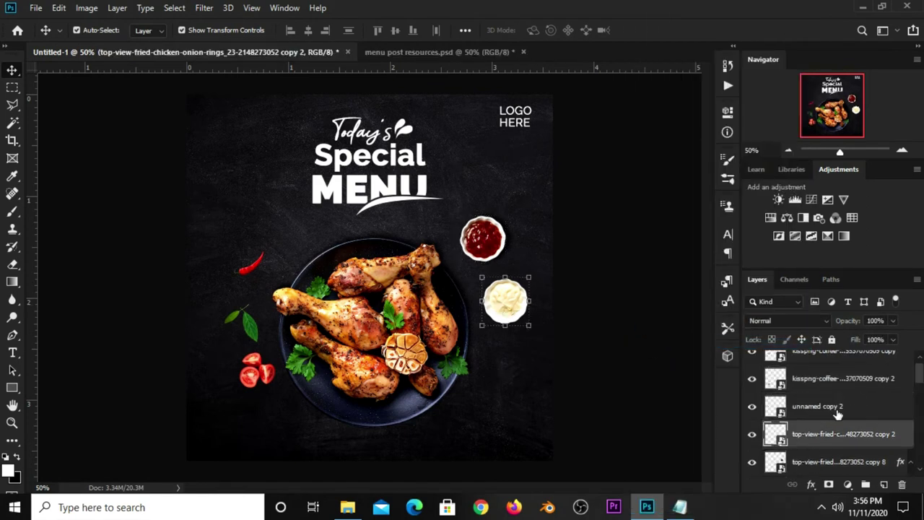
left_click(825, 412)
left_click(823, 380, "shift")
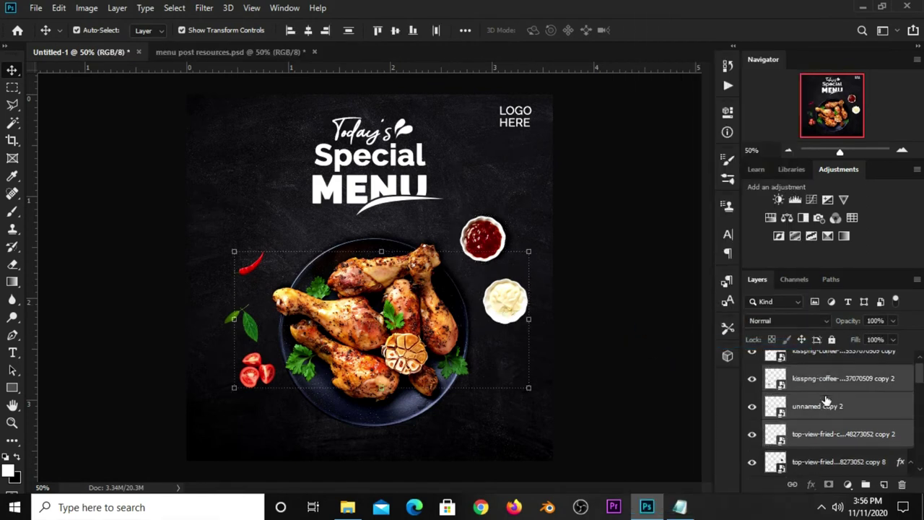
left_click(825, 372, "ctrl")
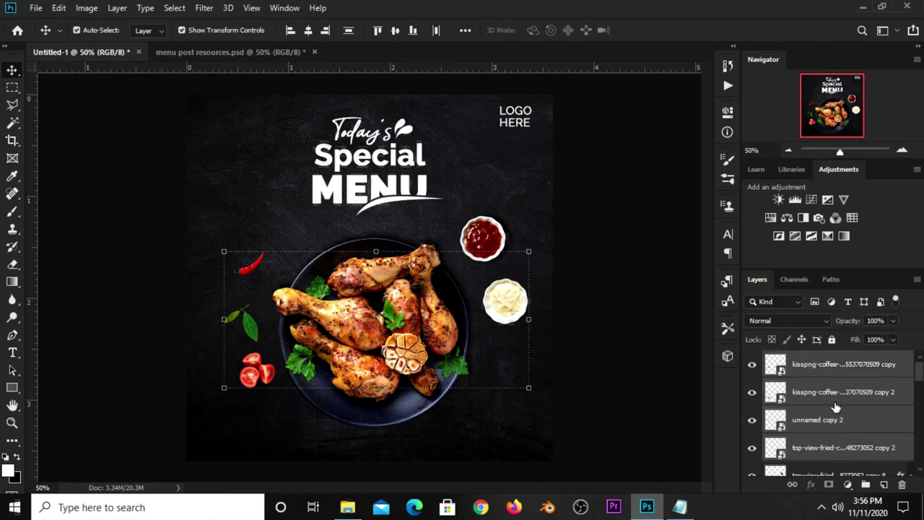
right_click(830, 401)
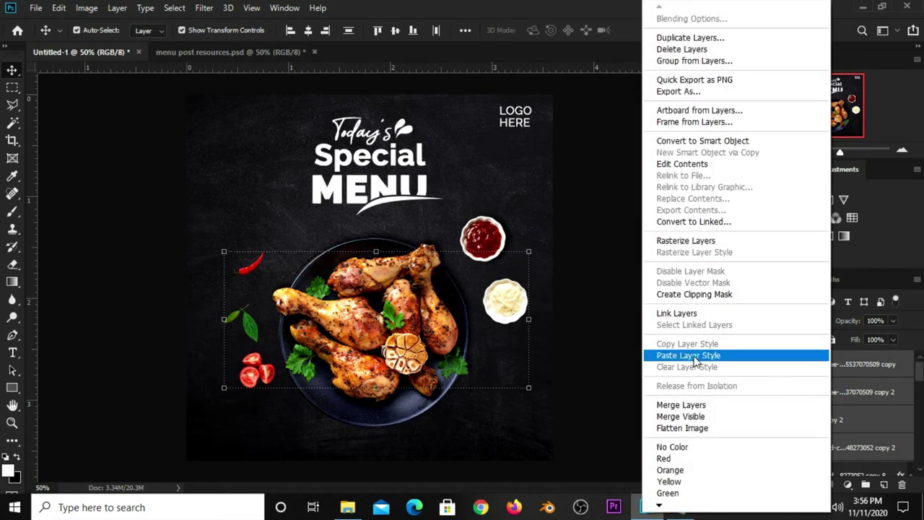
left_click(695, 357)
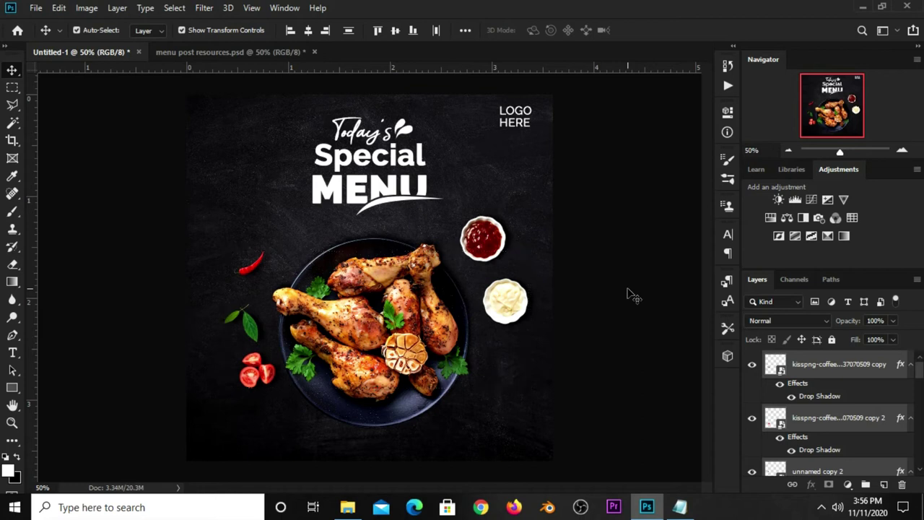
left_click(253, 264)
scroll(252, 260, "up", 3)
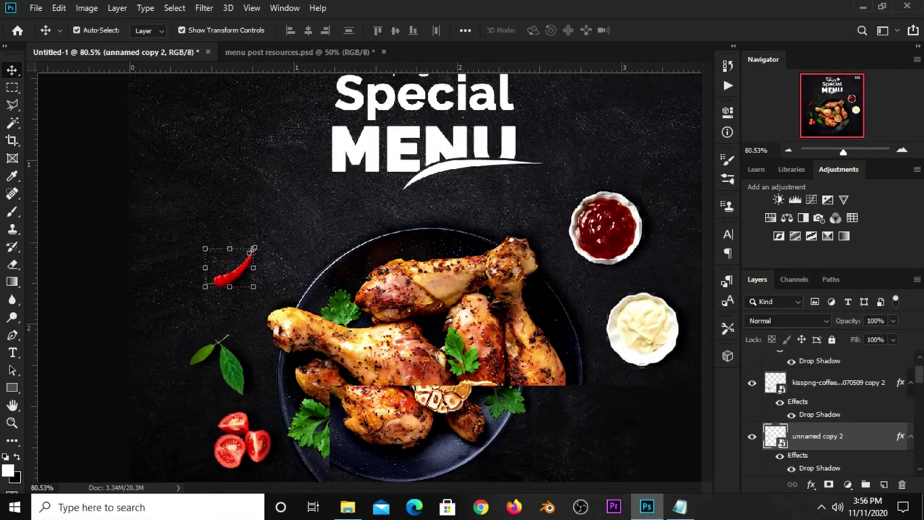
- Duplicate the red chili, then rotate and shrink the copy slightly
key("ctrl+j")
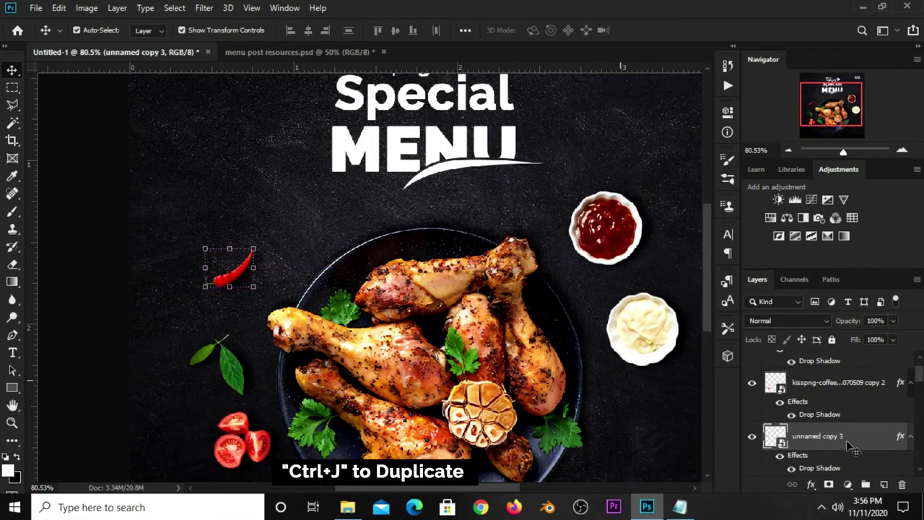
scroll(838, 437, "down", 2)
scroll(823, 433, "up", 1)
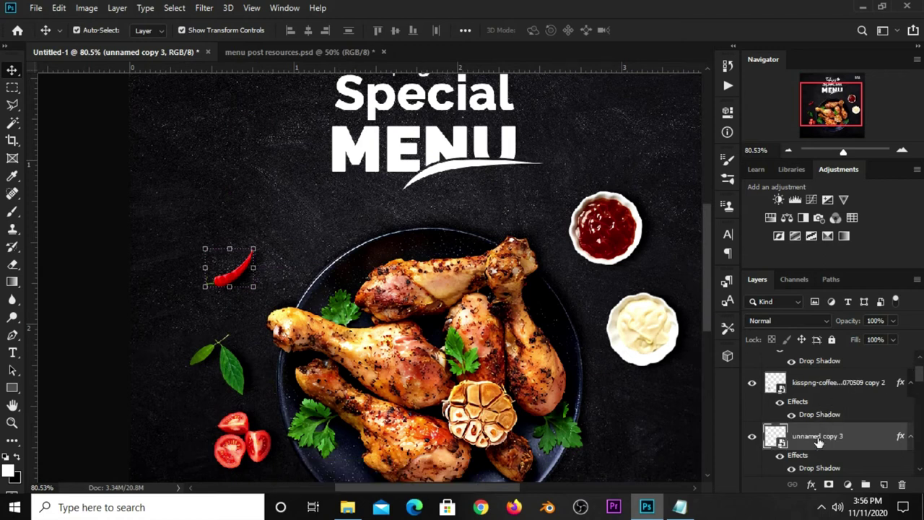
scroll(818, 441, "down", 1)
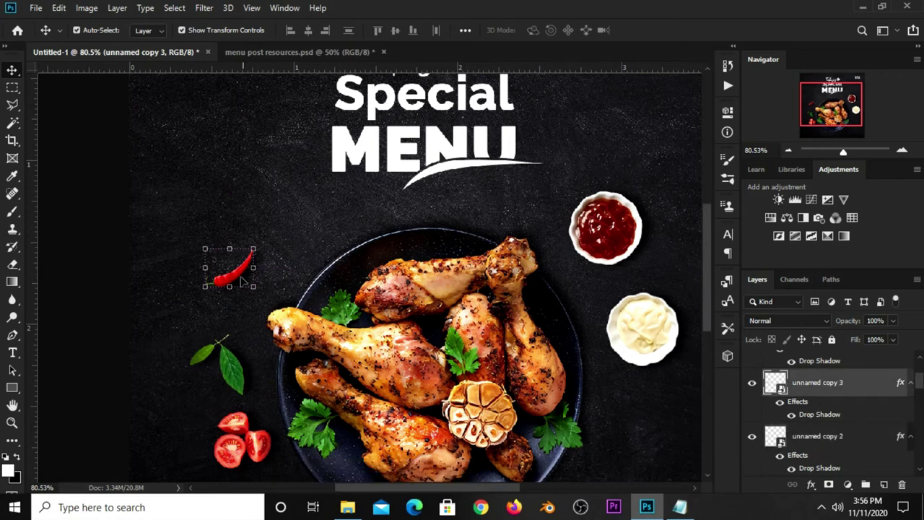
left_click_drag(231, 292, 239, 292)
left_click_drag(262, 246, 239, 289)
key("Return")
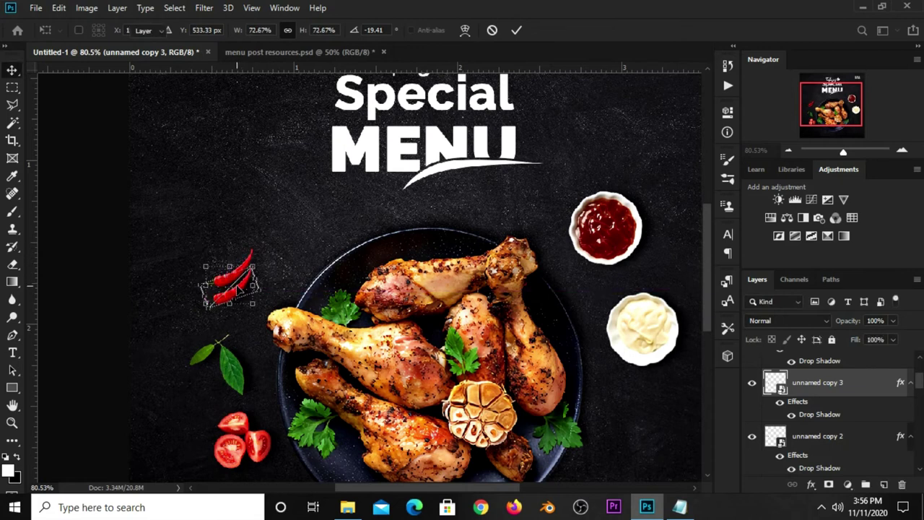
- Add a third chili, rotated, flipped vertically and shrunk to about 51%, lower left of the others
key("ctrl+j")
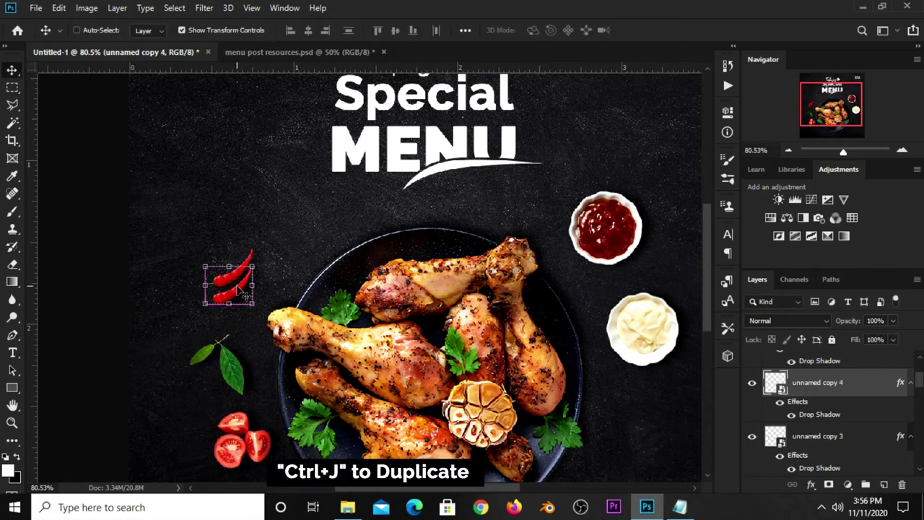
left_click_drag(238, 293, 202, 307)
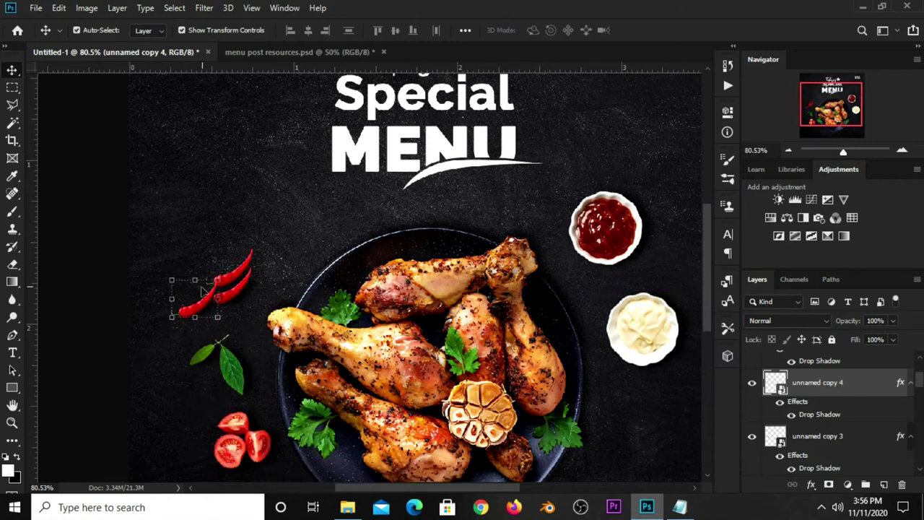
key("ctrl+t")
mouse_move(186, 254)
left_mouse_down()
mouse_move(170, 318)
mouse_move(228, 322)
mouse_move(188, 316)
left_mouse_up()
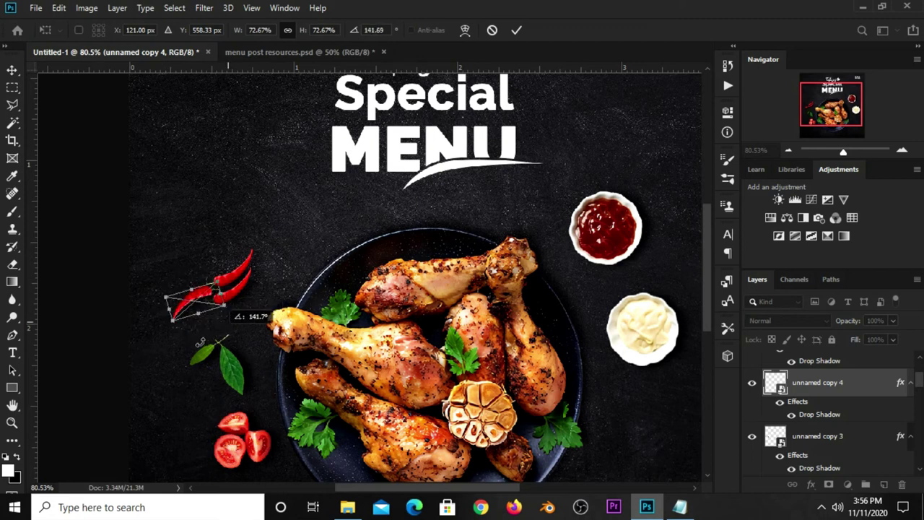
left_click_drag(198, 315, 199, 306)
right_click(199, 306)
left_click(236, 462)
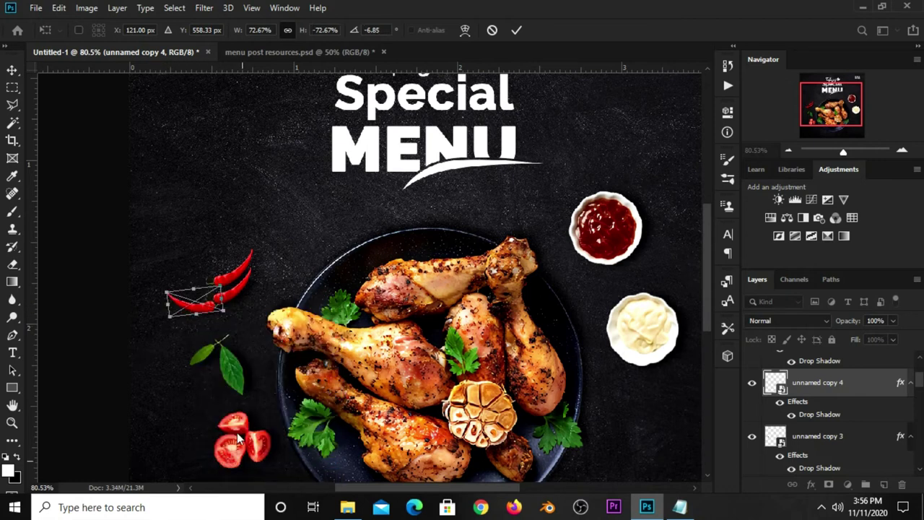
mouse_move(197, 301)
left_mouse_down()
mouse_move(192, 318)
mouse_move(170, 313)
left_mouse_up()
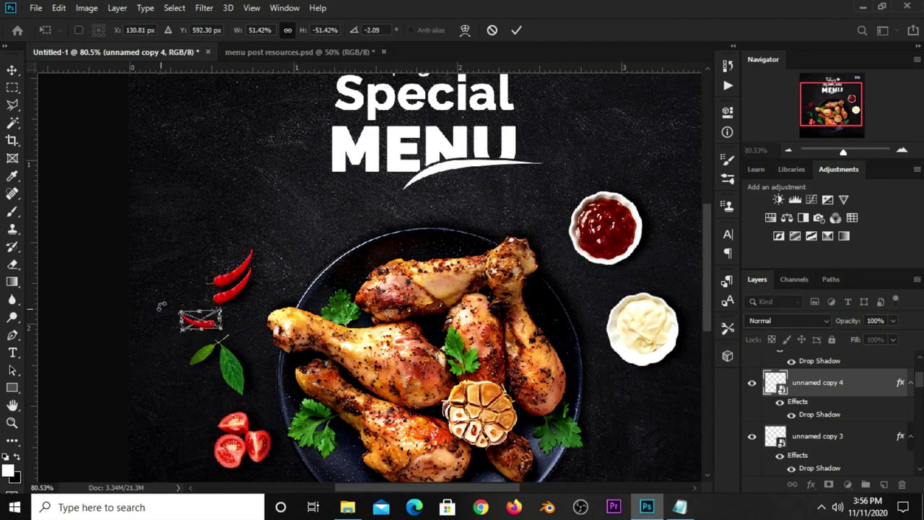
key("Return")
key("shift+Up")
key("shift+Up")
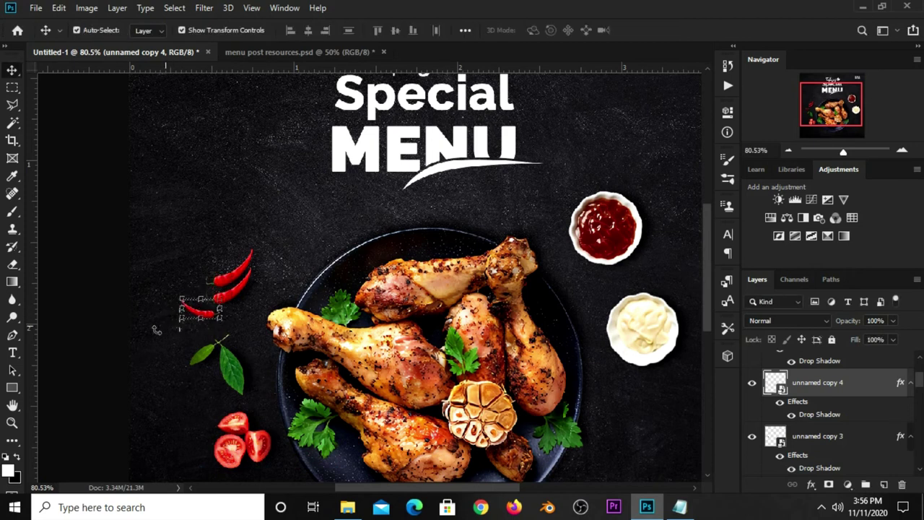
key("shift+Right")
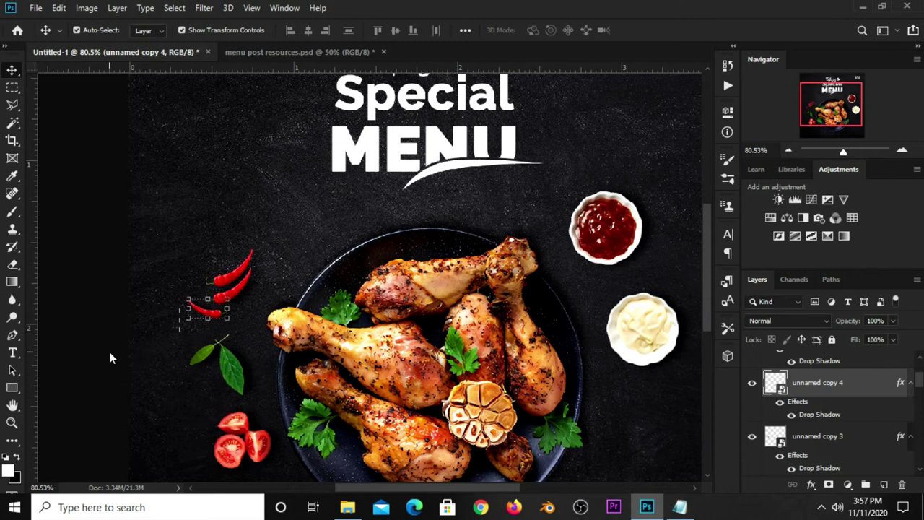
left_click(112, 359)
key("ctrl+minus")
key("ctrl+minus")
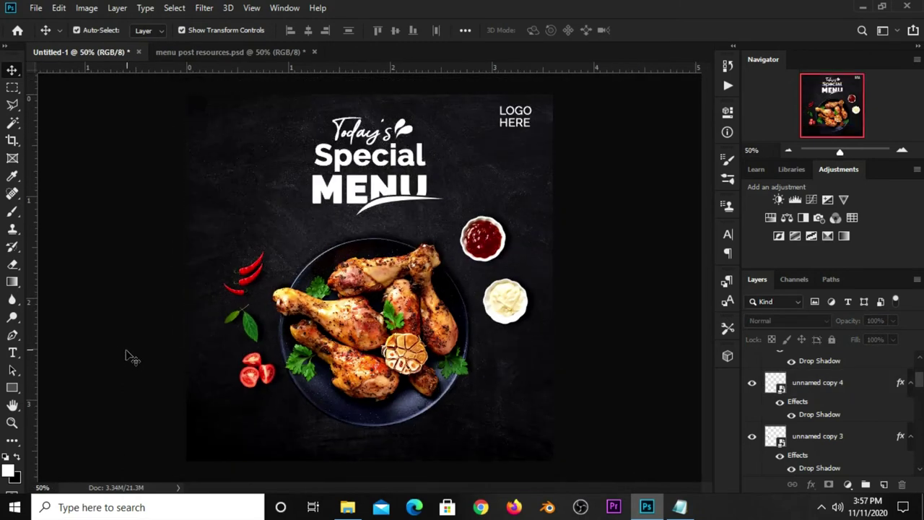
- Place the orange bell pepper at the post's left edge and paste the drop shadow onto it
key("ctrl+Tab")
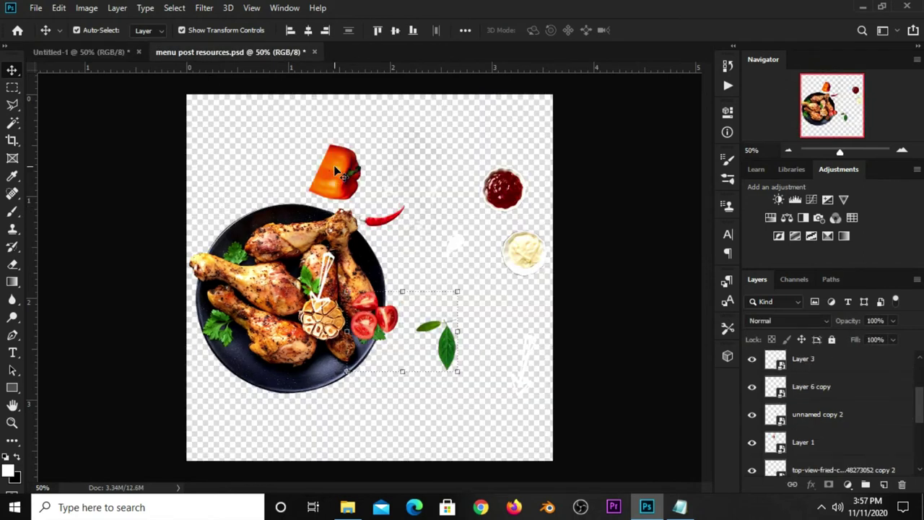
left_click(334, 171)
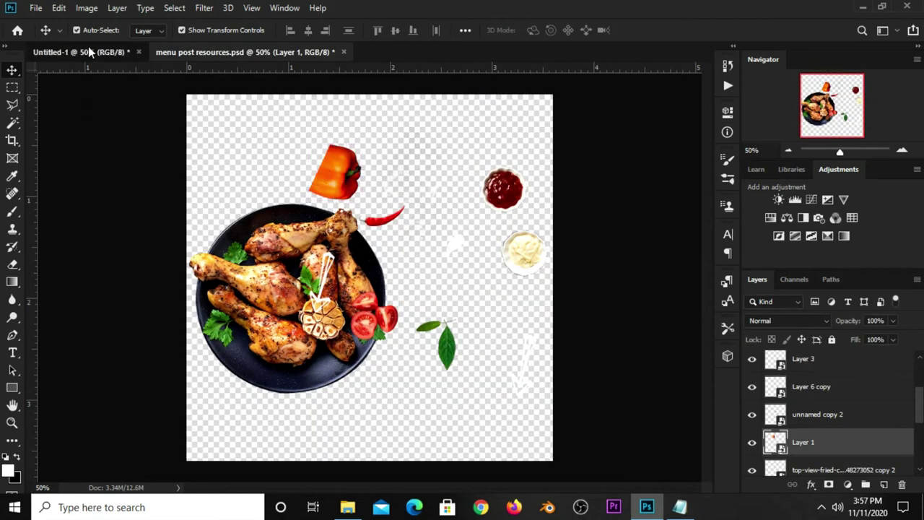
mouse_move(88, 46)
left_mouse_down()
mouse_move(325, 262)
mouse_move(261, 228)
mouse_move(206, 228)
left_mouse_up()
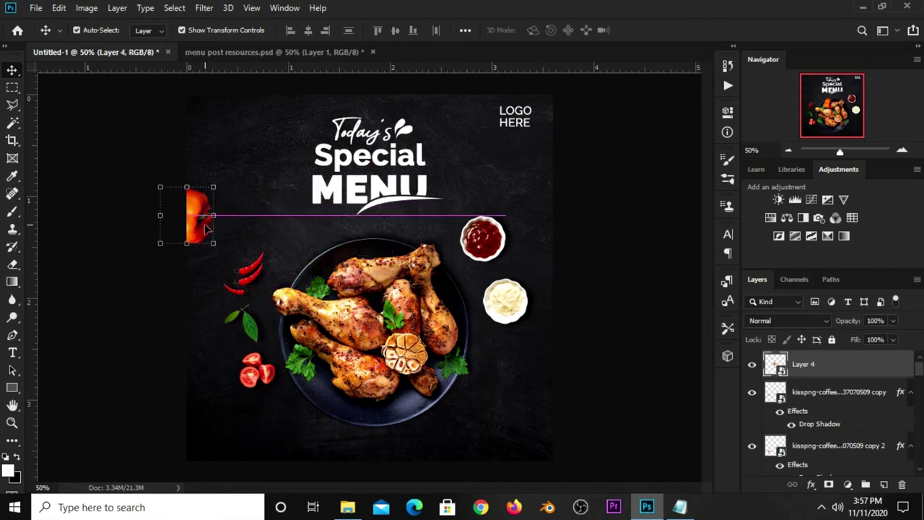
right_click(801, 365)
left_click(657, 355)
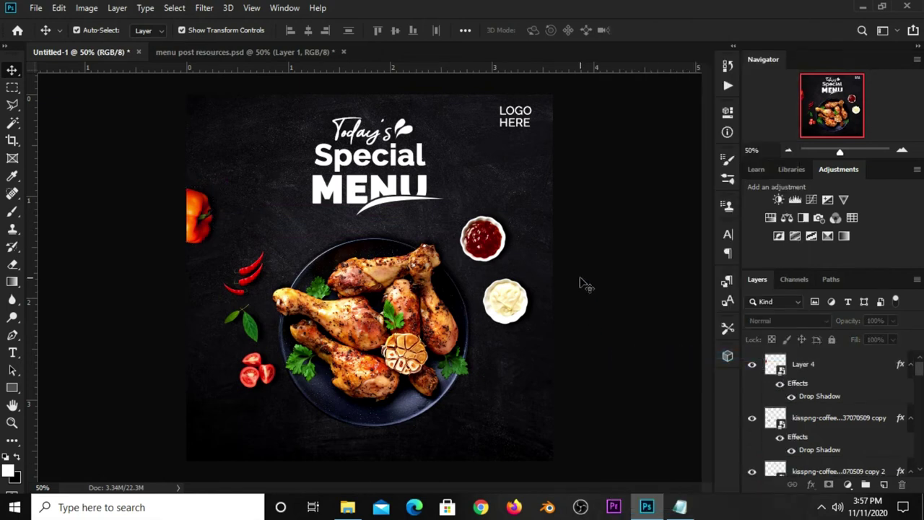
- Select the 'Call for delivery' line in the Notepad notes for copying
left_click(679, 507)
left_click_drag(569, 348, 482, 348)
right_click(483, 347)
- Paste 'Call for delivery' as a new text line below the plate
left_click(513, 181)
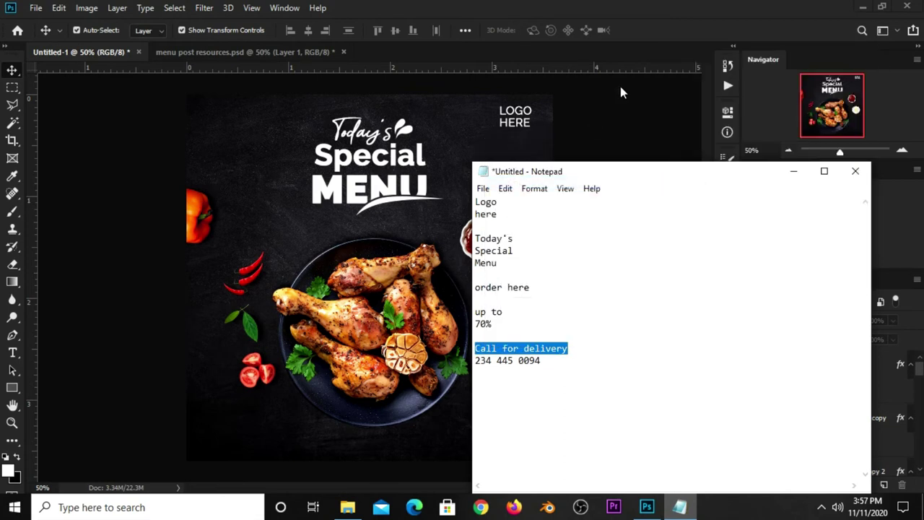
left_click(614, 116)
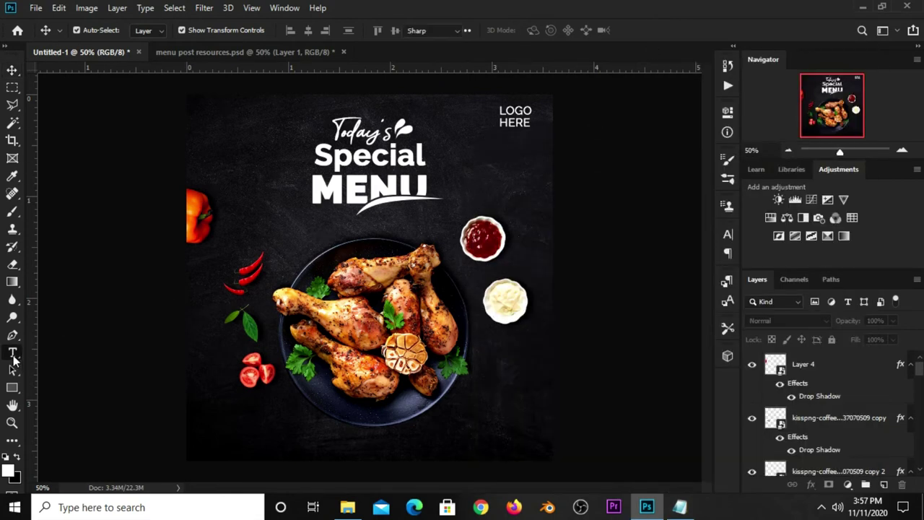
left_click_drag(13, 354, 67, 356)
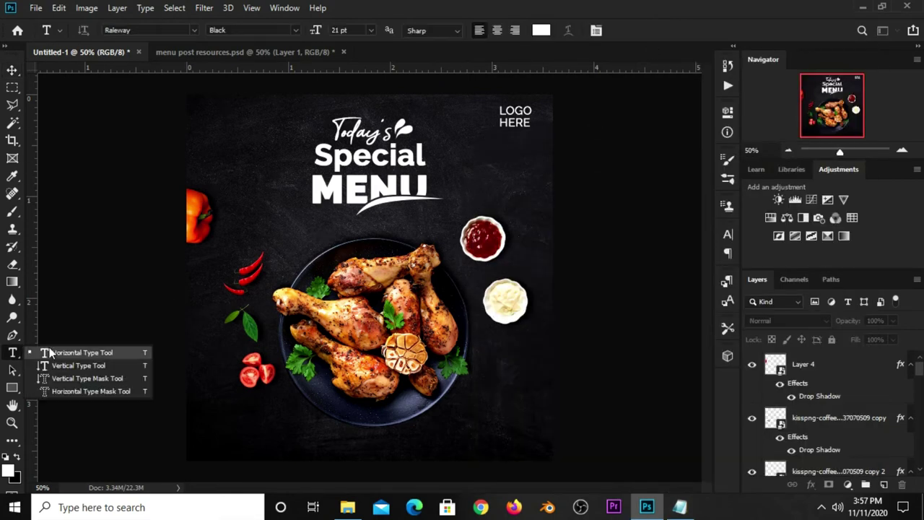
left_click(232, 426)
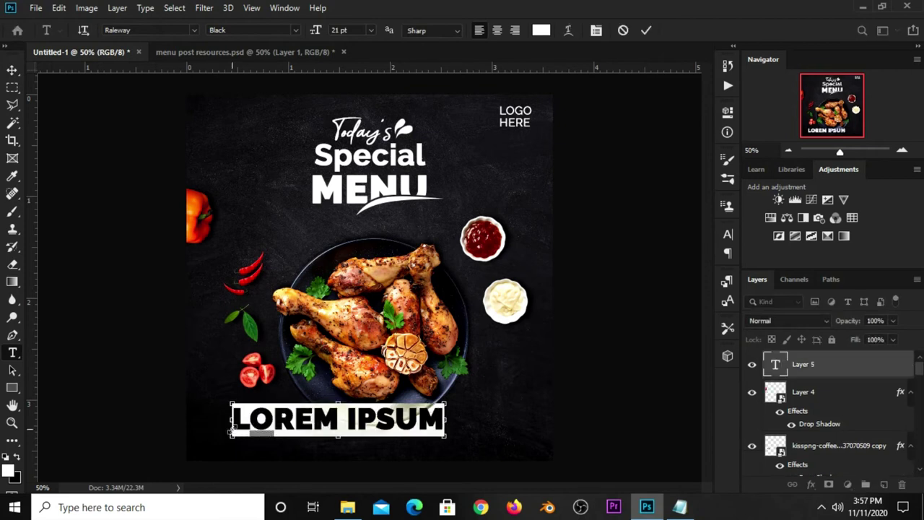
key("ctrl+v")
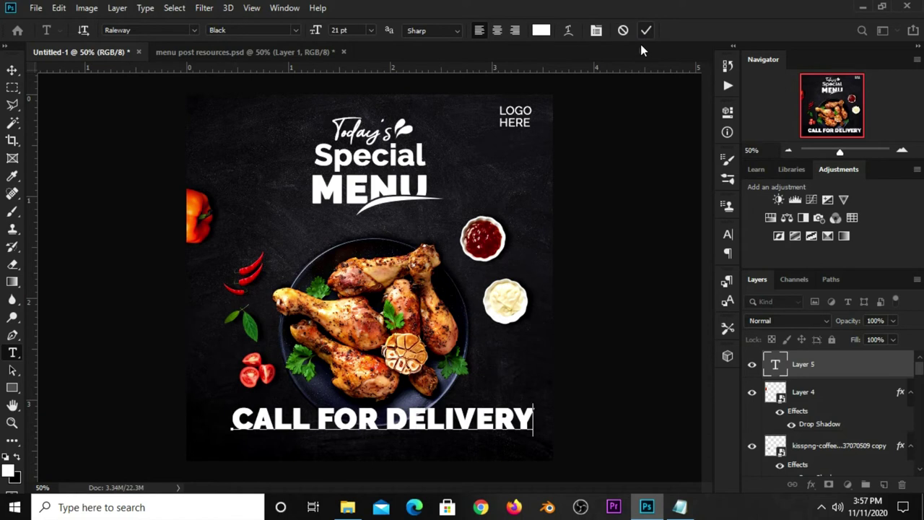
left_click(645, 29)
key("v")
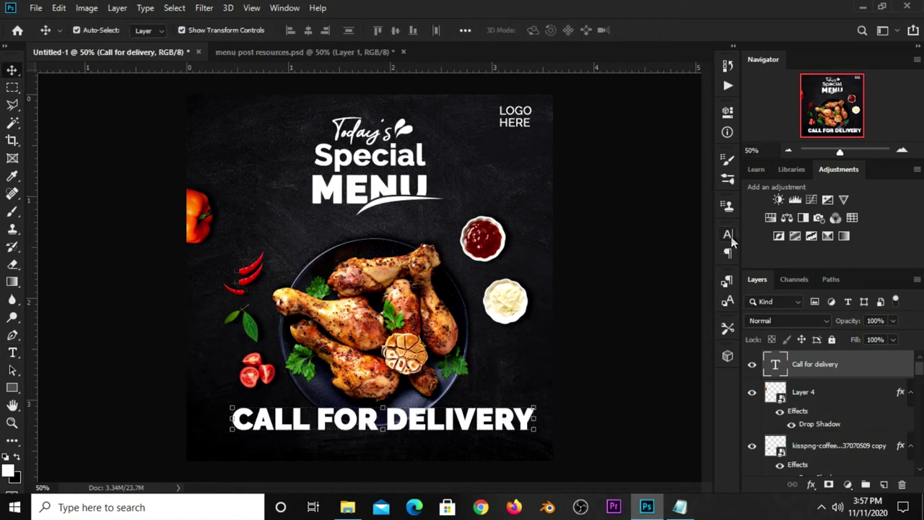
- Set the delivery text to Adlinnaka Bold, 9 pt, with All Caps turned off
left_click(727, 235)
left_click(646, 254)
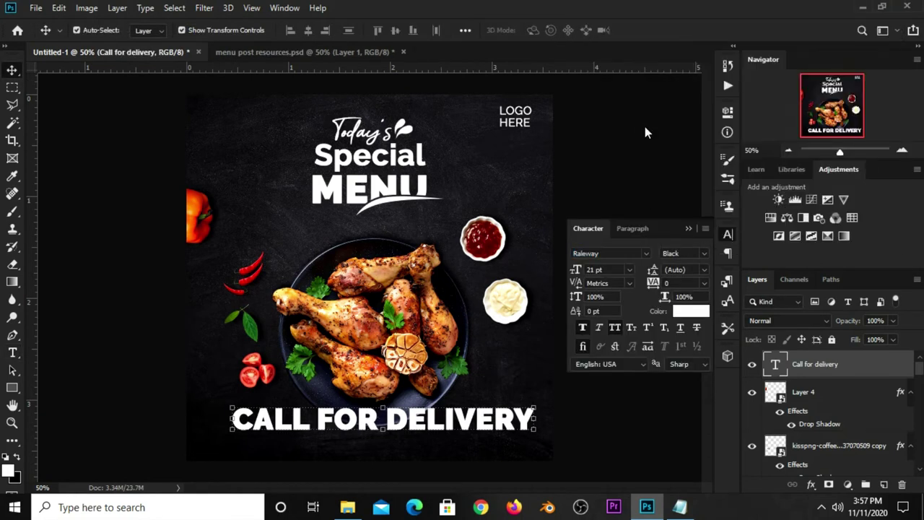
left_click(646, 254)
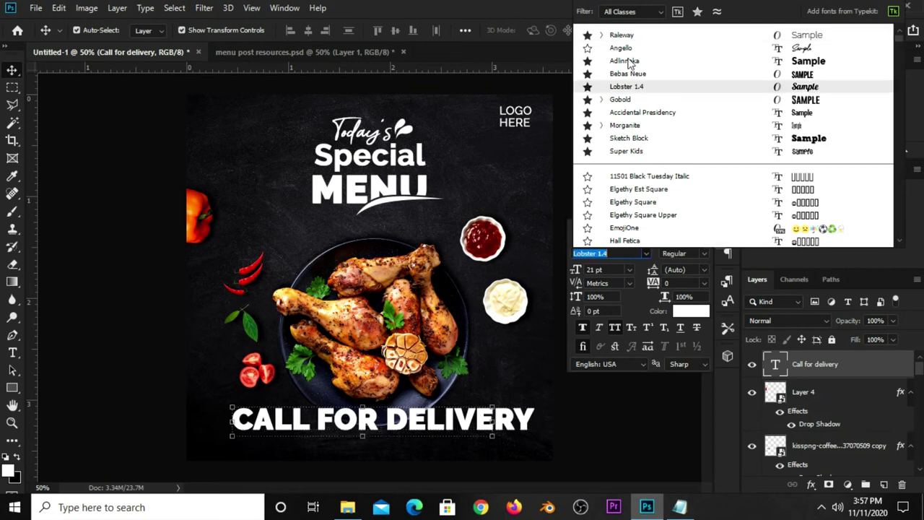
left_click(626, 61)
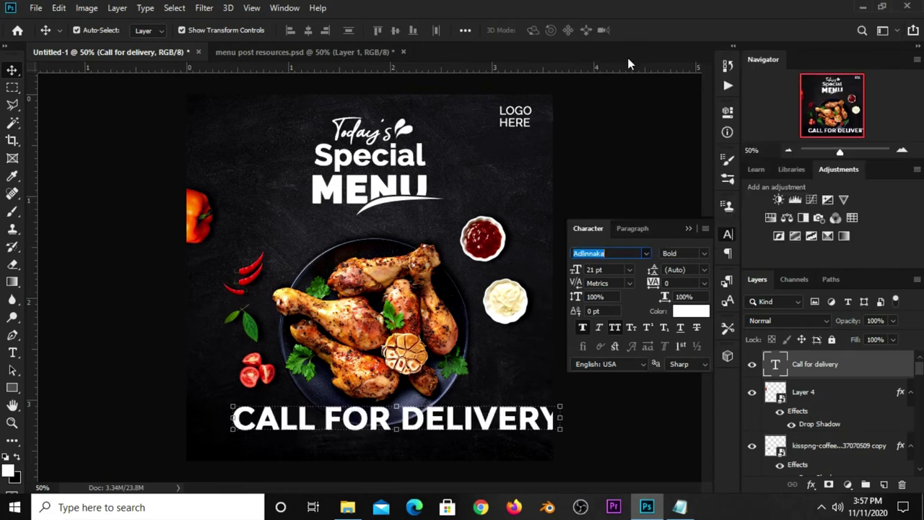
left_click(615, 329)
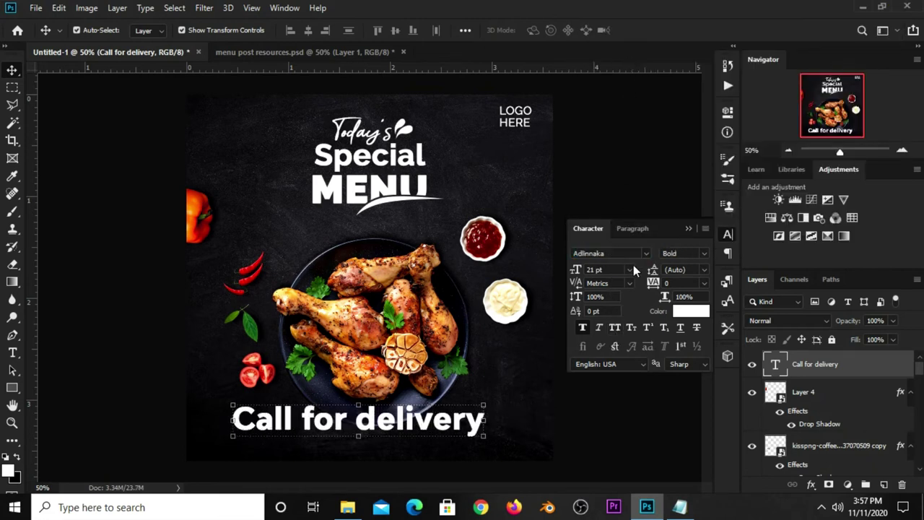
left_click(630, 269)
left_click(610, 301)
left_click(630, 270)
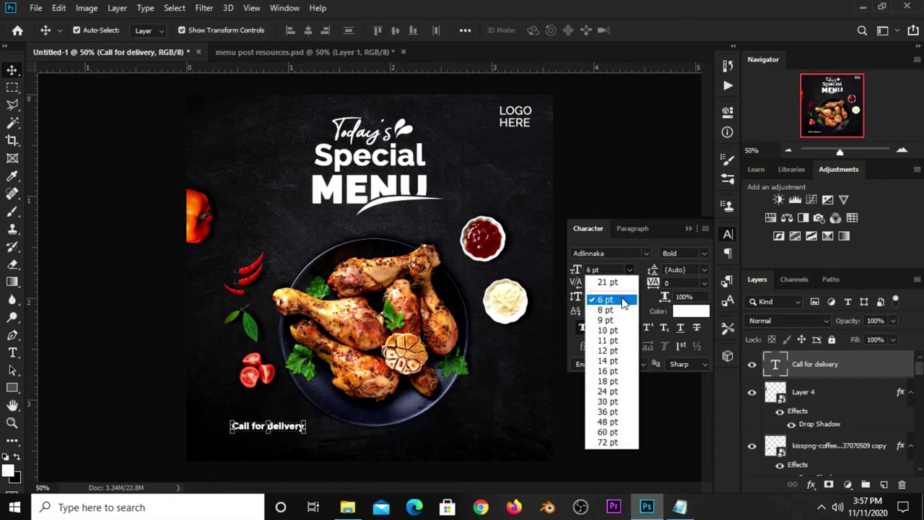
left_click(616, 323)
- Move 'Call for delivery' left and scale it down to about 6.57 pt
left_click_drag(287, 425, 263, 420)
double_click(281, 421)
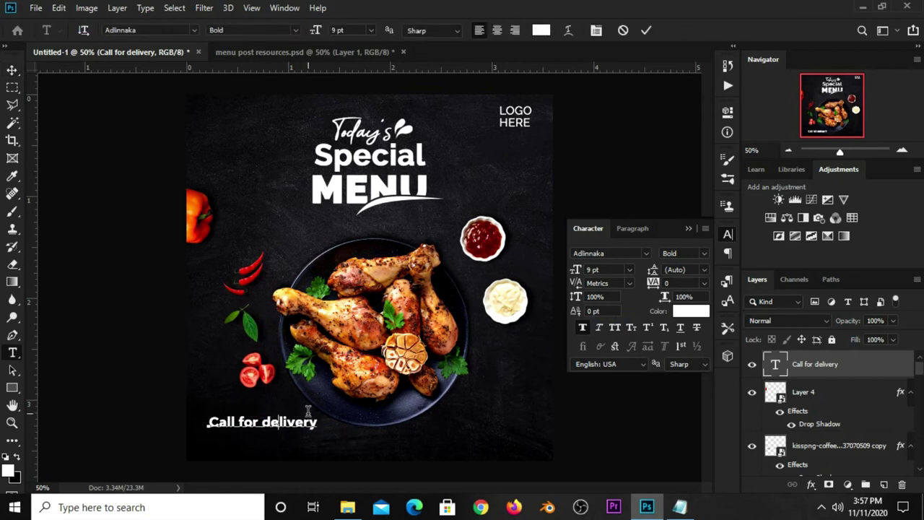
left_click(648, 30)
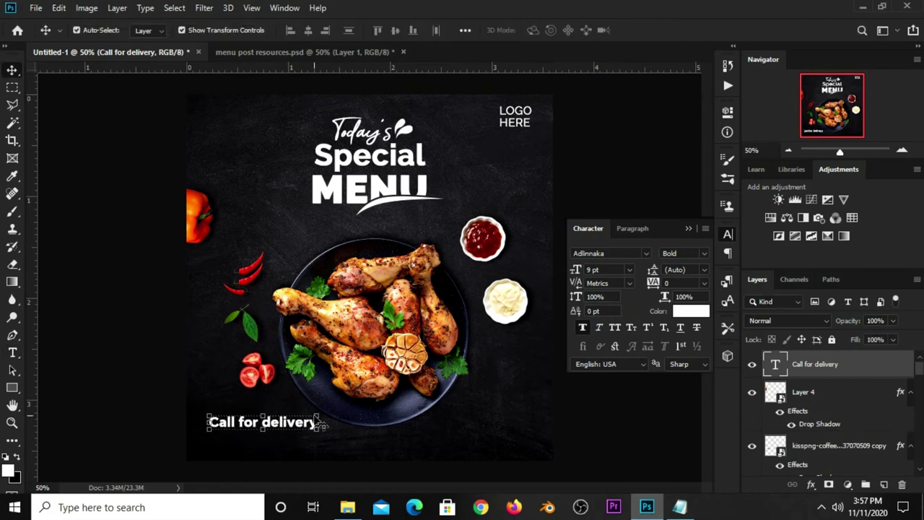
key("ctrl+t")
left_click_drag(318, 430, 290, 426)
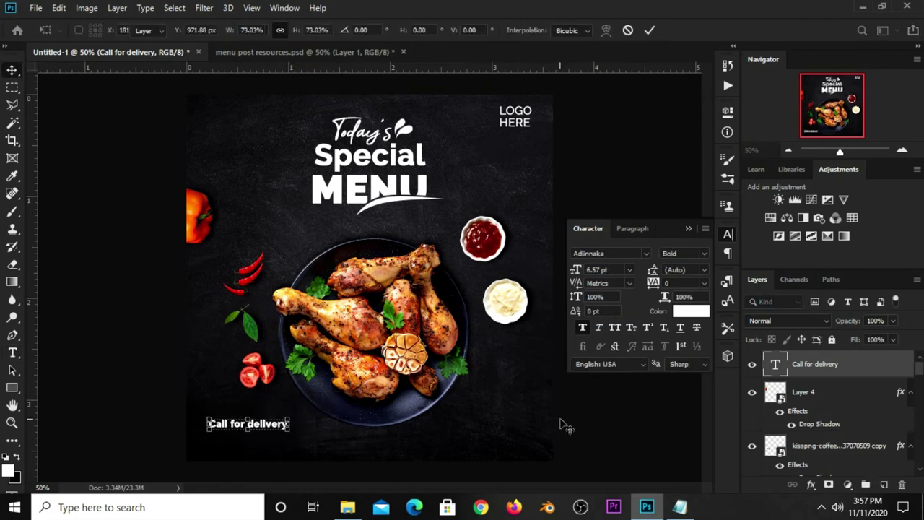
key("Return")
left_click(679, 506)
- Paste the delivery phone number from Notepad as a new text line below 'Call for delivery'
left_click_drag(541, 366, 492, 361)
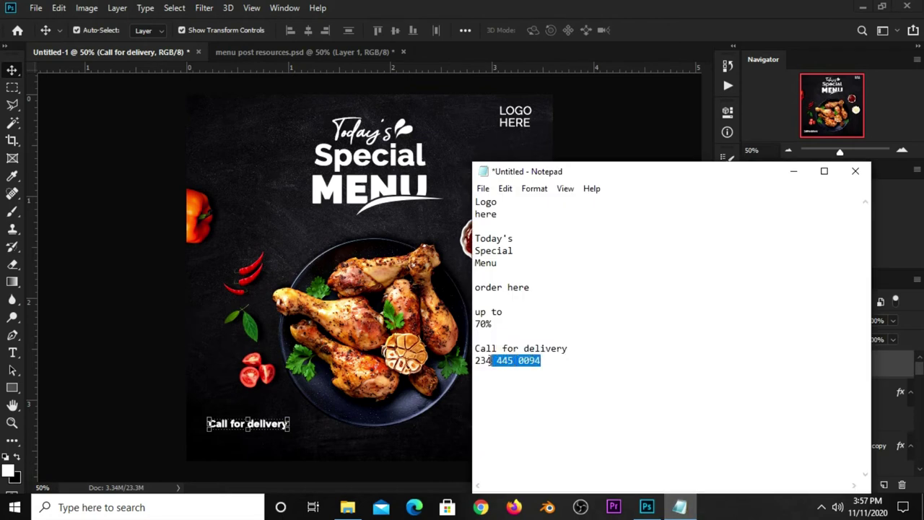
right_click(476, 359)
left_click(519, 191)
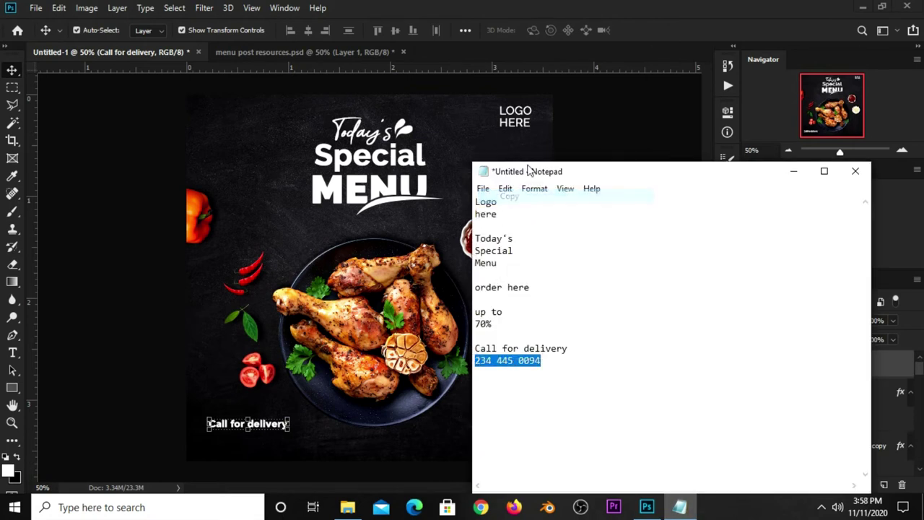
left_click(622, 52)
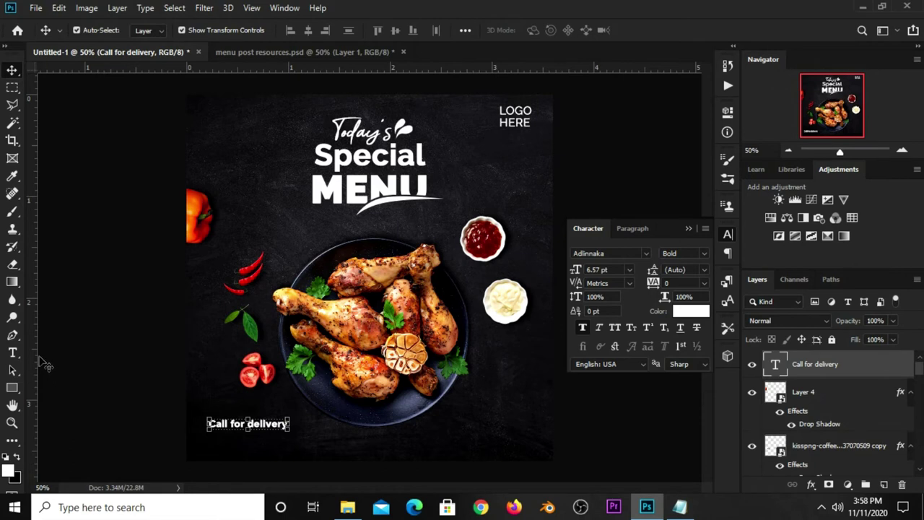
right_click(12, 353)
left_click(62, 353)
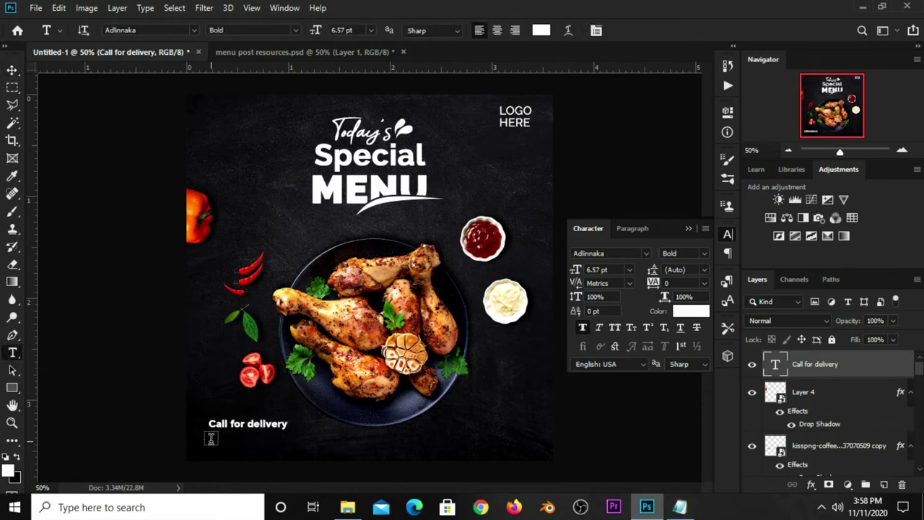
left_click(211, 438)
key("ctrl+v")
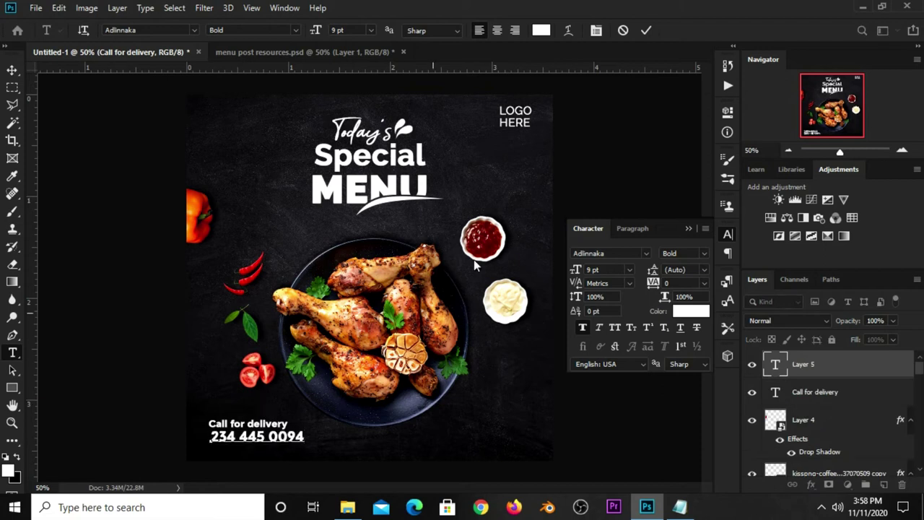
left_click(646, 30)
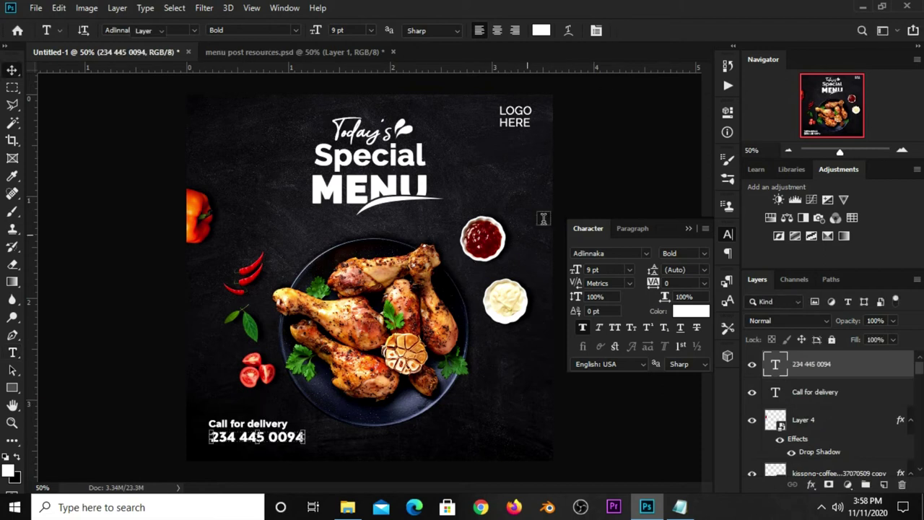
- Nudge 'Call for delivery' right and up to centre it above the number, and start rescaling it
key("v")
left_click(223, 421)
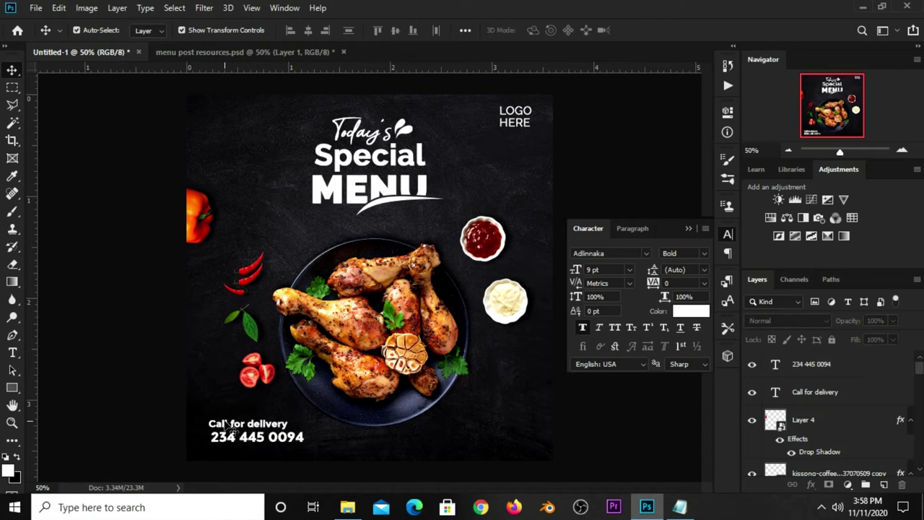
key("Right")
key("Right")
key("Right")
key("Right")
key("Right")
key("Right")
key("Up")
key("Up")
key("Up")
key("Right")
key("Right")
key("Right")
key("Up")
key("Up")
key("Up")
key("ctrl+t")
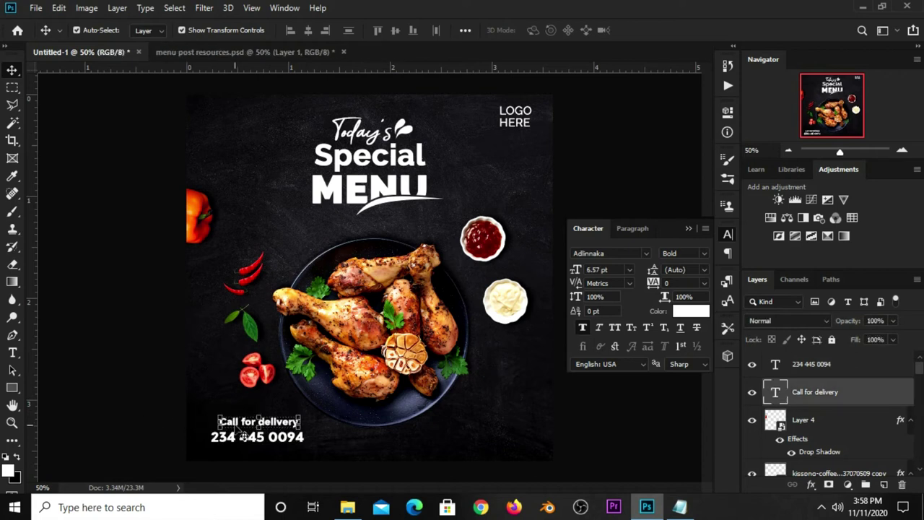
left_click(268, 52)
- Place the white hand-drawn arrow at the post's lower right, enlarged to about 125% and tilted
left_click(533, 349)
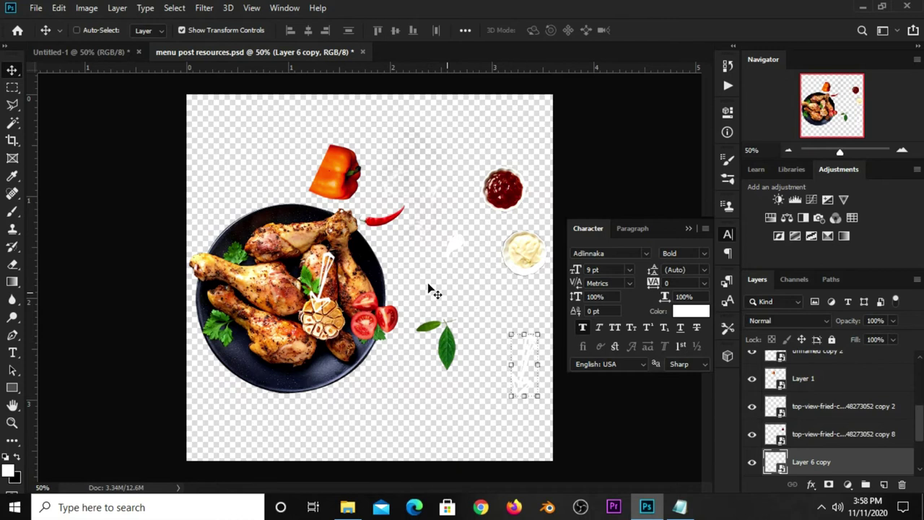
left_click_drag(100, 82, 209, 195)
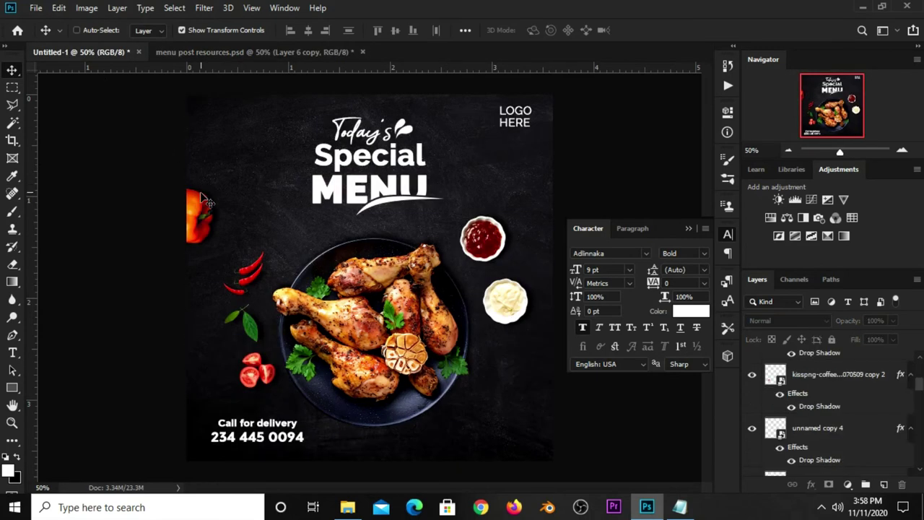
key("ctrl+t")
mouse_move(382, 278)
left_mouse_down()
mouse_move(437, 327)
mouse_move(390, 317)
left_mouse_up()
mouse_move(398, 261)
left_mouse_down()
mouse_move(520, 357)
mouse_move(513, 372)
left_mouse_up()
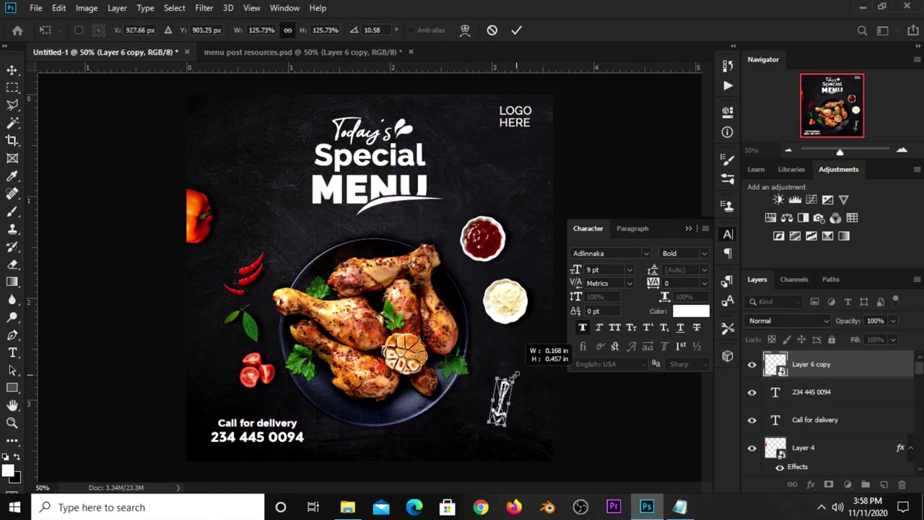
key("Return")
left_click_drag(525, 387, 586, 417)
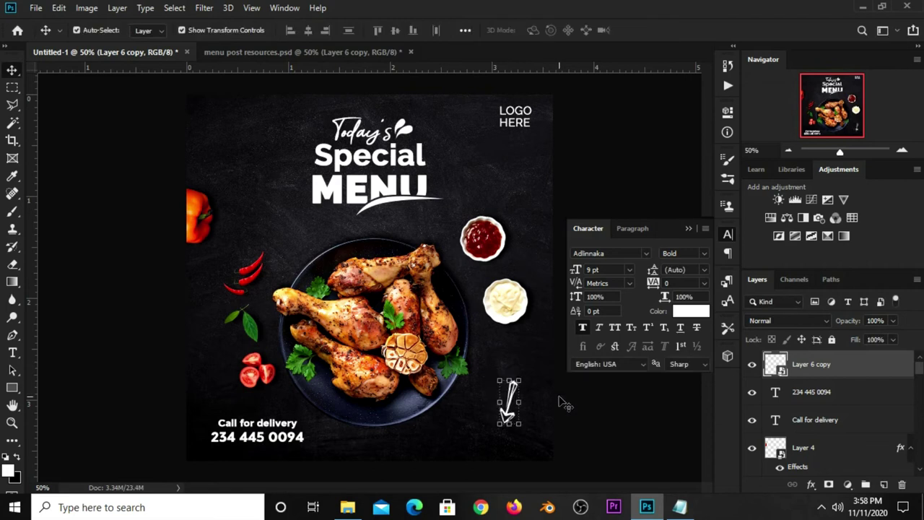
left_click(586, 418)
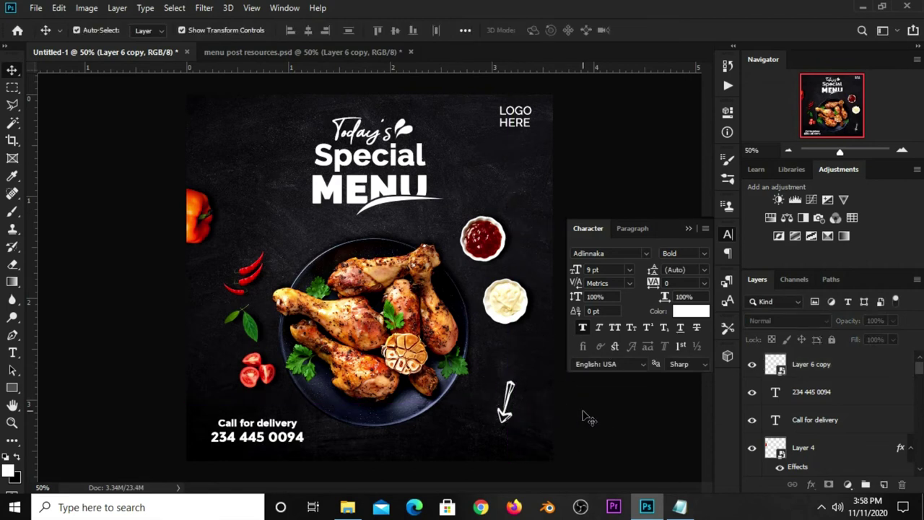
left_click(679, 507)
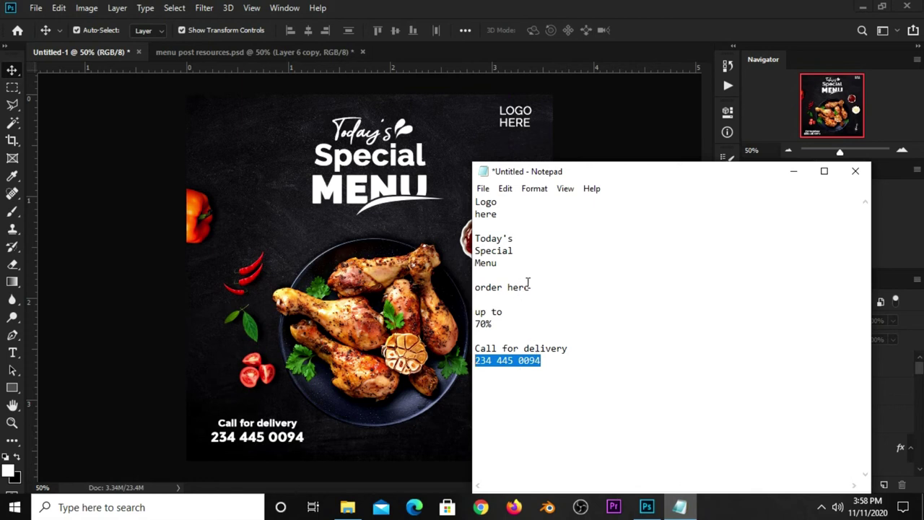
- Add 'order here' as a new text line beneath the arrow
left_click_drag(528, 282, 480, 287)
right_click(476, 287)
left_click(517, 333)
left_click(577, 139)
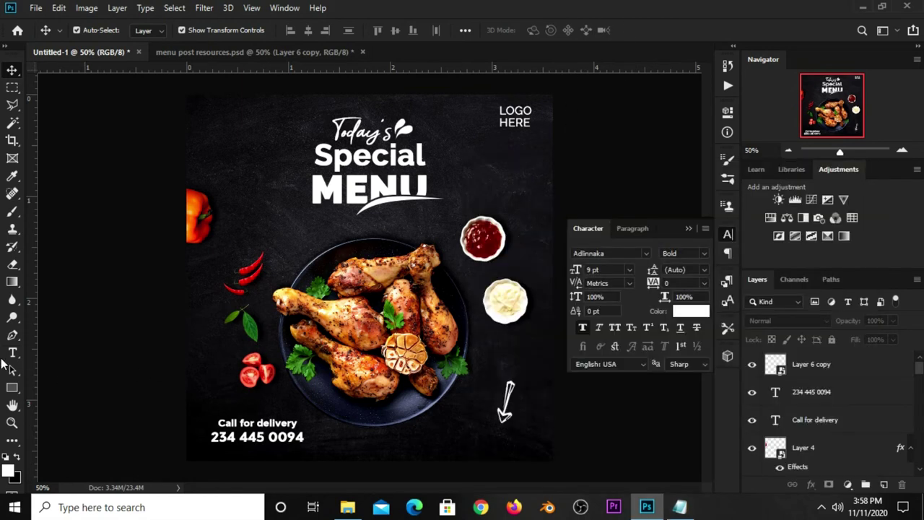
left_click_drag(12, 352, 65, 353)
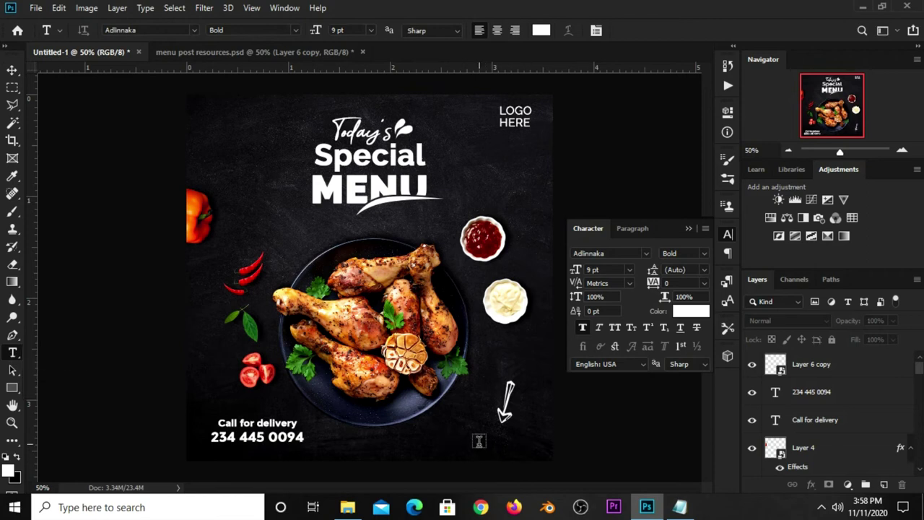
left_click(479, 441)
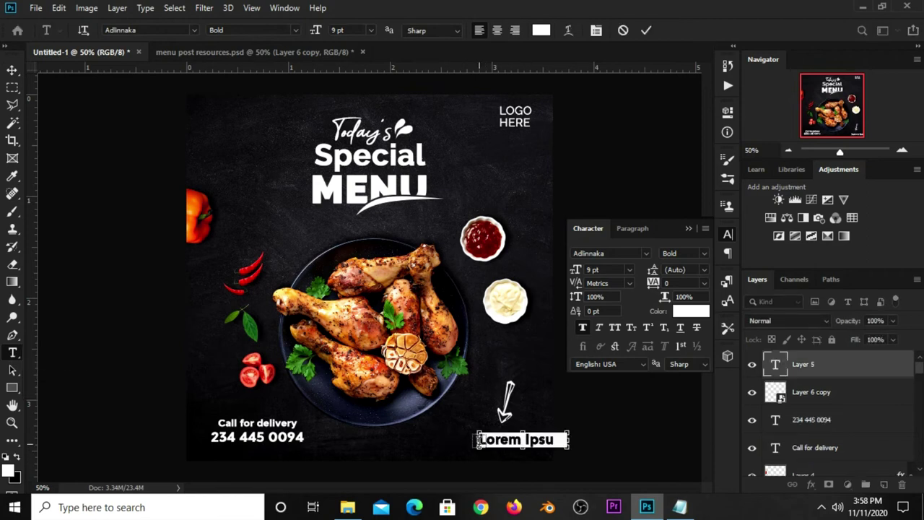
type("order here")
left_click(647, 30)
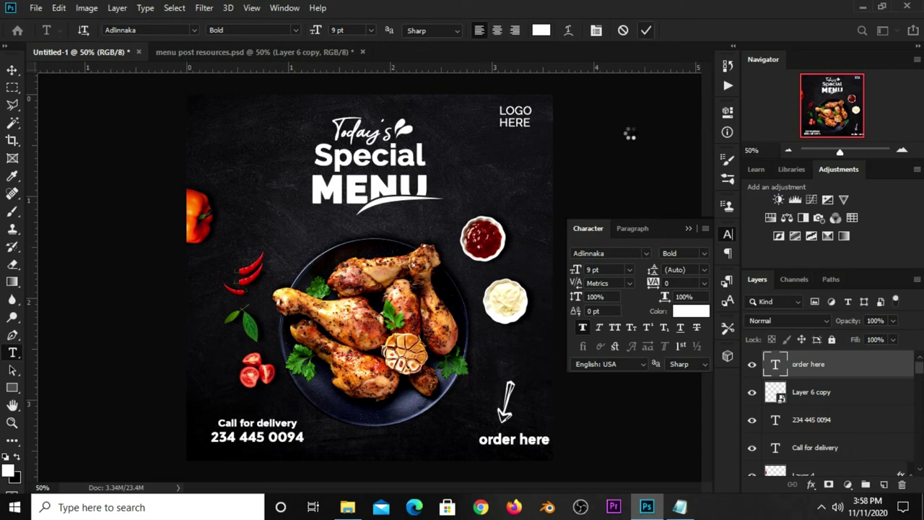
- Make 'ORDER HERE' all caps at 6 pt and centre it under the arrow
left_click(612, 333)
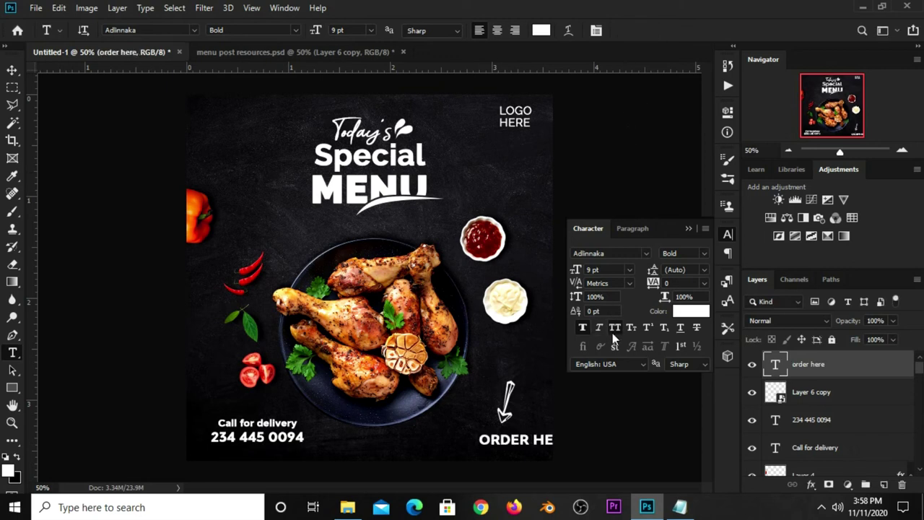
left_click(629, 269)
left_click(616, 301)
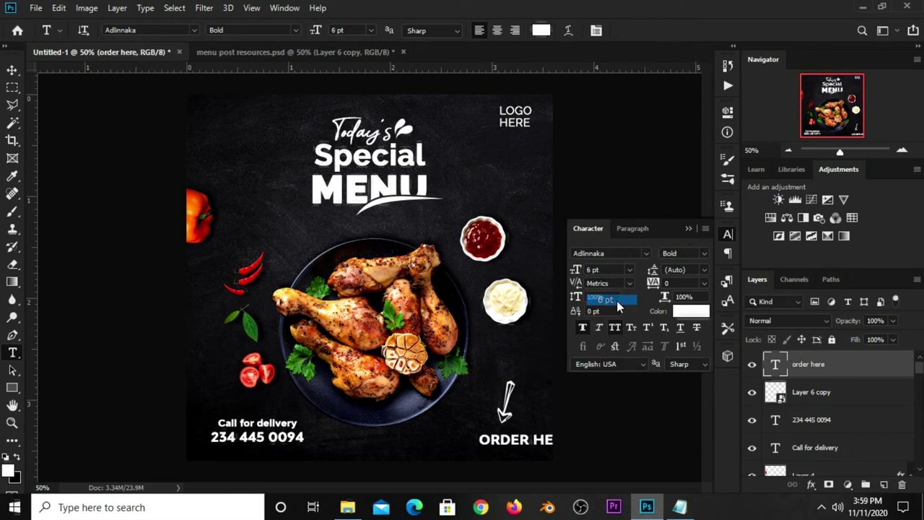
left_click(688, 228)
key("v")
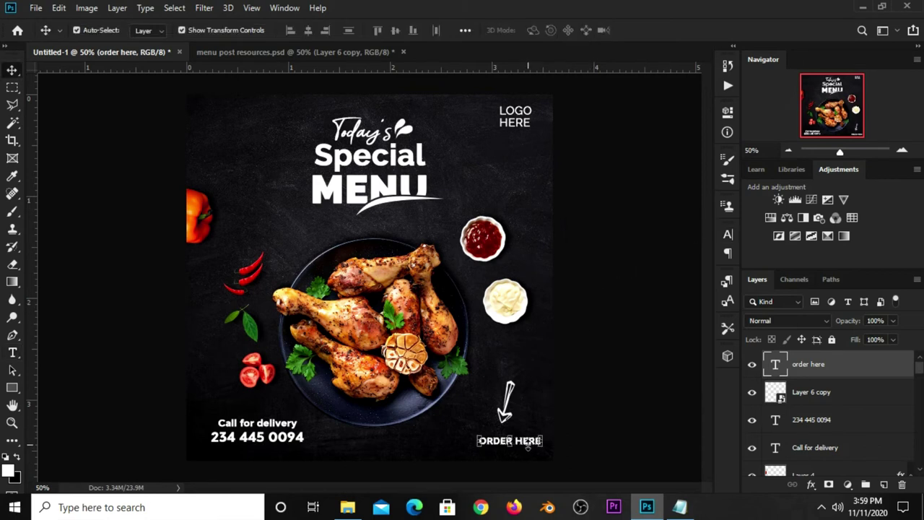
left_click_drag(528, 441, 519, 436)
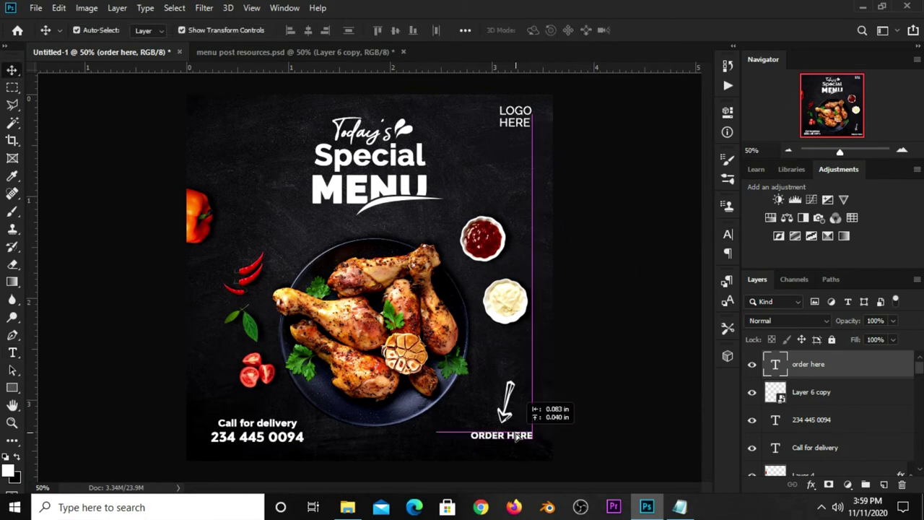
left_click(594, 407)
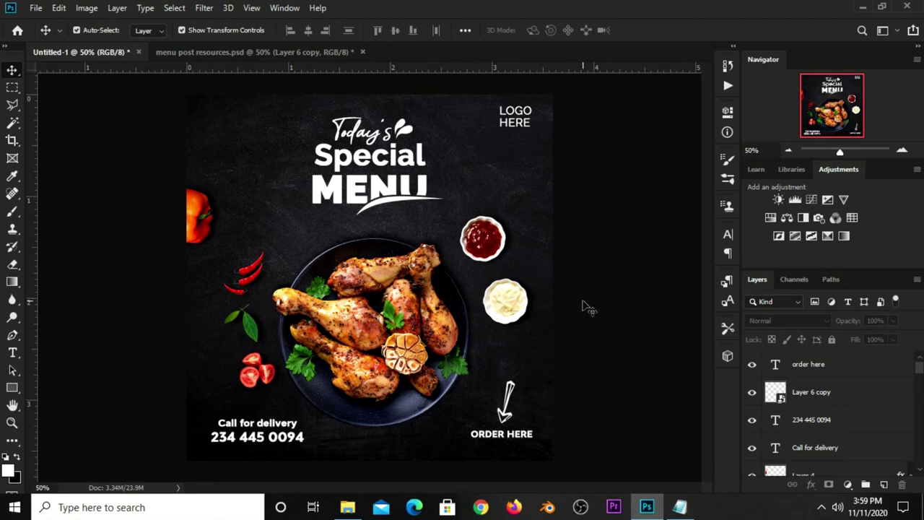
- Draw a circle with the Ellipse Tool over the lower right of the plate
left_click(13, 388)
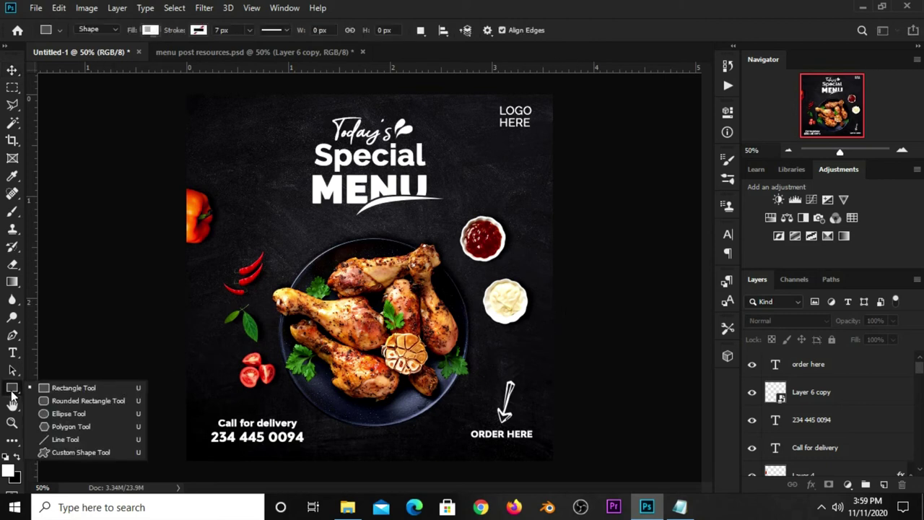
left_click(64, 414)
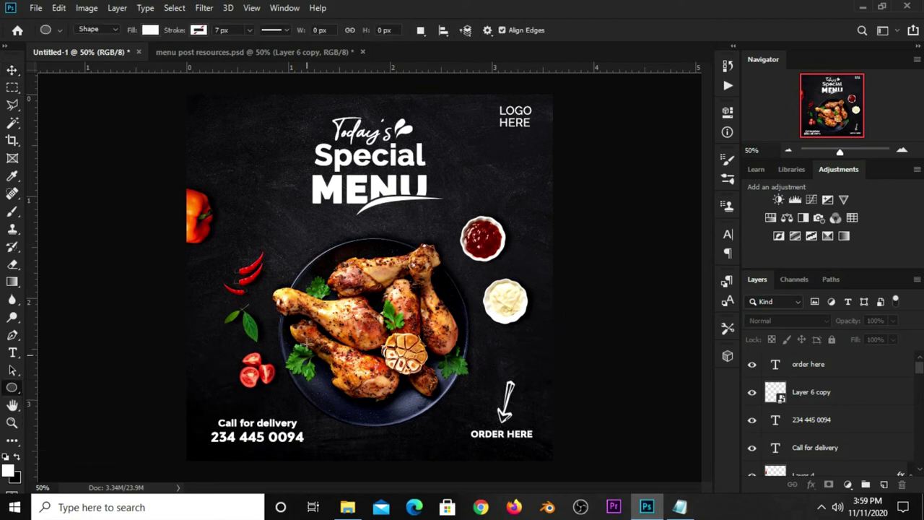
left_click_drag(354, 316, 610, 475)
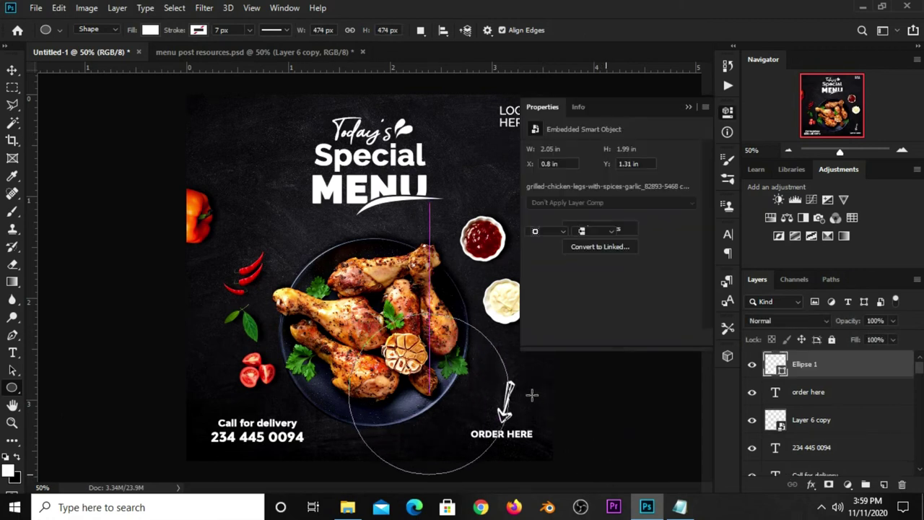
- Give the circle no fill and a white stroke about 73 px thick
left_click(535, 214)
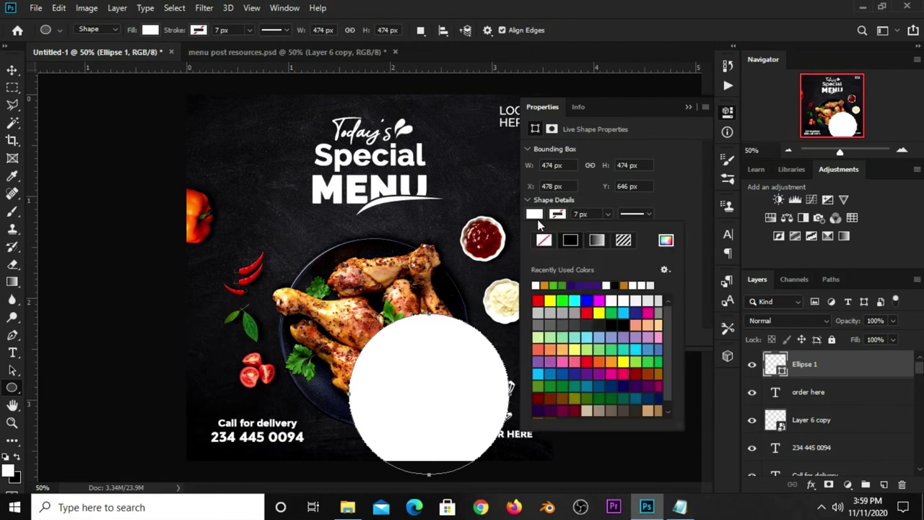
left_click(544, 240)
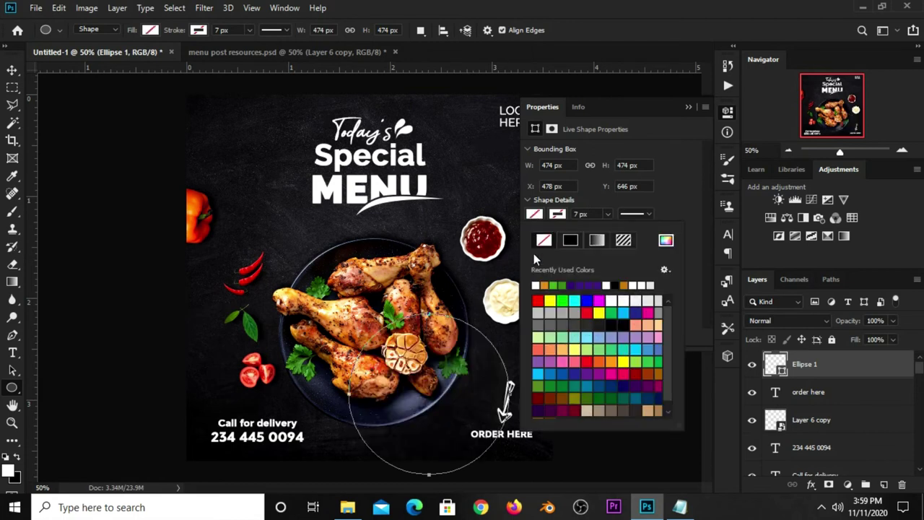
left_click(536, 284)
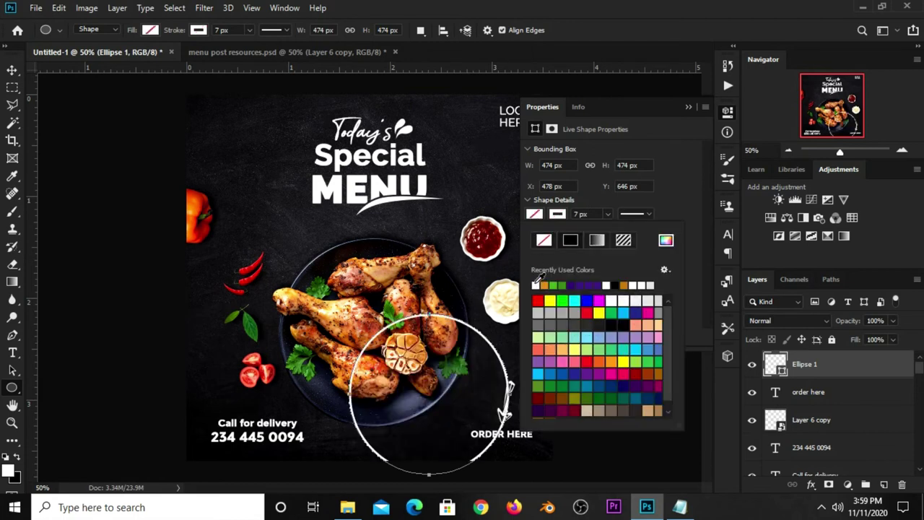
left_click(608, 214)
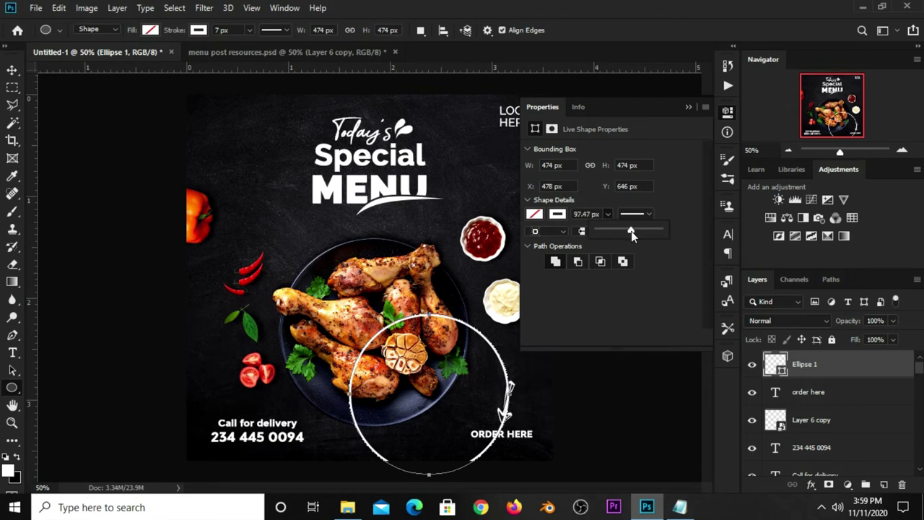
left_click_drag(631, 231, 616, 234)
left_click(587, 214)
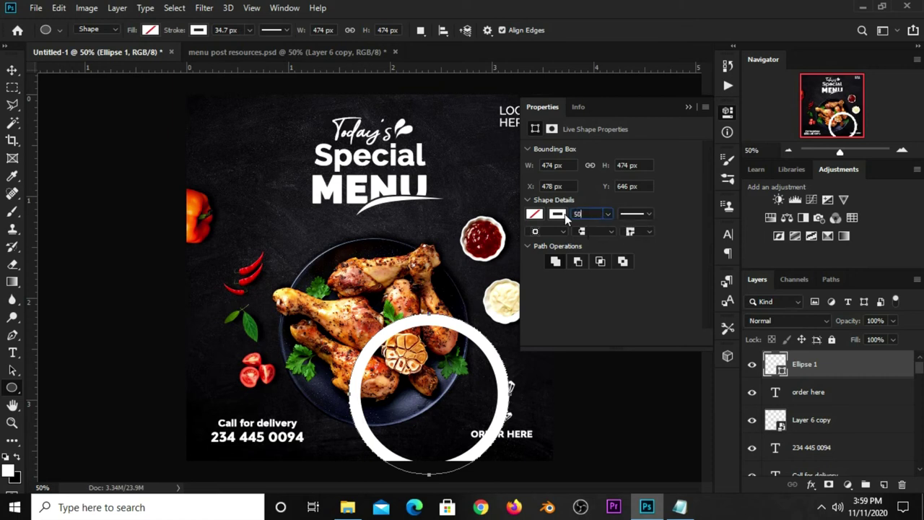
key("Return")
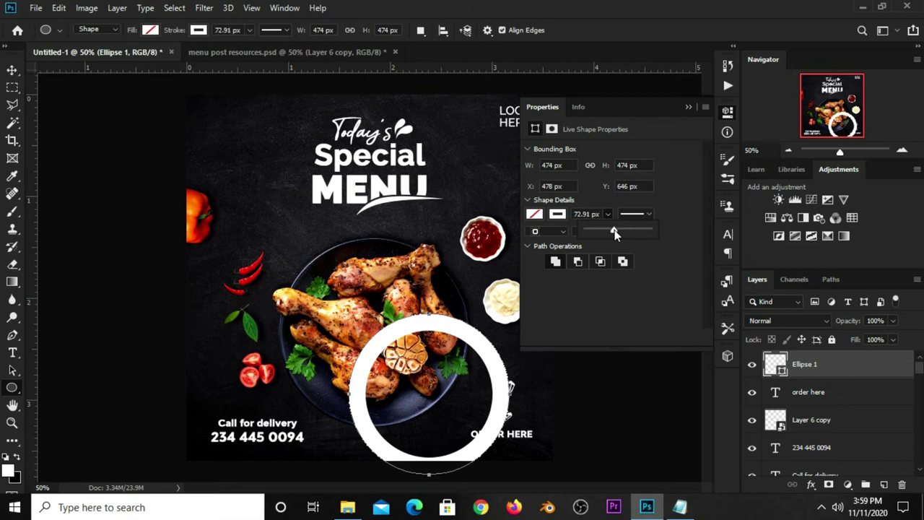
left_click(687, 109)
- Scale the white ring up to about 158% and reposition it lower
key("v")
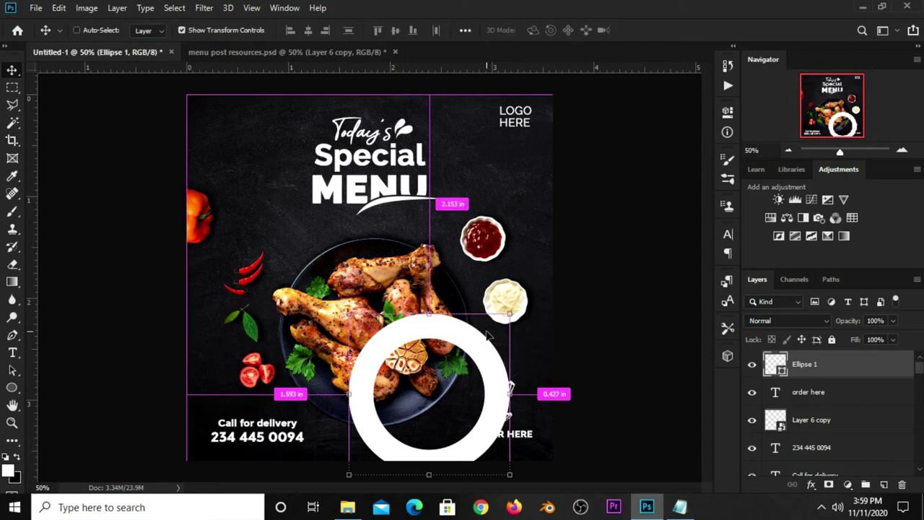
key("ctrl+t")
left_click_drag(508, 316, 556, 232)
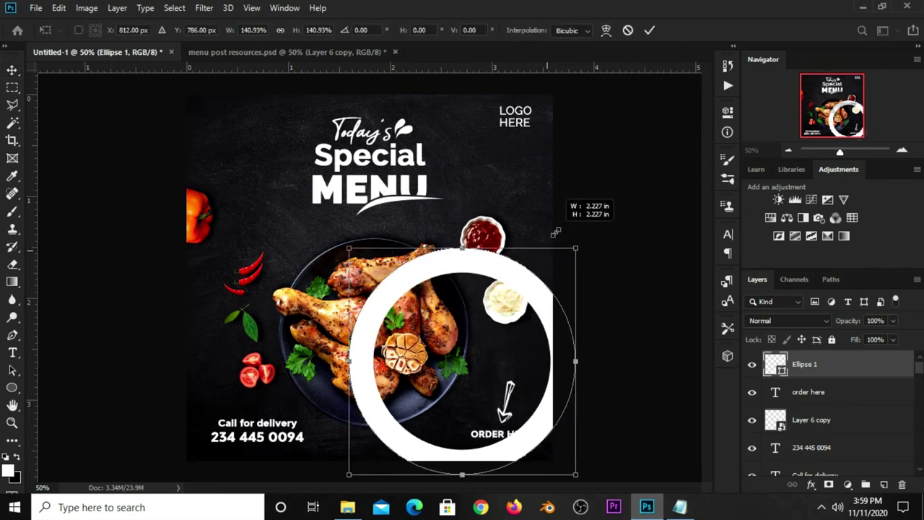
left_click_drag(479, 264, 499, 290)
left_click_drag(559, 274, 588, 247)
left_click_drag(490, 273, 490, 306)
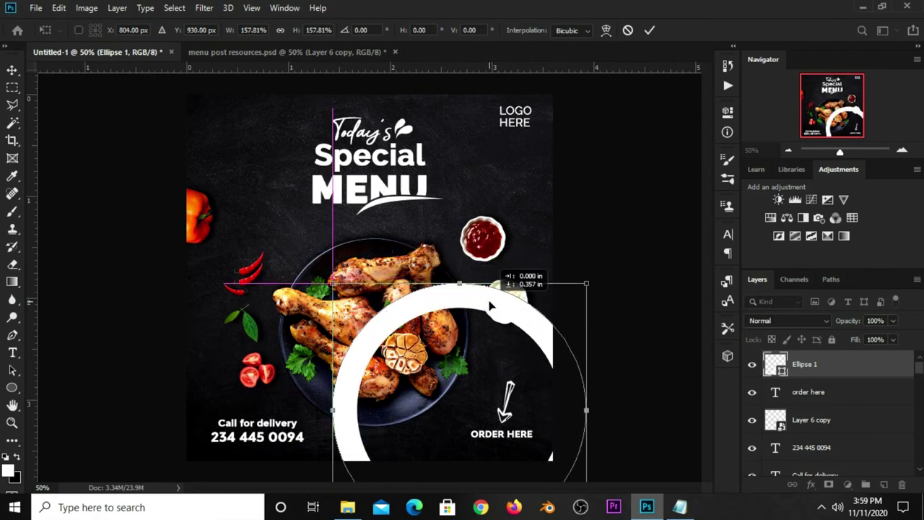
key("Return")
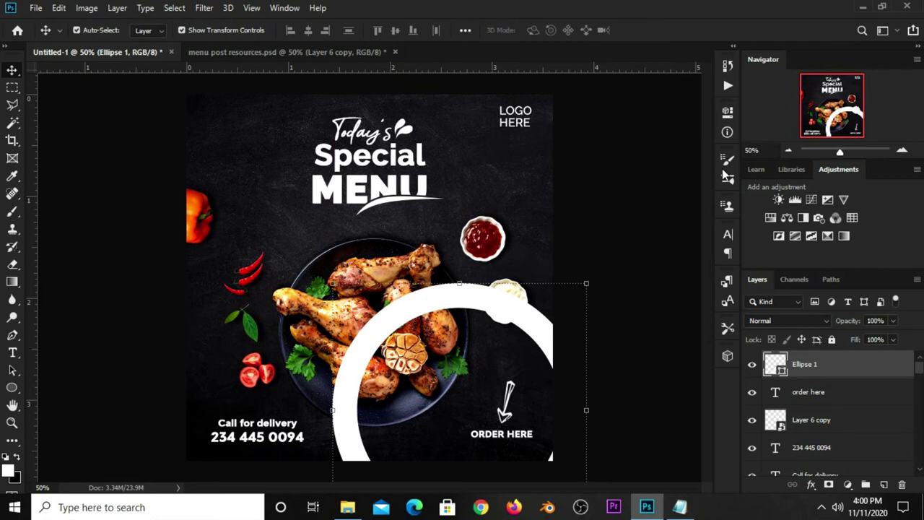
- Thicken the ring's stroke to 111.11 px, shift it right, and move its layer down
left_click(723, 118)
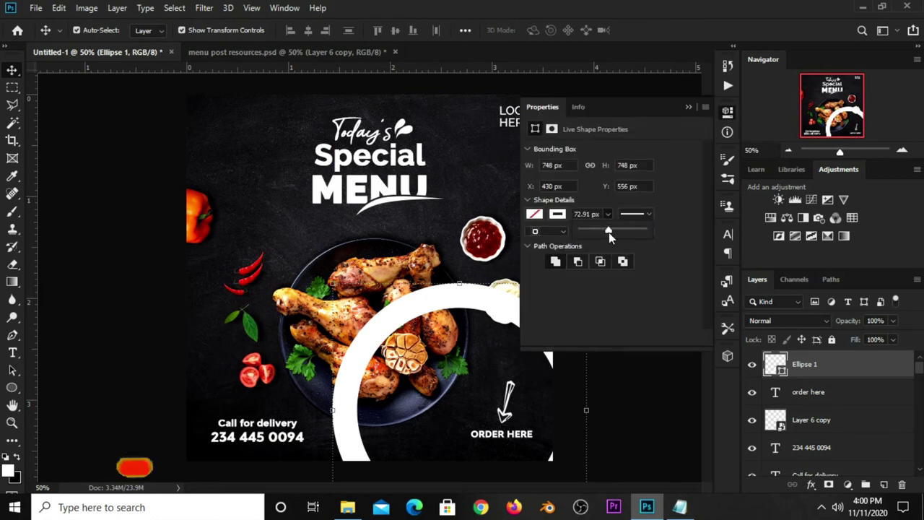
left_click_drag(612, 233, 619, 232)
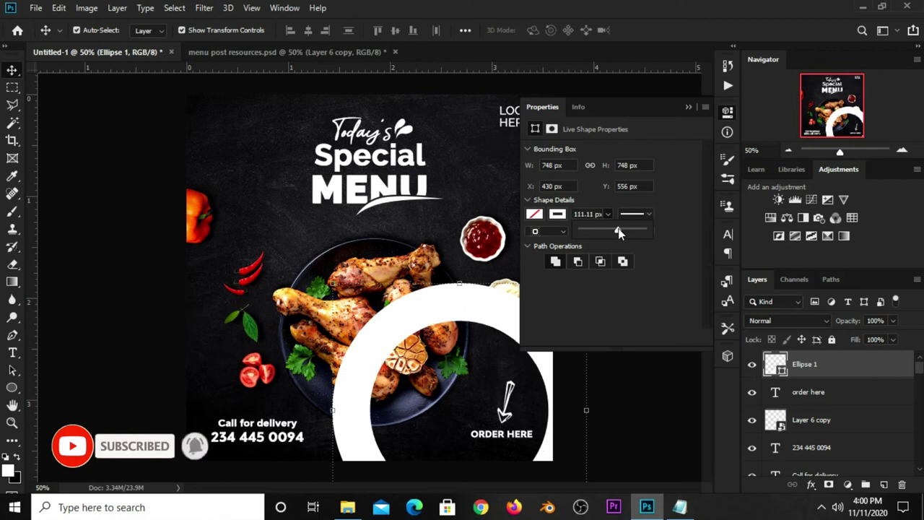
left_click(690, 106)
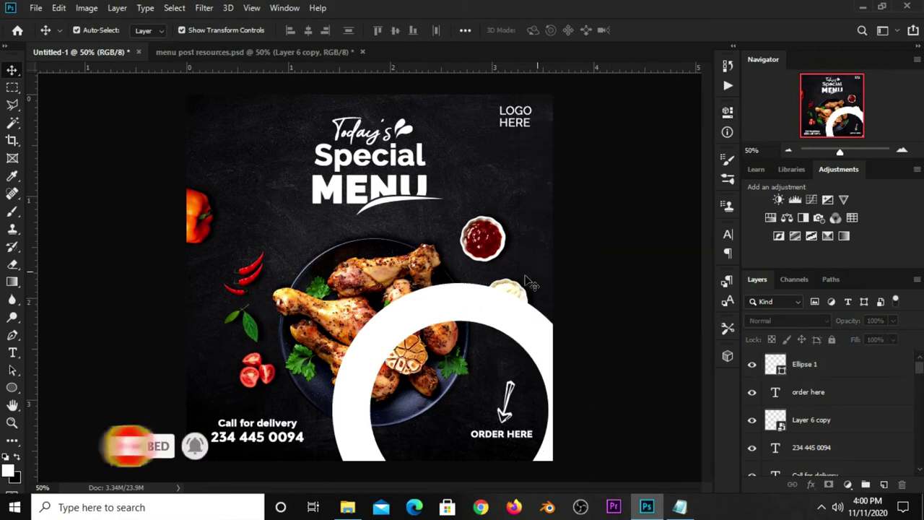
left_click_drag(477, 313, 508, 303)
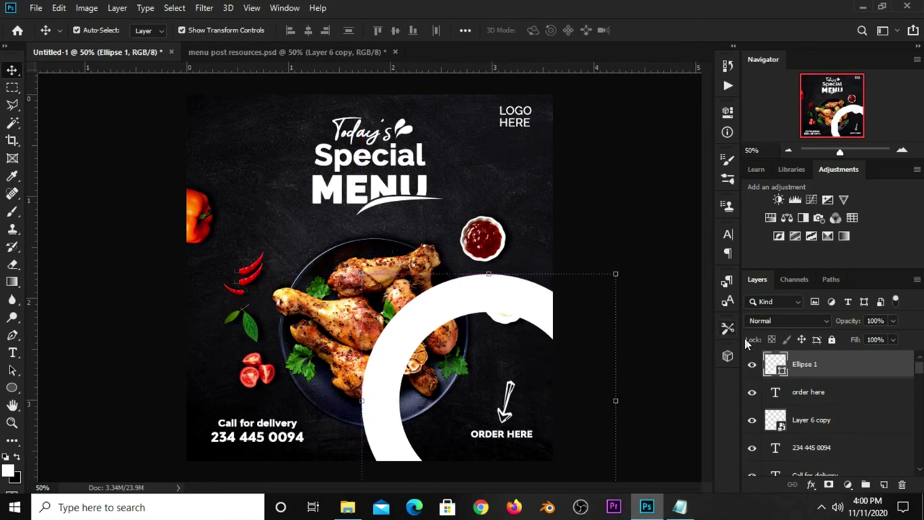
mouse_move(815, 364)
left_mouse_down()
mouse_move(809, 496)
mouse_move(807, 490)
left_mouse_up()
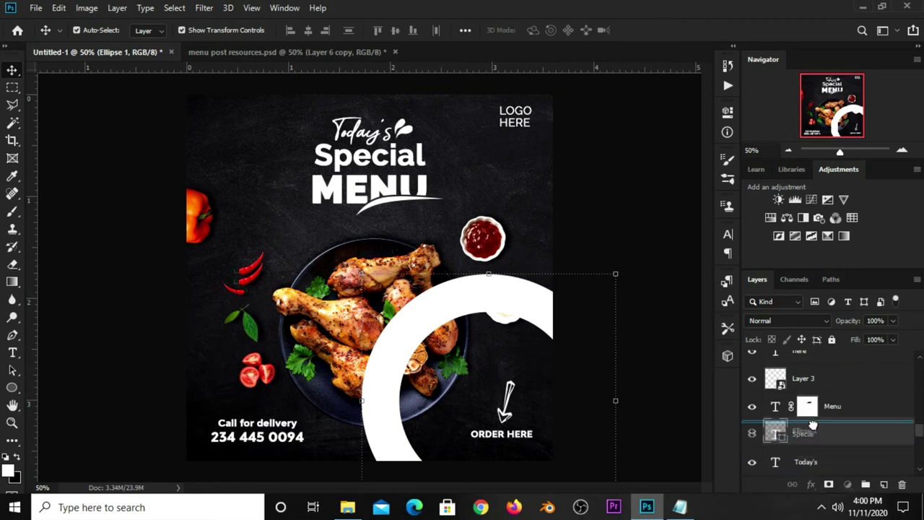
- Place Ellipse 1 below the chicken plate and convert it to a Smart Object
mouse_move(806, 489)
left_mouse_down()
mouse_move(808, 410)
mouse_move(808, 423)
left_mouse_up()
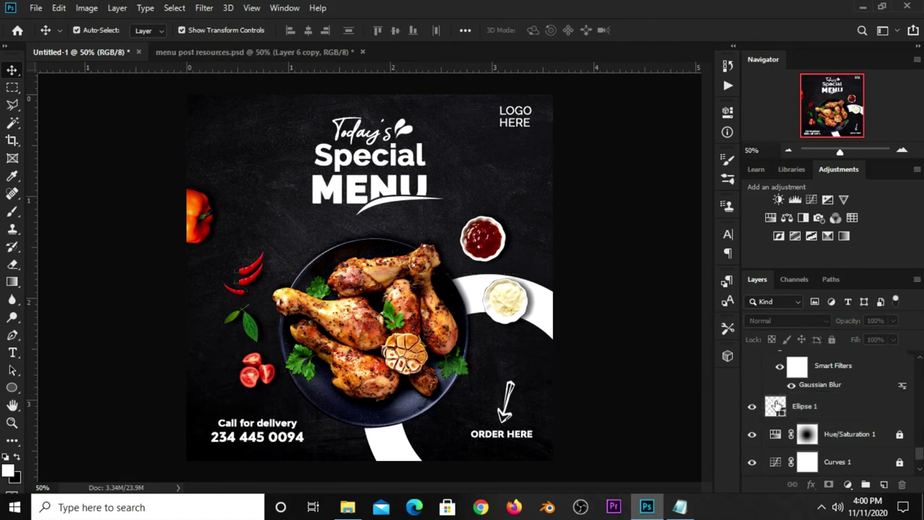
left_click(755, 409)
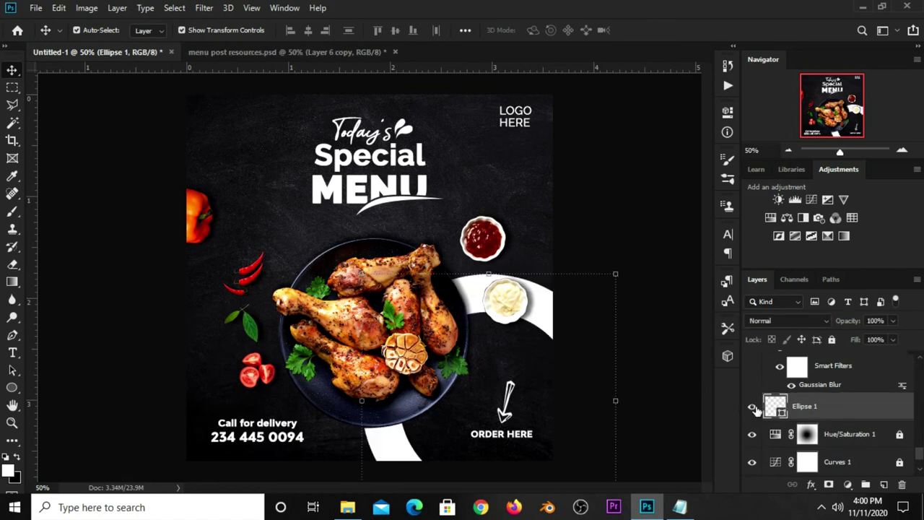
right_click(809, 409)
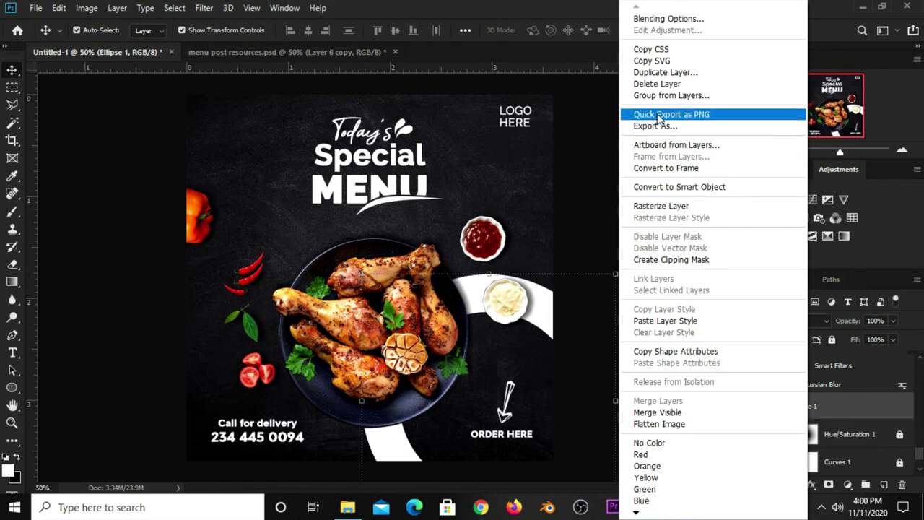
left_click(658, 187)
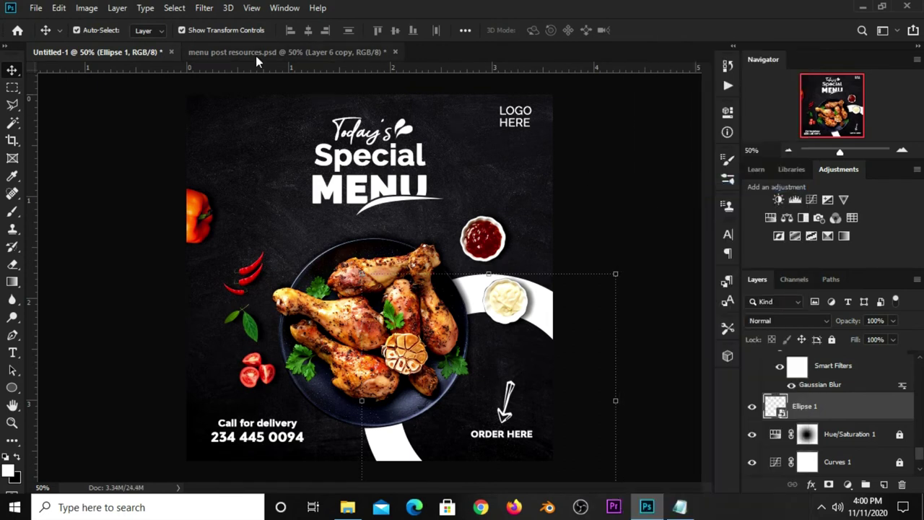
- Apply Add Noise at 22.52% to the ring and set its opacity to 22%
left_click(205, 8)
mouse_move(215, 200)
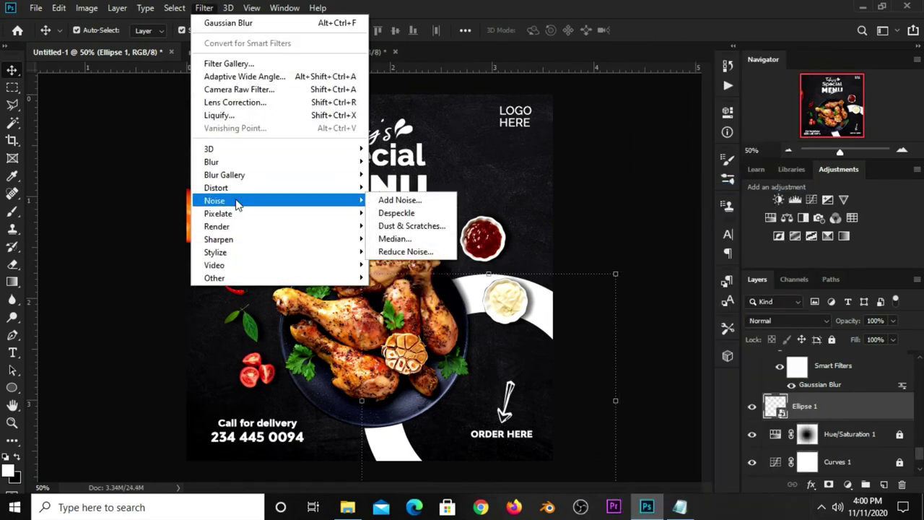
left_click(381, 199)
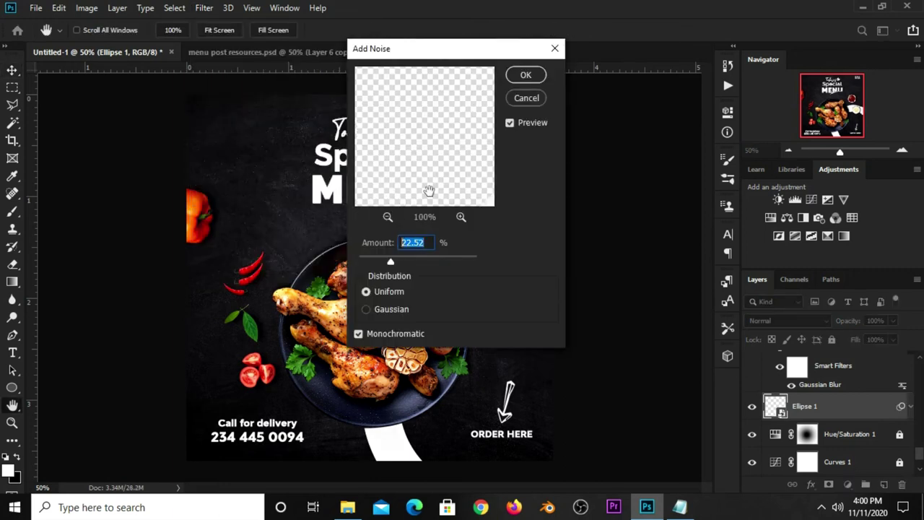
left_click(517, 75)
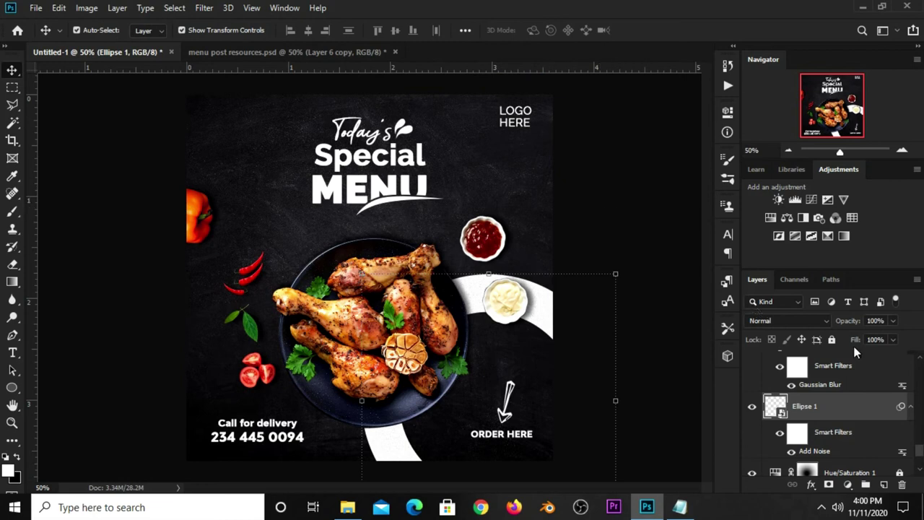
left_click_drag(863, 337, 858, 338)
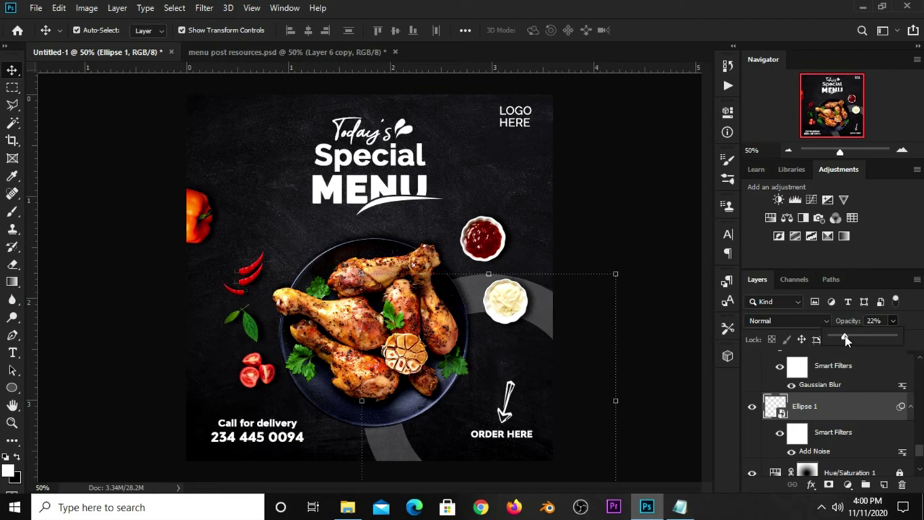
left_click(611, 217)
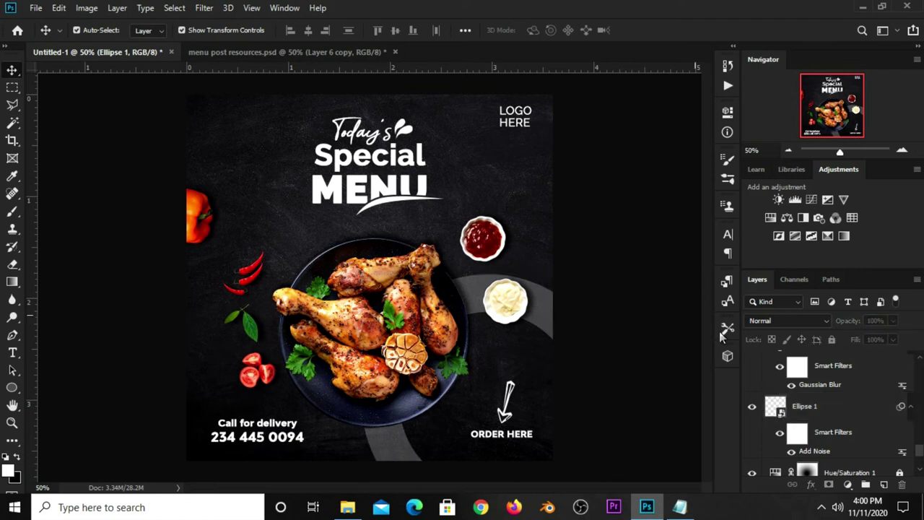
left_click(751, 407)
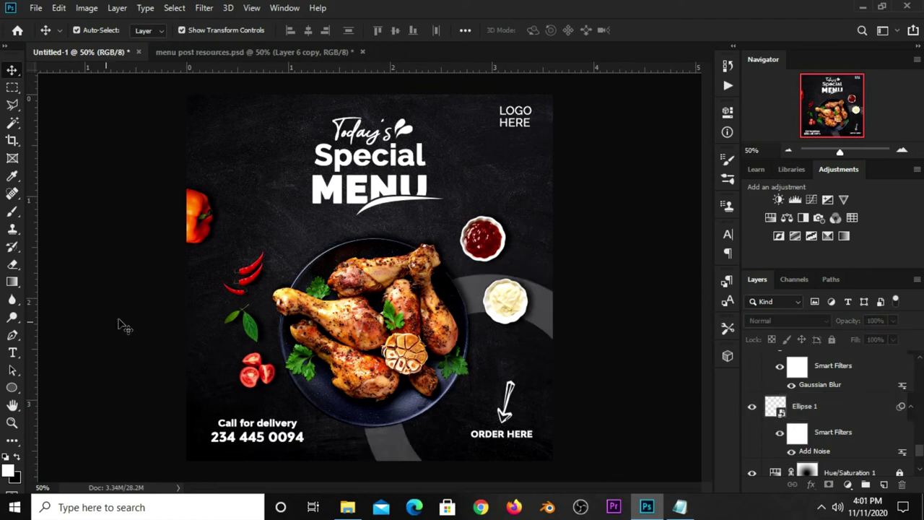
- Draw a new circle around the two sauce bowls with the Ellipse Tool
left_click(809, 408)
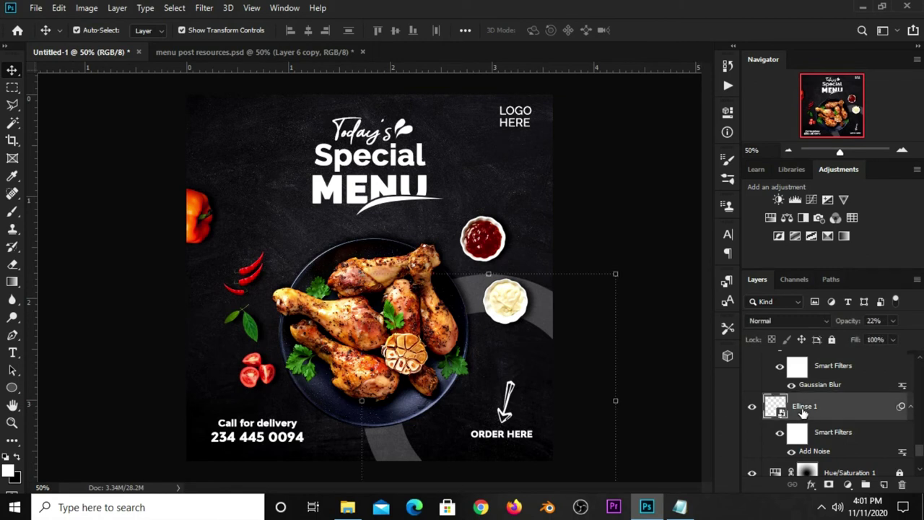
left_click(12, 388)
right_click(12, 388)
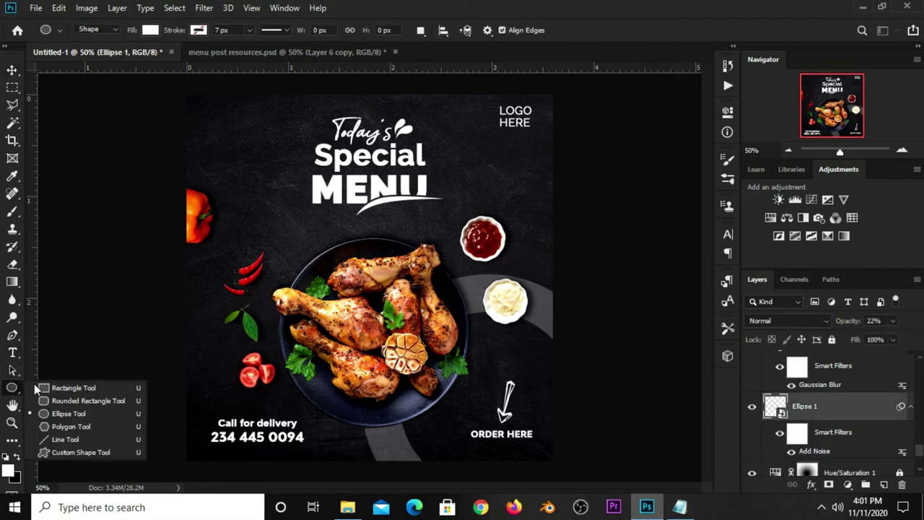
left_click(62, 415)
left_click_drag(580, 210, 427, 362)
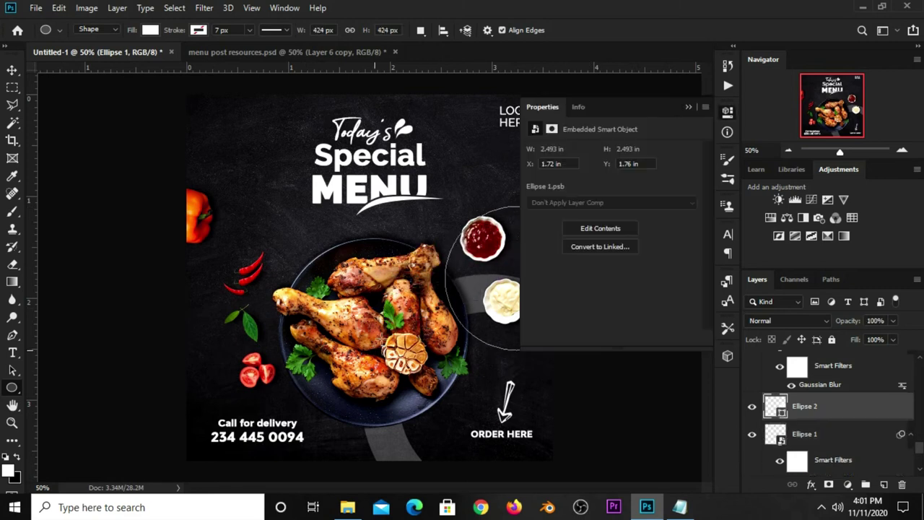
- Give Ellipse 2 no fill and a white stroke of about 95 px
left_click(540, 215)
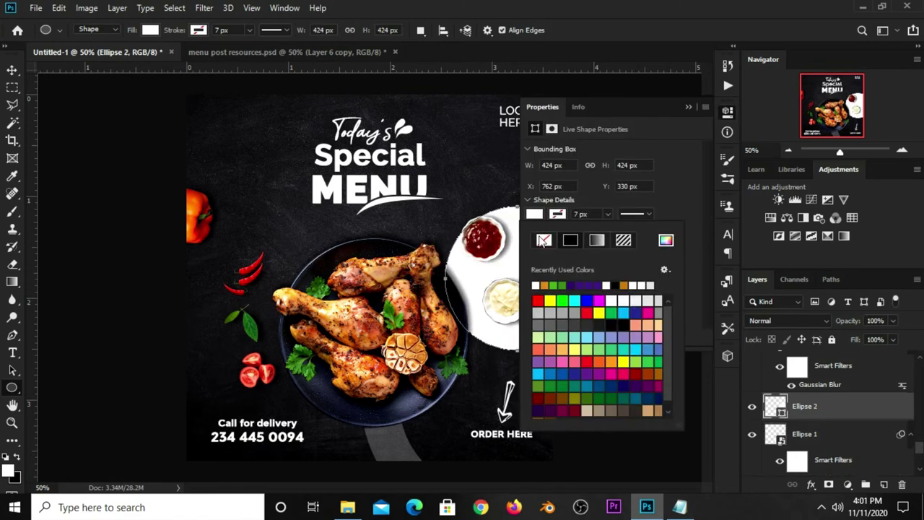
left_click(542, 239)
left_click(557, 214)
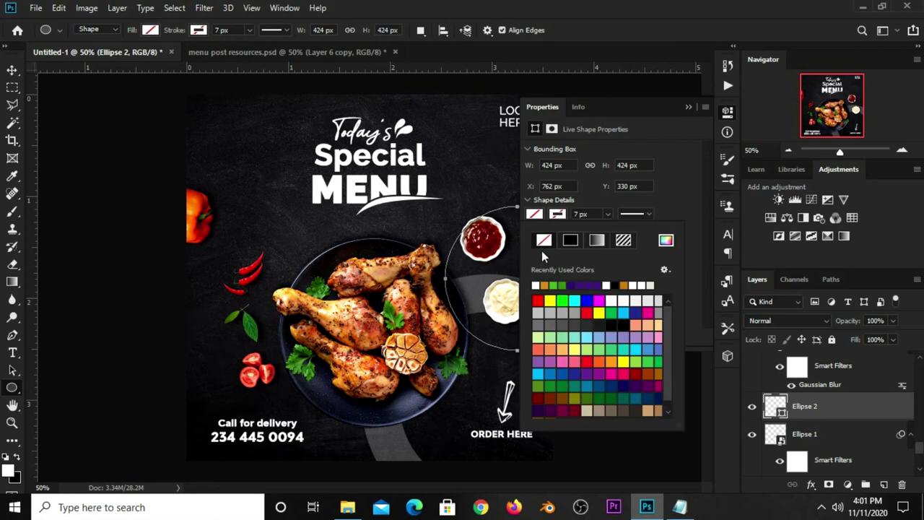
left_click(567, 239)
left_click(605, 214)
left_click_drag(598, 230, 626, 233)
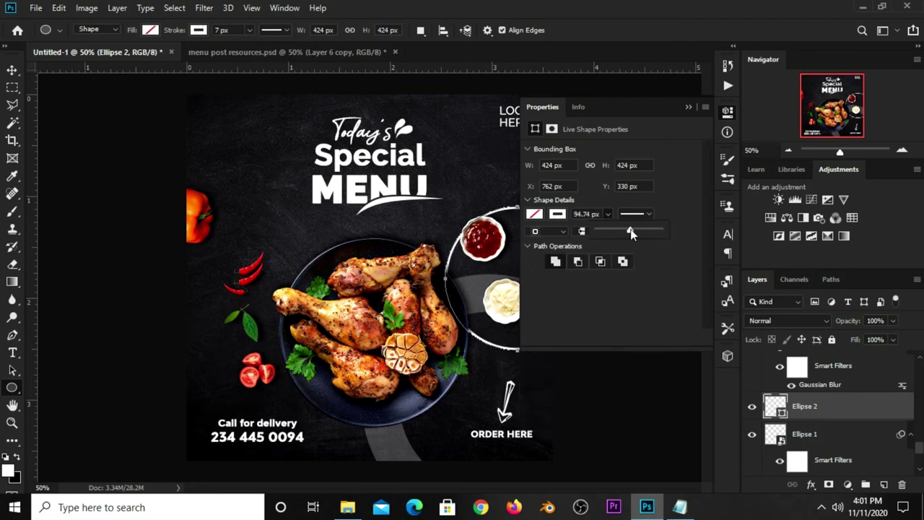
left_click(688, 106)
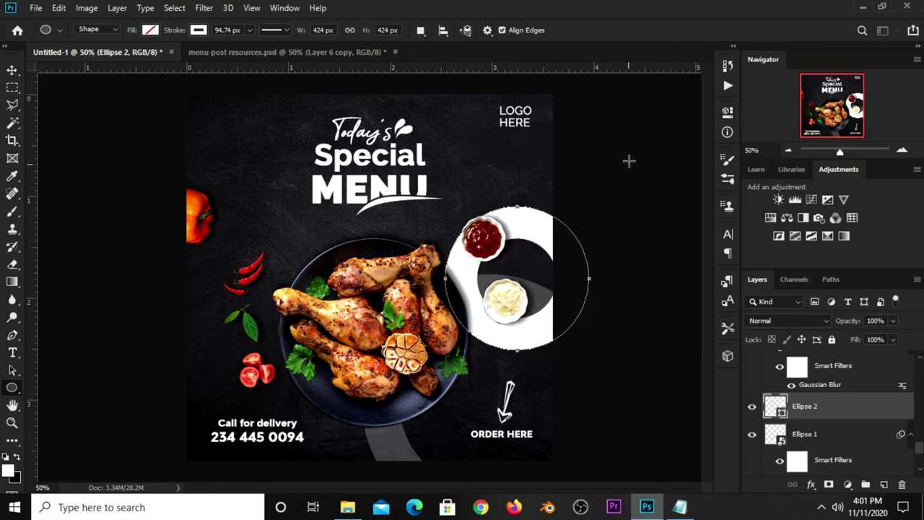
- Nudge the ring upward and enlarge it to about 107%
key("v")
mouse_move(535, 223)
left_mouse_down()
mouse_move(532, 208)
mouse_move(550, 212)
left_mouse_up()
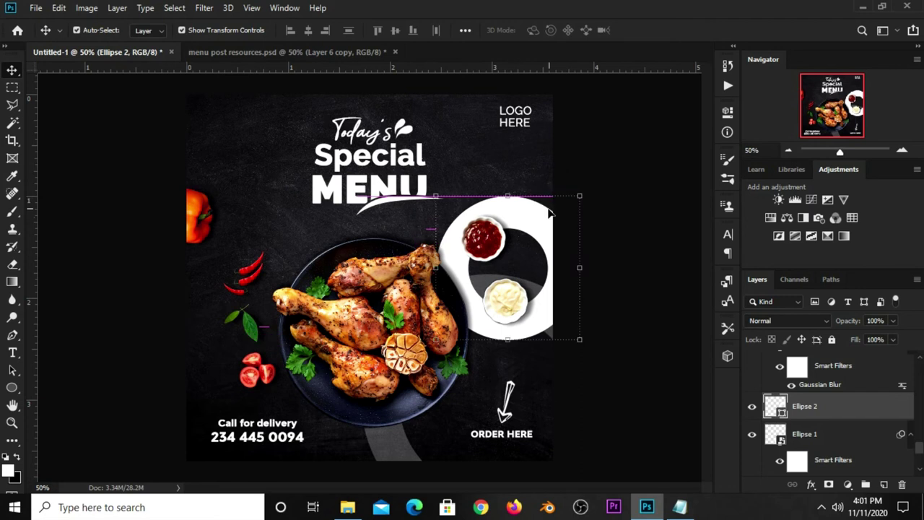
key("ctrl+t")
left_click_drag(579, 195, 590, 186)
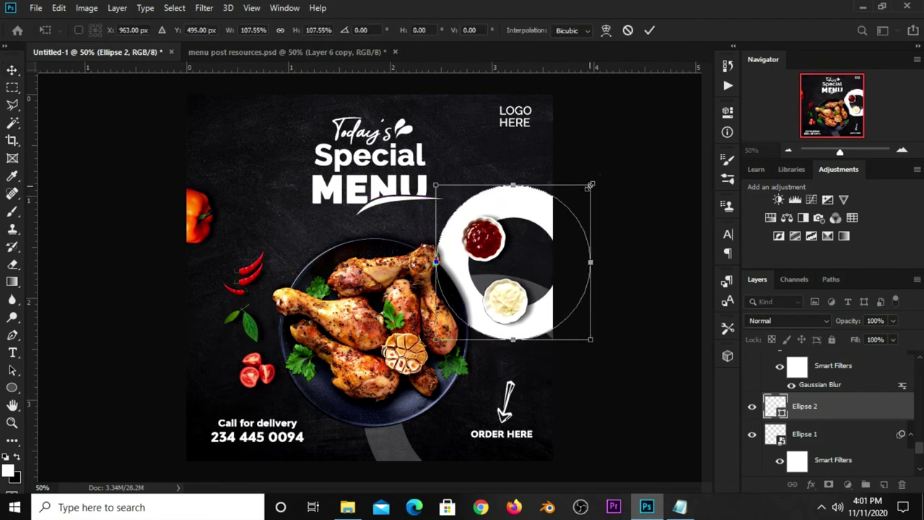
key("Return")
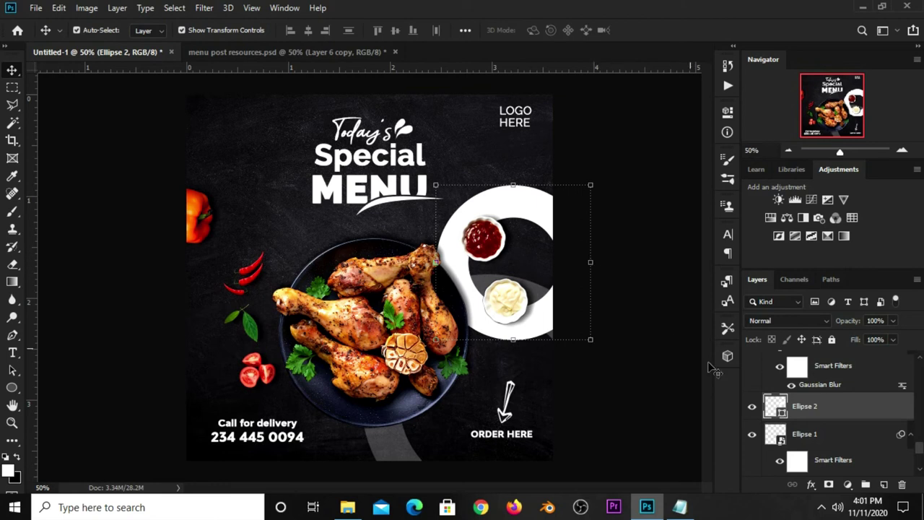
- Copy the layer style from Ellipse 1
left_click(811, 444)
right_click(811, 444)
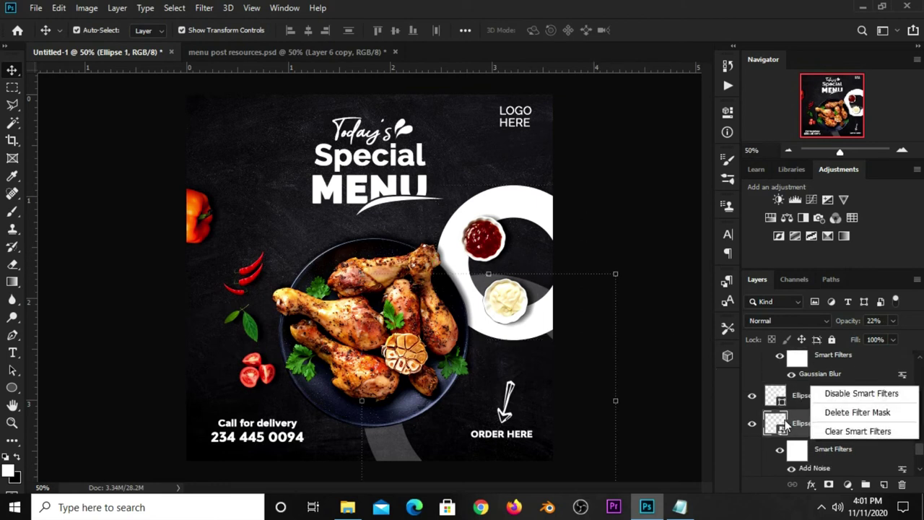
left_click(791, 424)
right_click(802, 428)
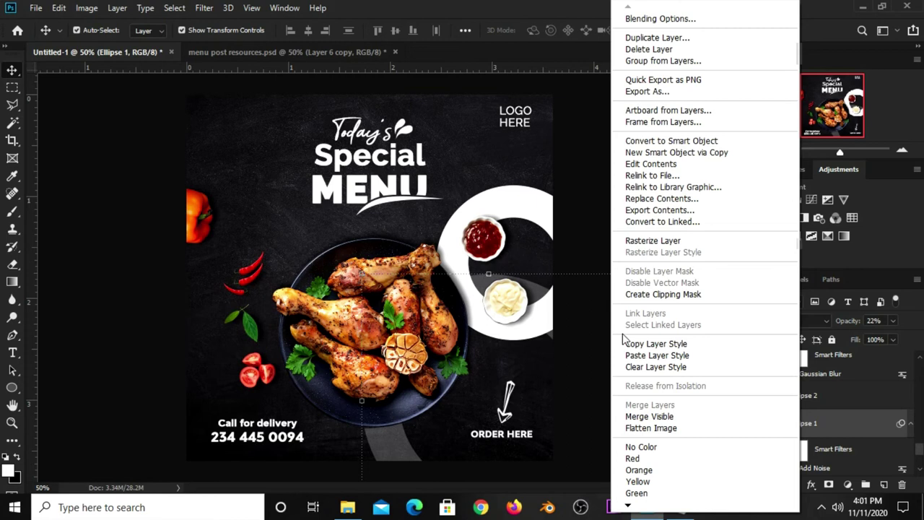
left_click(640, 344)
- Convert Ellipse 2 to a Smart Object and paste Ellipse 1's layer style onto it
left_click(798, 399)
right_click(798, 399)
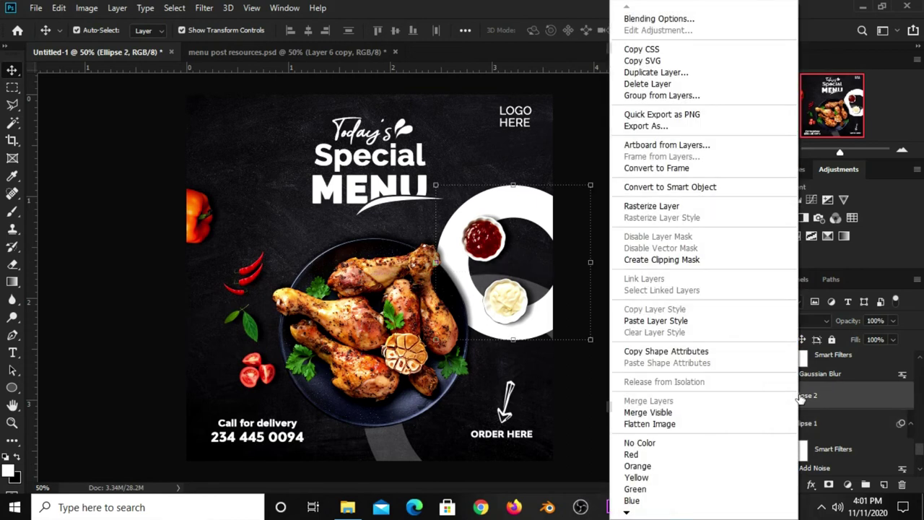
left_click(657, 189)
right_click(815, 398)
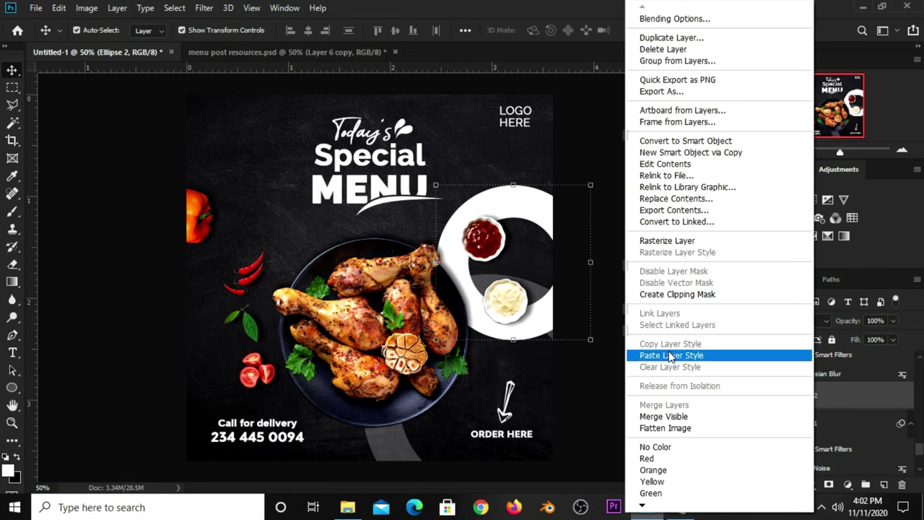
left_click(669, 354)
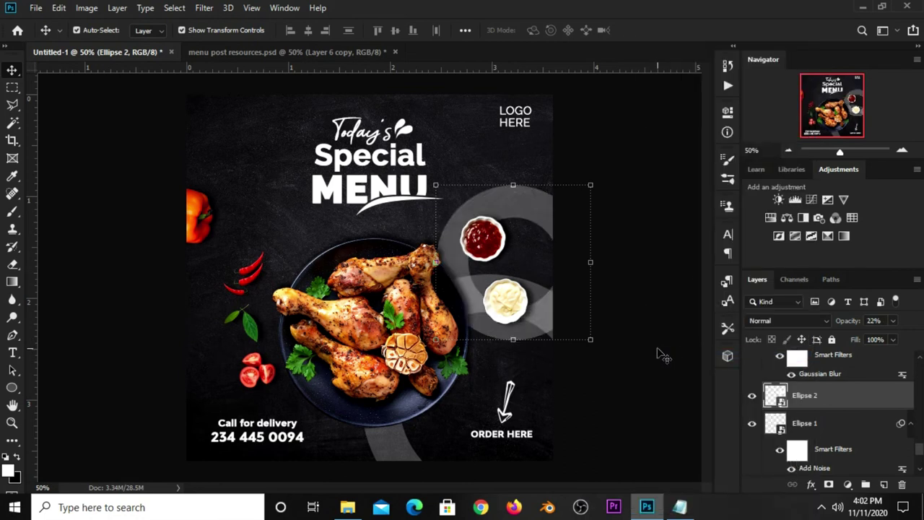
- Select the first ring's shape and expand the selection by 7 px
left_click(807, 426)
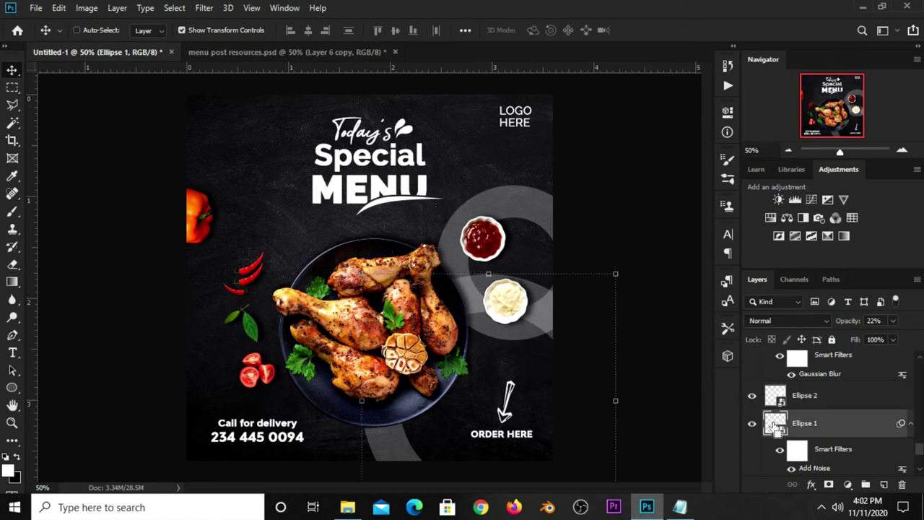
key("ctrl+a")
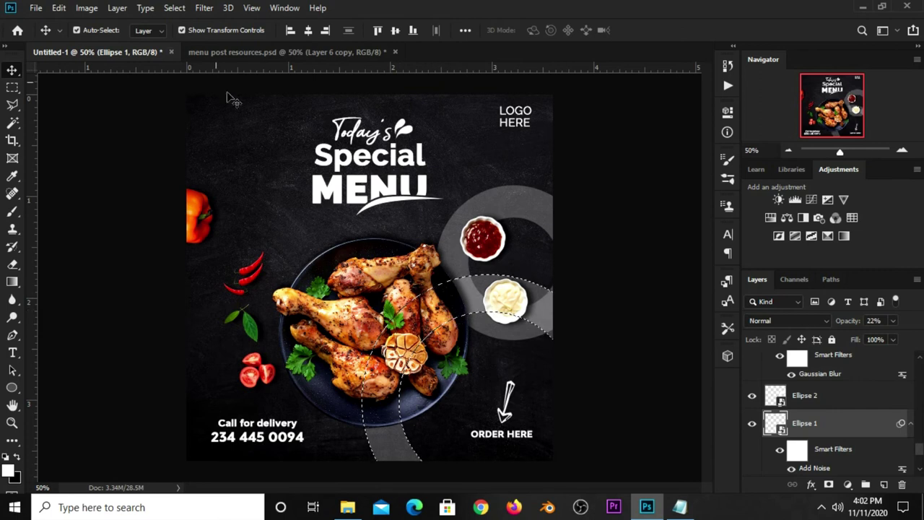
left_click(176, 8)
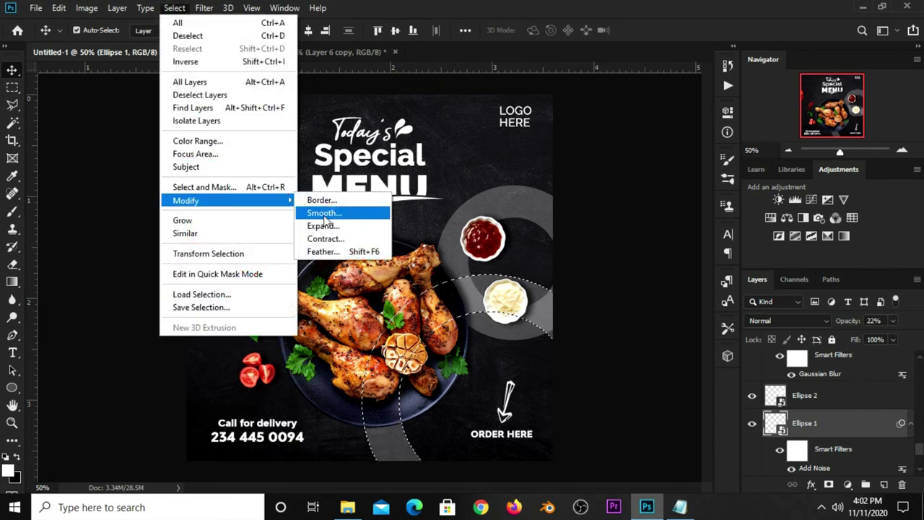
left_click(323, 228)
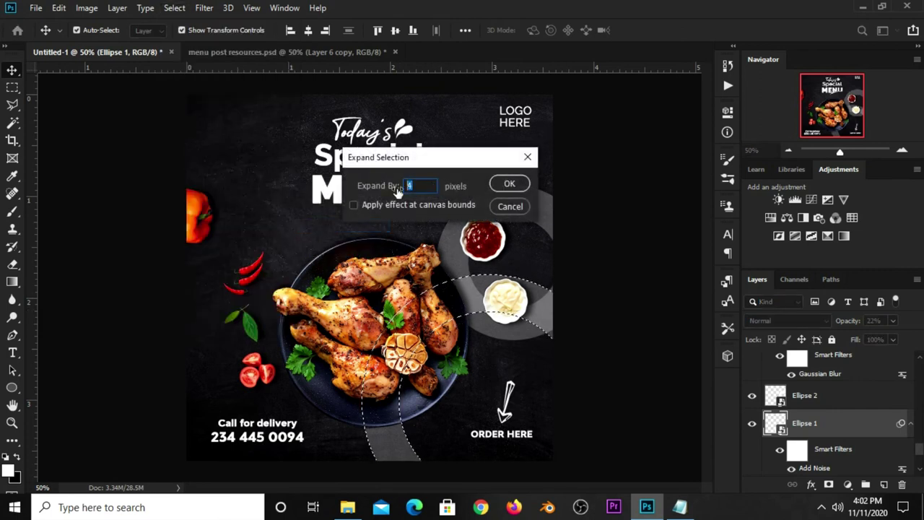
left_click_drag(396, 189, 466, 189)
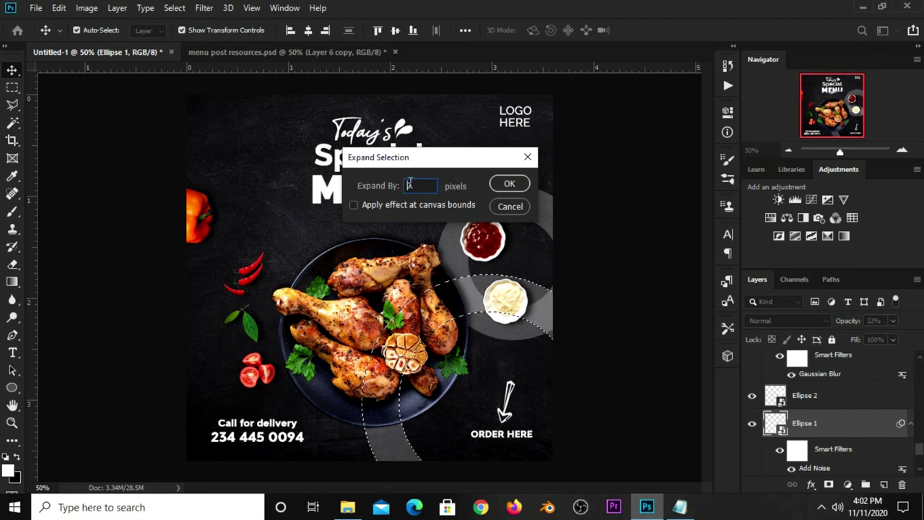
left_click(509, 184)
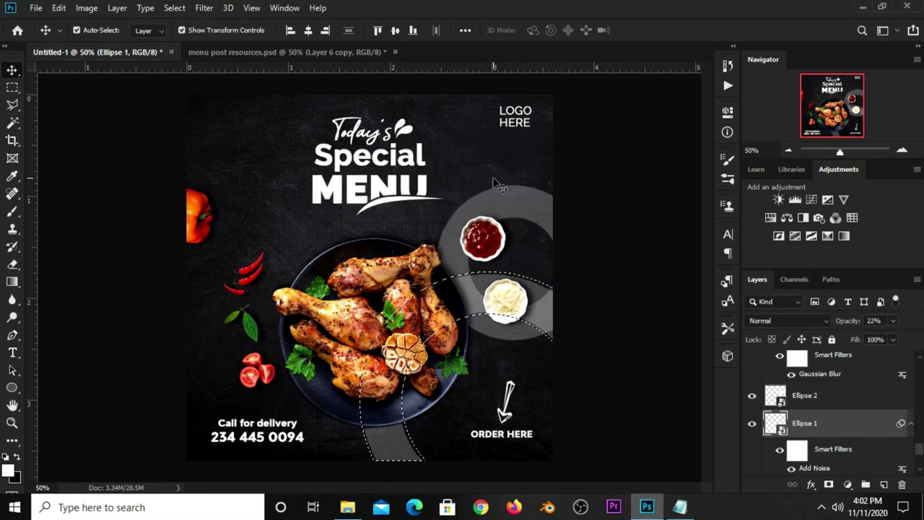
- Add a layer mask to Ellipse 2 from the selection and invert it
left_click(816, 395)
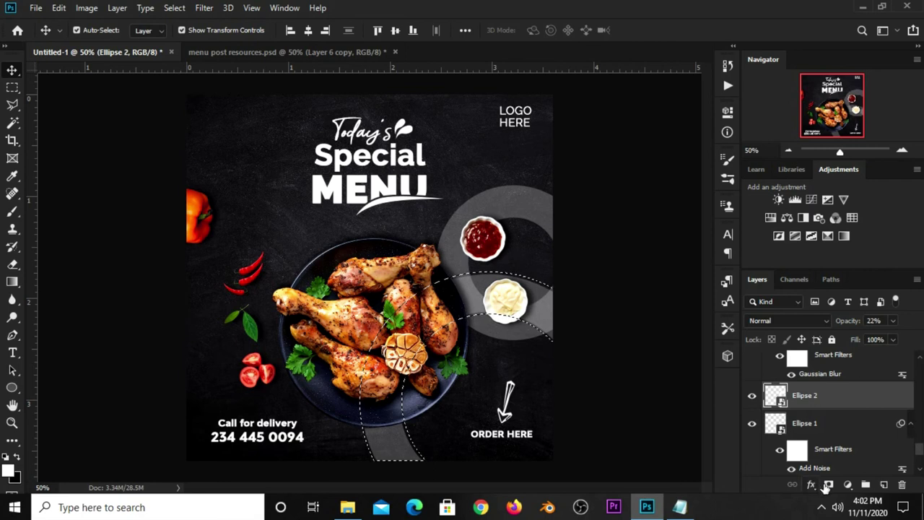
left_click(828, 485)
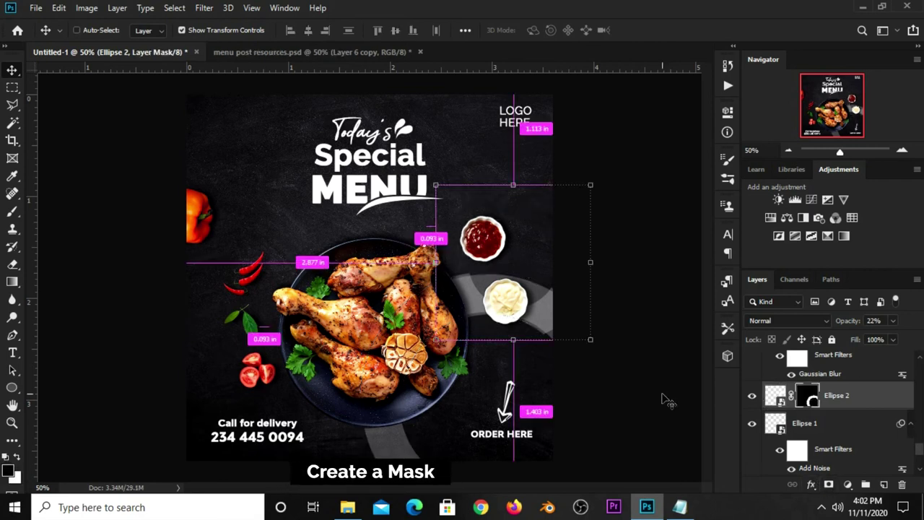
key("ctrl+i")
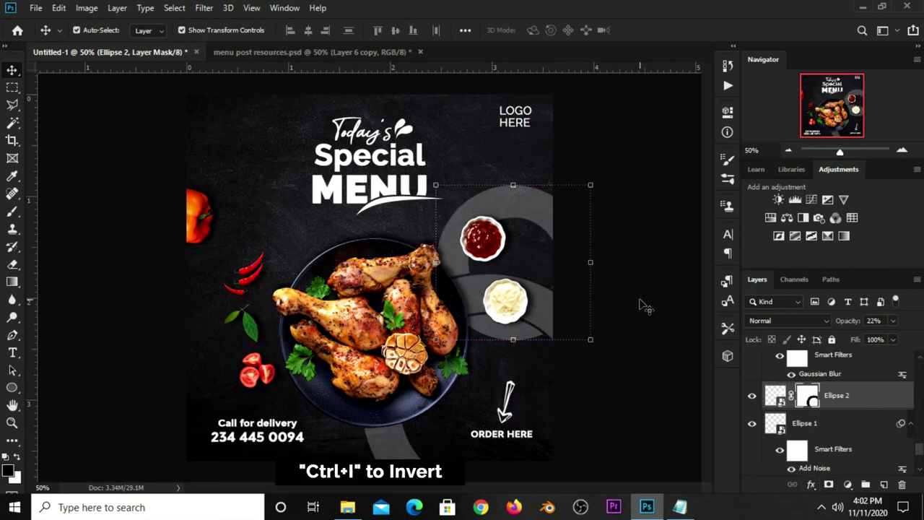
left_click(645, 307)
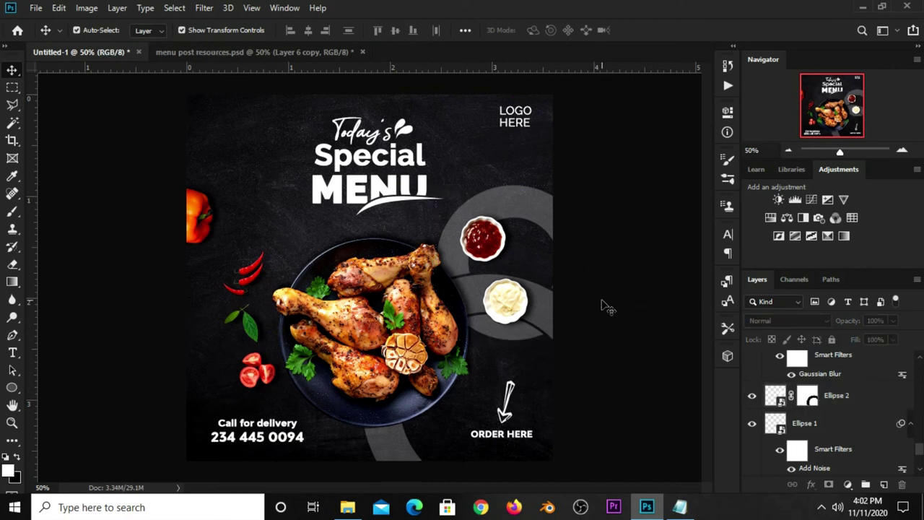
left_click(504, 343)
- Select the ring's lower part beneath the sauce bowls with the Polygonal Lasso
scroll(498, 318, "up", 2)
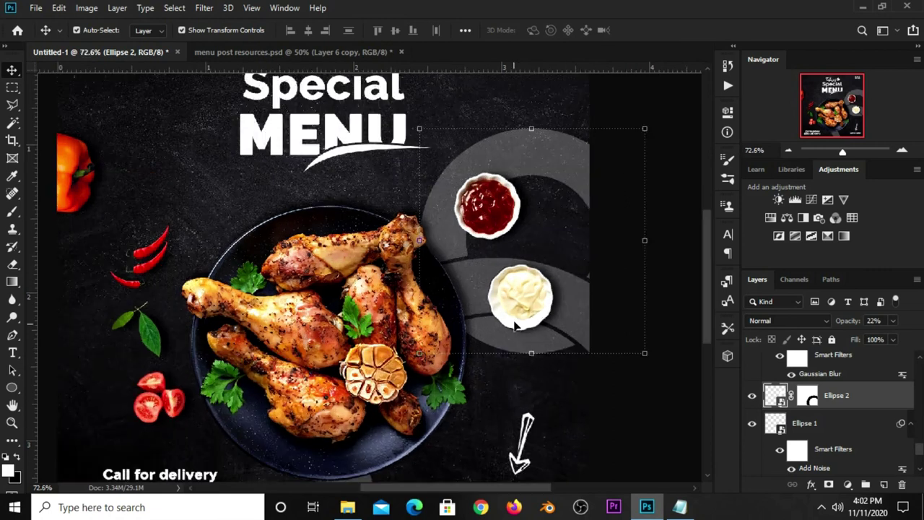
right_click(13, 107)
left_click(82, 115)
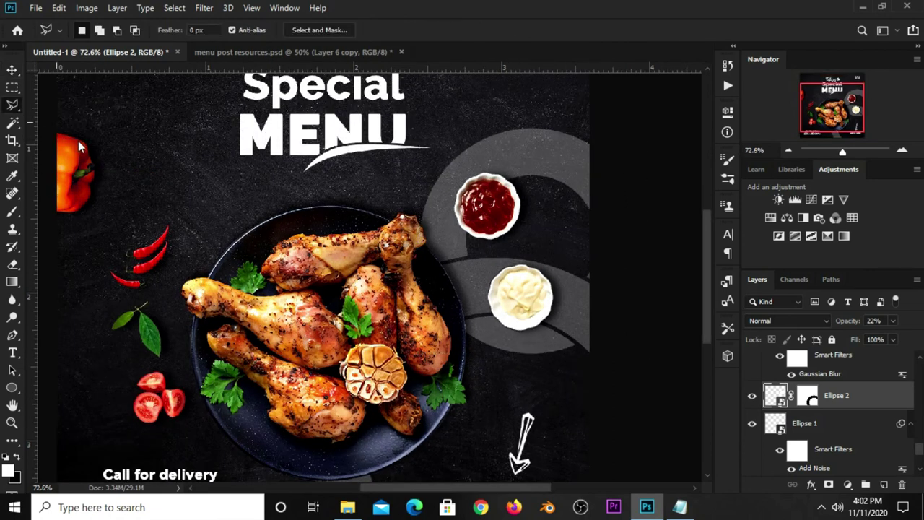
left_click(443, 311)
left_click(523, 286)
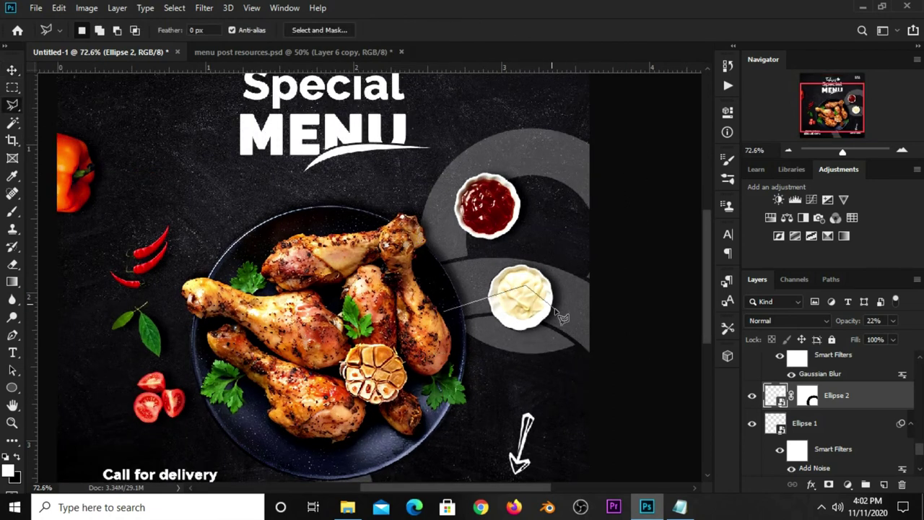
left_click(599, 326)
left_click(600, 387)
left_click(474, 381)
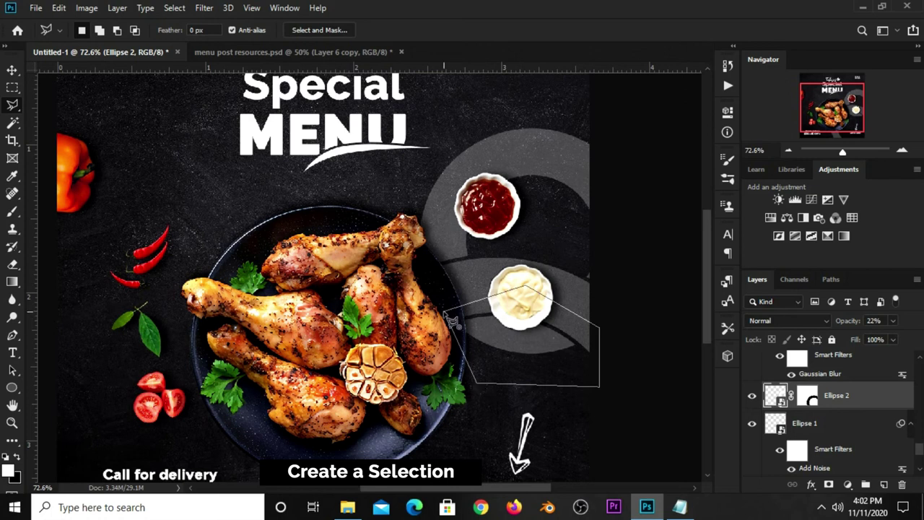
left_click(443, 312)
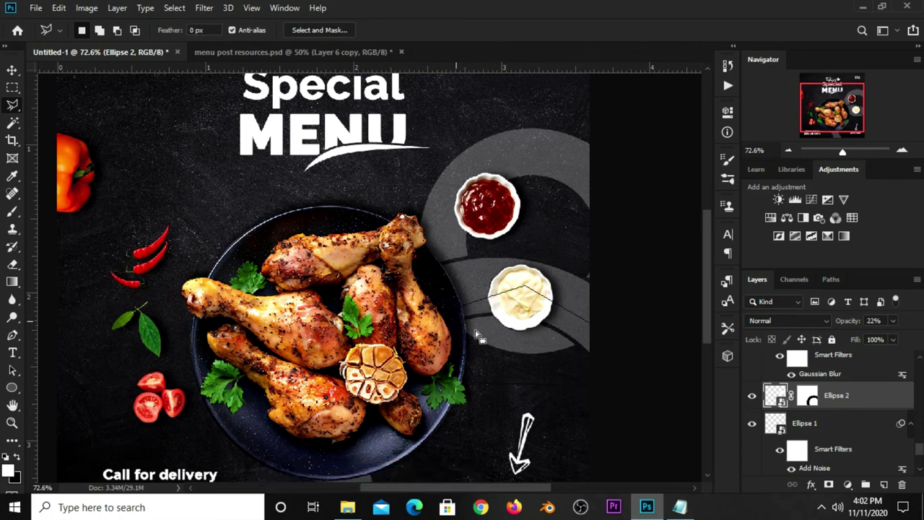
- Fill the selection on Ellipse 2's mask with Foreground Color, then deselect
left_click(12, 88)
right_click(523, 337)
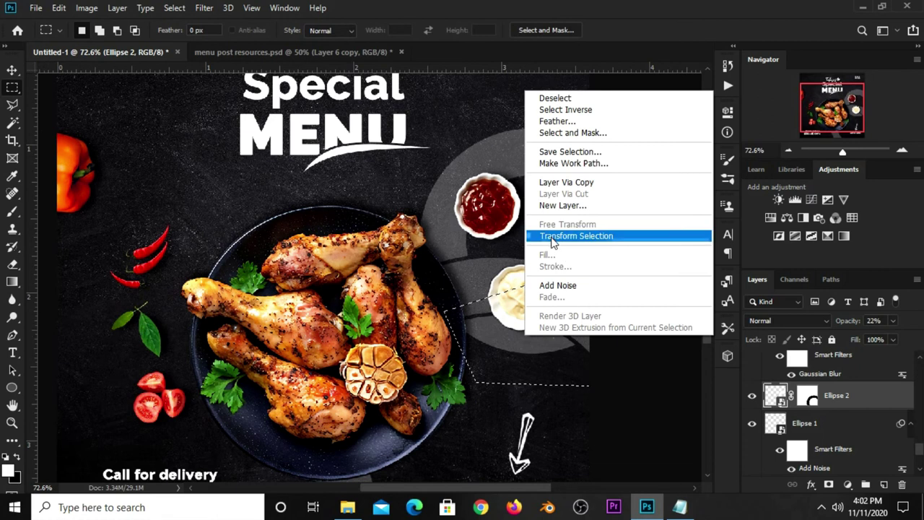
left_click(509, 328)
left_click(810, 397)
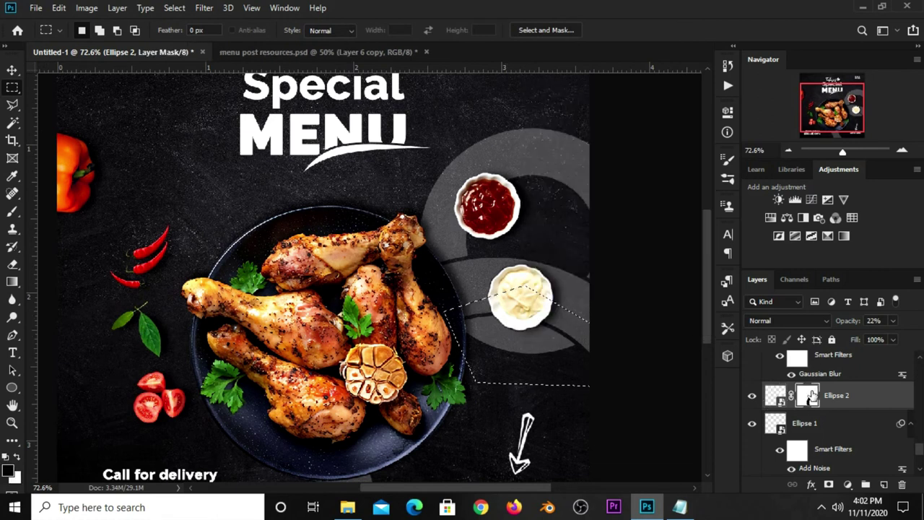
right_click(534, 347)
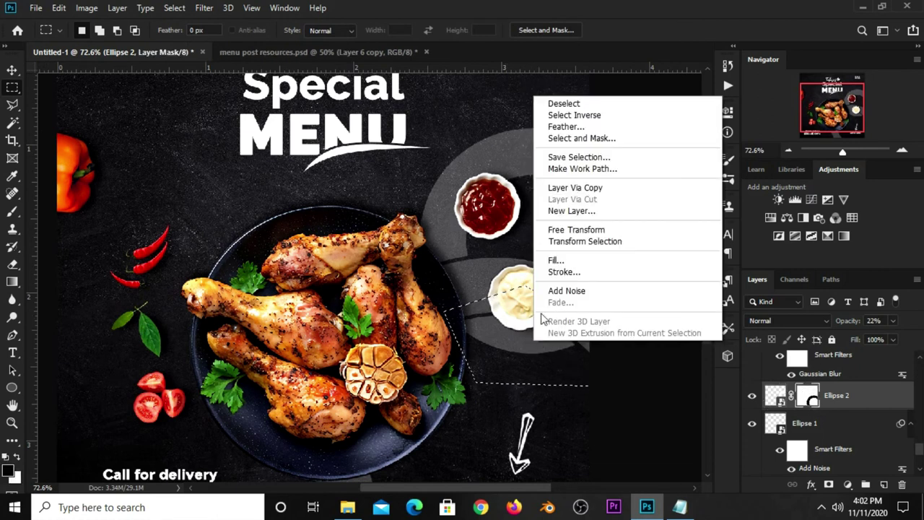
left_click(546, 259)
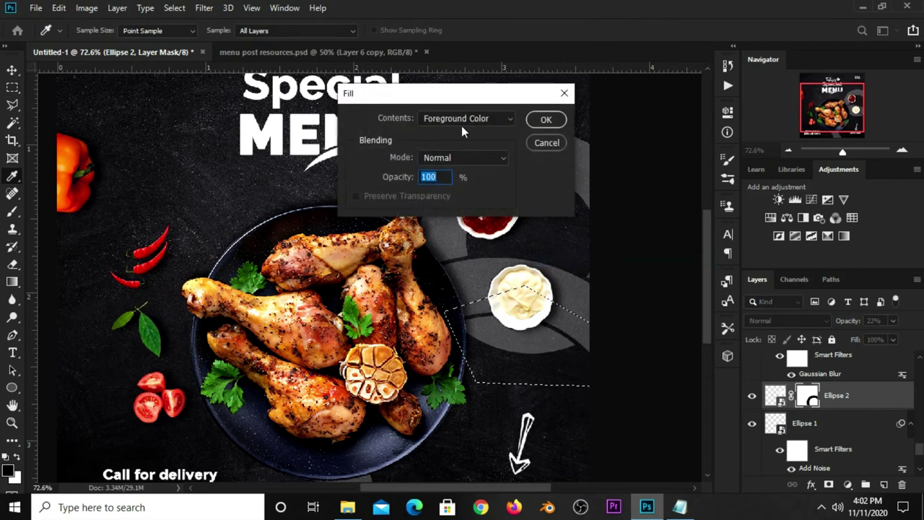
left_click(462, 121)
left_click(462, 131)
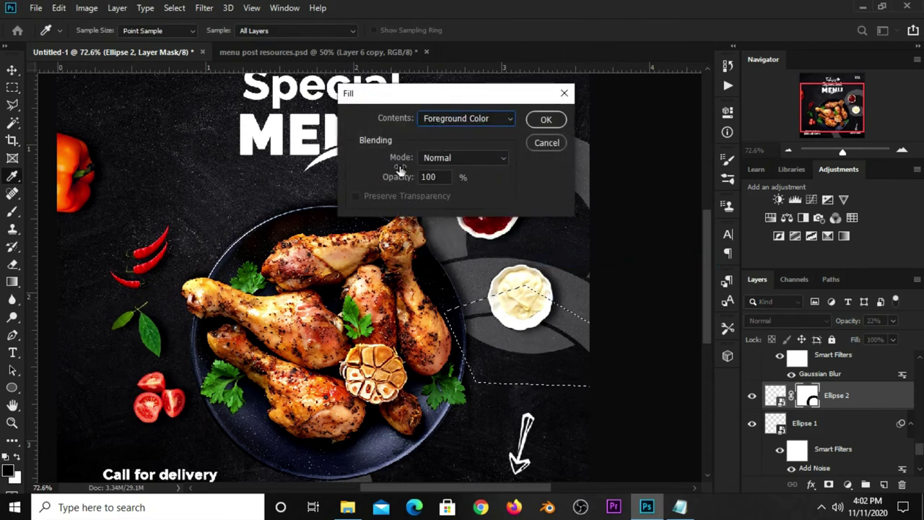
left_click(543, 124)
key("ctrl+d")
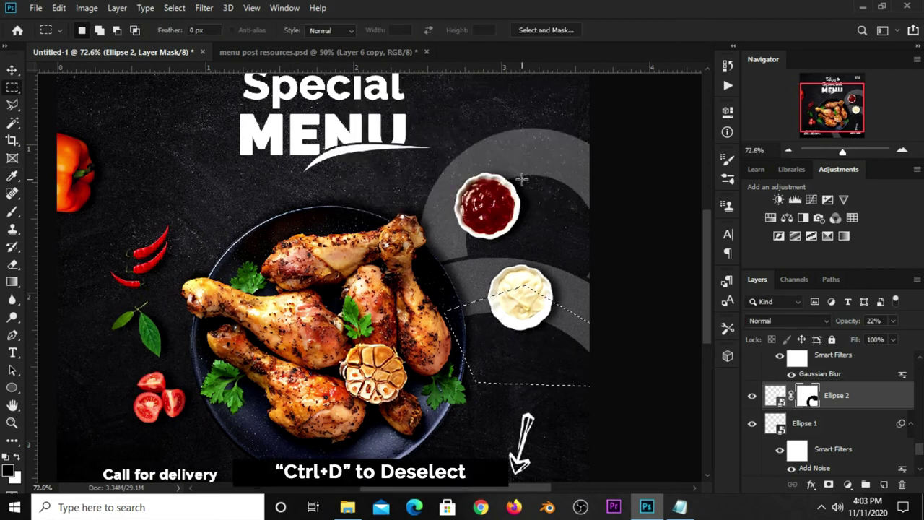
key("v")
key("ctrl+minus")
key("ctrl+minus")
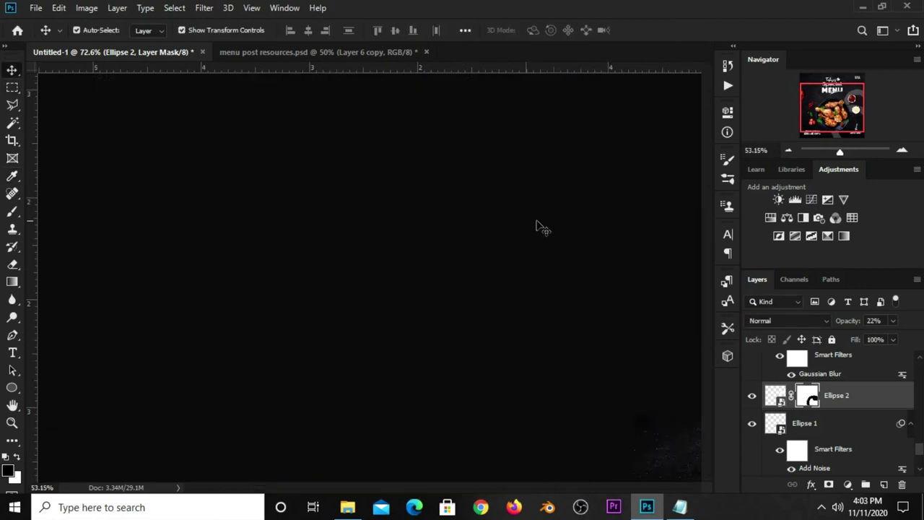
left_click(620, 174)
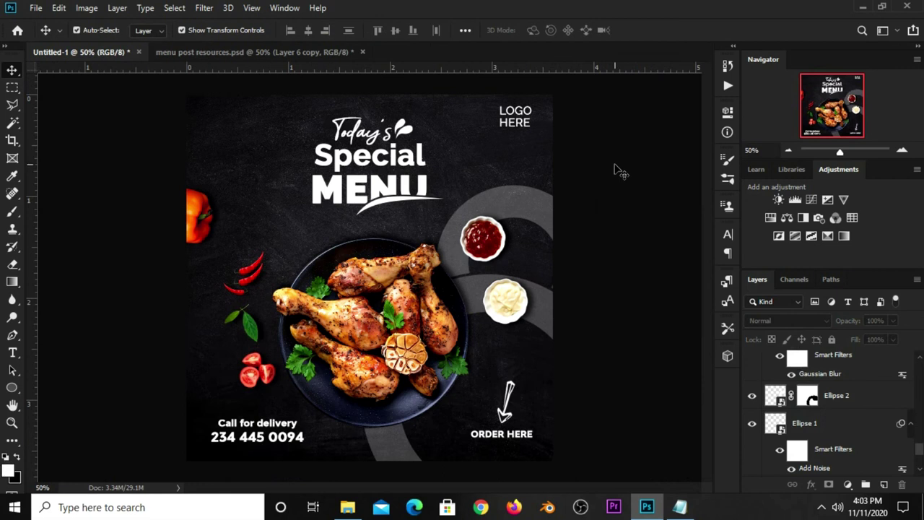
- Move the ketchup bowl onto the grey ring and rotate it to about -72°
left_click_drag(485, 232, 481, 213)
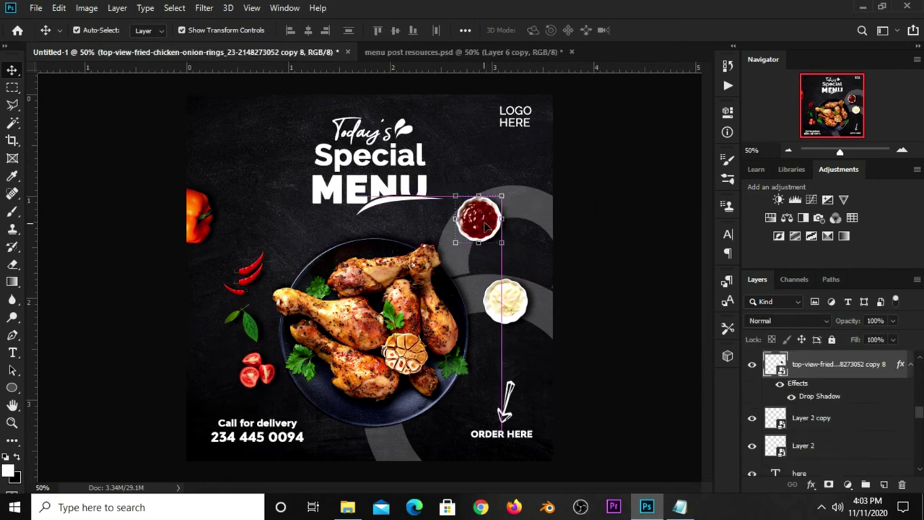
left_click_drag(466, 236, 462, 246)
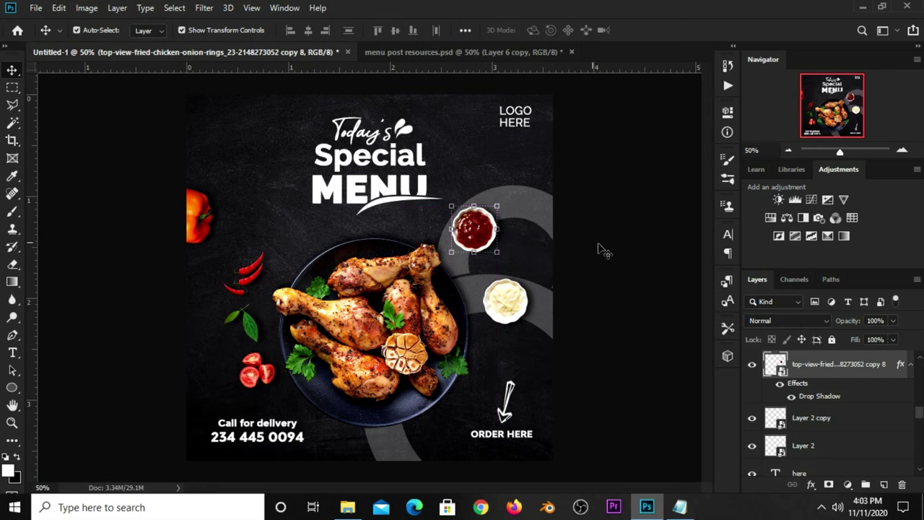
left_click_drag(447, 229, 453, 238)
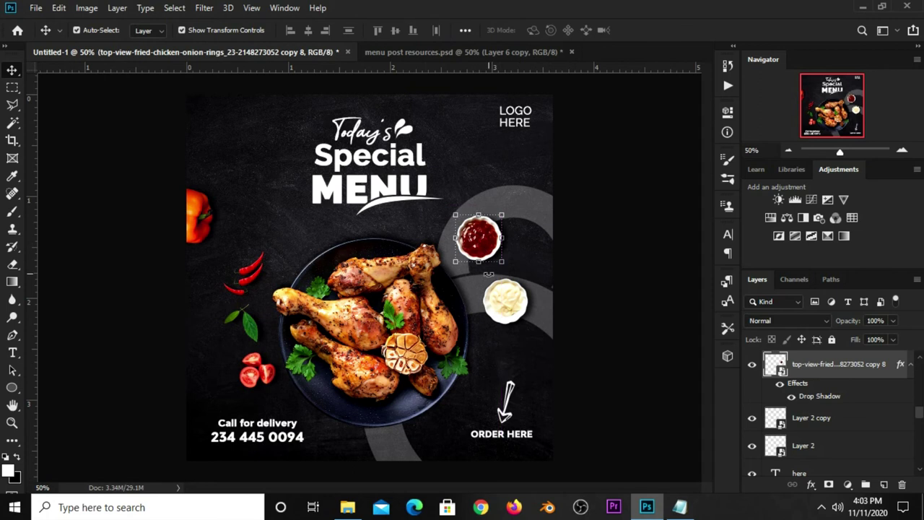
key("ctrl+t")
left_click_drag(501, 266, 522, 255)
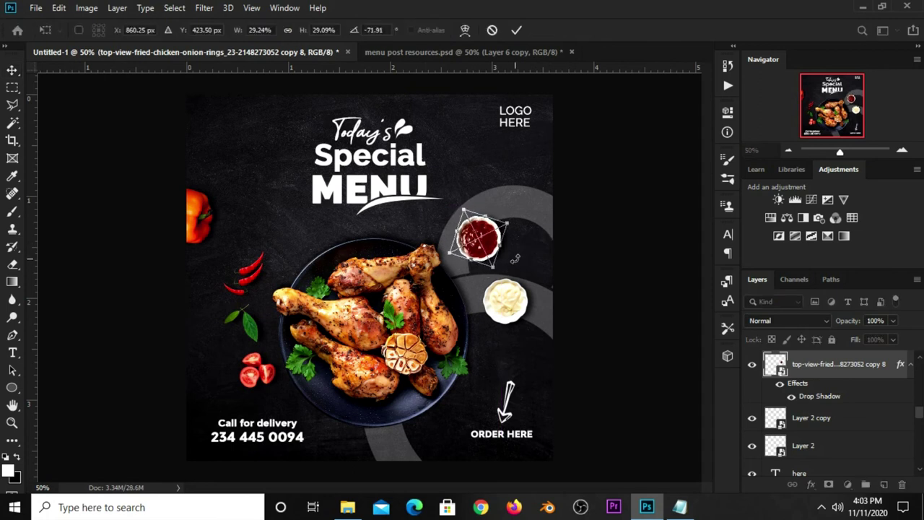
key("Return")
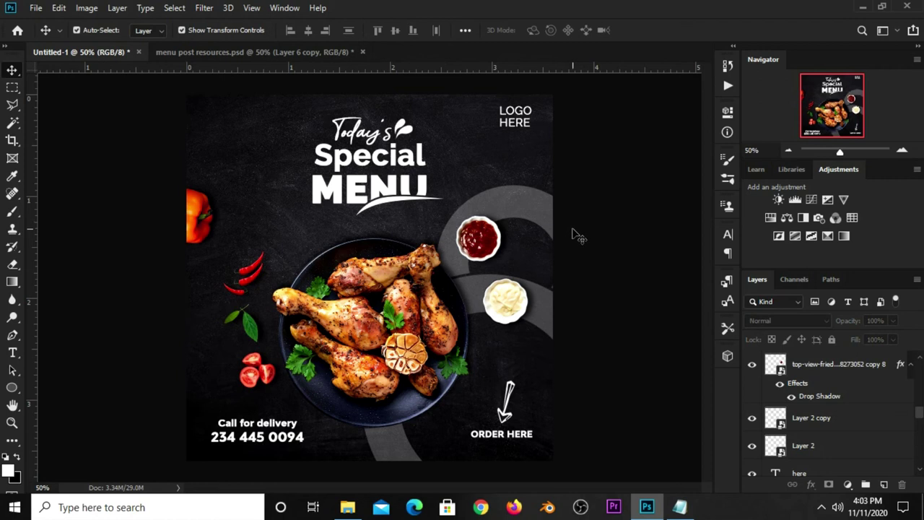
left_click(12, 387)
- Draw a white 164 × 210 px rectangle at the top-left corner and rasterize Rectangle 1
right_click(12, 387)
left_click(73, 386)
left_click_drag(200, 86, 255, 157)
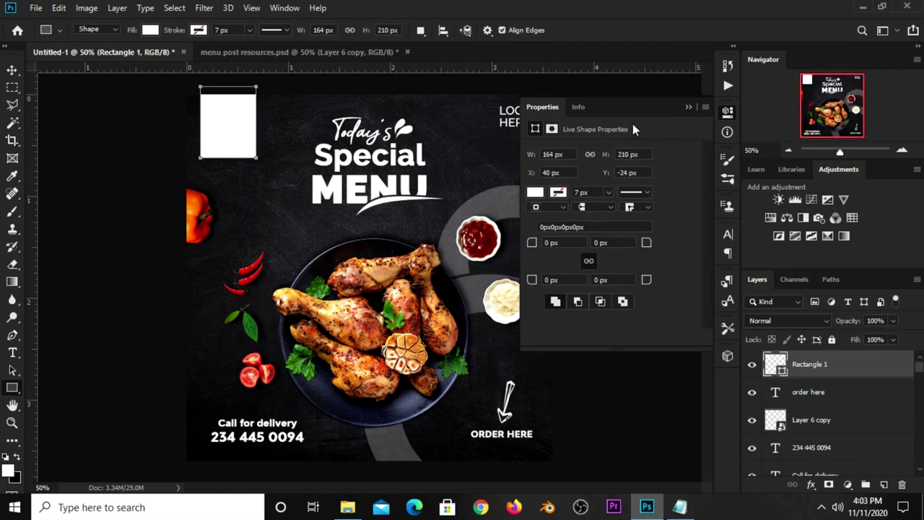
left_click(689, 107)
key("v")
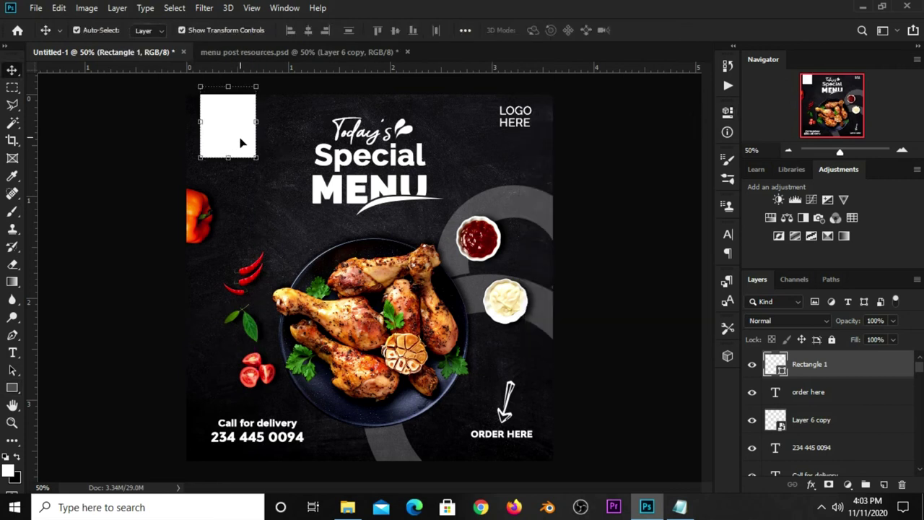
right_click(807, 366)
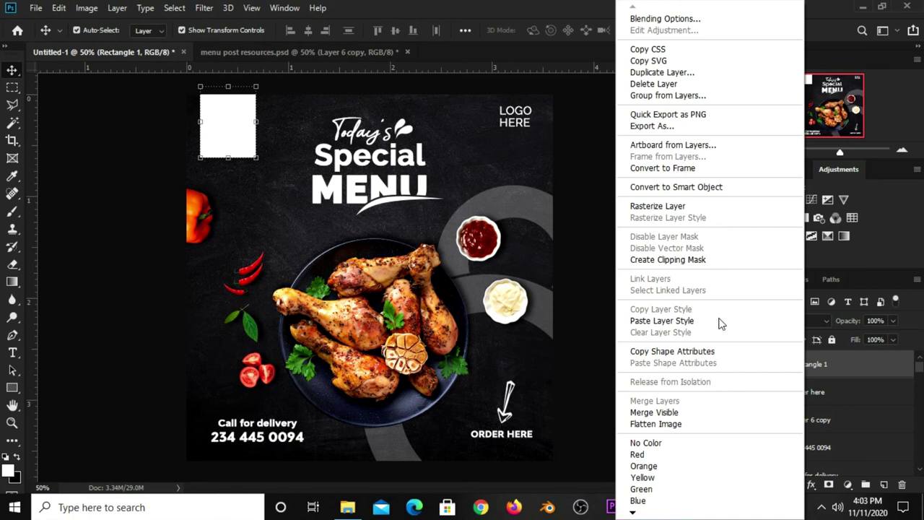
left_click(654, 205)
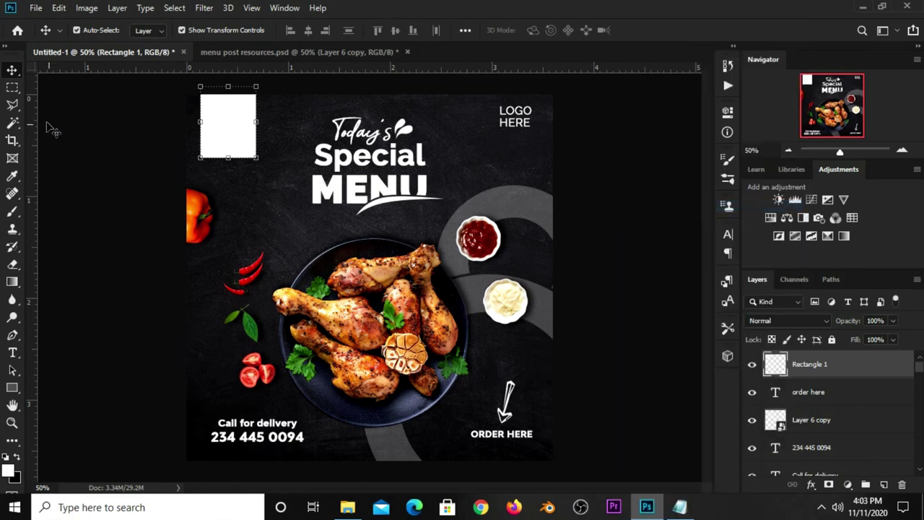
- Add guides at the rectangle's left edge, centre, right edge and just above its bottom
left_click_drag(12, 104, 65, 115)
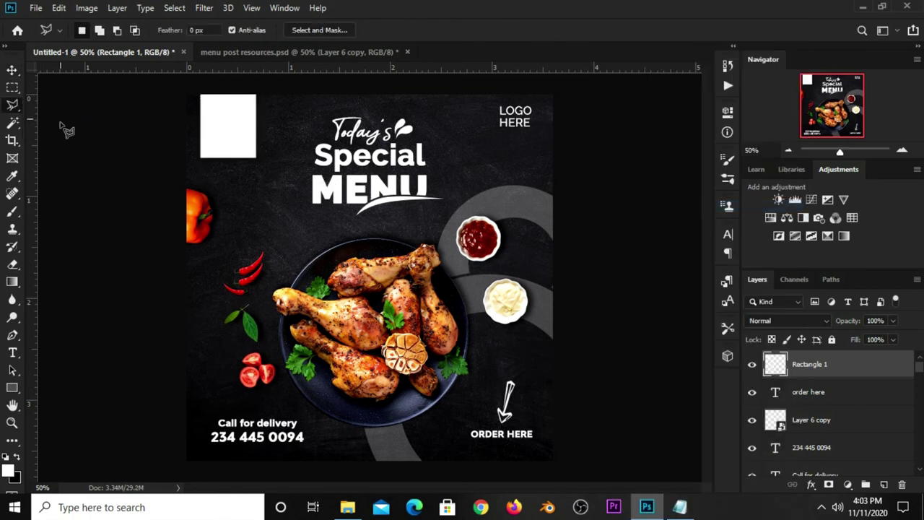
left_click_drag(31, 147, 202, 162)
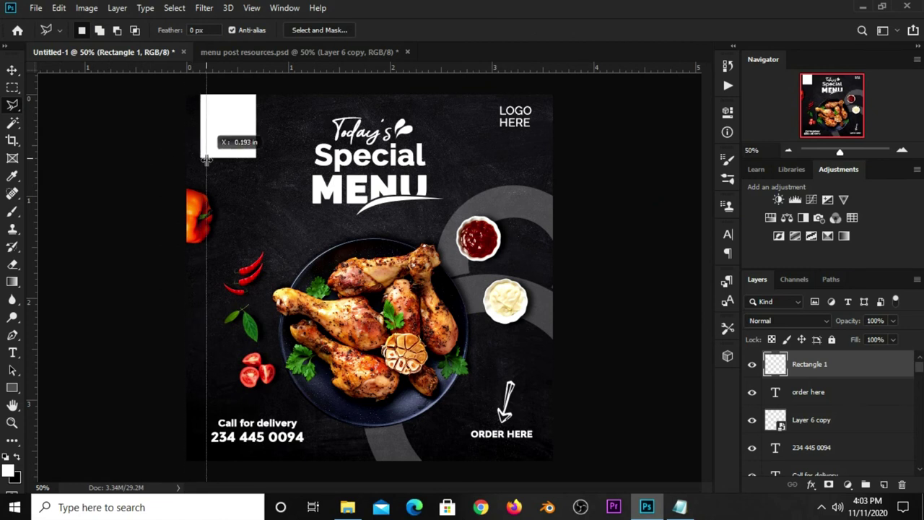
left_click_drag(12, 70, 58, 70)
left_click_drag(32, 168, 228, 157)
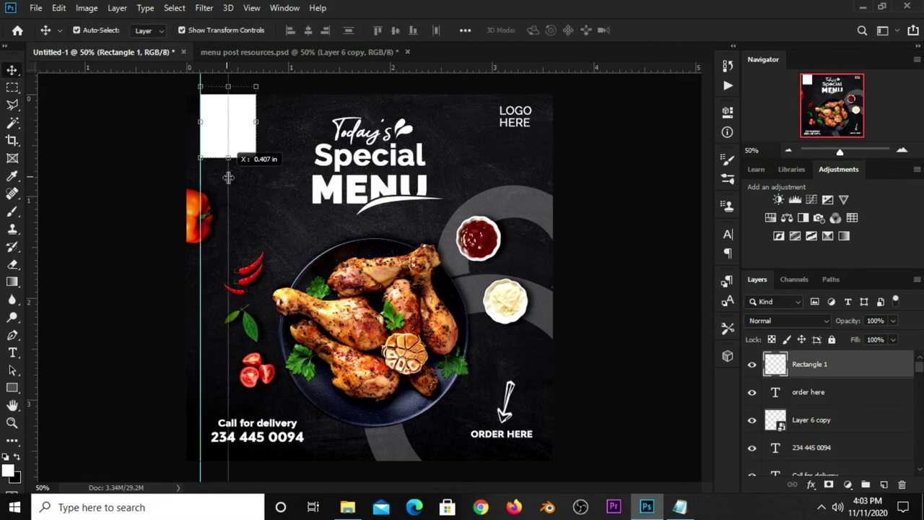
left_click_drag(49, 194, 255, 173)
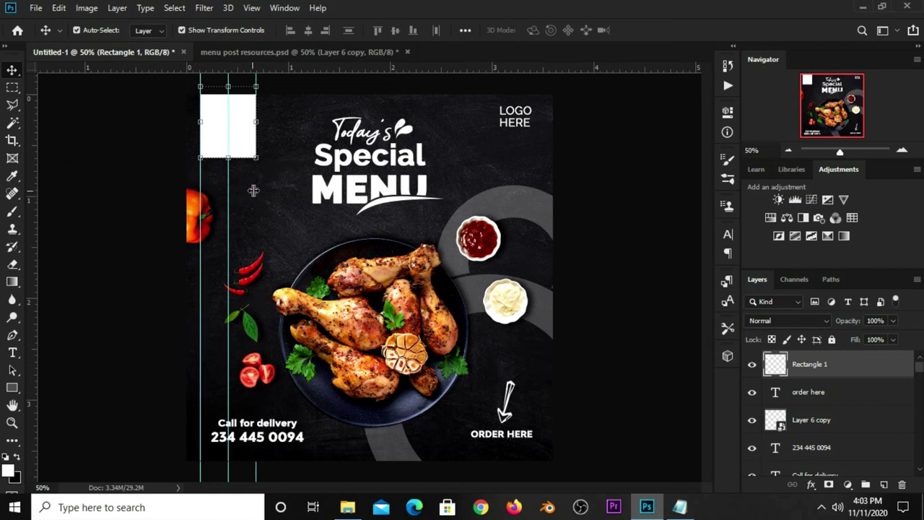
key("ctrl+plus")
key("ctrl+plus")
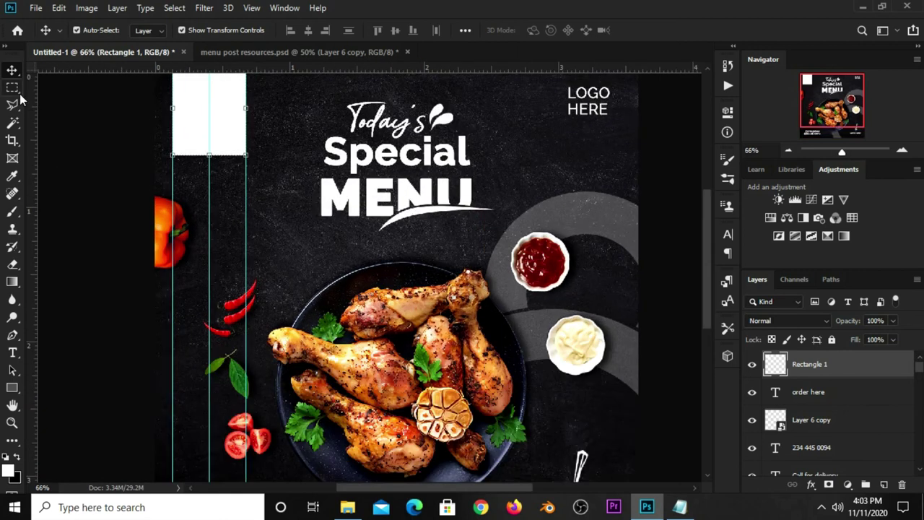
left_click_drag(154, 74, 165, 142)
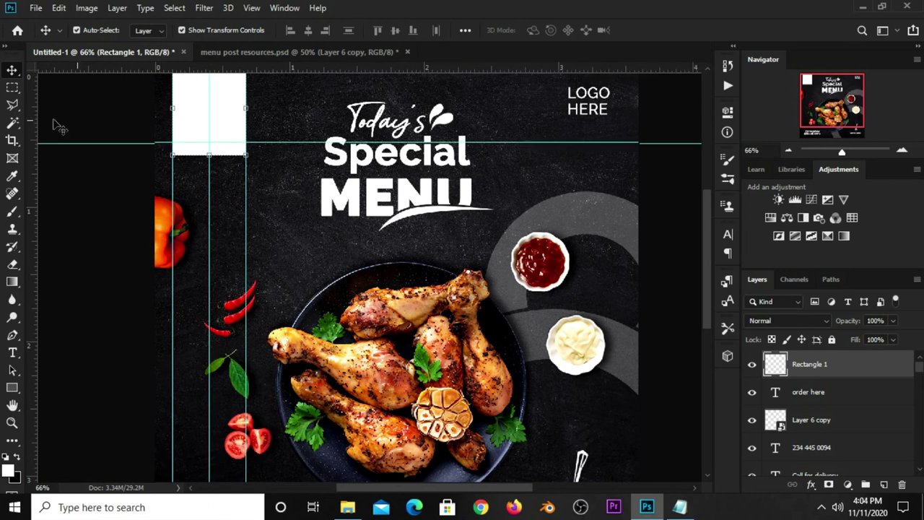
- Select a V-shaped notch at the rectangle's bottom with the Polygonal Lasso
right_click(13, 106)
left_click(66, 117)
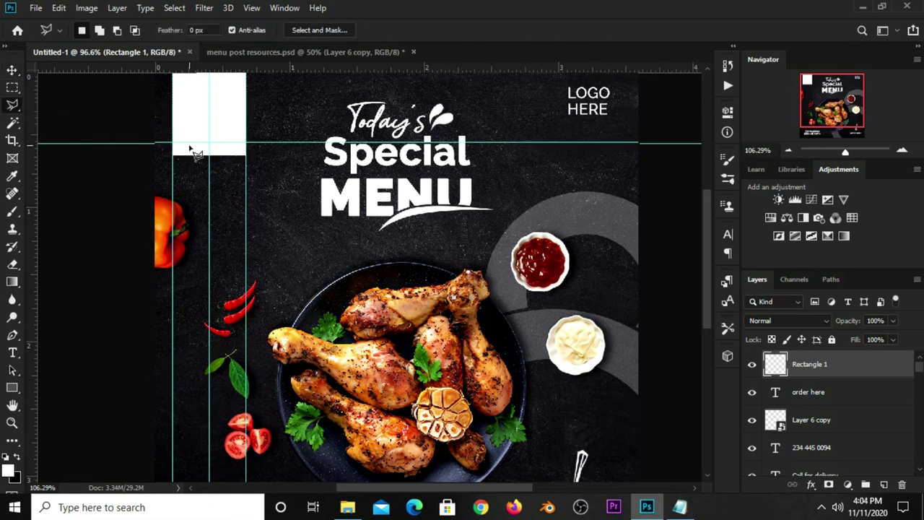
scroll(190, 148, "up", 1)
scroll(180, 159, "up", 1)
left_click(161, 162)
left_click(225, 139)
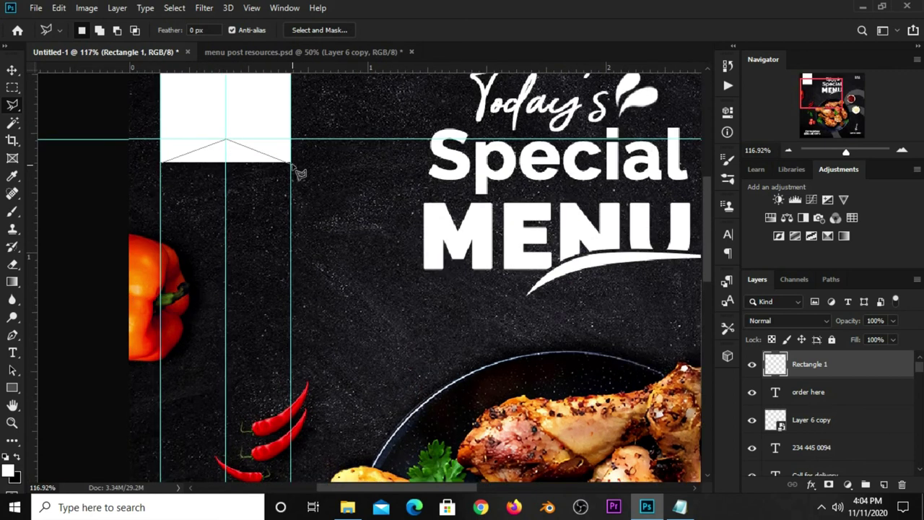
left_click(291, 161)
left_click(273, 201)
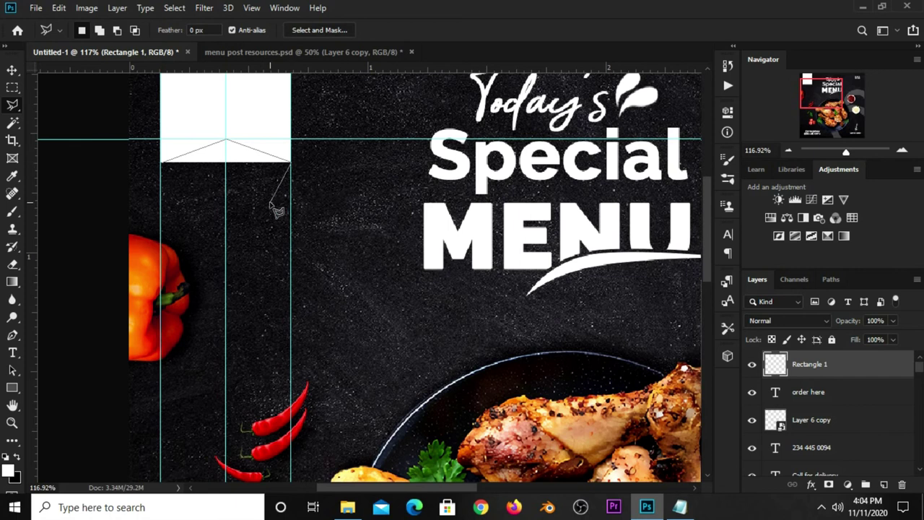
left_click(153, 179)
left_click(164, 165)
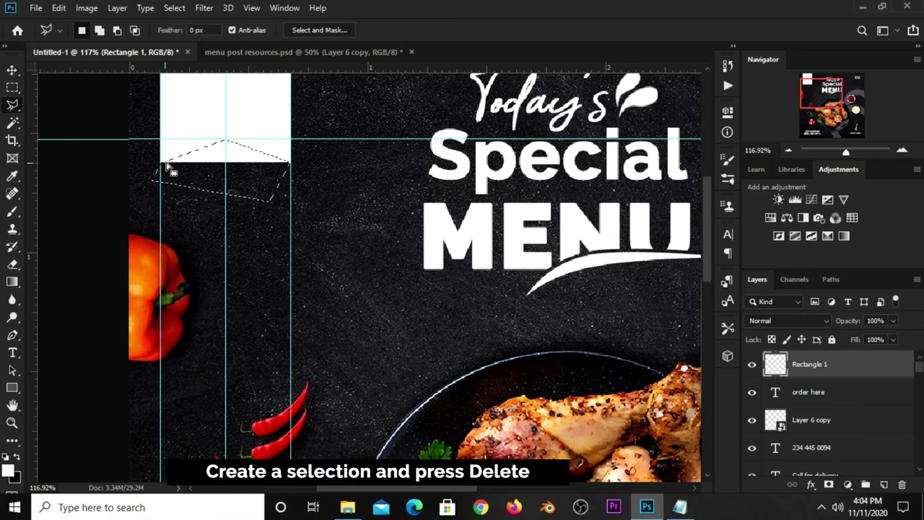
- Delete the V notch from the rectangle and deselect
key("Delete")
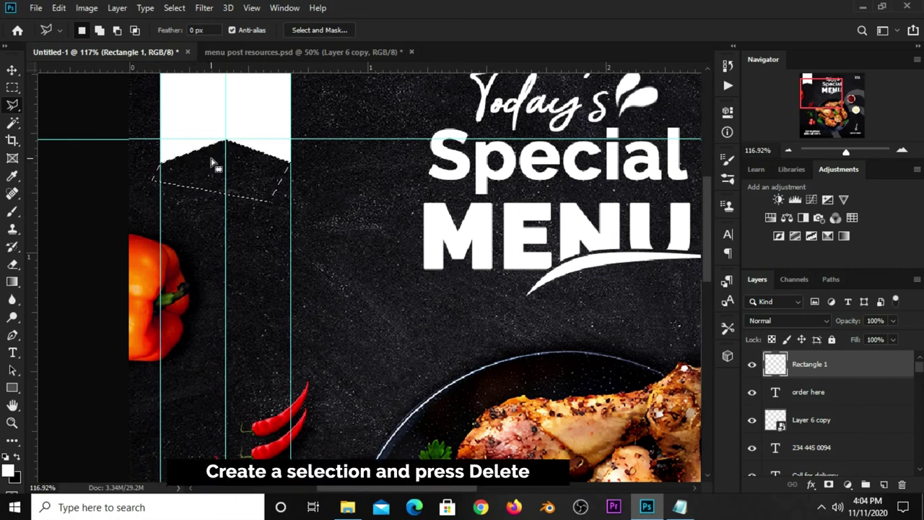
key("ctrl+d")
key("v")
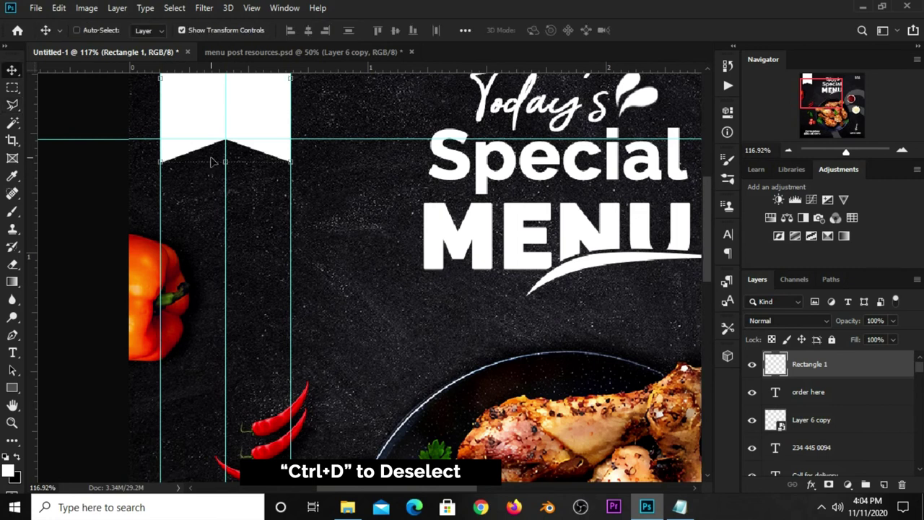
scroll(215, 163, "down", 3)
- Select the white ribbon shape and clear all guides from the canvas
left_click(243, 135)
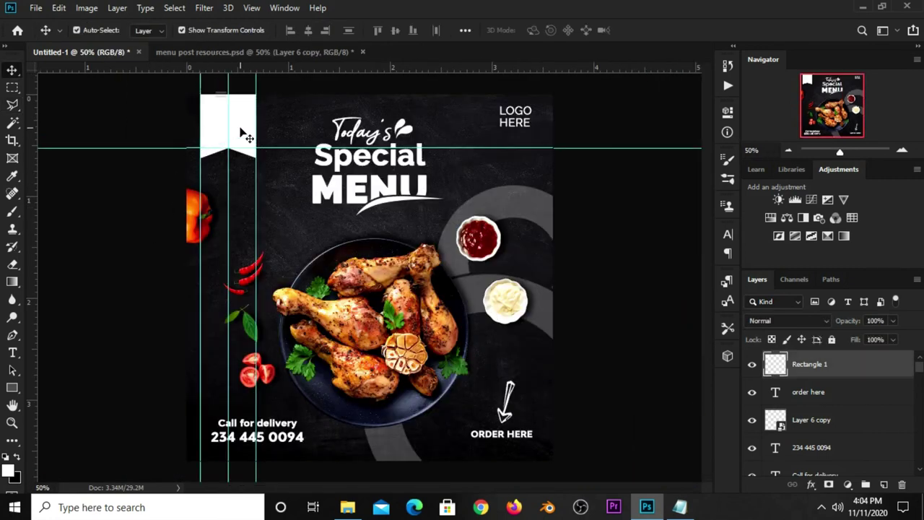
left_click(251, 8)
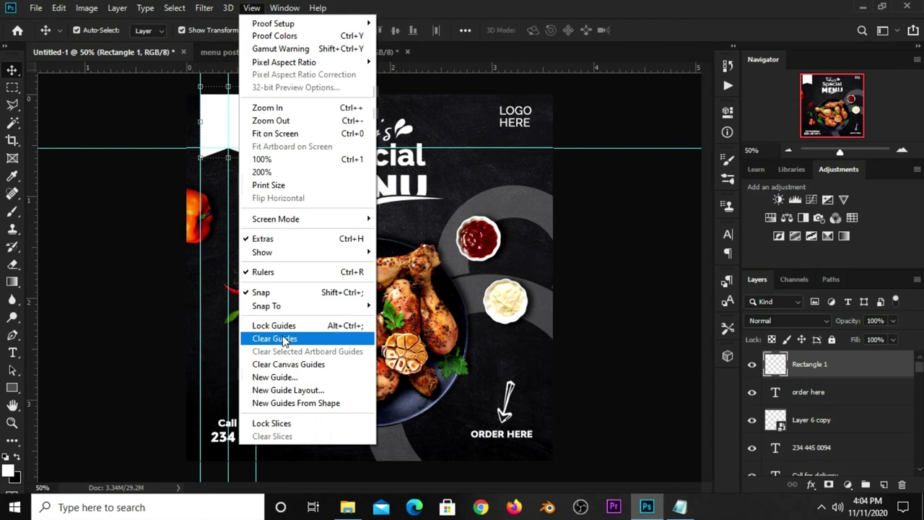
left_click(275, 337)
- Convert the ribbon's Rectangle 1 layer into a smart object
right_click(838, 374)
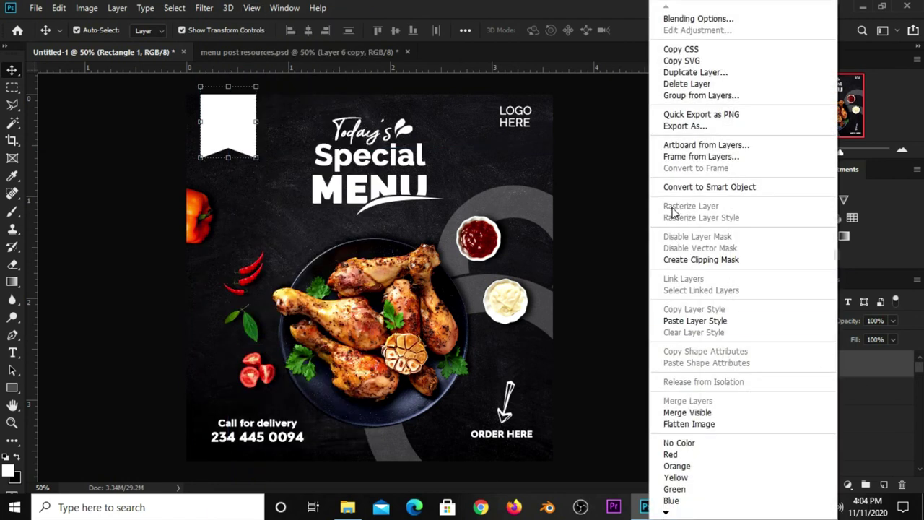
left_click(680, 189)
left_click(753, 367)
right_click(810, 362)
left_click(448, 206)
- Apply an Add Noise filter of about 12% to the ribbon
left_click(205, 8)
mouse_move(215, 201)
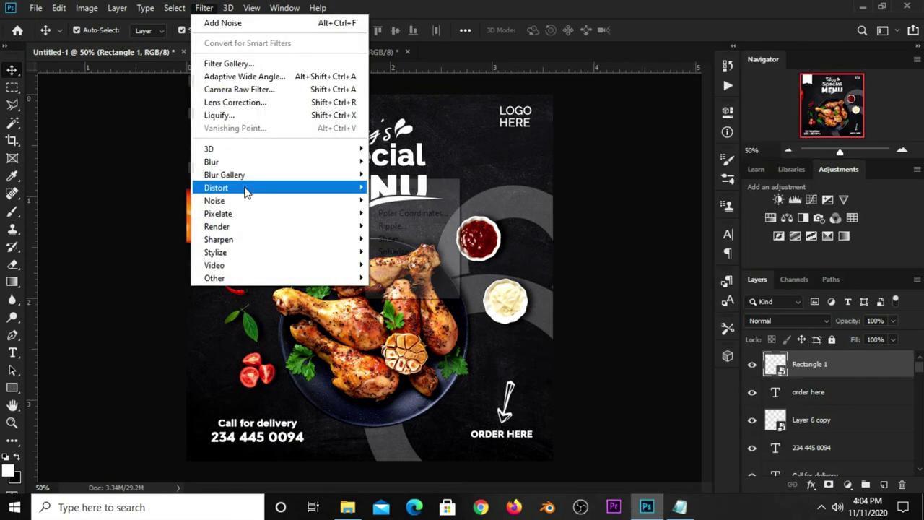
left_click(399, 200)
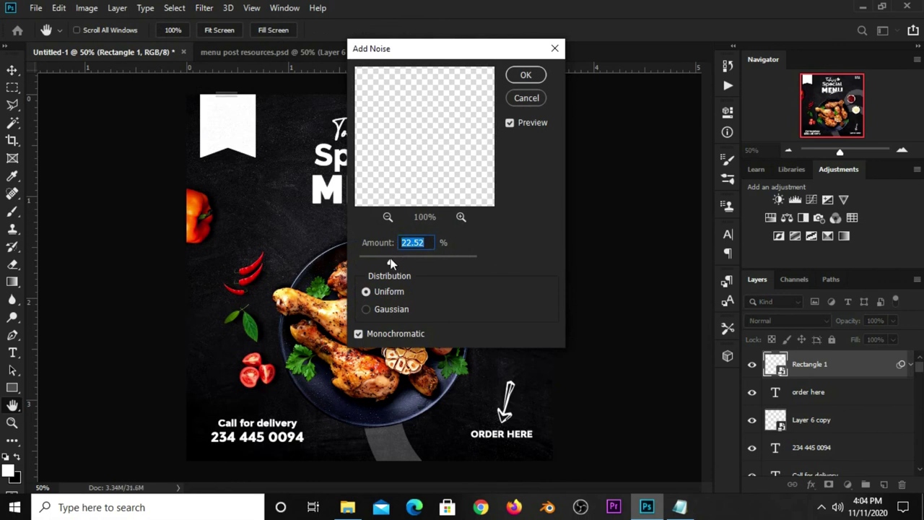
mouse_move(386, 260)
left_mouse_down()
mouse_move(375, 260)
mouse_move(389, 260)
left_mouse_up()
left_click(515, 78)
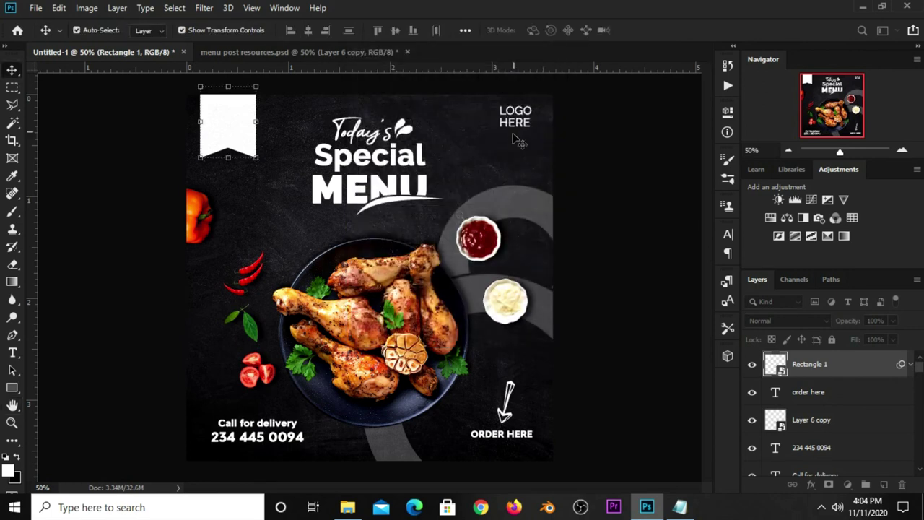
- Set the ribbon's opacity to 89% and bring up the Notepad menu text
left_click_drag(879, 335, 888, 340)
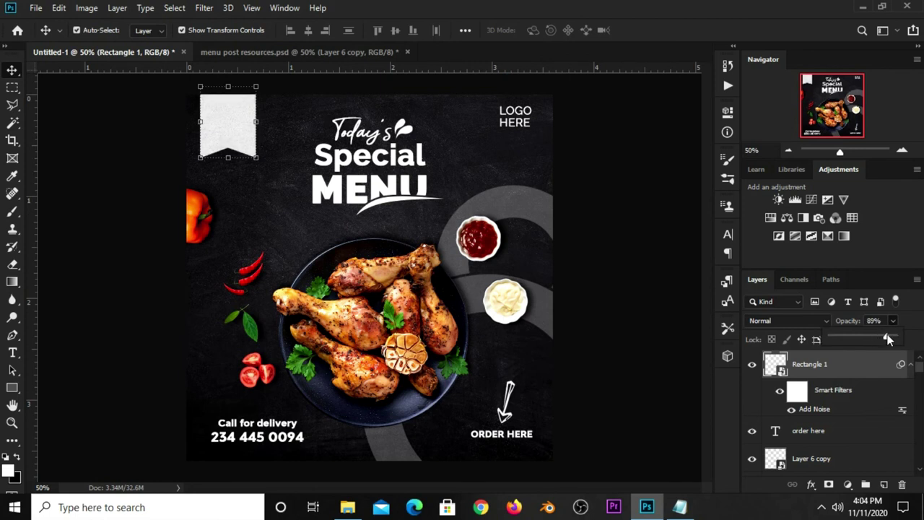
left_click(618, 269)
left_click(682, 508)
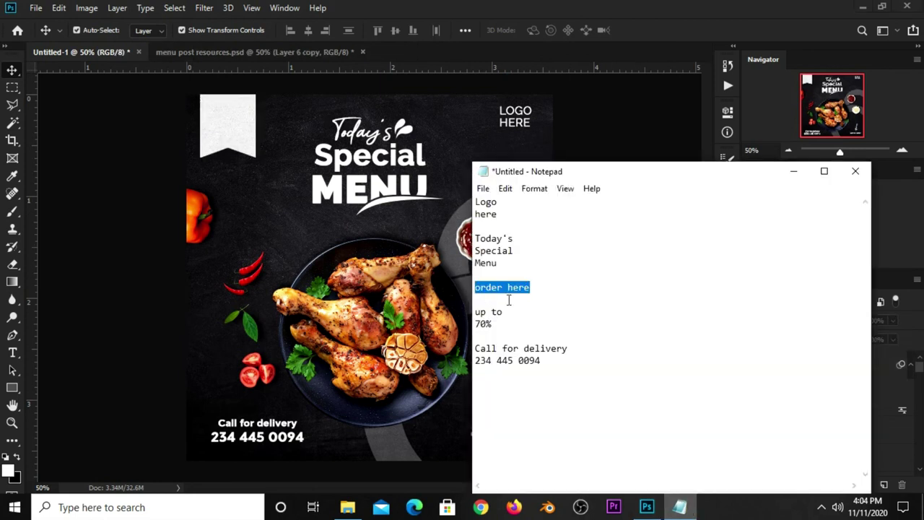
- Copy the '70%' line from the Notepad menu text
left_click_drag(498, 319, 475, 326)
left_click(499, 330)
right_click(482, 328)
left_click(509, 161)
left_click(640, 28)
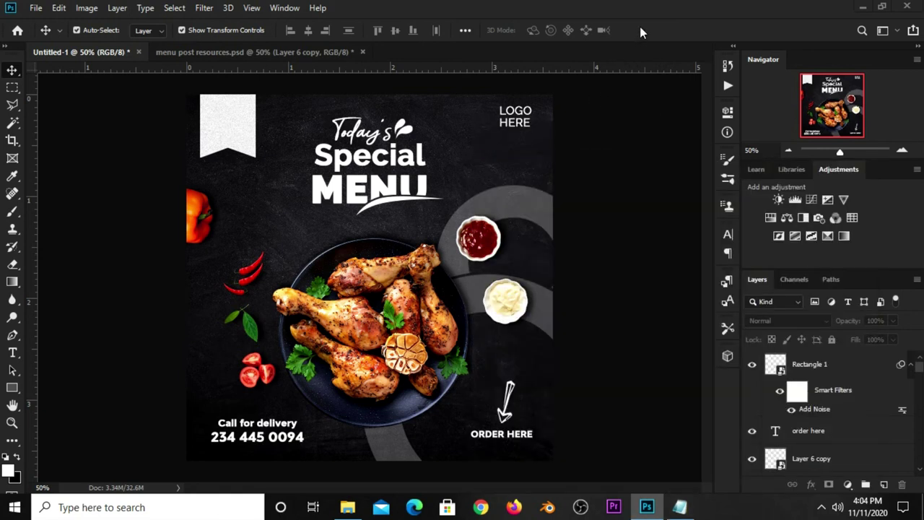
- Paste '70%' as a new horizontal text layer on the poster
right_click(11, 354)
left_click(60, 354)
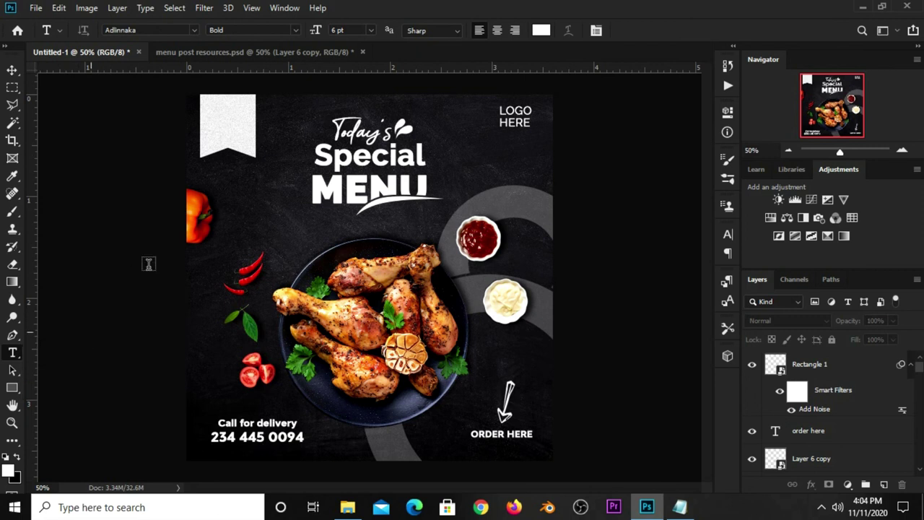
left_click(244, 204)
key("ctrl+v")
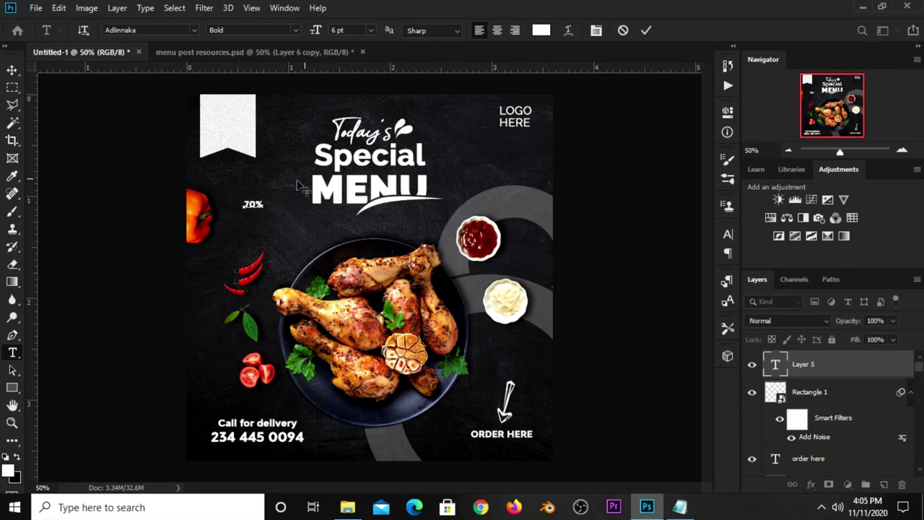
key("ctrl+Return")
- Scale the 70% text up and fit it inside the white ribbon
key("ctrl+t")
left_click_drag(267, 195, 283, 190)
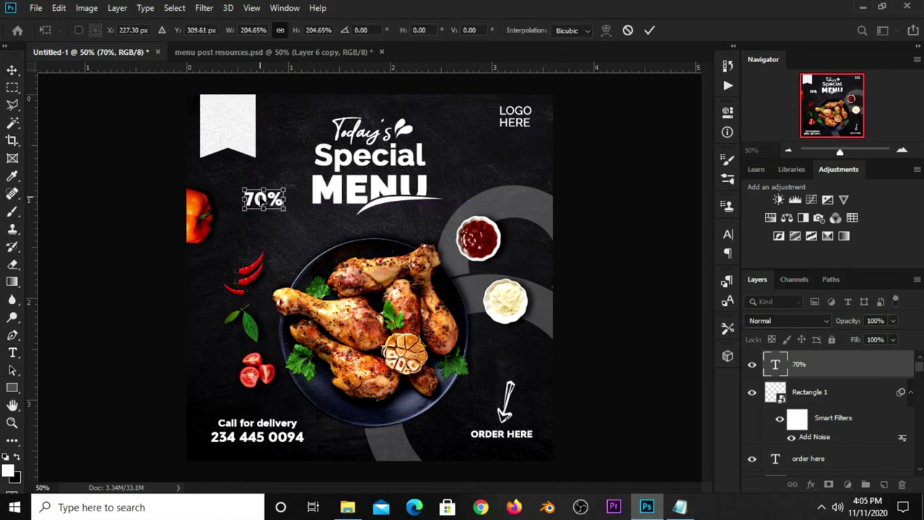
left_click_drag(265, 200, 229, 132)
key("Return")
key("ctrl+t")
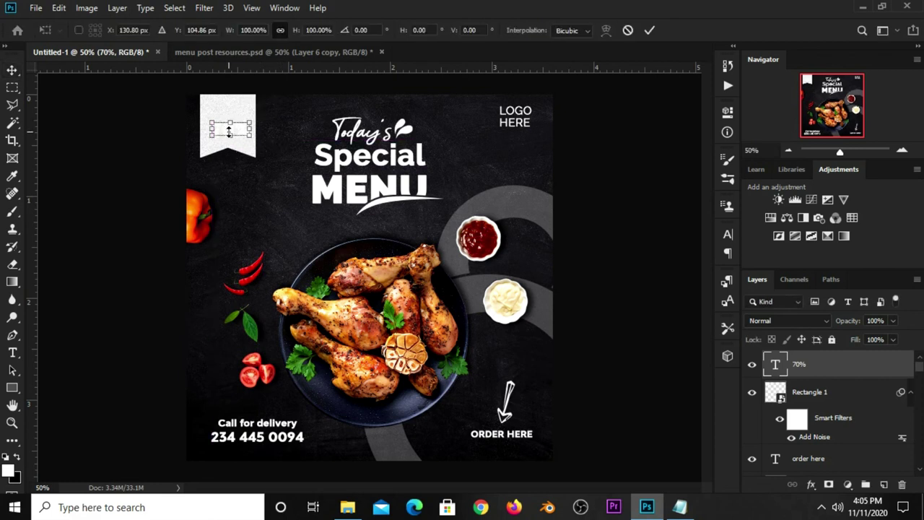
left_click_drag(206, 122, 204, 117)
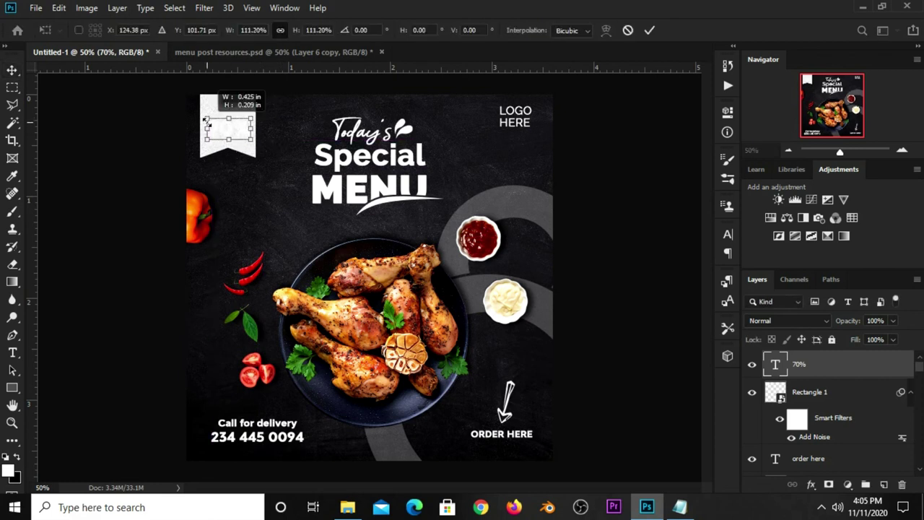
key("Return")
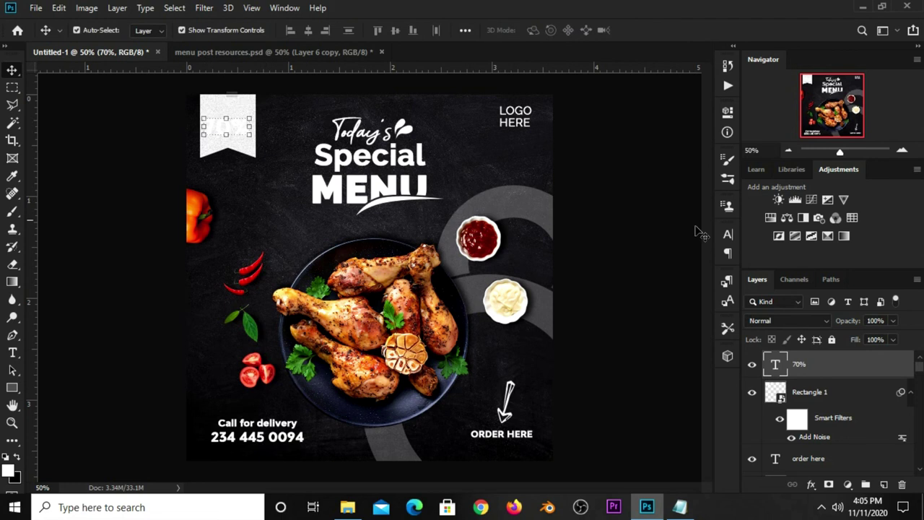
- Set the 70% text colour to dark #201e20
left_click(728, 234)
left_click(692, 312)
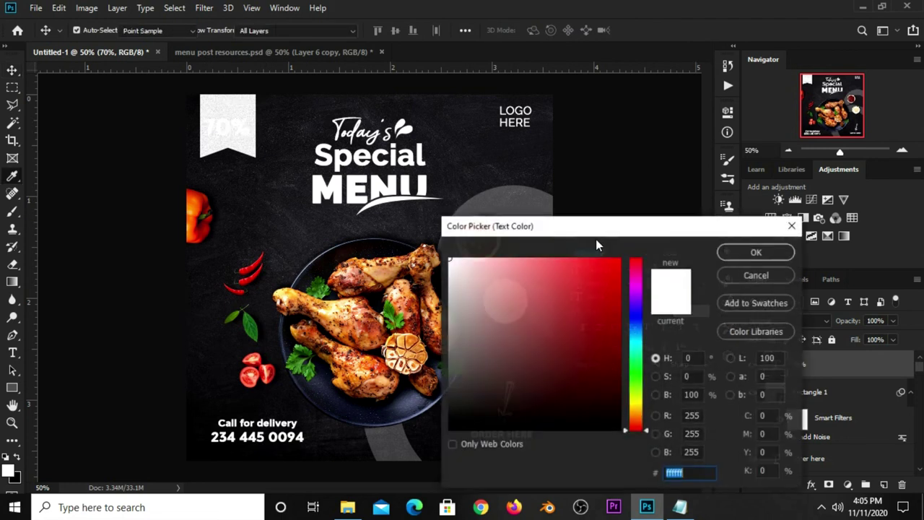
left_click(489, 139)
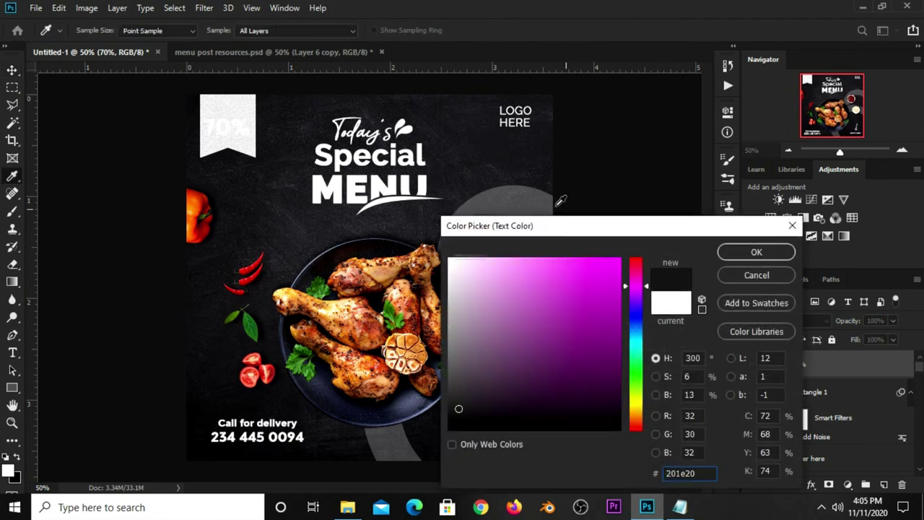
double_click(670, 474)
left_click(756, 252)
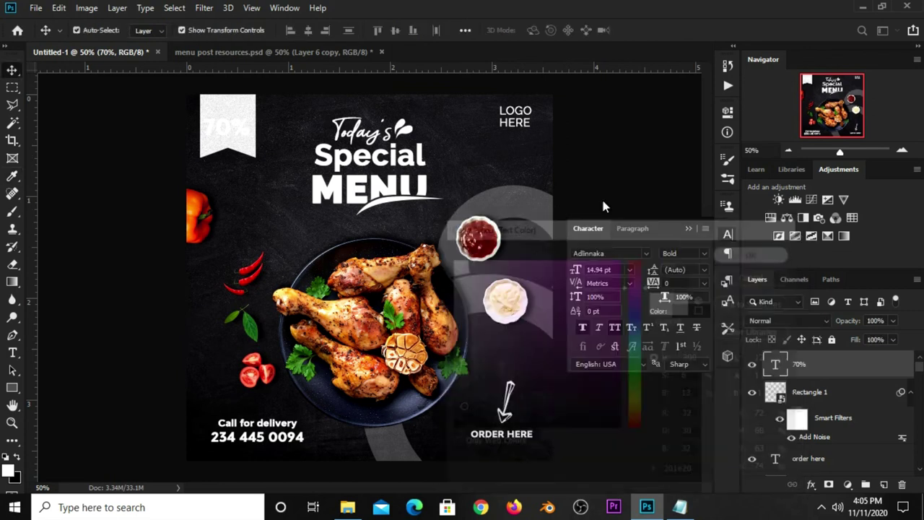
- Duplicate the 70% text just above itself and shrink the copy
left_click(231, 134)
left_click(161, 144)
left_click(237, 142)
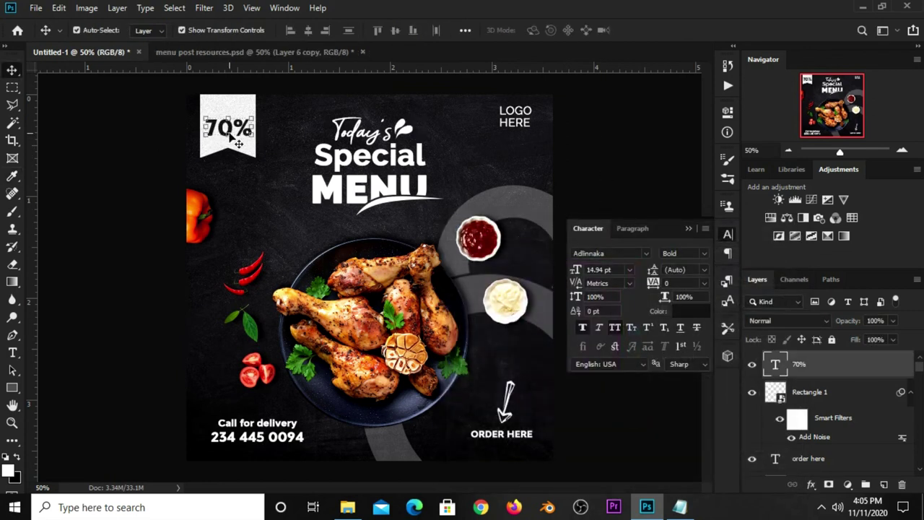
left_click_drag(245, 129, 243, 107)
key("Return")
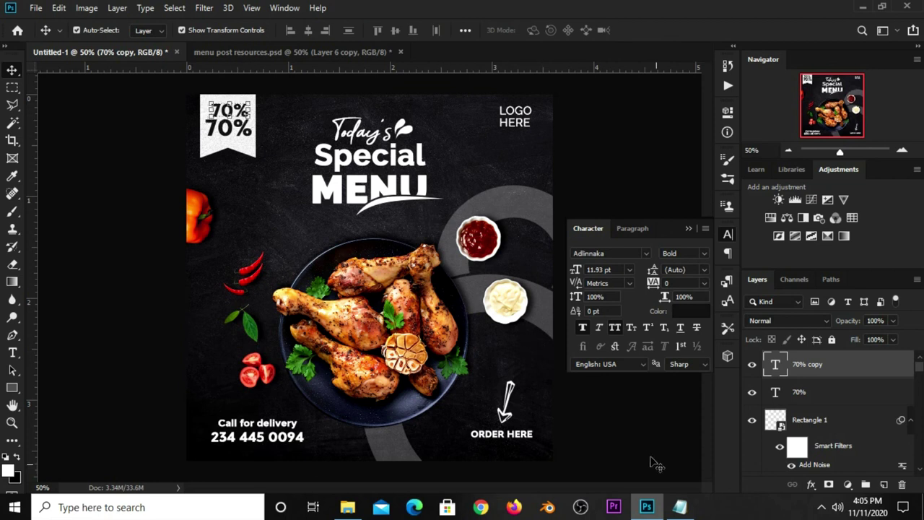
left_click(679, 506)
- Copy the words 'up to' from the Notepad text
left_click_drag(503, 312, 475, 312)
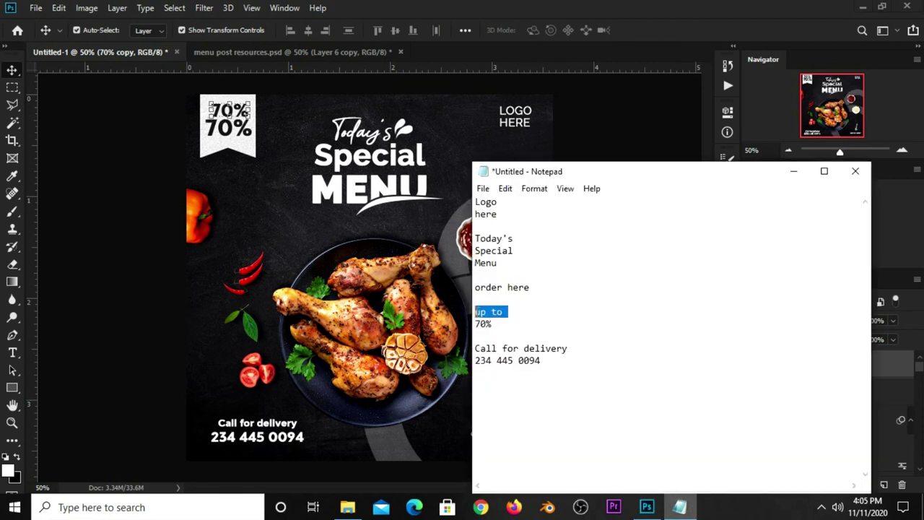
right_click(476, 312)
left_click(516, 148)
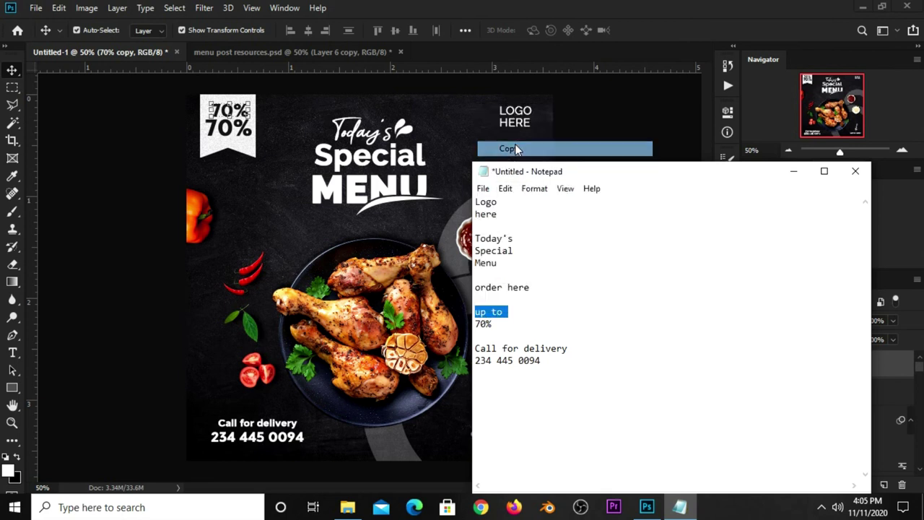
left_click(648, 36)
- Replace the upper 70% copy's text with 'UP TO'
right_click(13, 353)
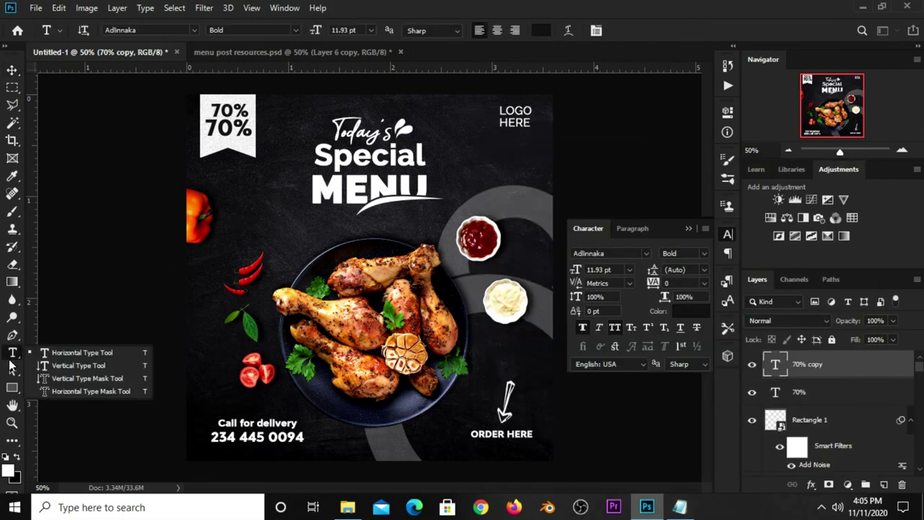
left_click(47, 355)
left_click(221, 109)
key("ctrl+a")
key("ctrl+v")
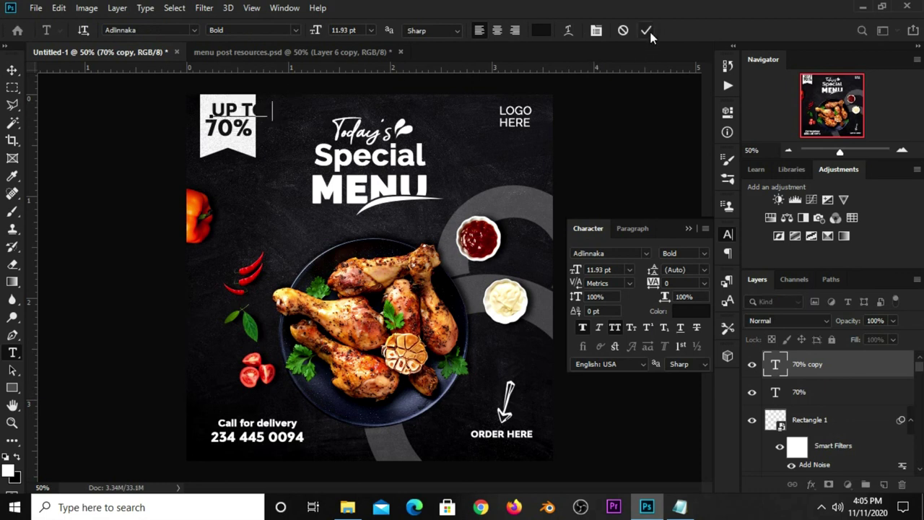
key("ctrl+Return")
- Shrink the UP TO text to fit the ribbon
key("v")
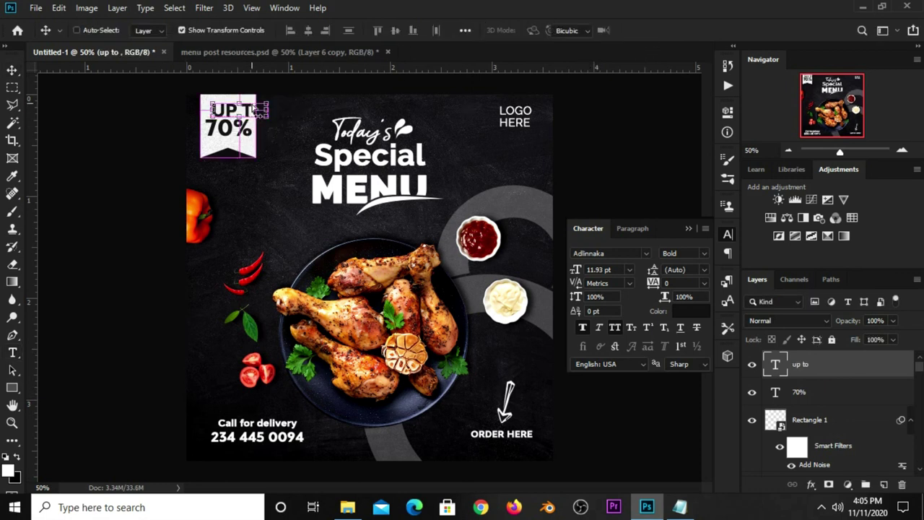
key("ctrl+t")
left_click_drag(272, 98, 252, 102)
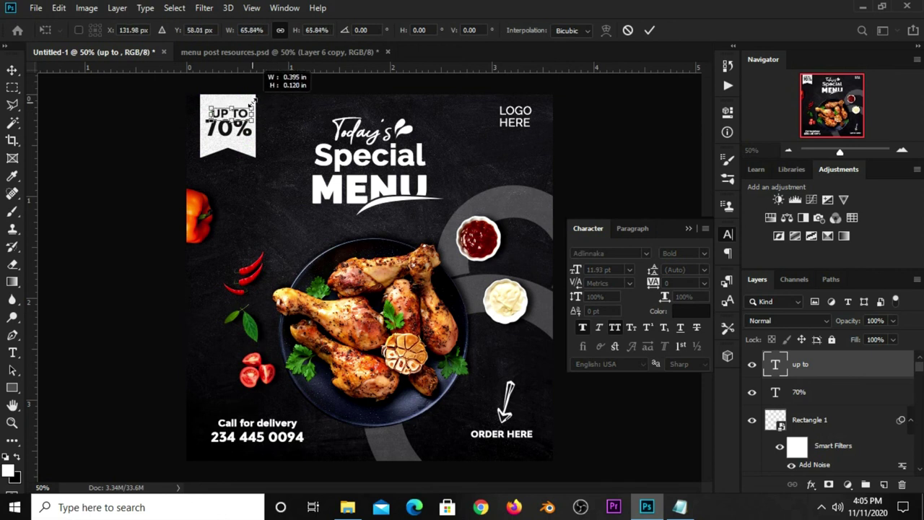
key("Return")
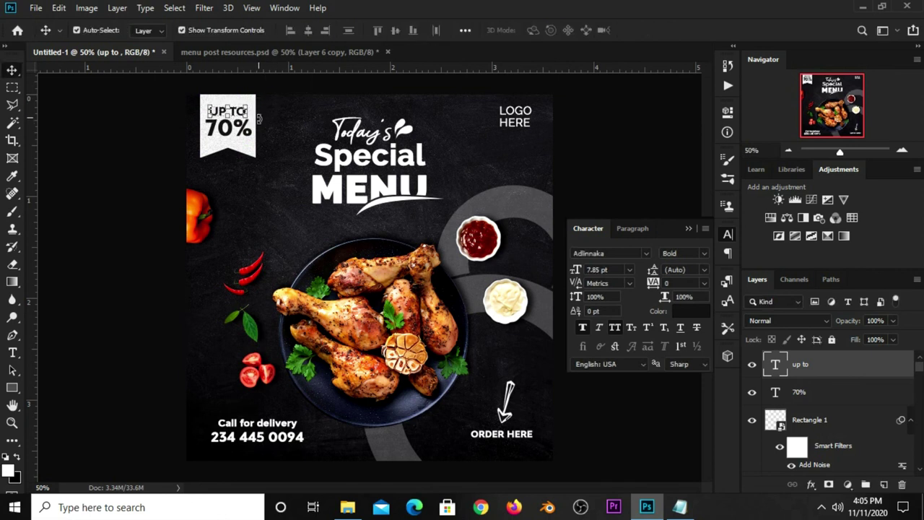
left_click(159, 162)
- Enlarge the 70% text slightly and collapse the Character panel
left_click(241, 135)
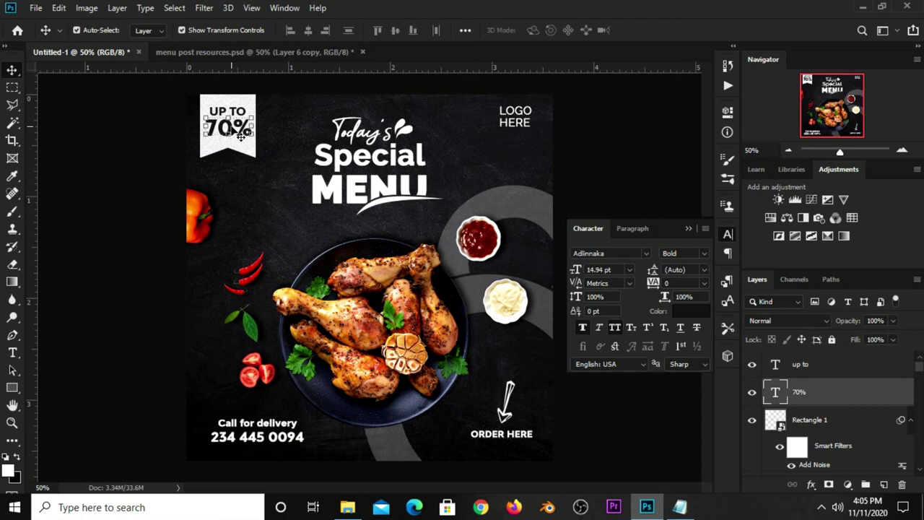
key("ctrl+t")
left_click_drag(205, 140, 202, 136)
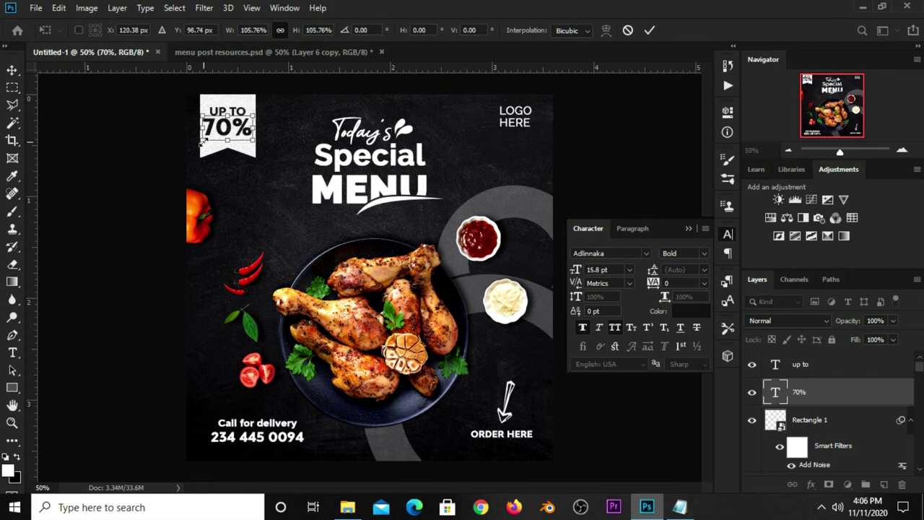
type("120")
key("Return")
left_click(128, 166)
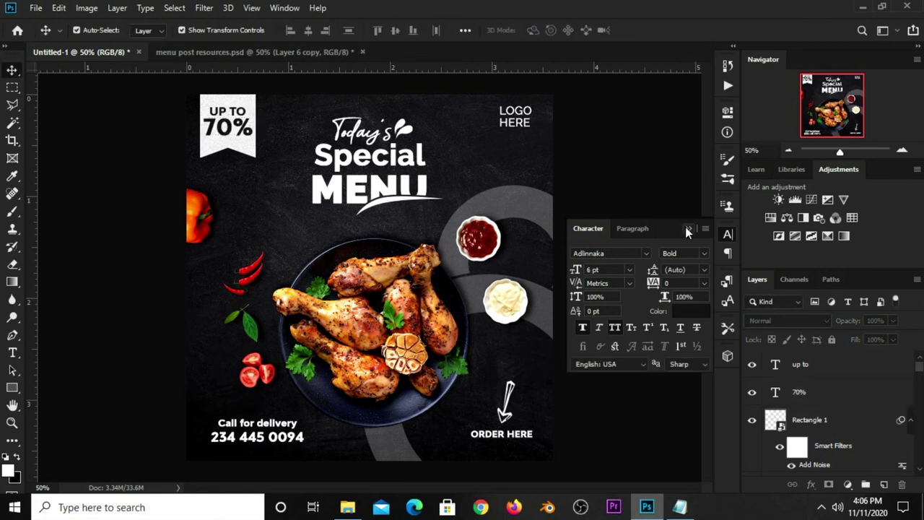
left_click(687, 228)
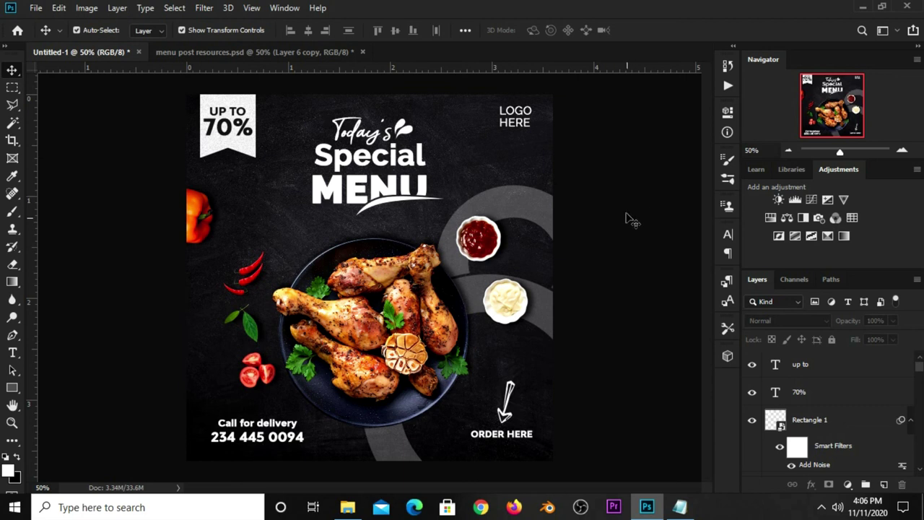
- Add a Curves adjustment layer with the curve pulled down to darken the poster
left_click(845, 481)
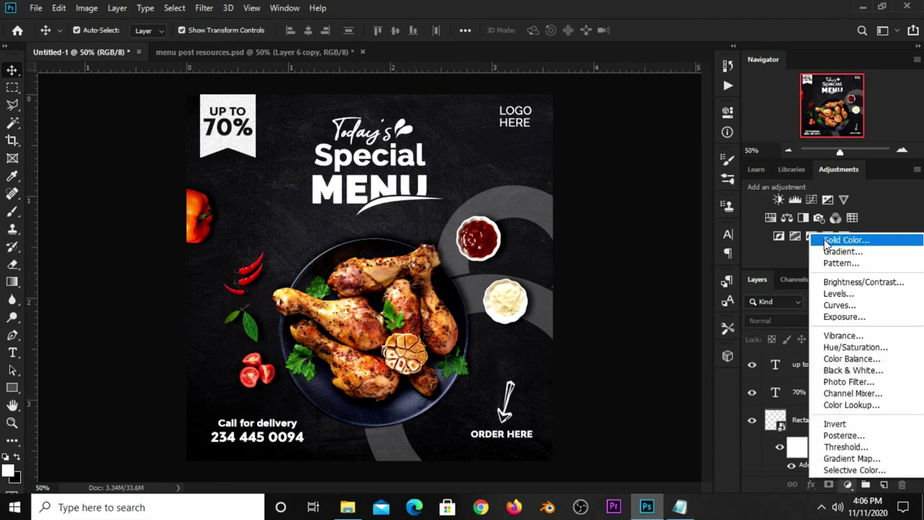
left_click(840, 305)
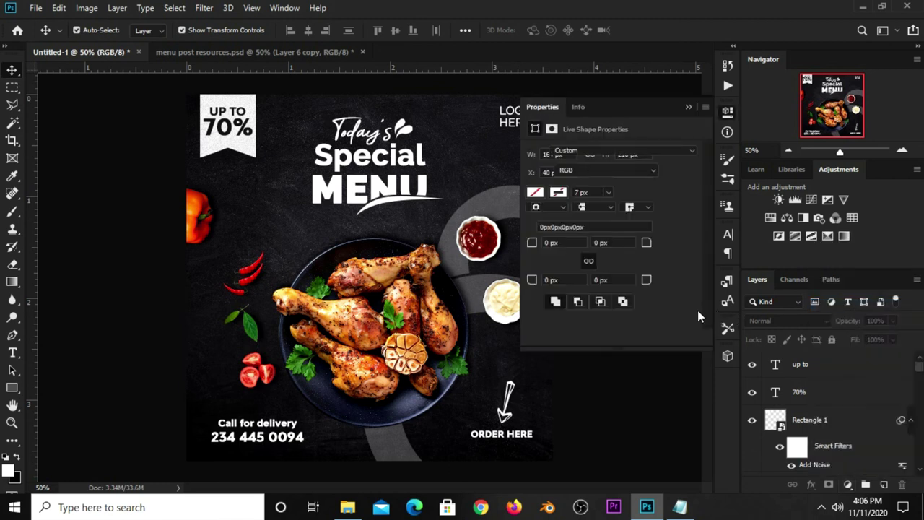
left_click_drag(610, 264, 611, 272)
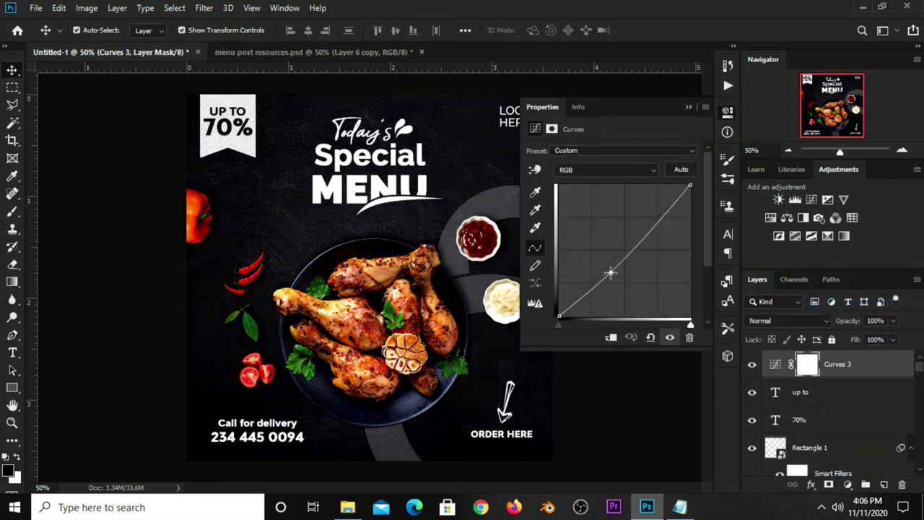
left_click(688, 106)
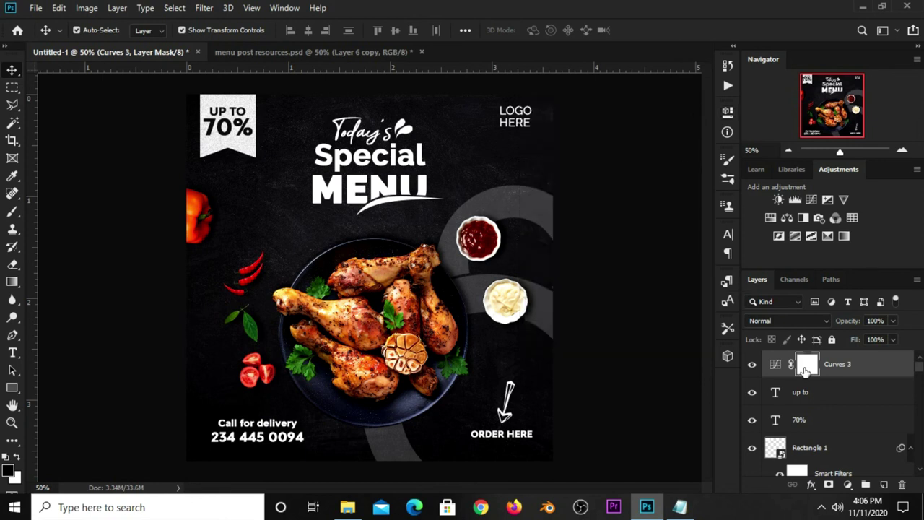
- Paint the curves mask centre with a soft black brush at 56% opacity
left_click(13, 211)
left_click(72, 210)
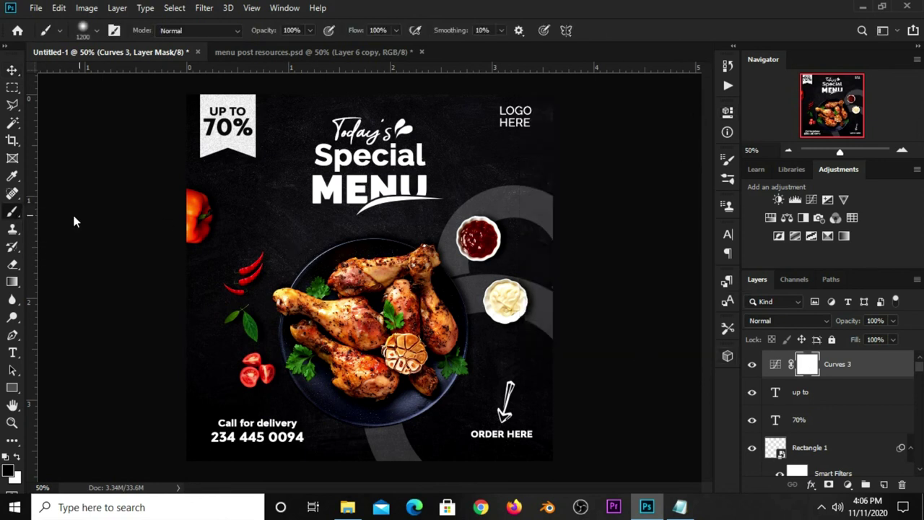
left_click(310, 30)
left_click(376, 304)
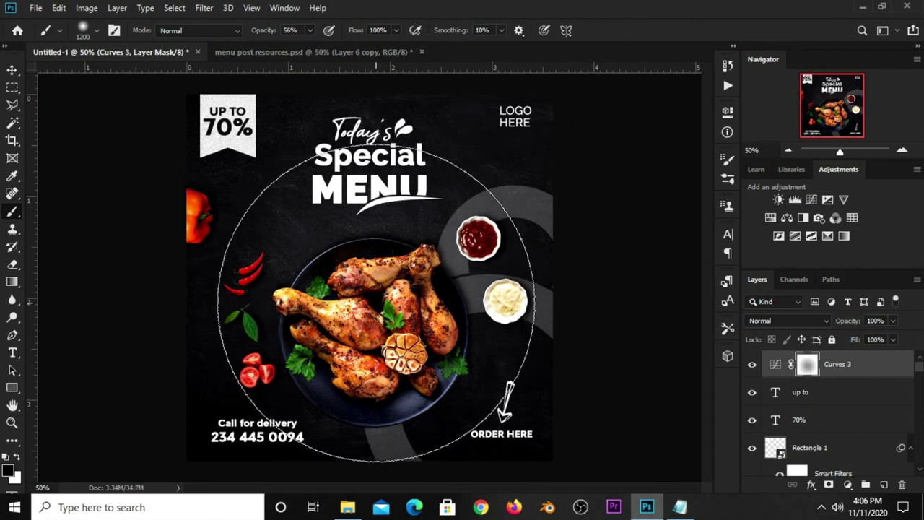
left_click(11, 70)
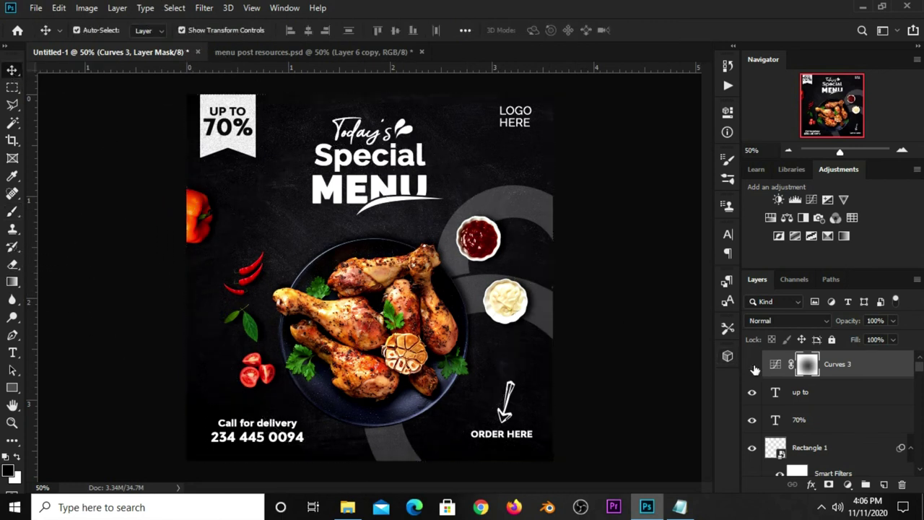
left_click(645, 318)
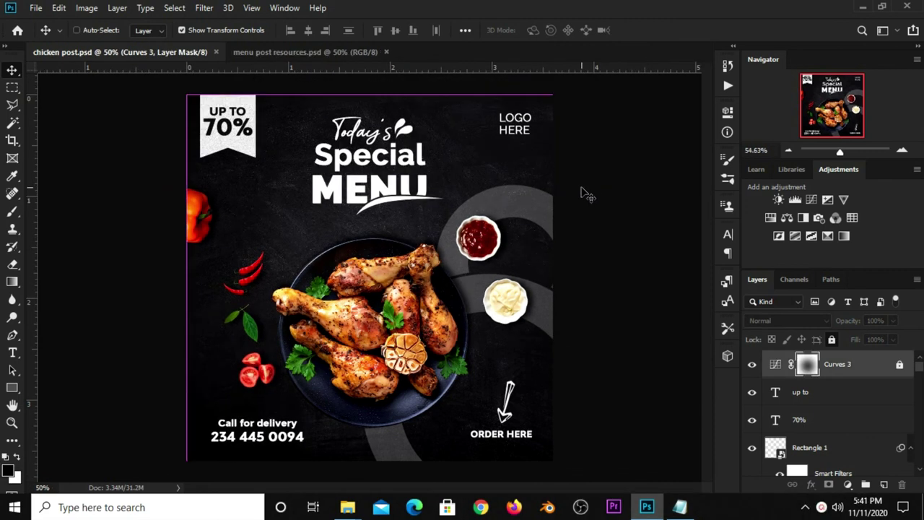
- Drag bbq-smoke-png-4 from menu post resources.psd into chicken post.psd
left_click(76, 29)
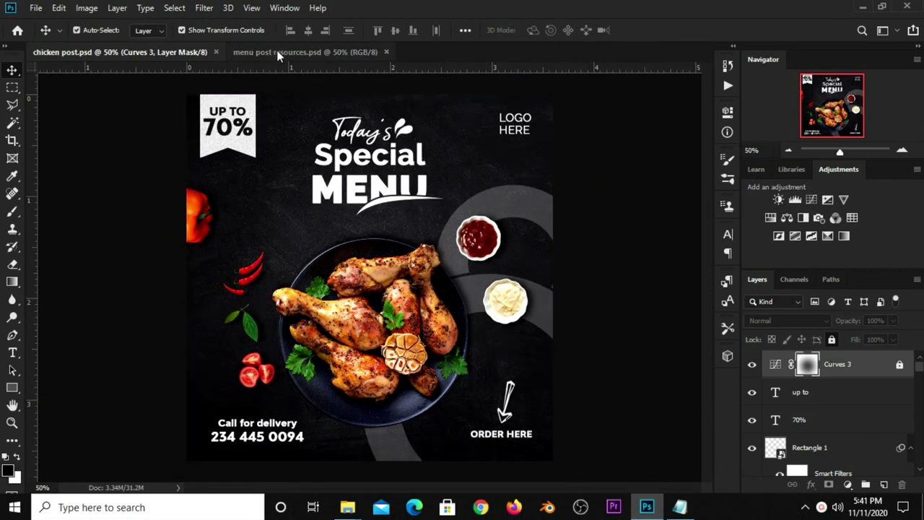
left_click(277, 52)
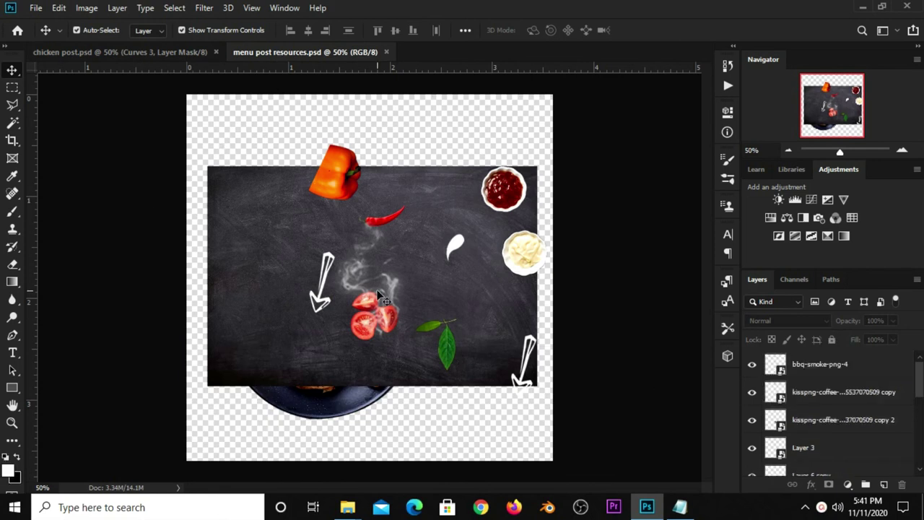
left_click(354, 282)
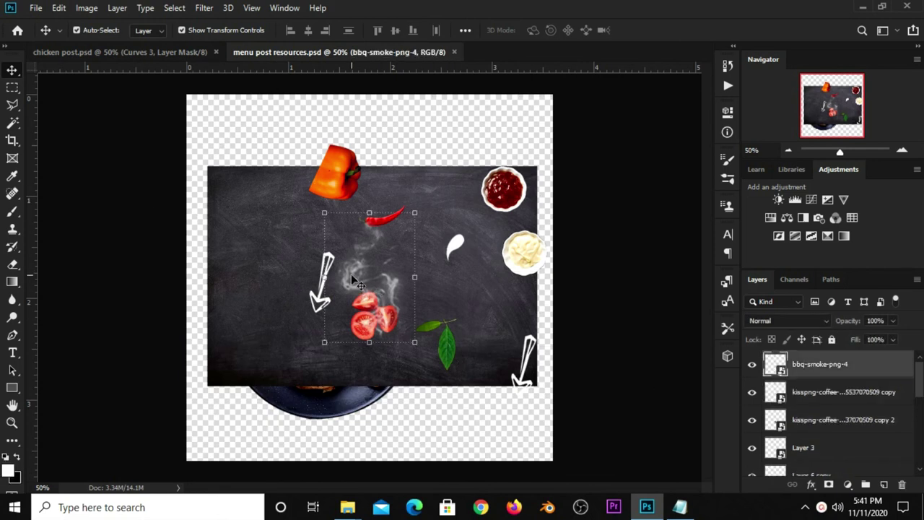
mouse_move(354, 282)
left_mouse_down()
mouse_move(229, 205)
mouse_move(296, 228)
mouse_move(335, 263)
left_mouse_up()
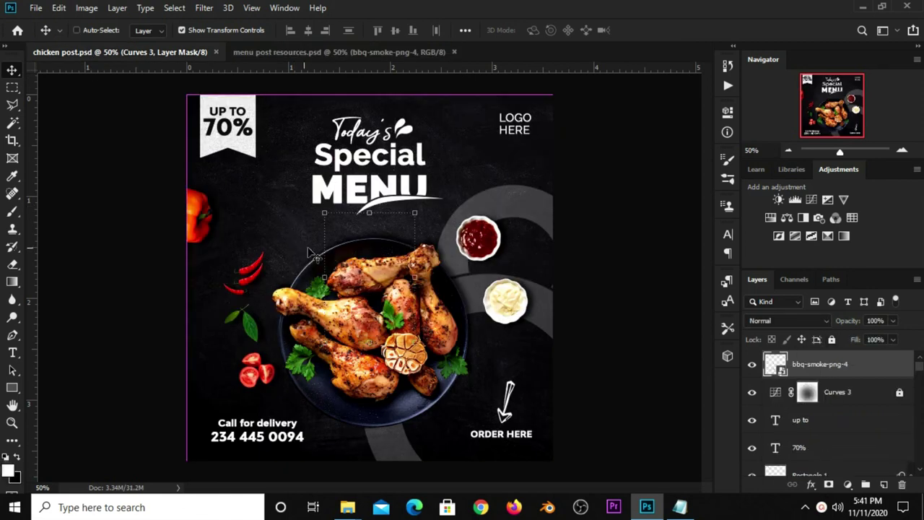
- Rotate the smoke over the chicken plate and fade it to 54% opacity
key("ctrl+t")
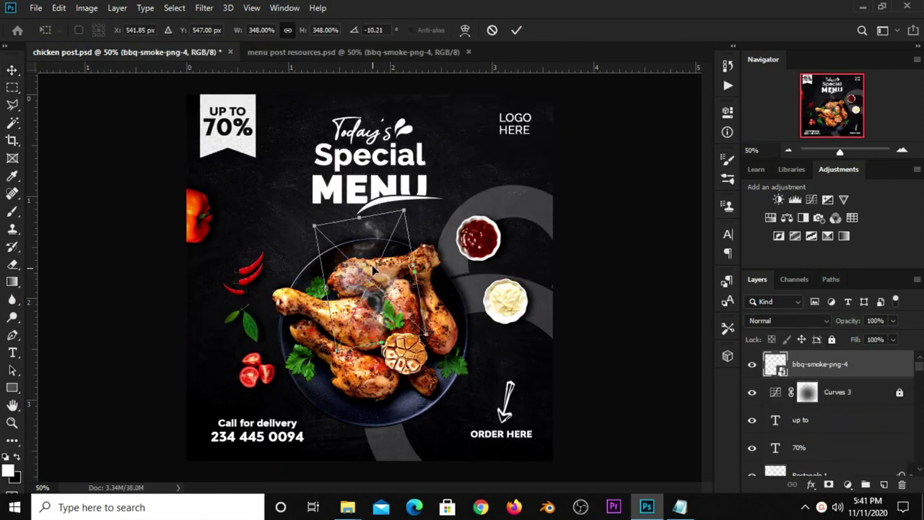
mouse_move(361, 246)
left_mouse_down()
mouse_move(303, 283)
mouse_move(313, 283)
left_mouse_up()
key("Return")
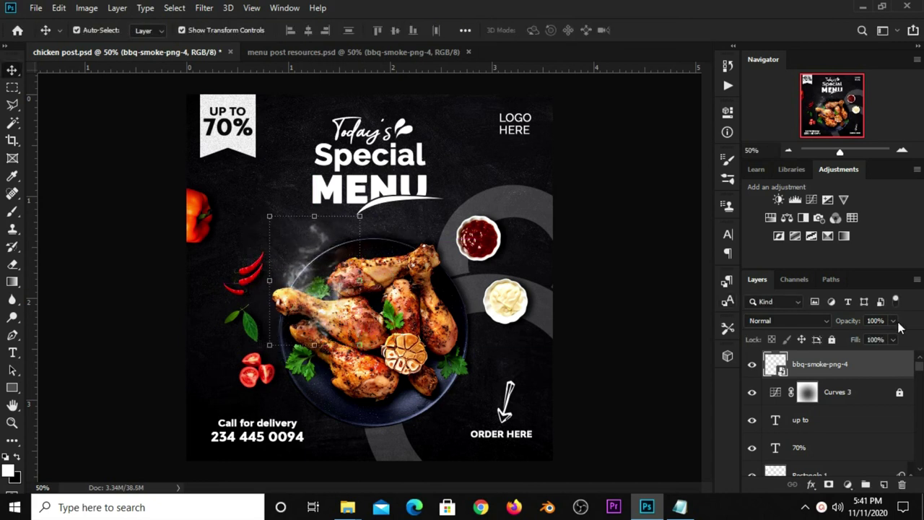
left_click_drag(868, 338, 866, 339)
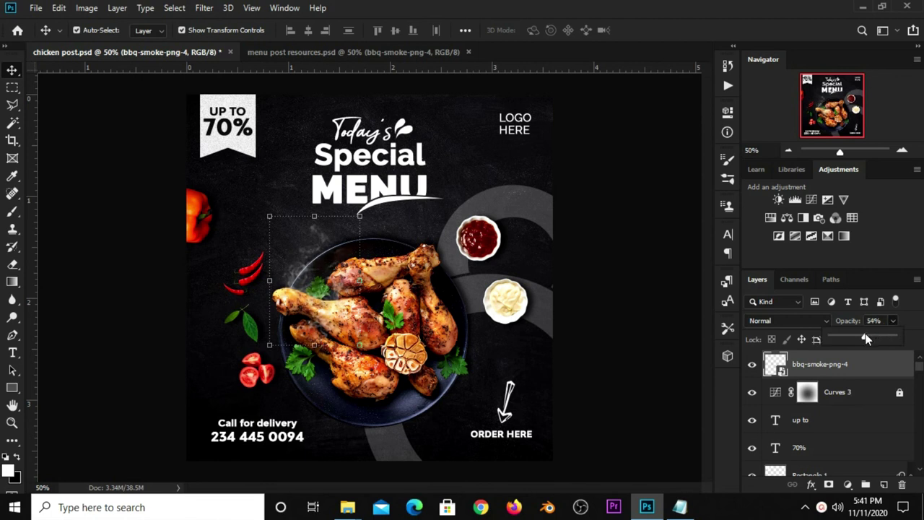
left_click(639, 289)
- Duplicate the smoke, rotate the copy about 21° and move it toward the sauce bowls
left_click(818, 370)
key("ctrl+j")
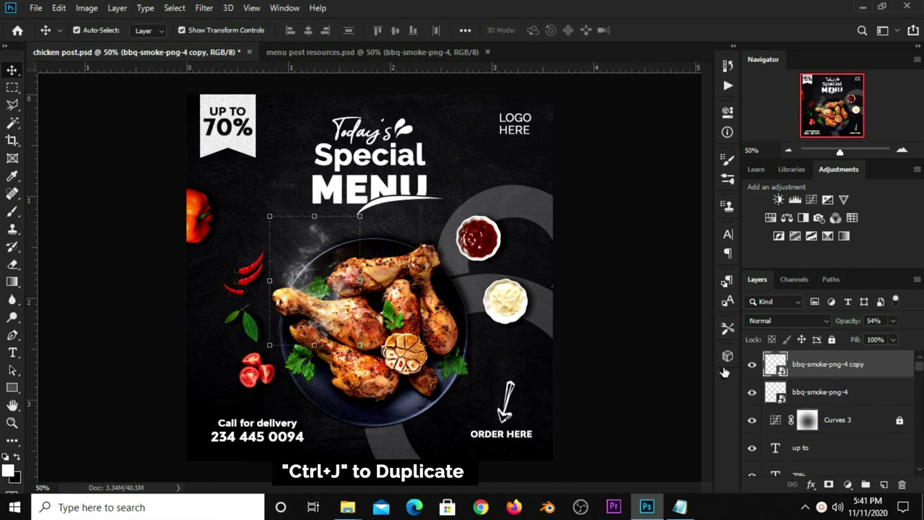
left_click_drag(263, 211, 278, 238)
left_click_drag(318, 282, 372, 266)
right_click(372, 266)
left_click(371, 263)
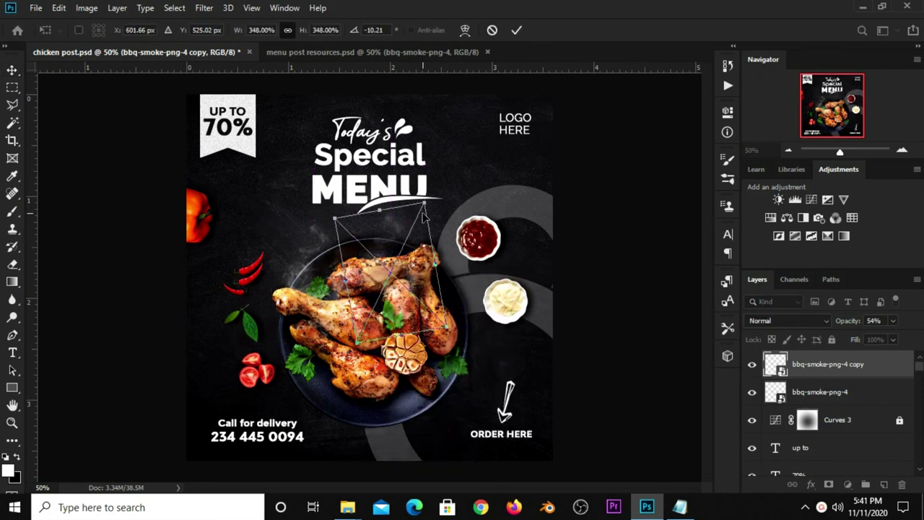
left_click_drag(454, 212, 471, 253)
left_click_drag(394, 279, 435, 294)
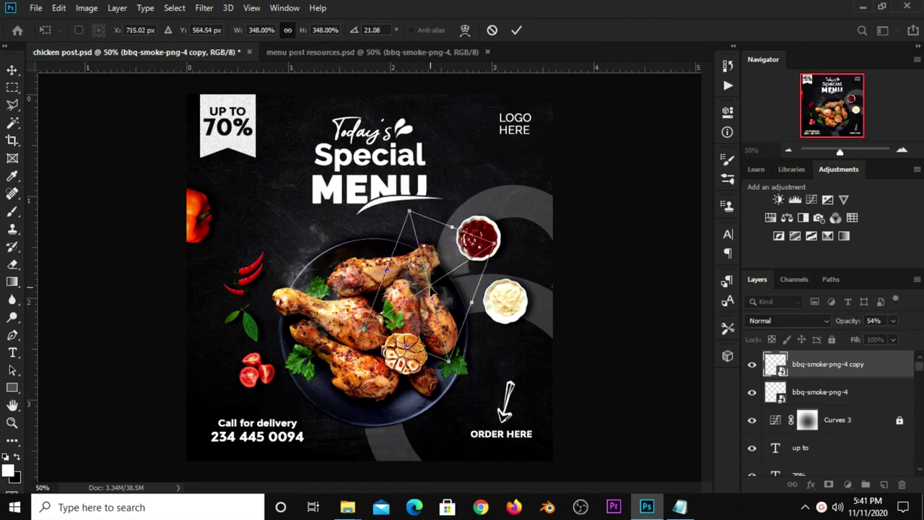
key("Return")
- Recommit the smoke copy's transform, deselect, and return the view to 50% zoom
left_click(581, 271)
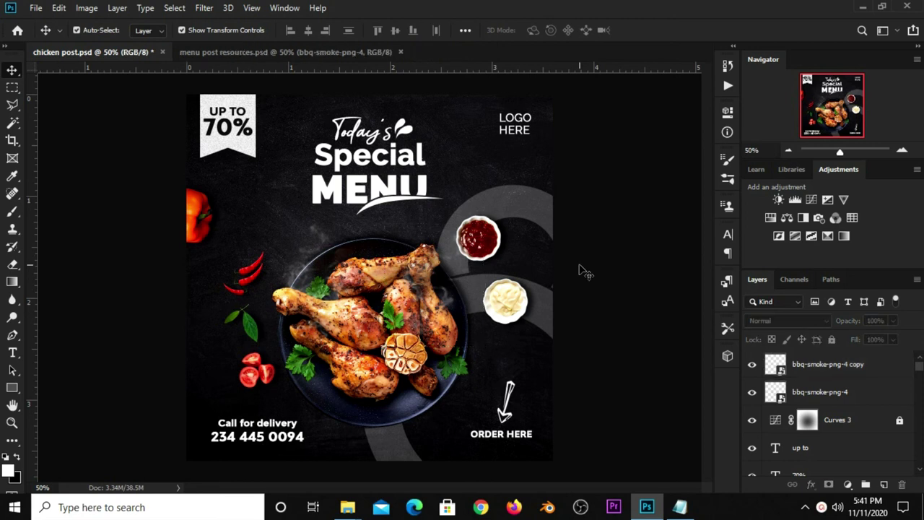
left_click(301, 277)
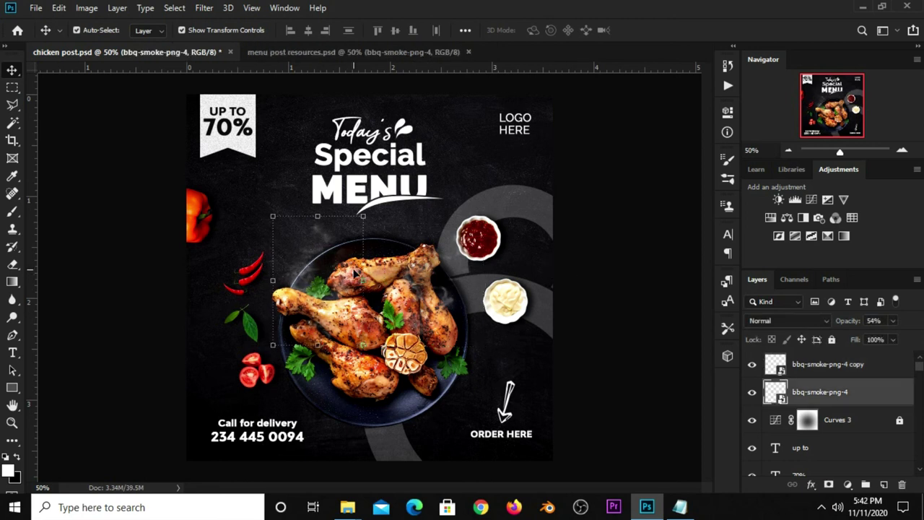
left_click(423, 280)
key("ctrl+t")
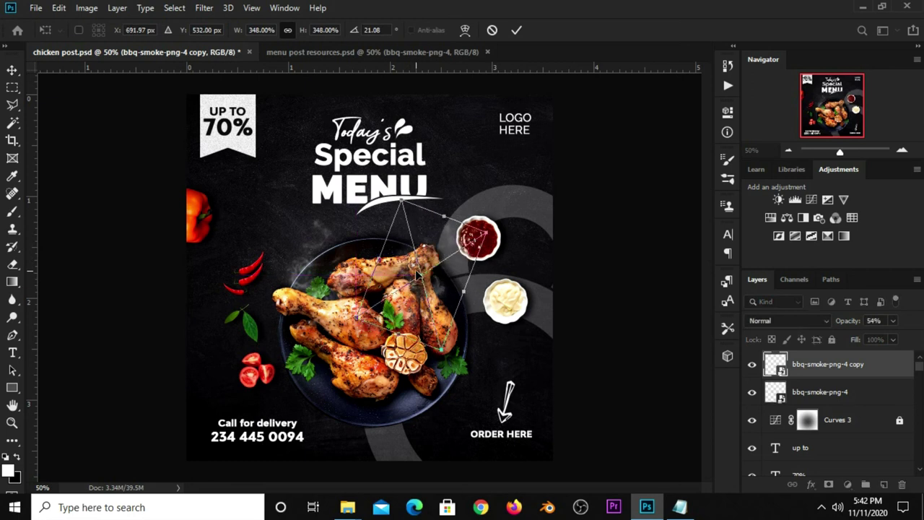
key("Return")
left_click(606, 313)
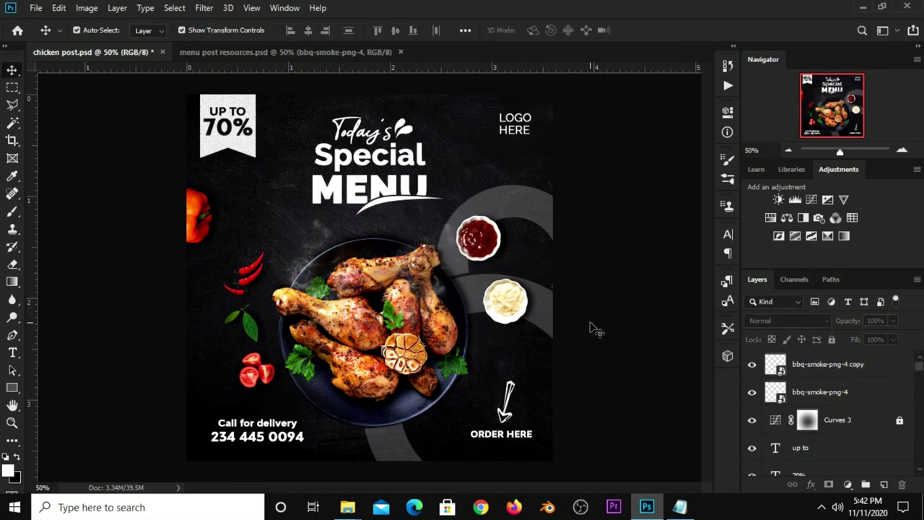
key("ctrl+plus")
key("ctrl+minus")
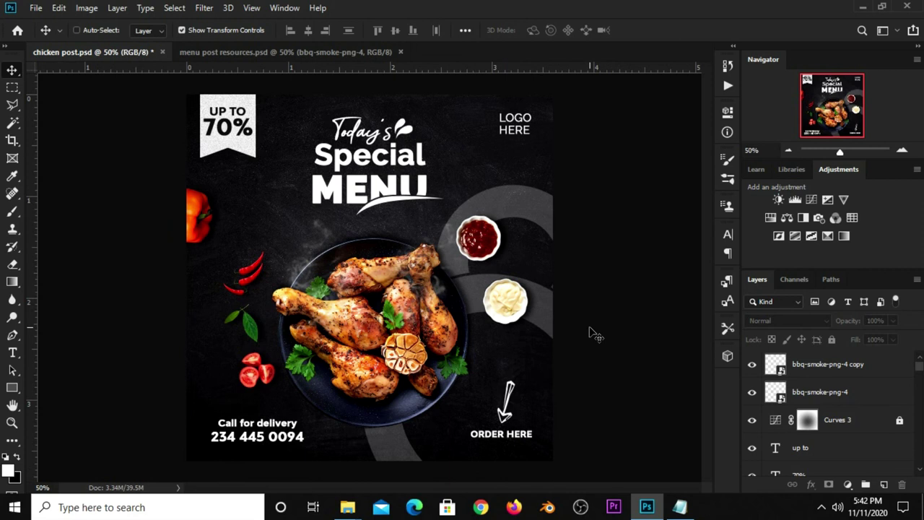